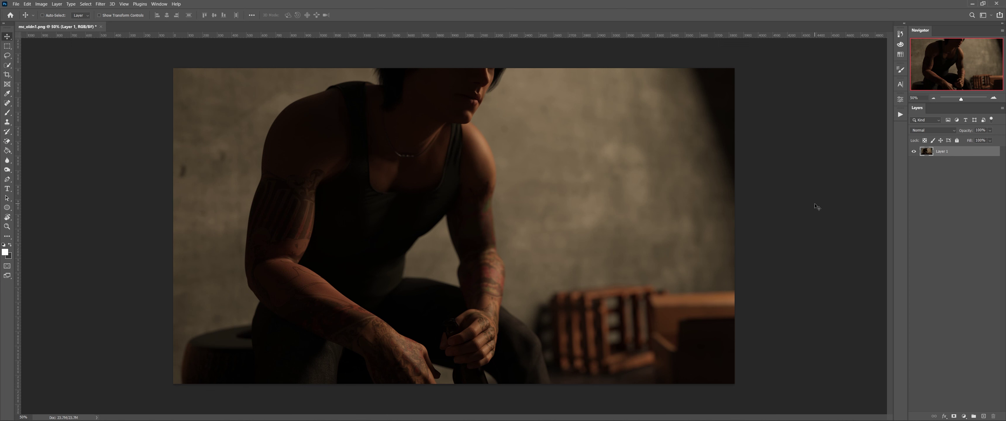
Duplicate the photo layer and convert the copy to a Smart Object.
key(ctrl+j)
right_click(972, 153)
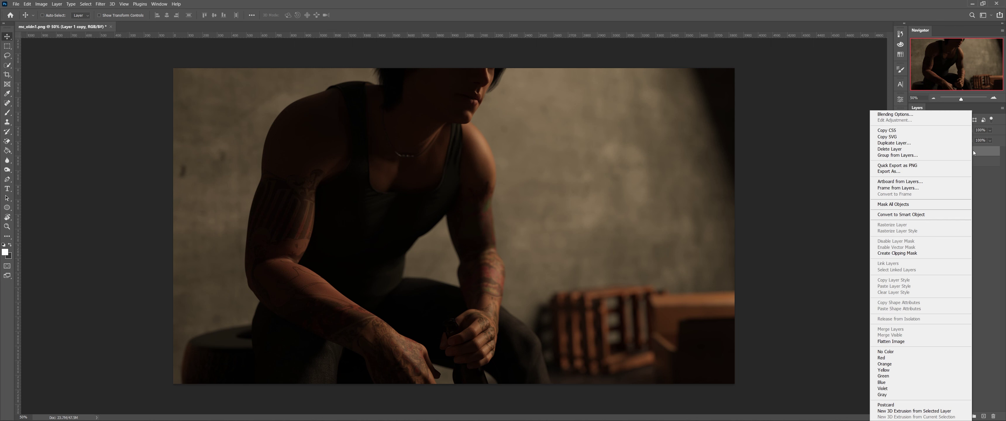
click(932, 215)
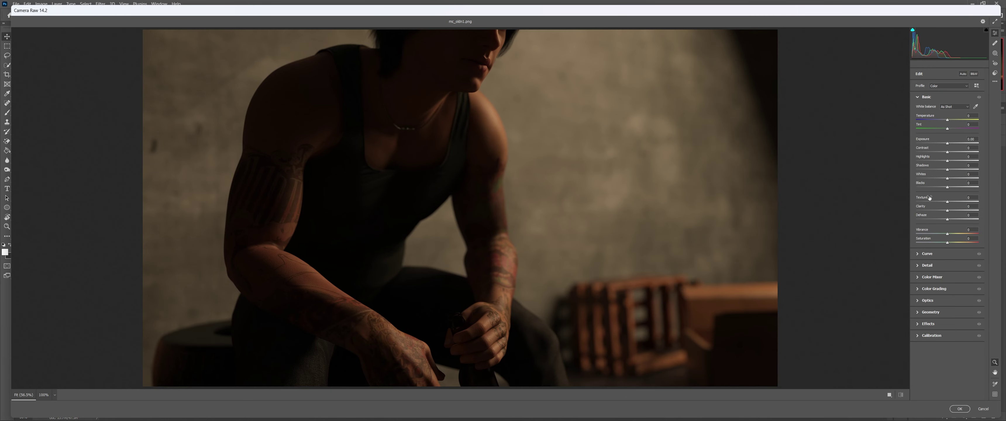
Paste the copied edit settings into the Camera Raw Filter and apply them to the Smart Object.
click(994, 82)
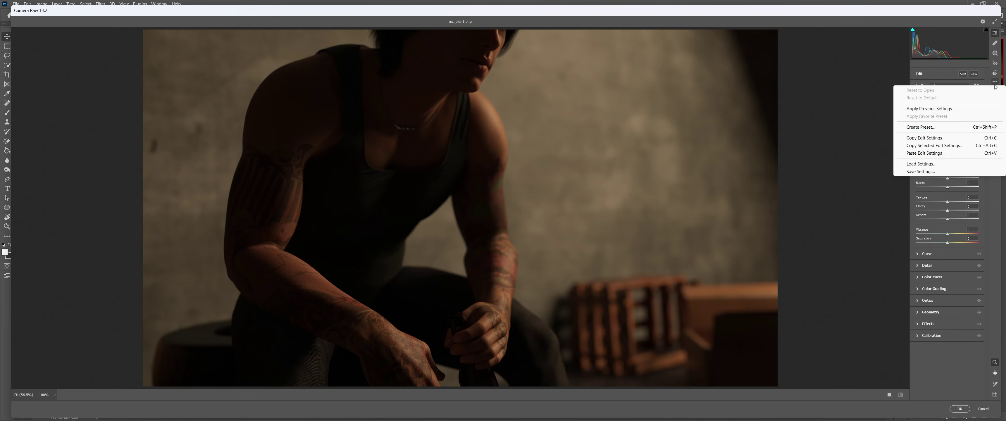
click(928, 154)
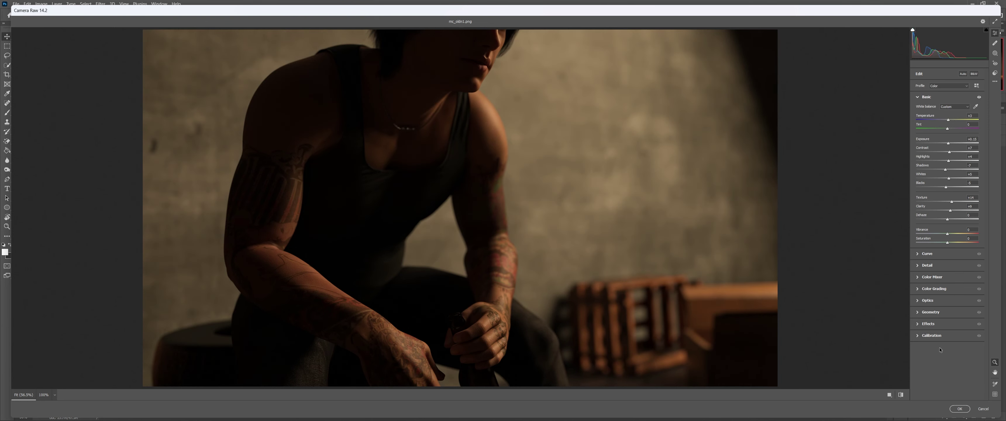
click(957, 409)
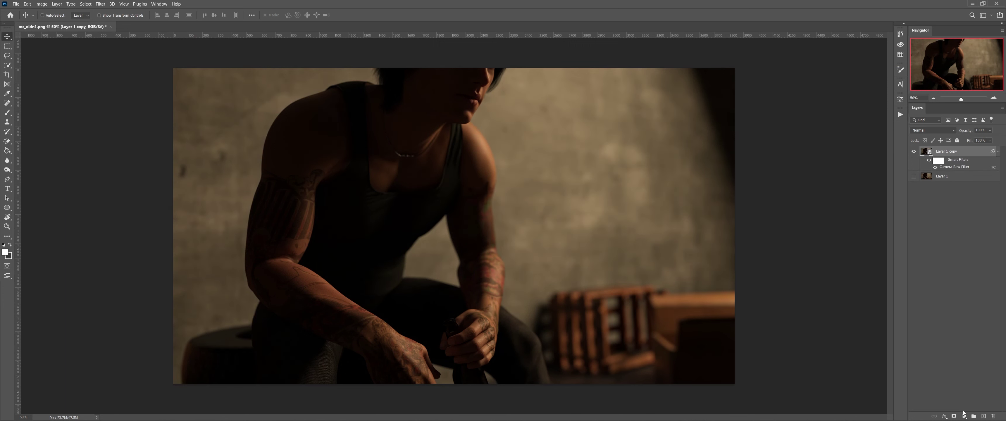
Add a Color Balance adjustment layer above the Smart Object and shift the midtones to a cooler, greener tint.
click(961, 416)
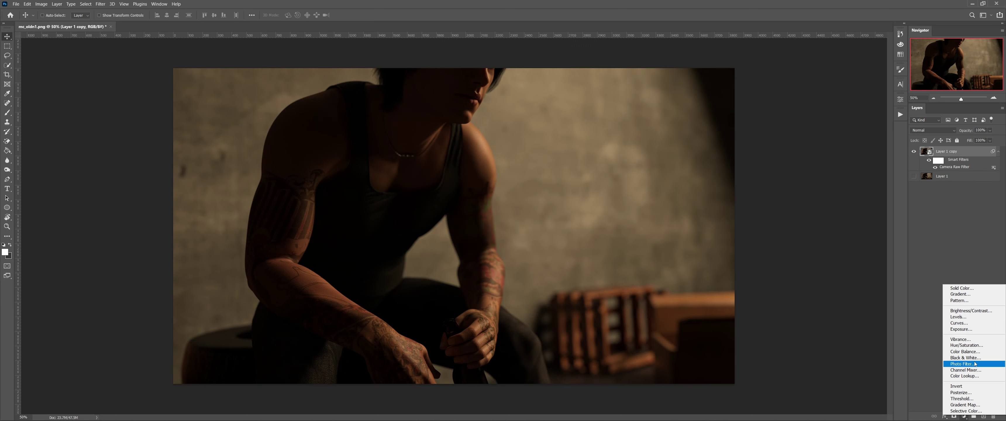
click(968, 352)
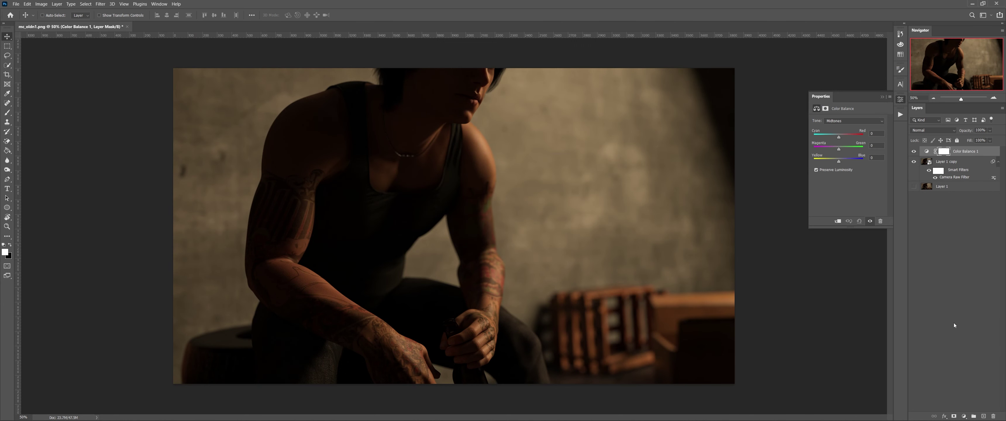
click(837, 221)
click(838, 221)
text(12)
click(878, 145)
click(985, 235)
click(881, 97)
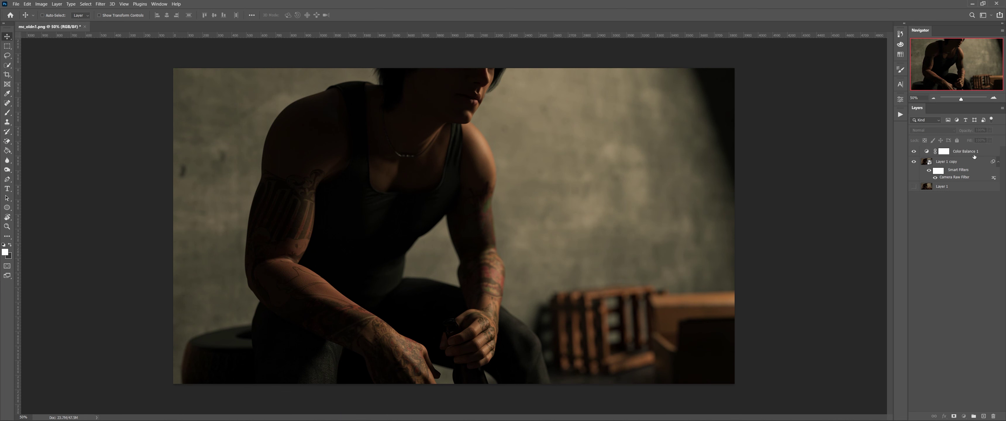
Reduce the Color Balance layer's opacity to 67% and compare the image with the adjustment hidden and shown.
click(972, 154)
drag(965, 132, 953, 131)
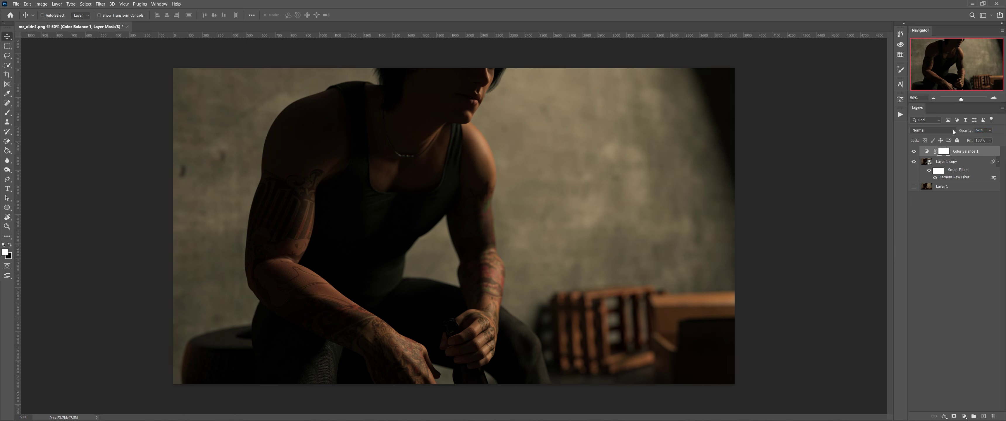
click(912, 152)
click(912, 152)
Create a new layer in Overlay mode filled with 50% gray.
key(ctrl+shift+n)
click(477, 163)
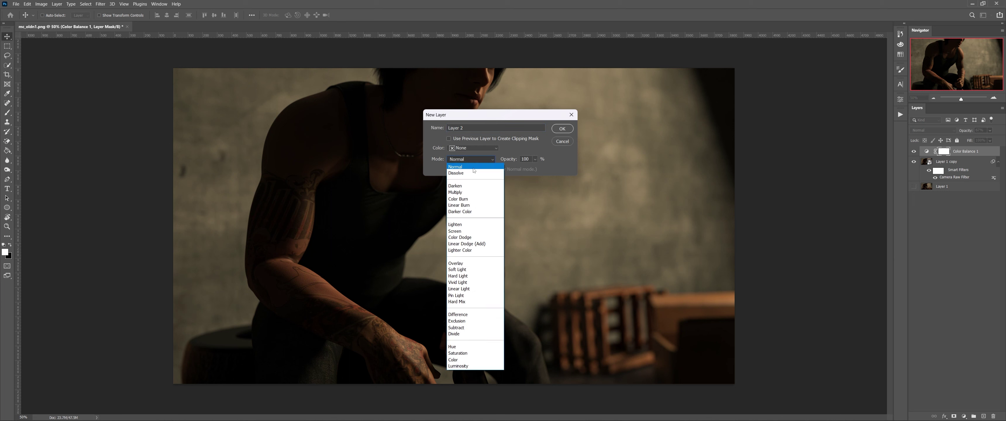
click(478, 262)
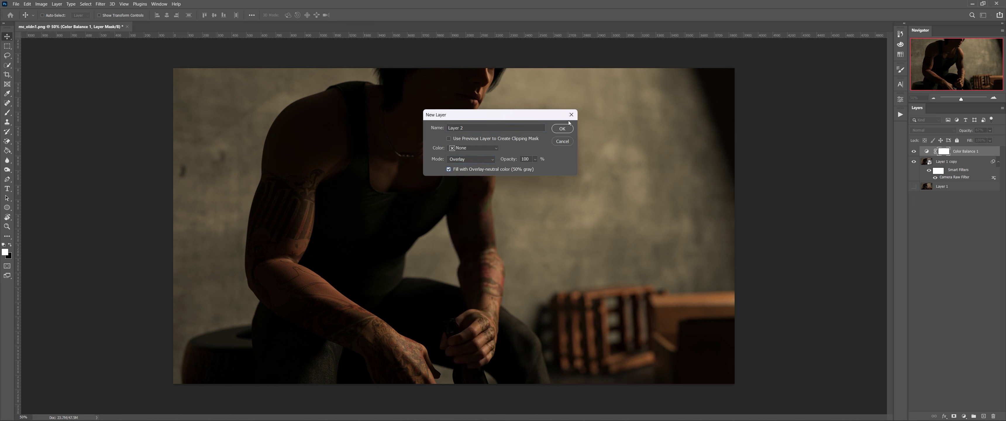
click(563, 128)
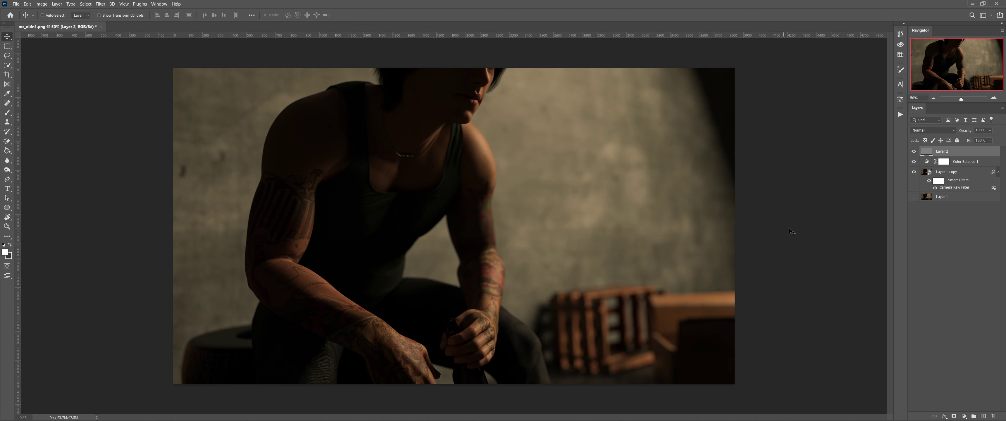
Create another Overlay-mode layer on top without the neutral gray fill.
key(ctrl+shift+n)
click(485, 159)
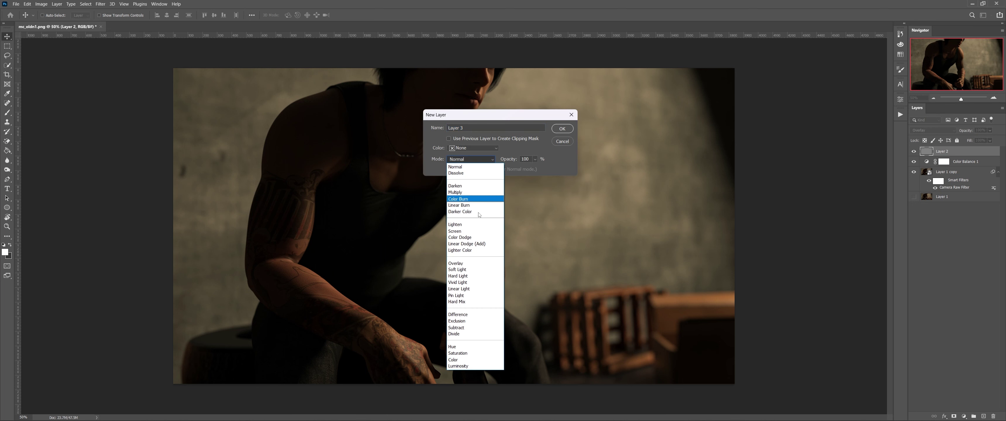
click(472, 264)
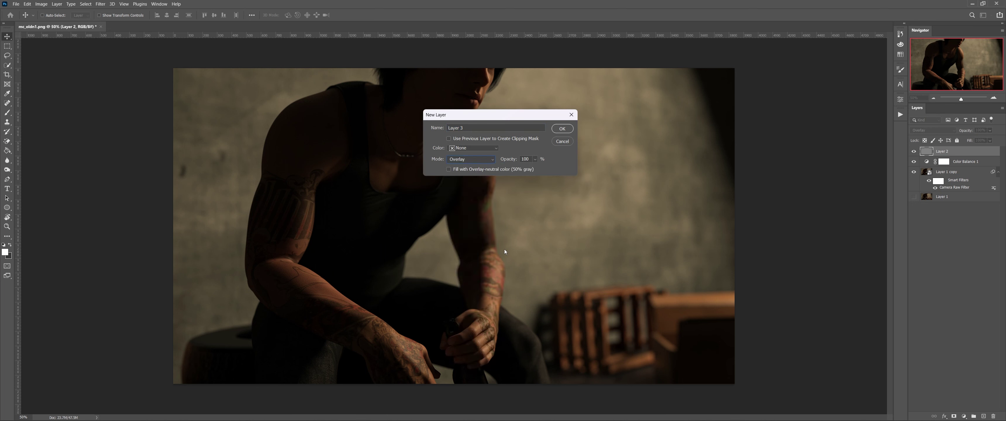
click(563, 132)
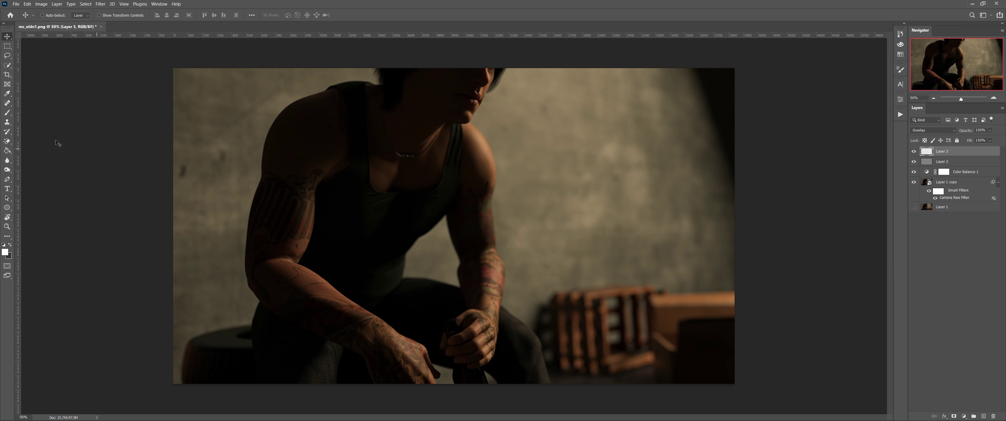
Paint a soft white highlight along the sunlit shoulder using the Brush at 10% opacity and a reduced brush size.
click(8, 113)
click(159, 15)
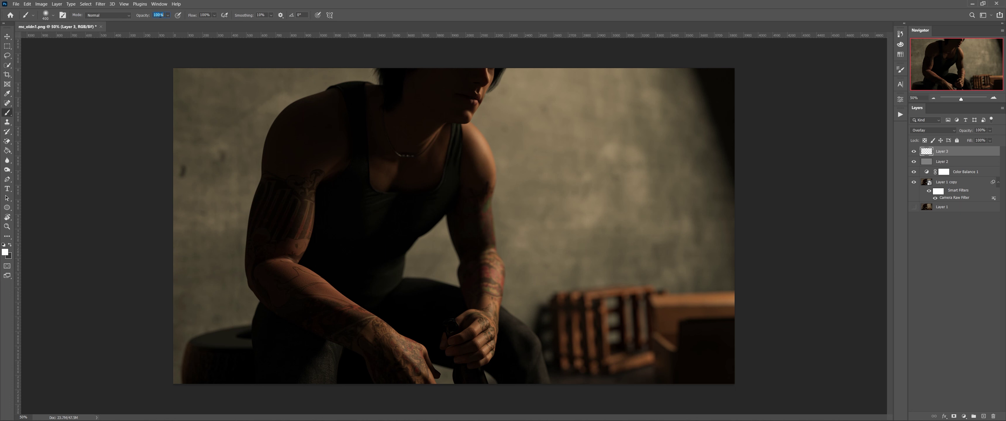
text(1)
click(993, 98)
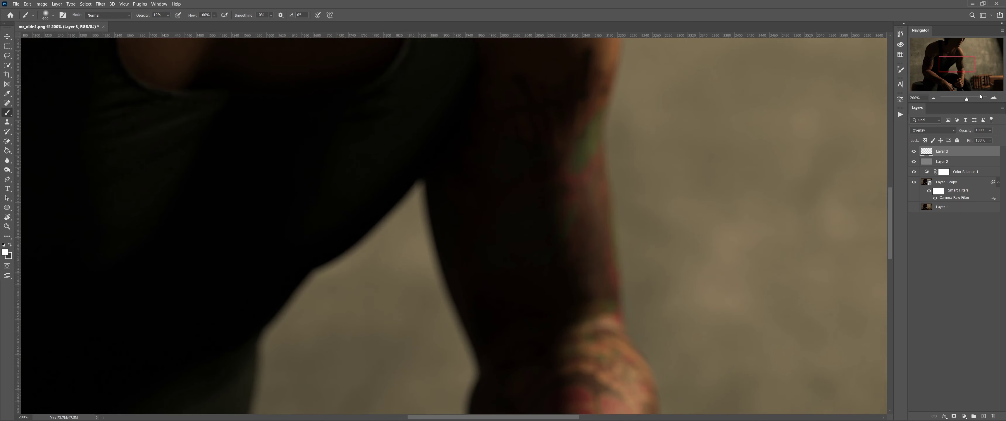
drag(962, 66, 963, 51)
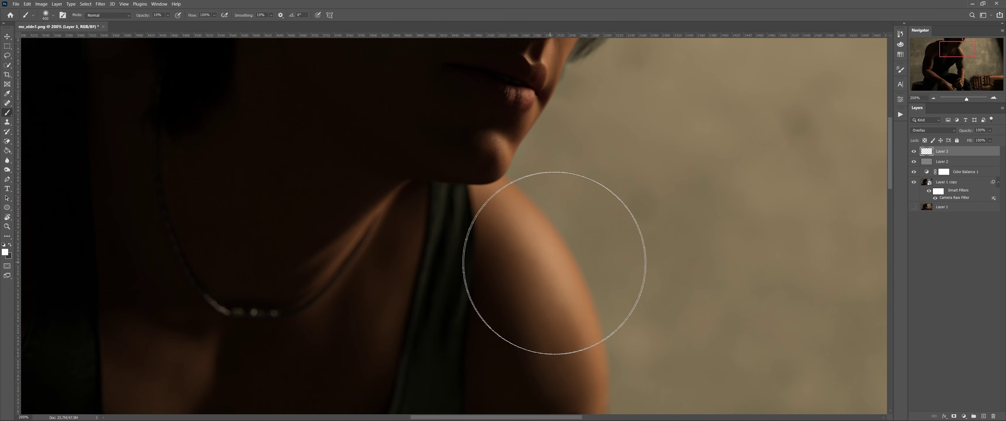
key(bracketleft)
key(bracketleft)
key(bracketleft)
key(bracketleft)
key(bracketleft)
key(bracketleft)
key(bracketleft)
key(bracketleft)
key(bracketleft)
key(bracketleft)
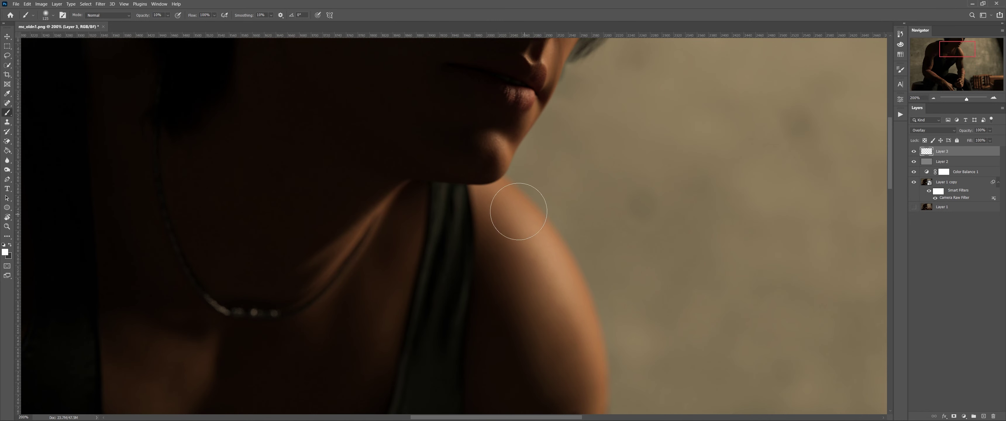
mouse_move(500, 200)
mouse_down()
mouse_move(554, 288)
mouse_move(568, 344)
mouse_up()
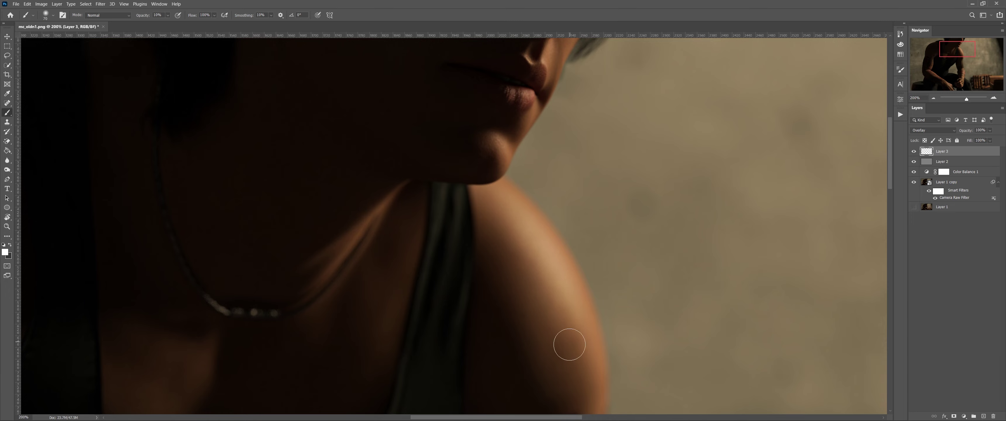
Brighten the lit areas of the face and lips with a smaller brush on the empty Overlay layer.
scroll(483, 267, up, 2)
scroll(483, 266, up, 2)
key(bracketleft)
key(bracketleft)
key(bracketleft)
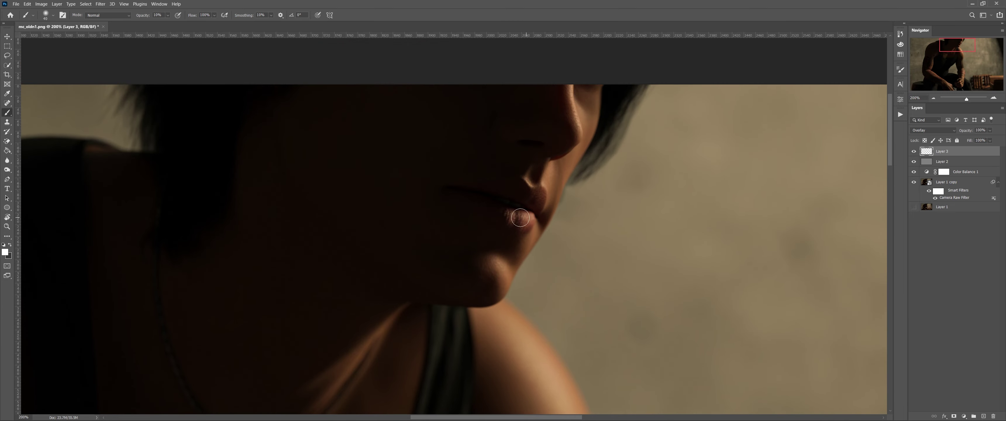
scroll(560, 161, up, 1)
scroll(585, 129, down, 2)
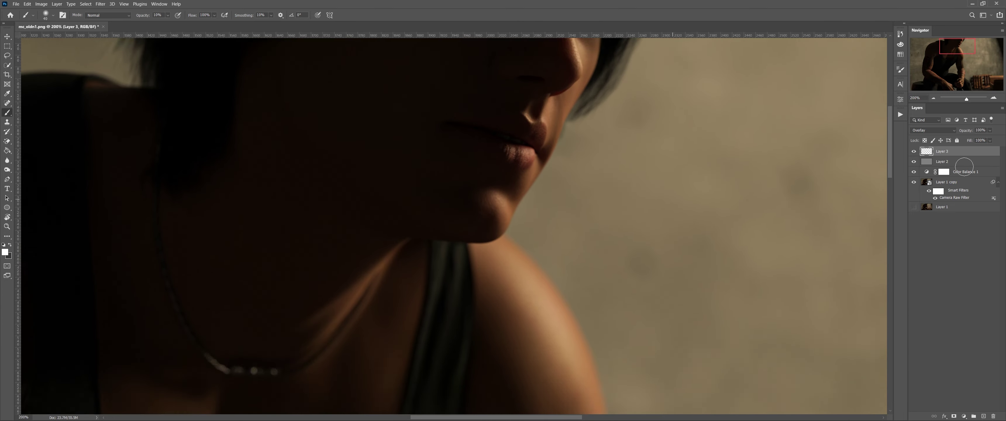
Paint soft white highlights down the sunlit edge of the arm and tattooed forearm with a larger brush.
click(951, 74)
drag(951, 73, 951, 80)
key(bracketright)
key(bracketright)
key(bracketright)
drag(575, 278, 575, 335)
drag(591, 155, 590, 193)
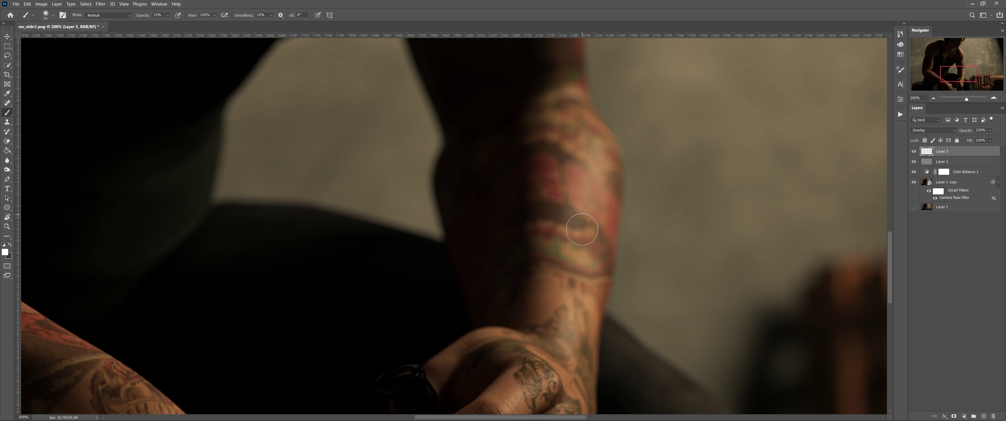
Brush highlights onto the hand holding the bottle, adjusting the brush size to suit its fingers and knuckles.
scroll(572, 76, down, 1)
scroll(570, 77, down, 4)
key(bracketleft)
key(bracketleft)
key(bracketleft)
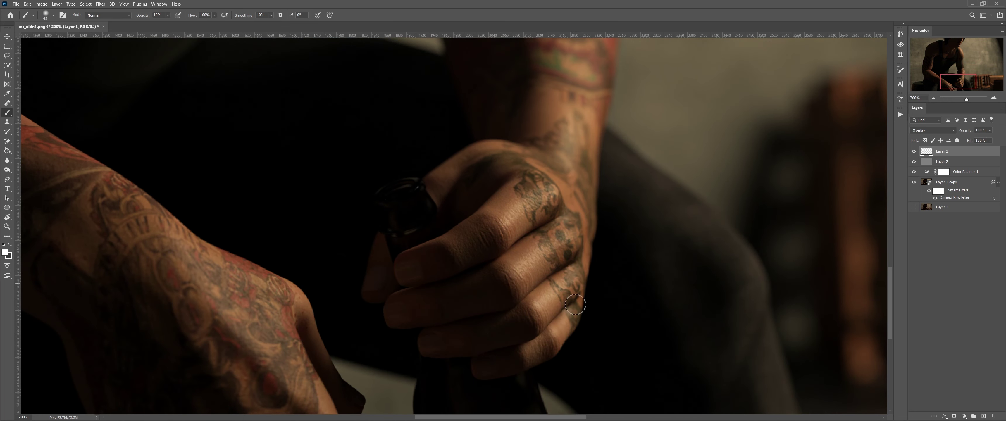
key(bracketright)
key(bracketright)
key(bracketright)
key(bracketright)
key(bracketright)
key(bracketright)
key(bracketright)
key(bracketright)
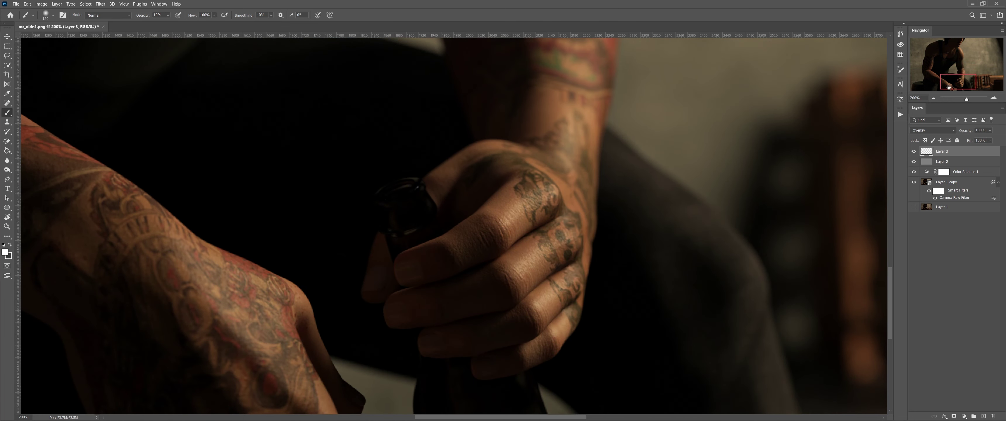
Brush highlights over the other tattooed forearm and hand, and check the painted layer's effect on the whole image.
click(924, 71)
drag(923, 73, 941, 89)
scroll(653, 253, down, 4)
key(bracketleft)
key(bracketleft)
key(bracketleft)
key(bracketleft)
key(bracketleft)
scroll(742, 344, up, 5)
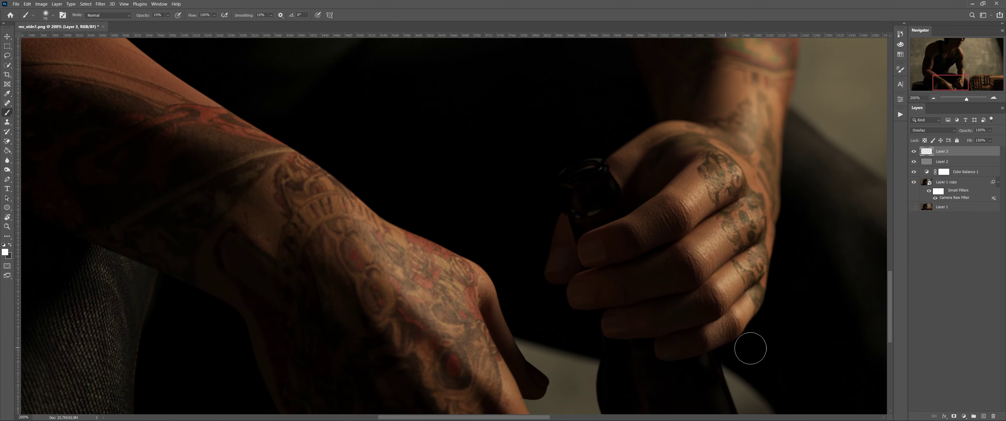
key(ctrl+minus)
key(ctrl+minus)
key(ctrl+minus)
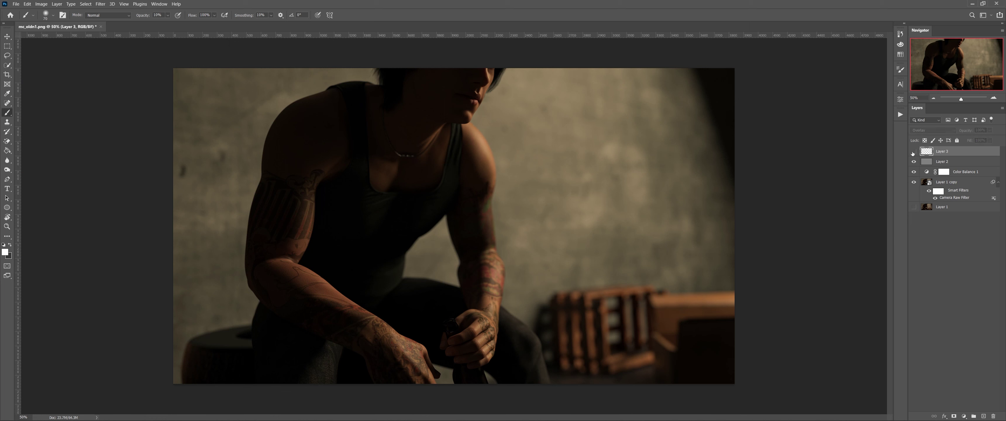
Brighten the lit skin on the neck, shoulder and arms with the Dodge tool on the 50% gray Overlay layer.
click(7, 170)
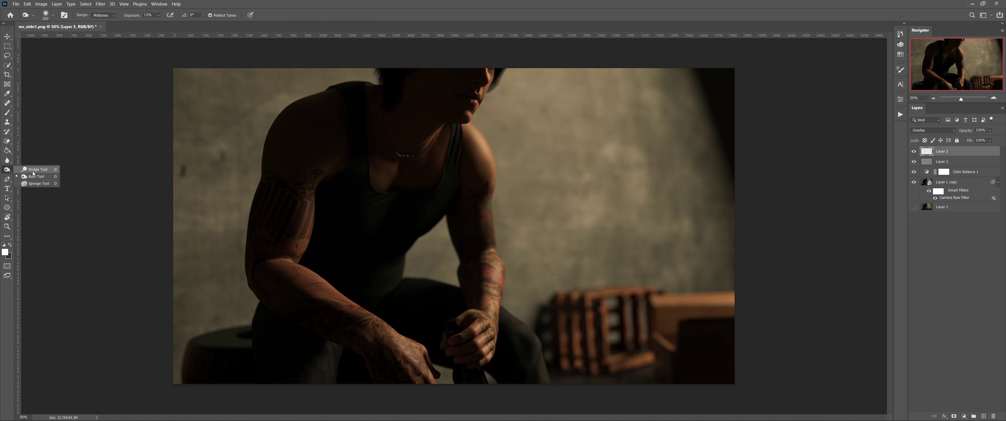
click(968, 163)
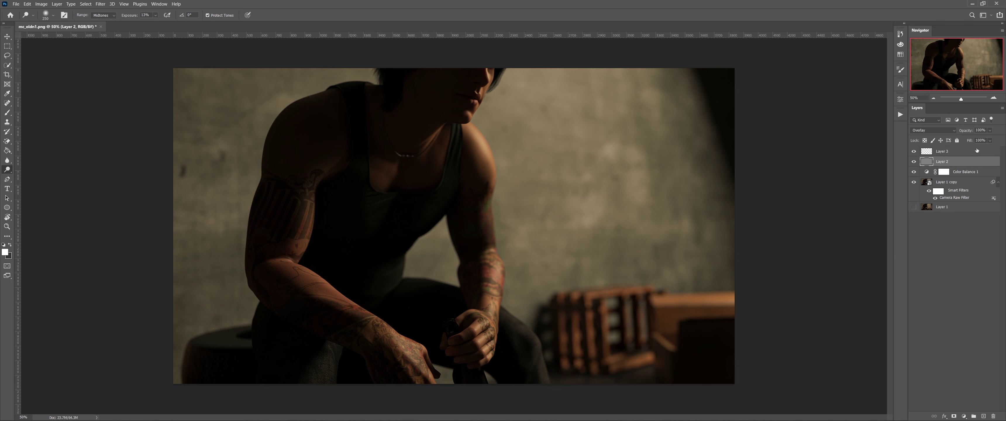
click(993, 98)
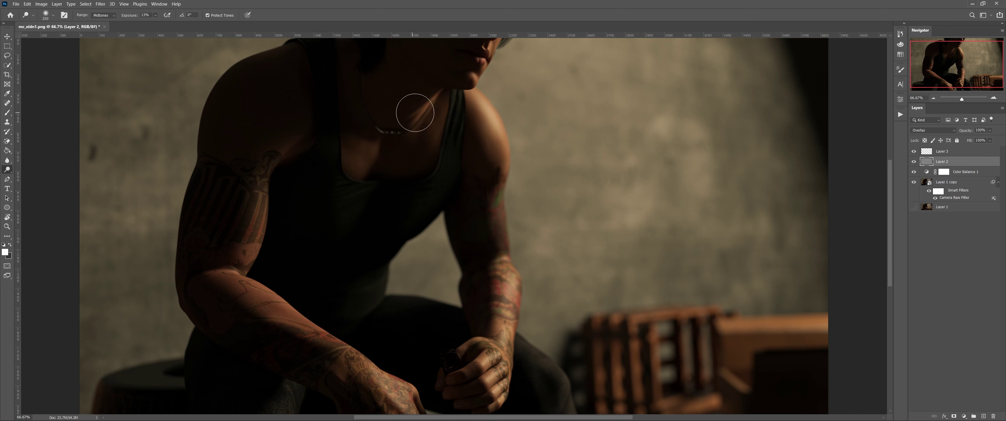
scroll(65, 198, down, 3)
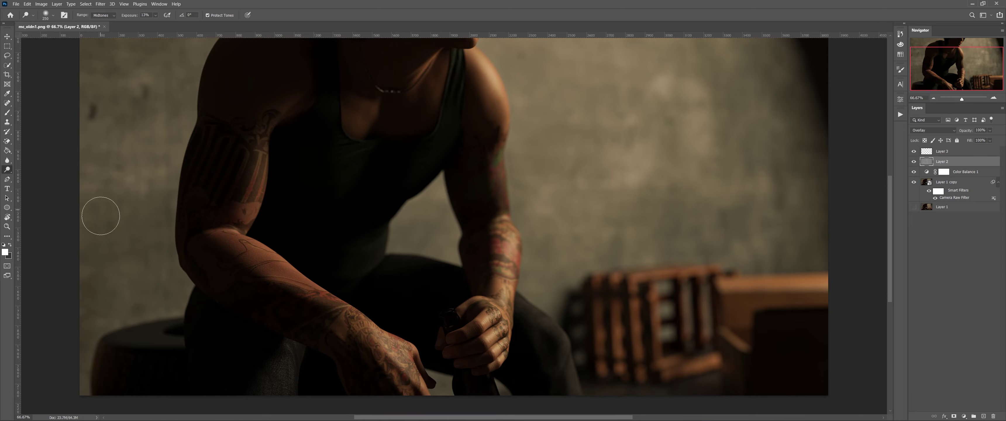
Deepen the shadows around the fingers and knuckles with the Burn tool on the gray Overlay layer, using a much smaller brush.
right_click(7, 170)
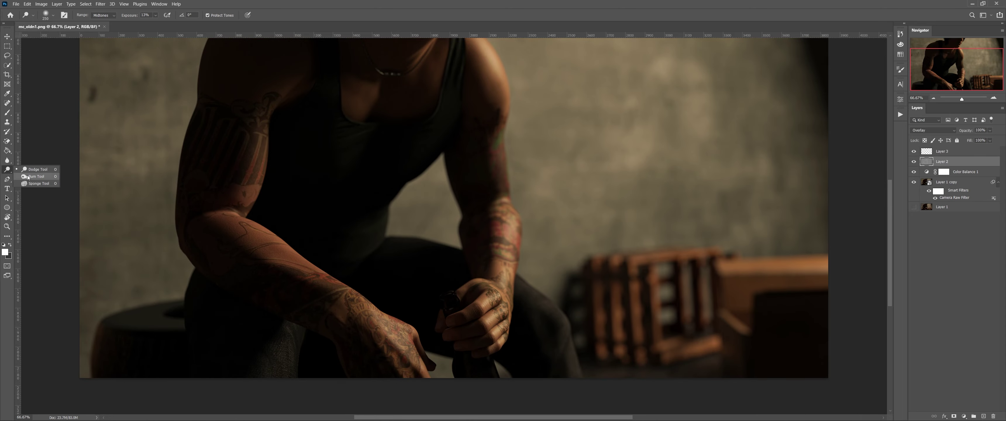
click(34, 176)
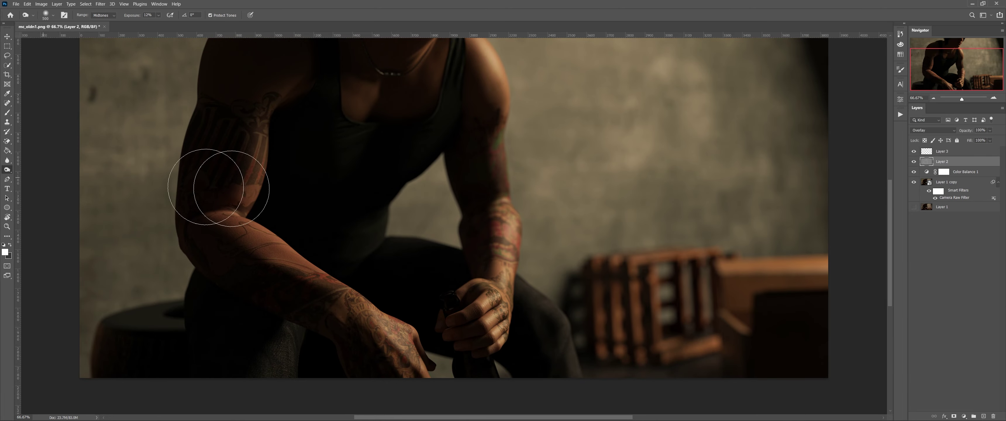
click(993, 98)
key(ctrl+plus)
scroll(629, 232, down, 8)
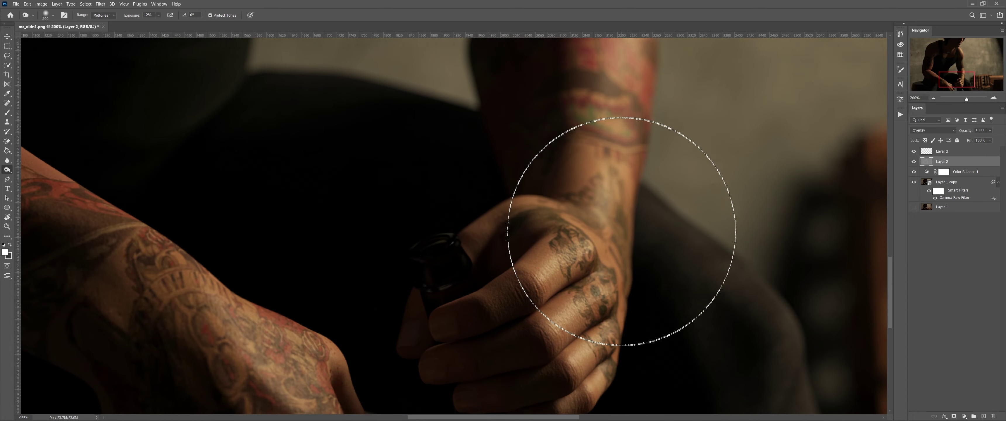
scroll(561, 251, down, 3)
key(bracketleft)
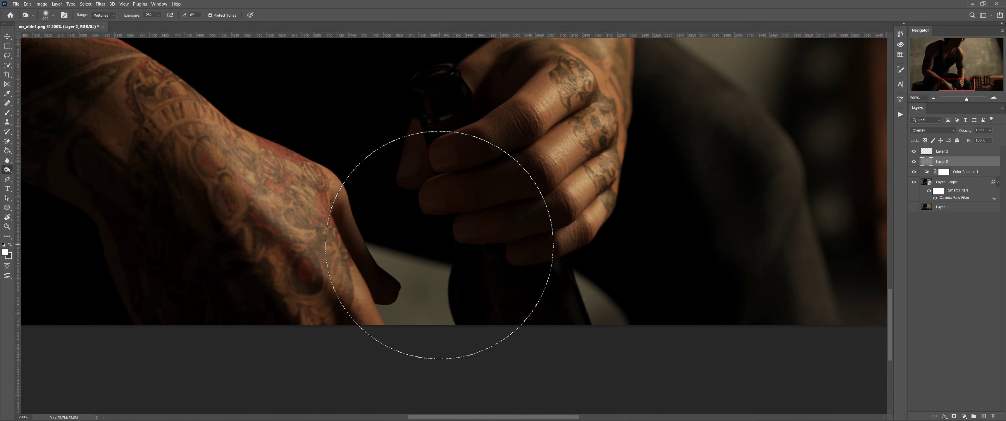
key(bracketleft)
key(bracketleft)
key(bracketleft)
key(bracketleft)
key(bracketleft)
key(bracketleft)
key(bracketleft)
key(bracketleft)
key(bracketleft)
key(bracketleft)
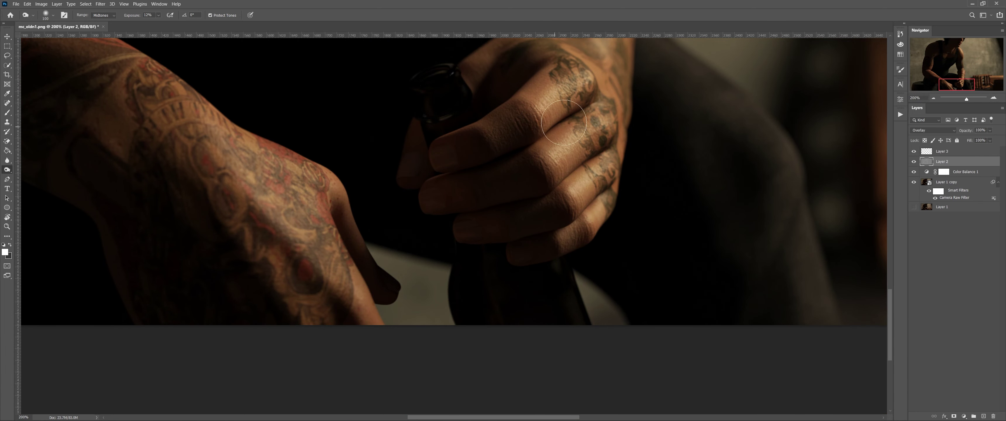
key(p)
key(o)
Add the text "THE" at 103 pt on the empty wall beside the man.
scroll(547, 226, up, 10)
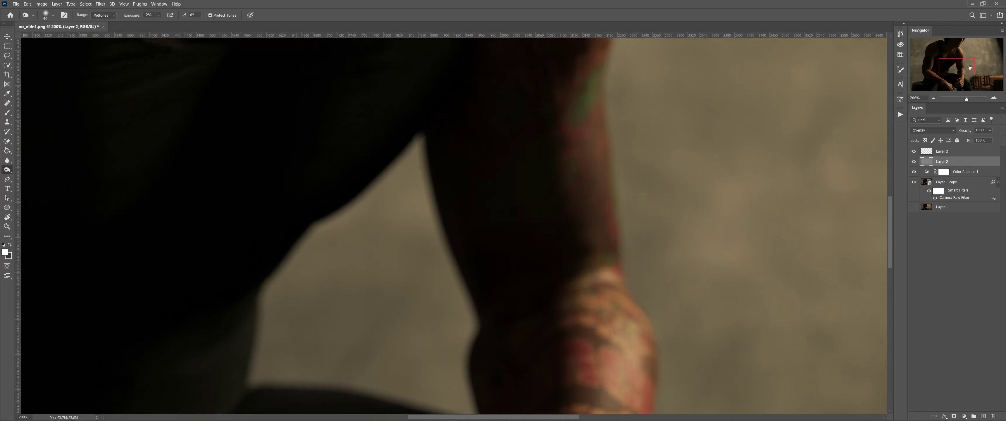
drag(969, 68, 969, 47)
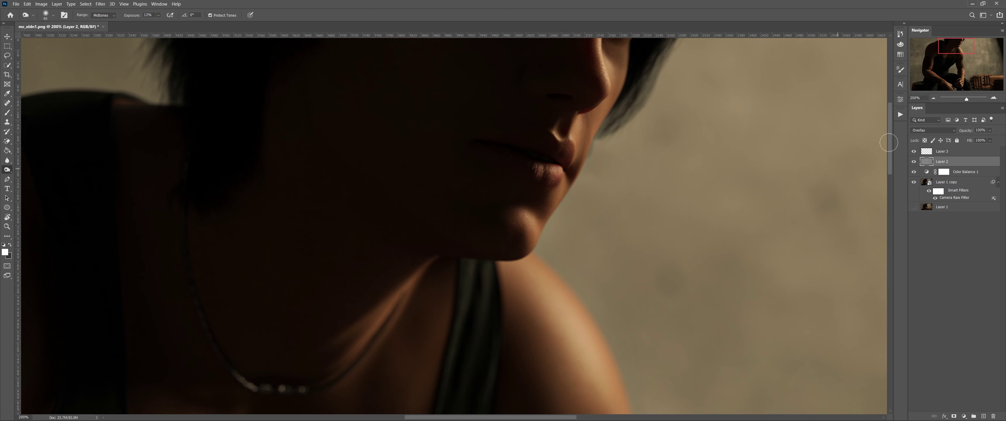
click(933, 98)
click(934, 97)
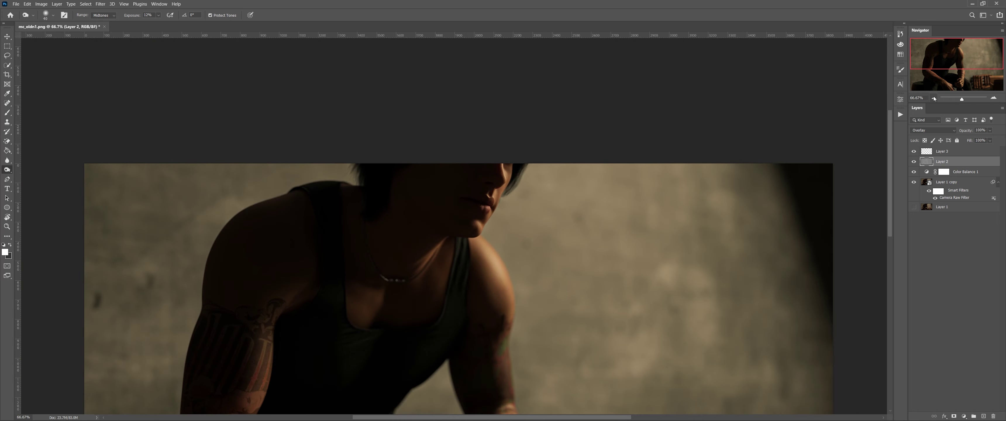
click(933, 98)
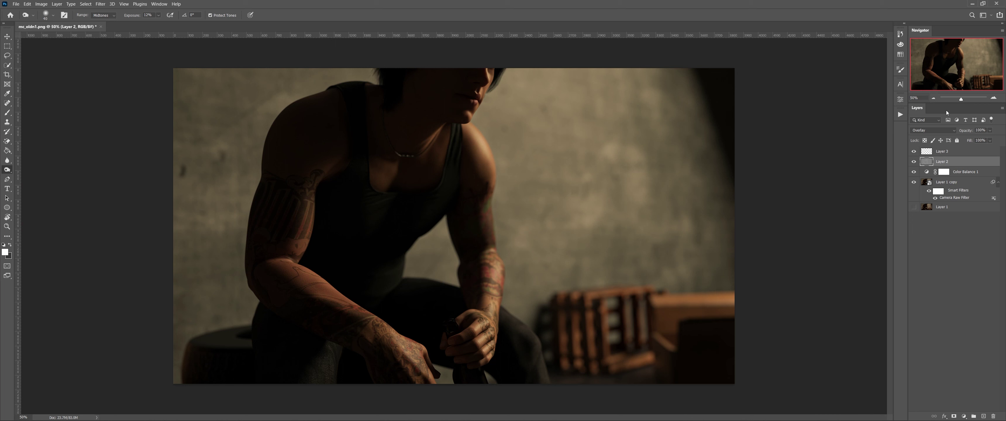
right_click(7, 189)
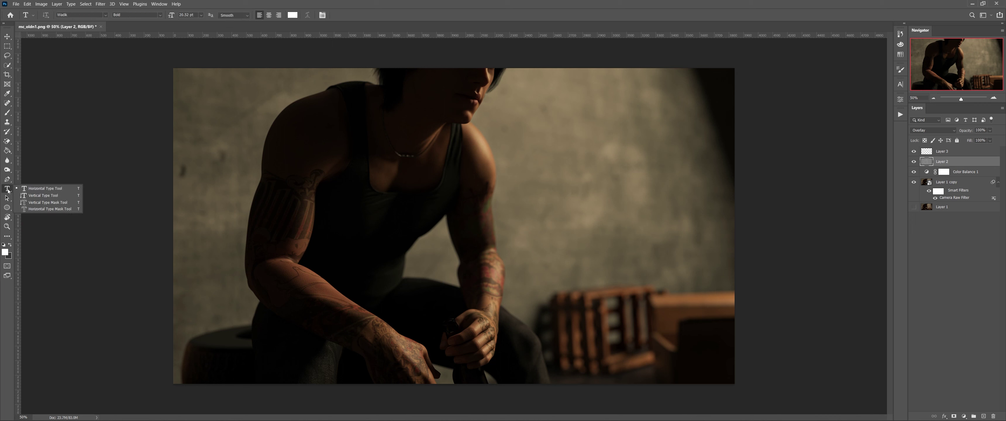
click(33, 187)
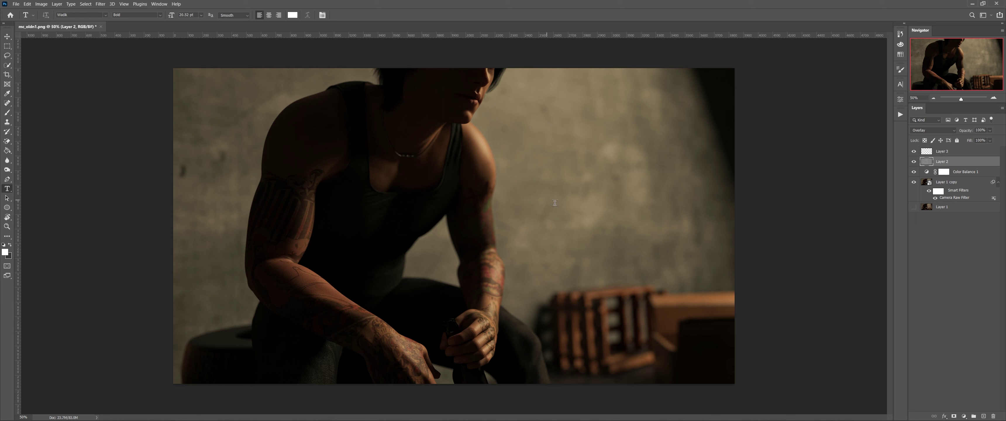
click(555, 203)
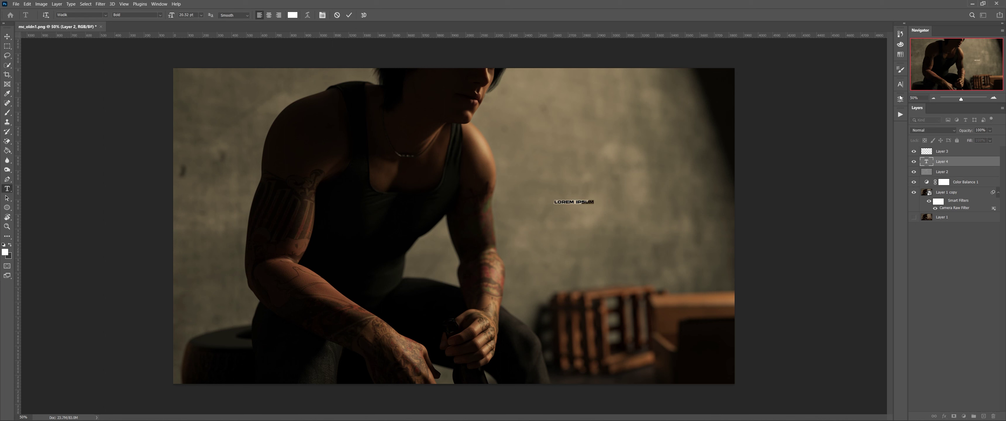
click(902, 86)
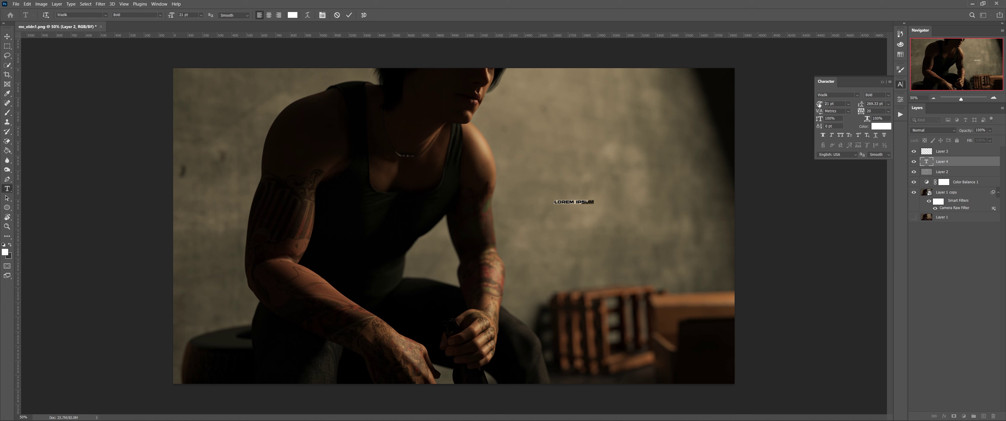
drag(818, 105, 849, 110)
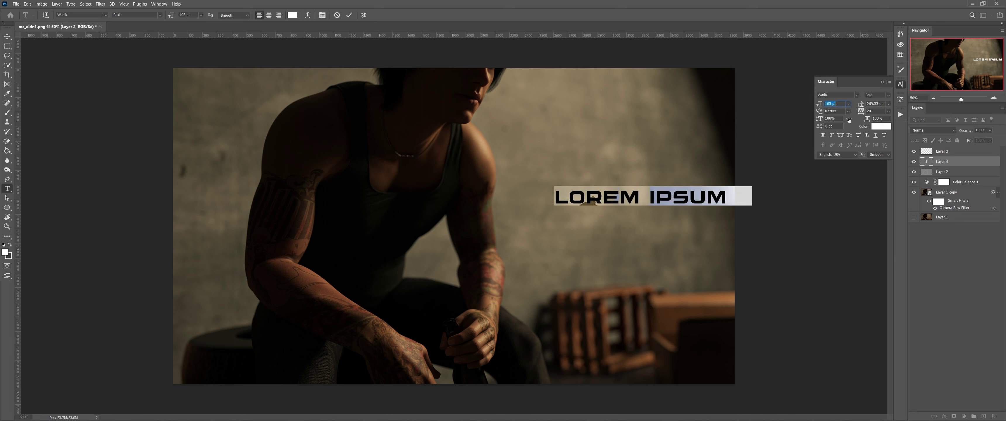
triple_click(604, 191)
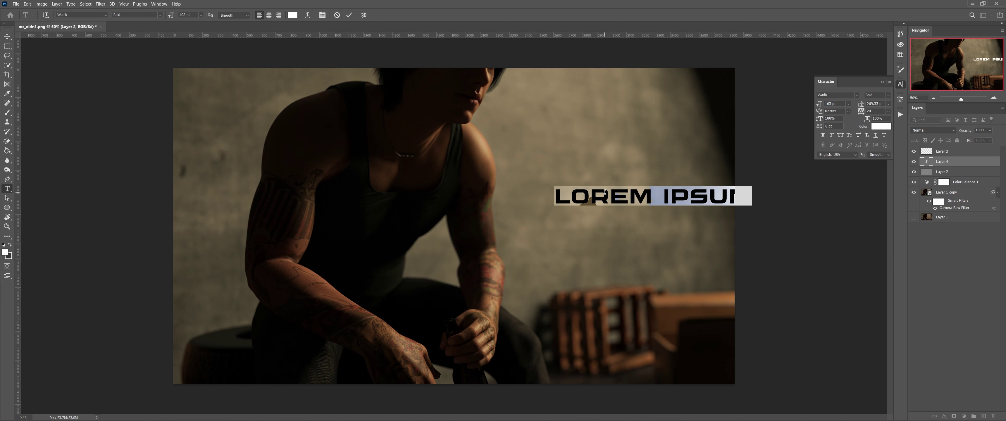
text(THE)
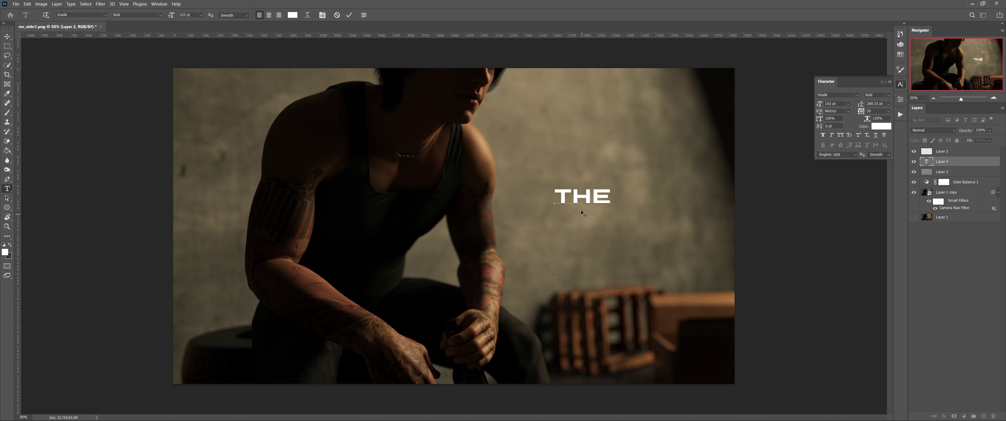
Duplicate the THE text layer, place the copy directly below the original and change its wording to "EDGE".
click(7, 36)
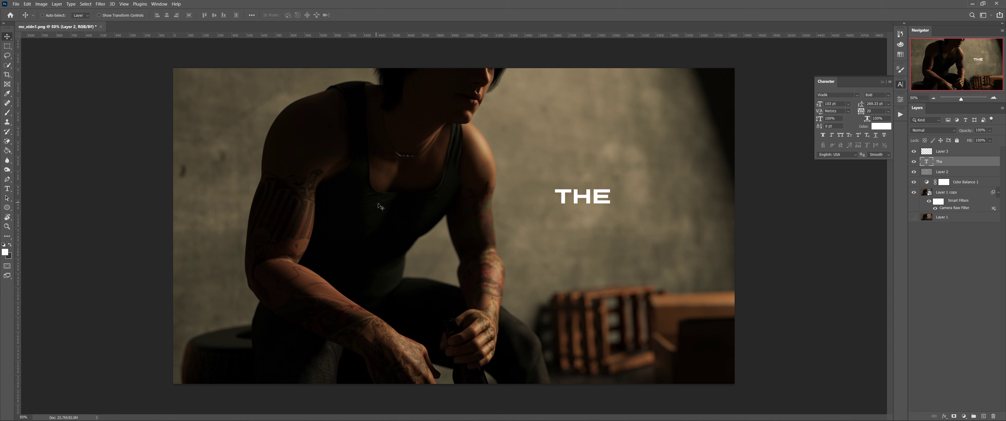
key(ctrl)
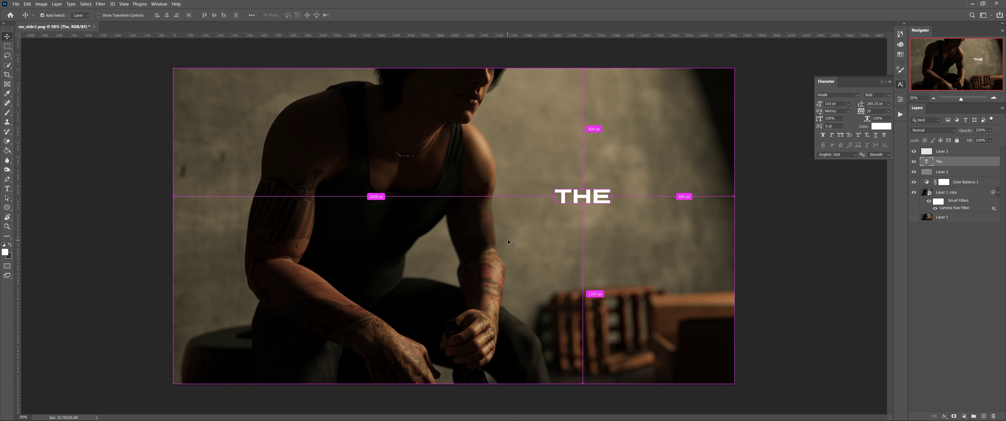
key(ctrl+j)
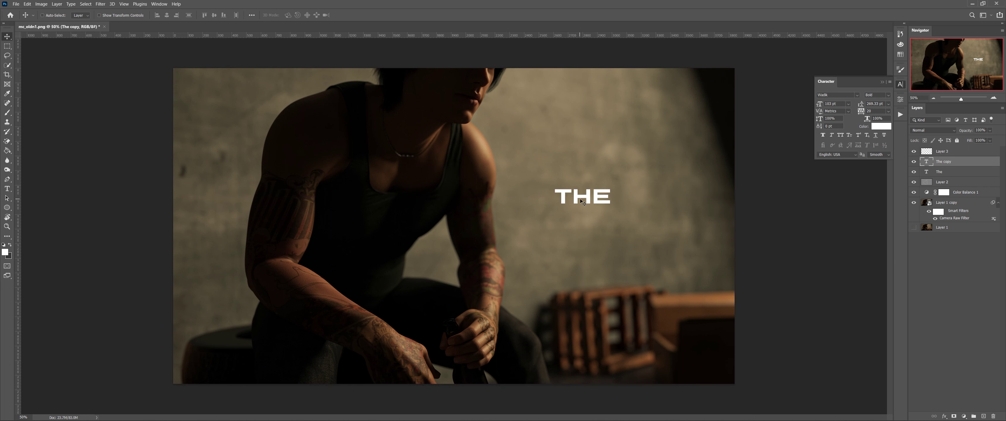
drag(584, 197, 585, 214)
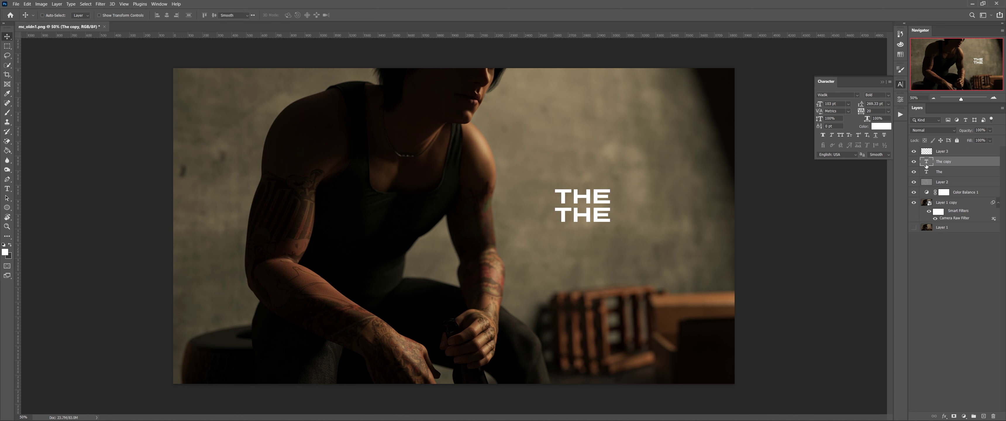
double_click(926, 162)
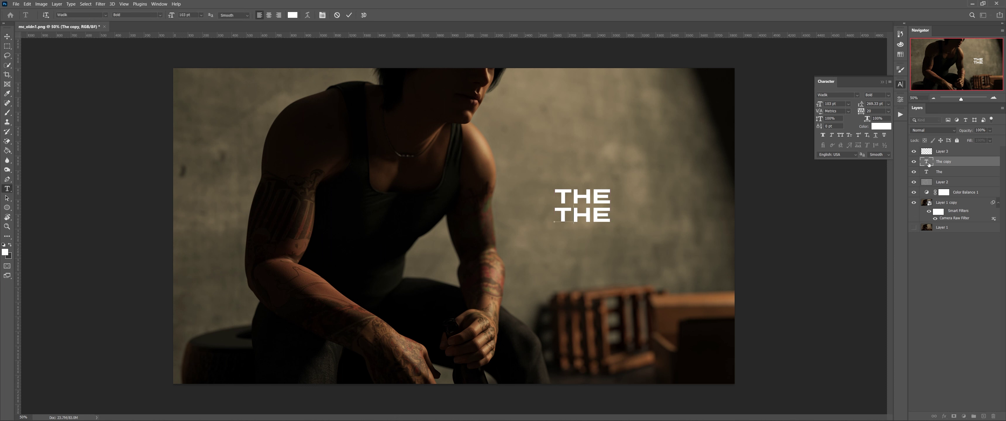
text(EDGE)
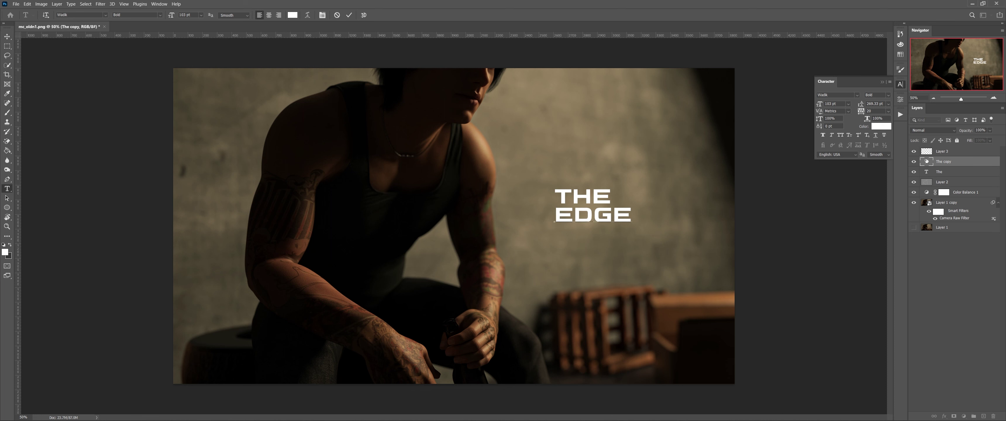
Enlarge the EDGE text to 257 pt and reposition it on the wall beside the man's forearm.
key(ctrl+a)
drag(818, 105, 905, 122)
drag(640, 213, 590, 230)
mouse_move(820, 106)
mouse_down()
mouse_move(797, 108)
mouse_move(805, 105)
mouse_up()
key(ctrl+Return)
key(v)
Reduce the THE text to 66 pt, set its tracking to 200 and align it above the start of EDGE.
double_click(926, 172)
drag(573, 265, 538, 267)
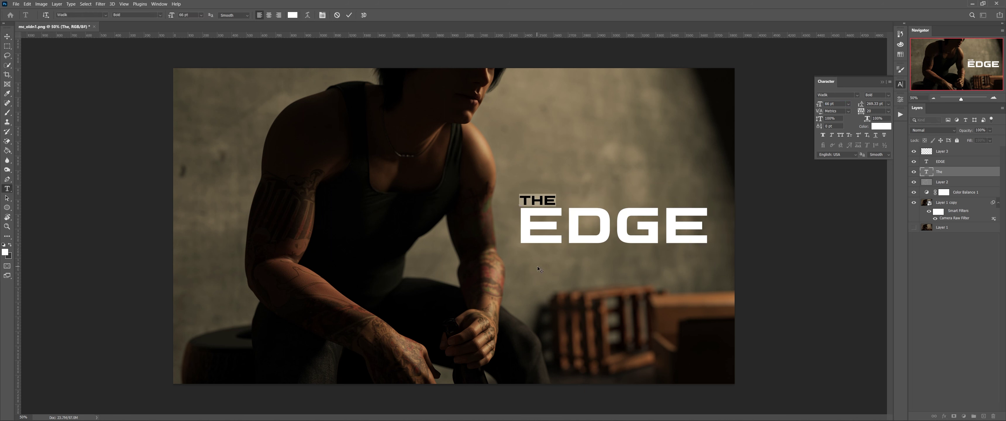
key(ctrl+Return)
key(v)
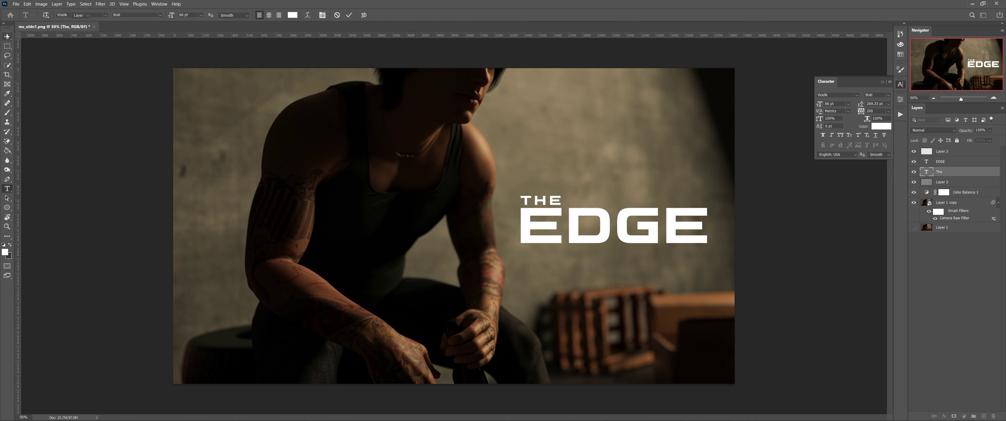
double_click(953, 174)
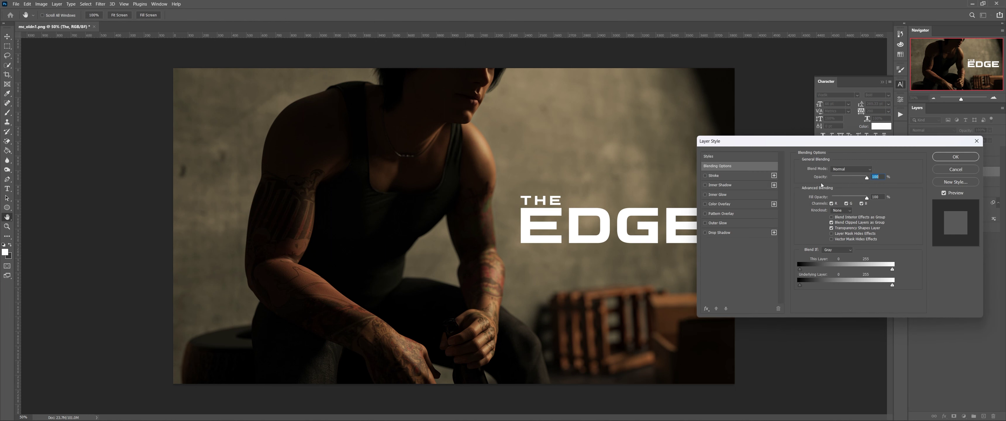
click(739, 156)
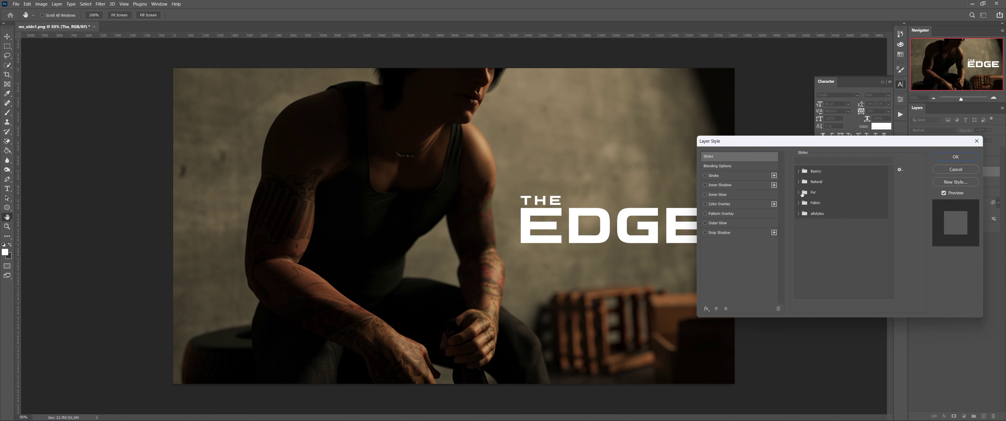
click(798, 214)
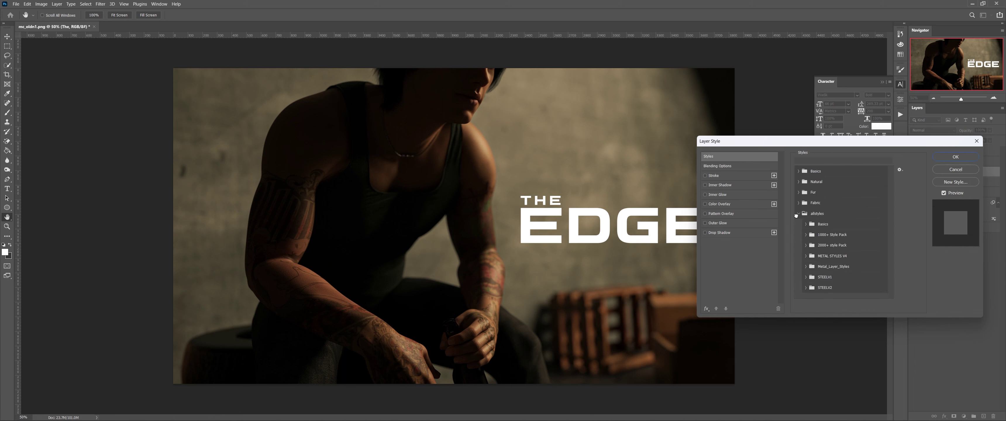
click(806, 246)
scroll(808, 244, down, 5)
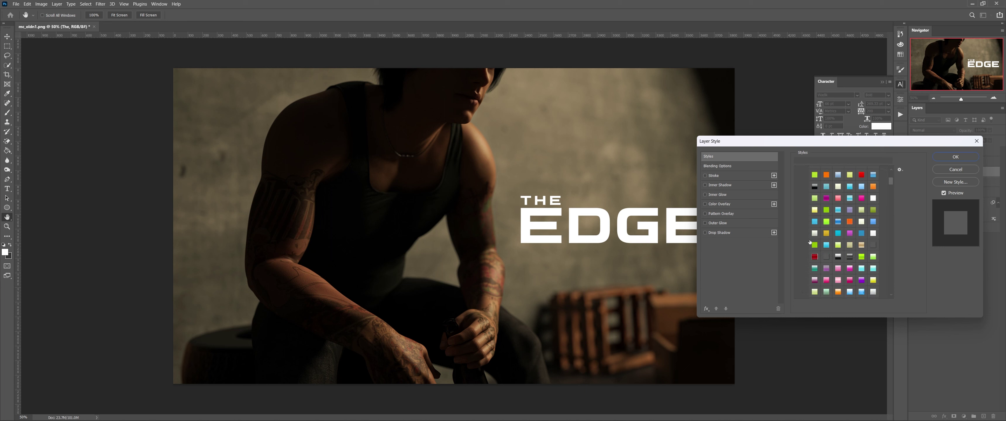
scroll(810, 242, down, 3)
scroll(822, 229, down, 2)
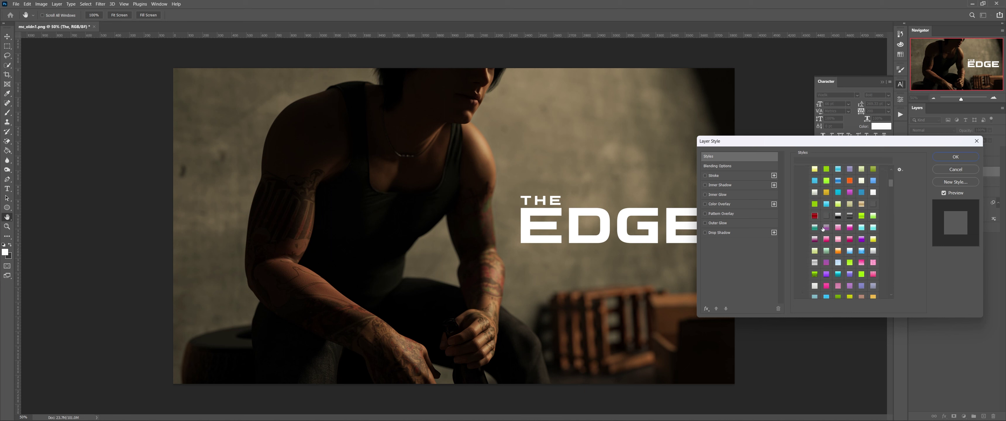
scroll(823, 231, down, 1)
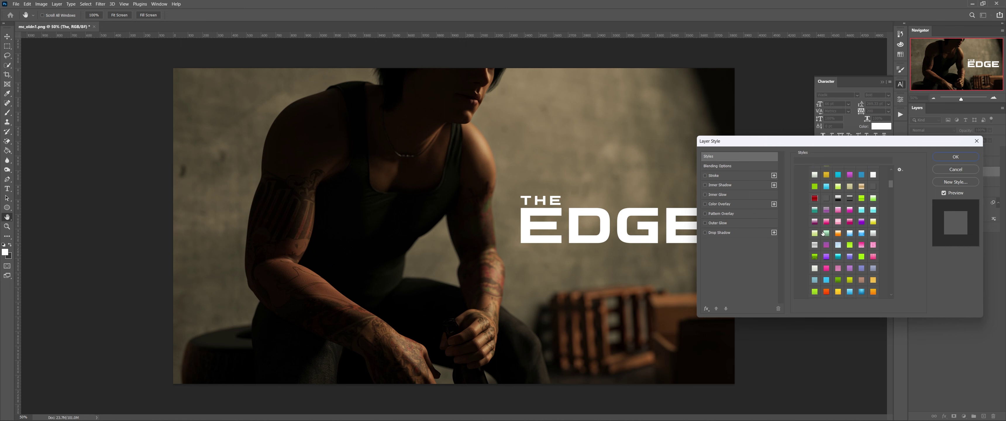
click(838, 251)
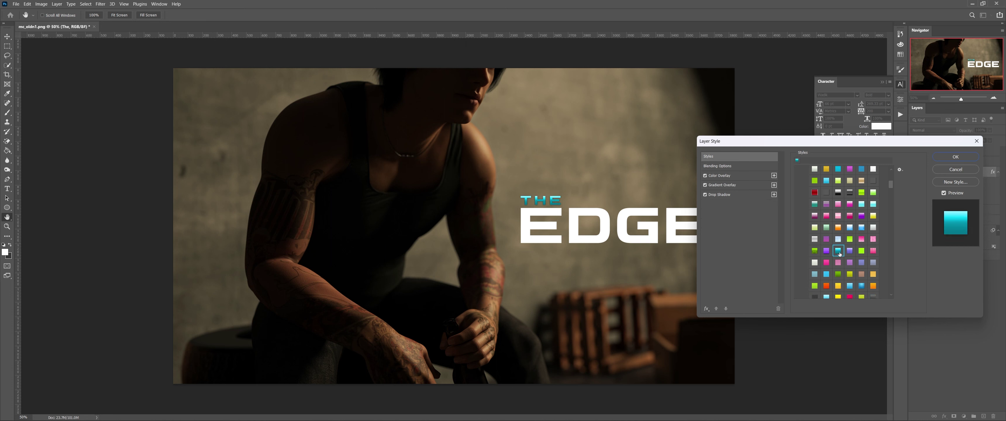
click(960, 170)
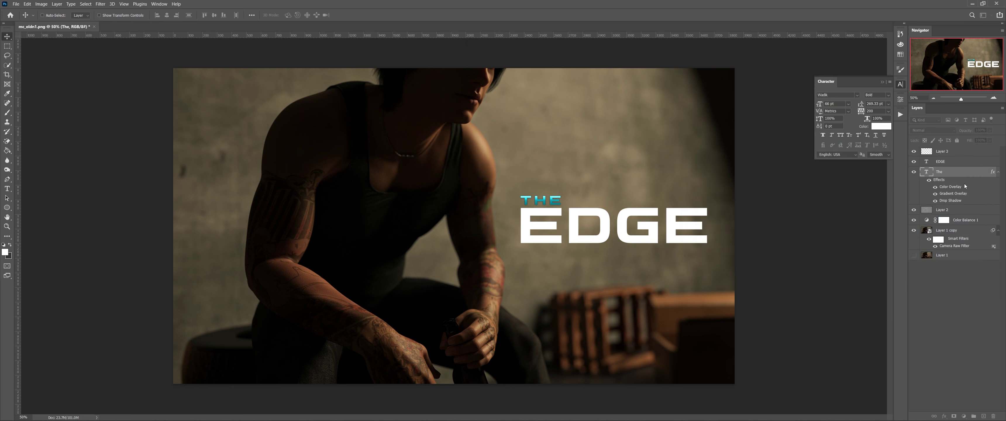
Try a light-blue gradient preset from the 2000+ style Pack as the EDGE text layer's style.
click(958, 165)
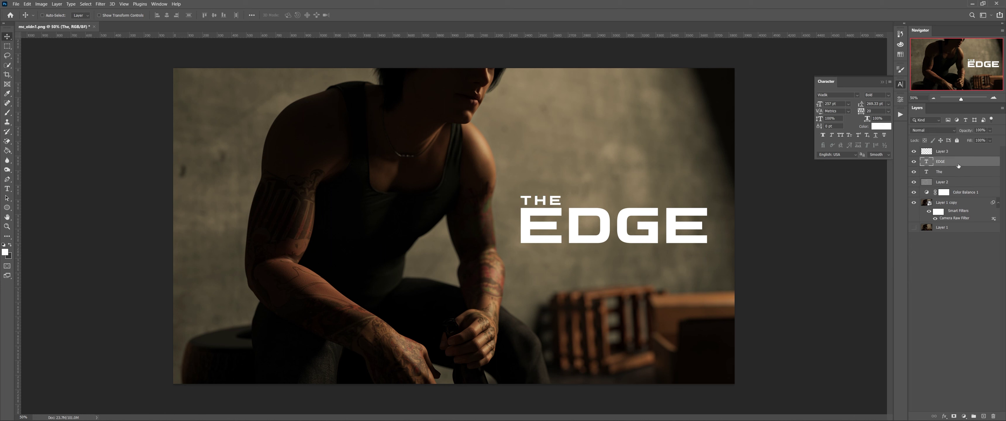
double_click(948, 164)
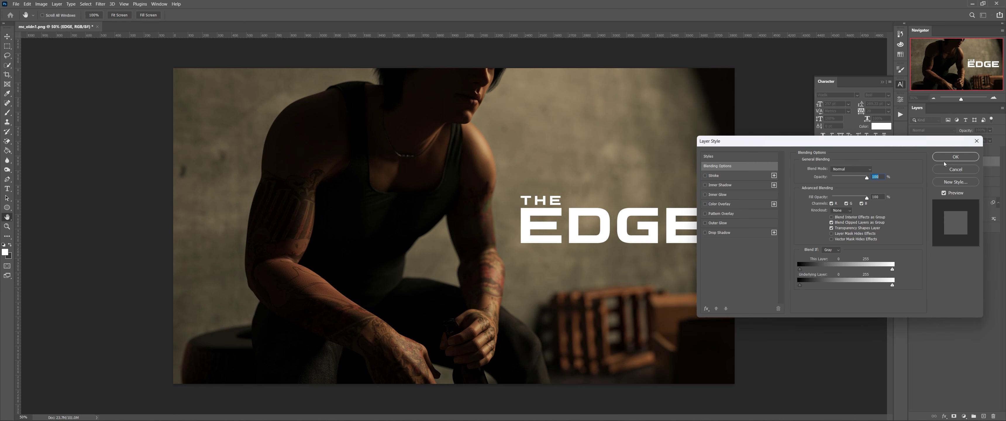
click(738, 154)
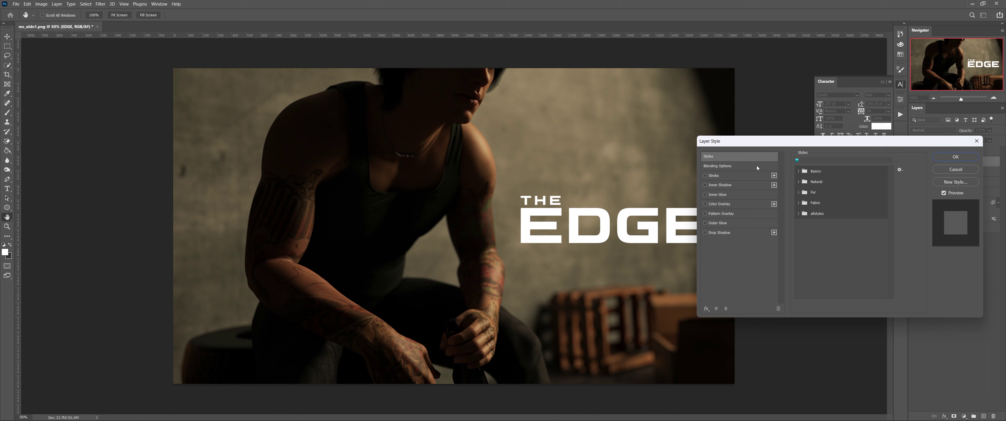
click(799, 213)
click(806, 266)
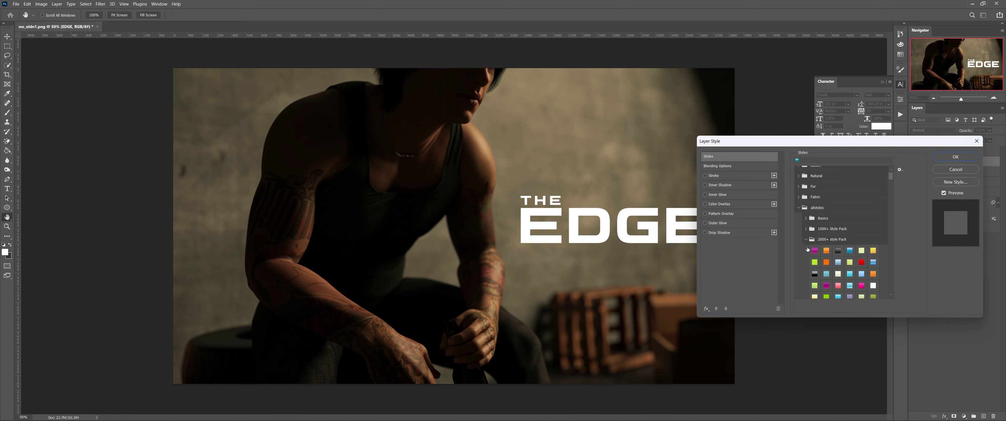
scroll(840, 250, down, 3)
click(849, 251)
scroll(843, 234, down, 3)
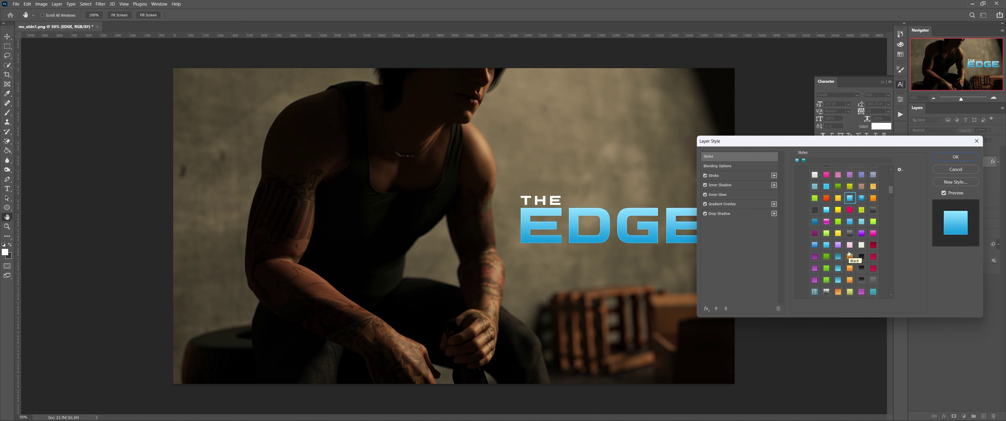
Try flat blue, striped lime and bevelled silver-purple presets on the EDGE text.
click(827, 229)
click(873, 174)
scroll(826, 229, down, 3)
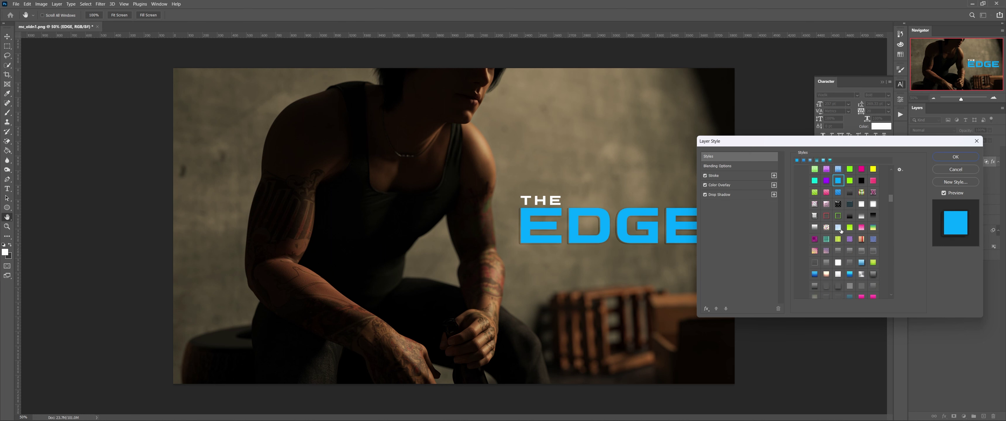
click(826, 192)
click(838, 216)
scroll(840, 234, down, 3)
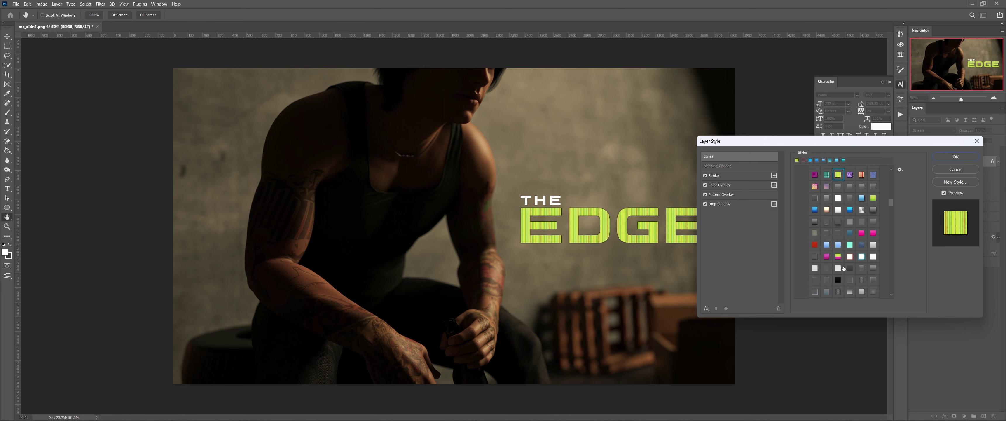
click(861, 245)
scroll(827, 241, down, 3)
click(826, 244)
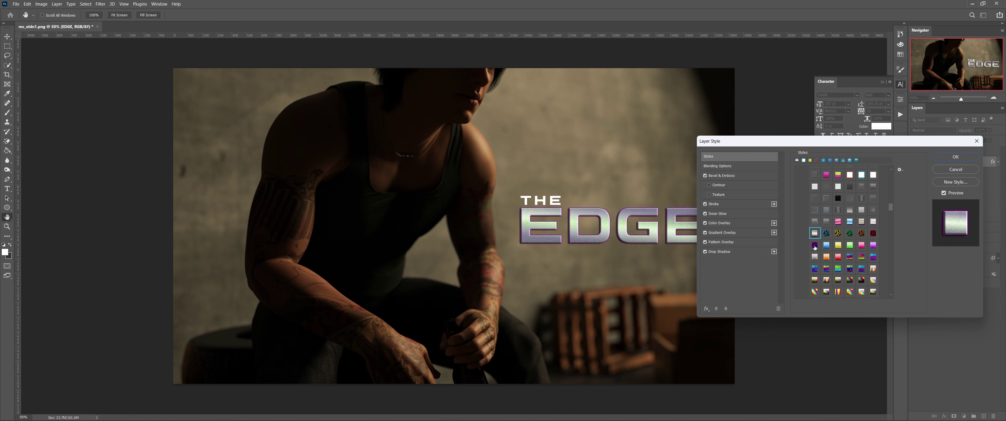
Try the patterned orange, green and yellow-to-orange gradient presets on the EDGE text.
scroll(831, 230, down, 5)
scroll(838, 213, down, 3)
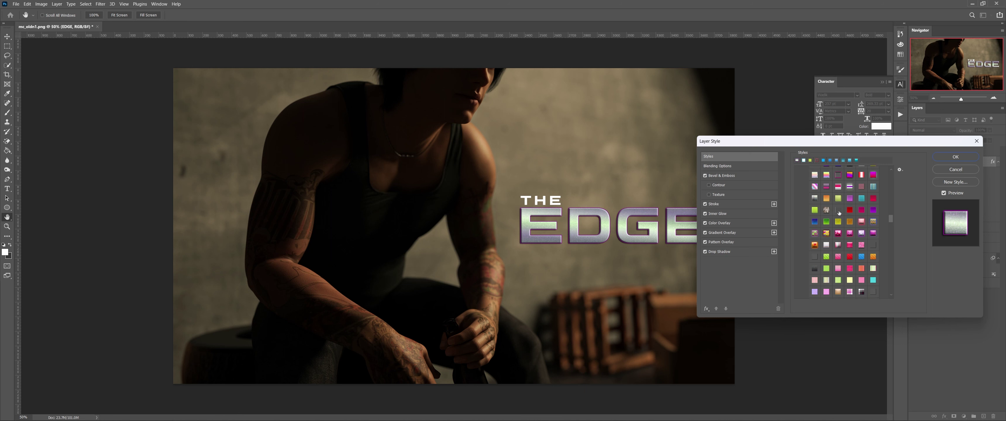
click(826, 199)
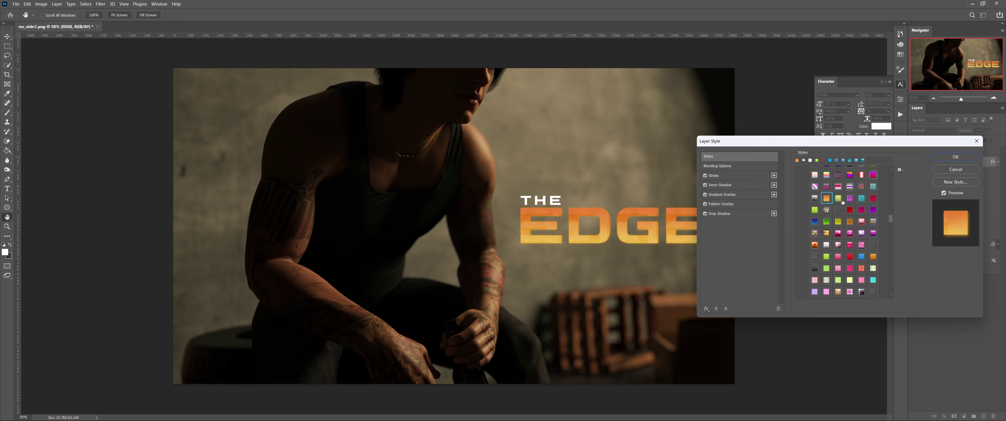
click(838, 199)
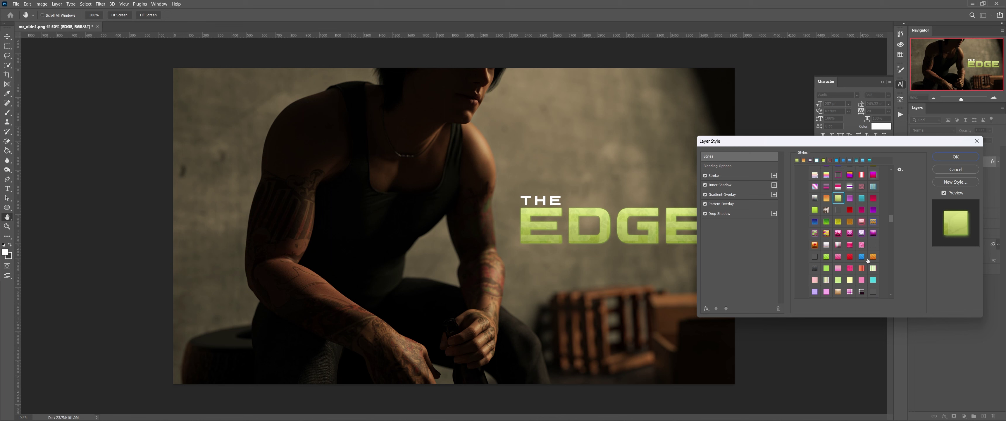
scroll(855, 254, down, 5)
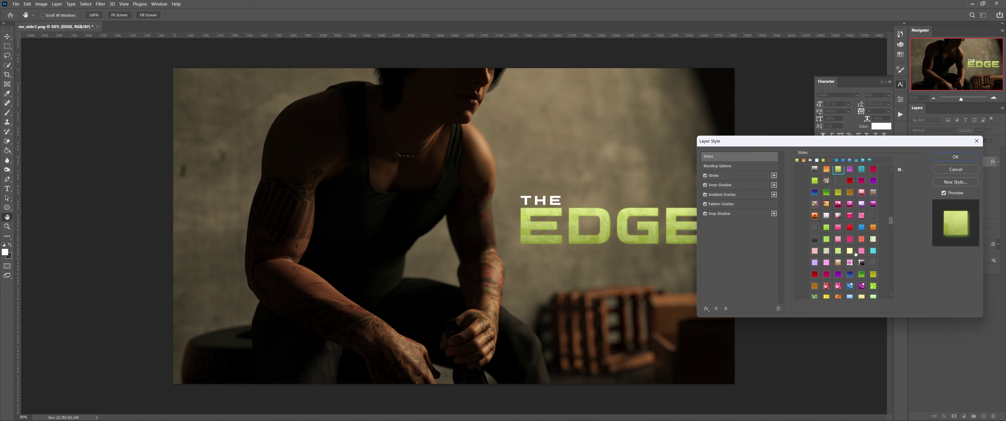
click(861, 245)
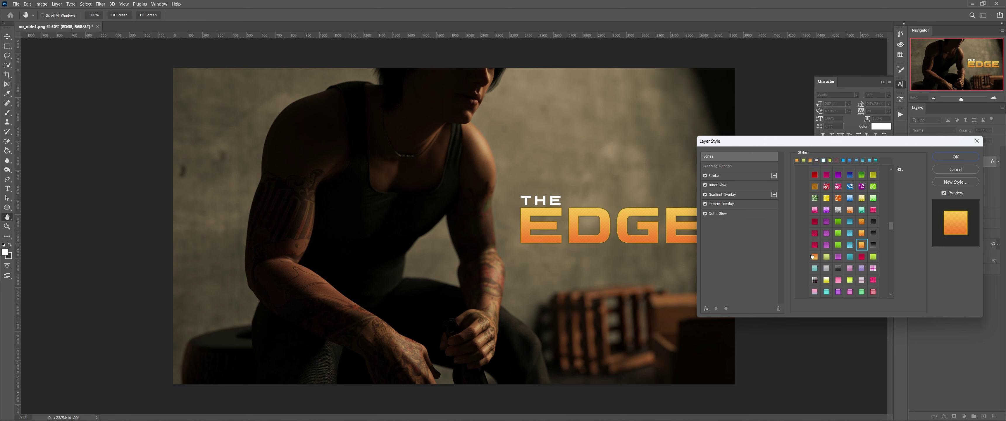
Try two more orange gradient presets on EDGE, each with the Pattern Overlay disabled.
click(813, 257)
click(704, 204)
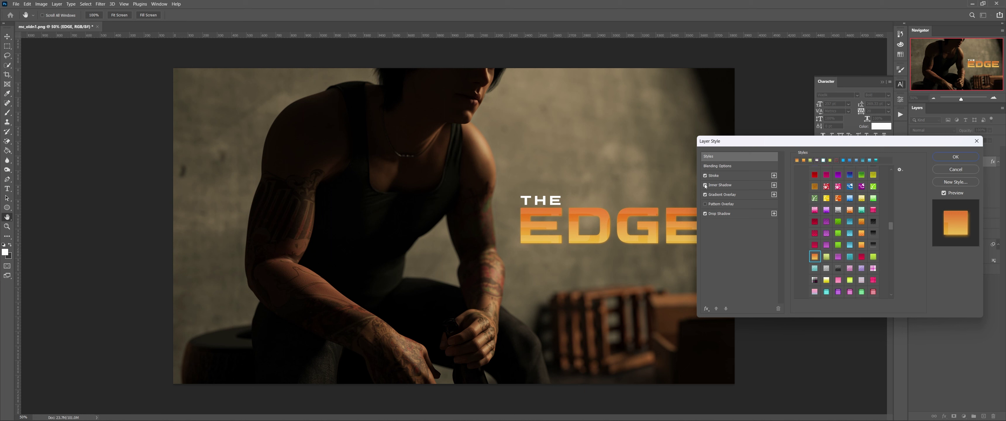
click(704, 185)
click(861, 224)
scroll(861, 225, down, 1)
click(705, 203)
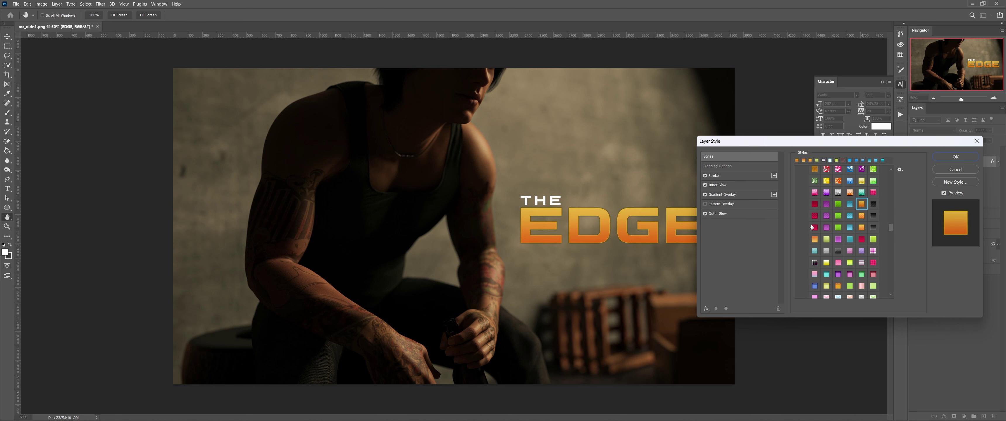
Browse further down the style pack and try a textured gold bevelled preset on EDGE.
scroll(828, 243, down, 1)
click(826, 238)
click(838, 262)
scroll(838, 269, down, 1)
scroll(839, 270, down, 4)
click(826, 245)
click(815, 239)
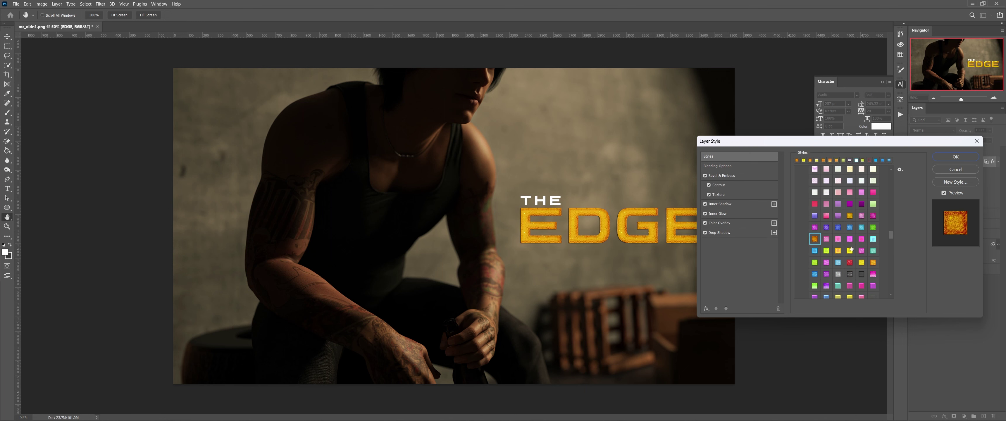
Try several other presets on EDGE, including a glossy blue bevelled one.
scroll(817, 243, down, 4)
click(827, 268)
click(848, 258)
scroll(850, 258, down, 2)
click(873, 247)
scroll(872, 247, down, 2)
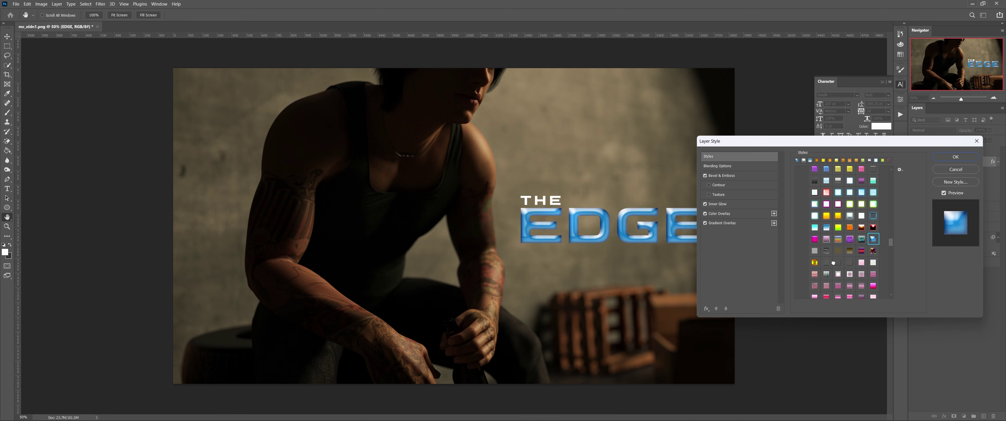
click(838, 237)
Try the yellow-to-red gradient preset on EDGE with Bevel & Emboss and Stroke disabled.
scroll(838, 239, down, 3)
click(848, 268)
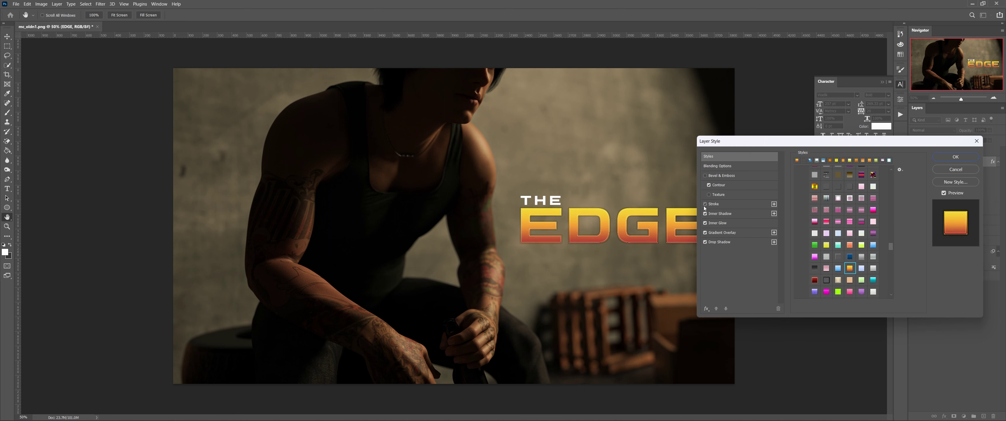
click(704, 176)
click(705, 204)
Give the EDGE Inner Glow a rounded contour, a larger size and a lower opacity.
click(734, 223)
click(838, 271)
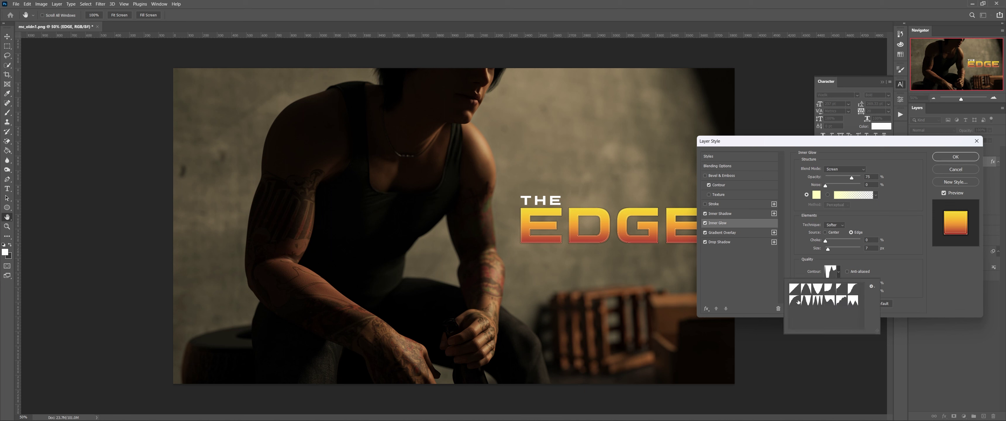
click(793, 300)
click(830, 248)
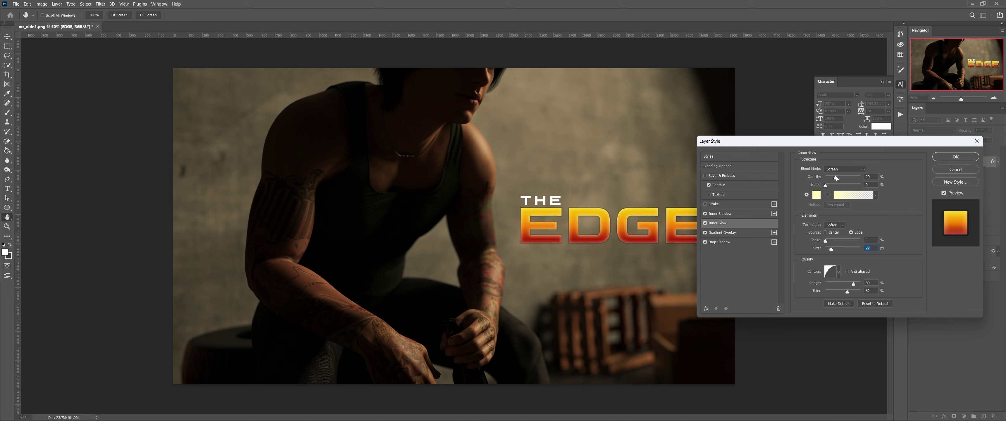
Set the EDGE Drop Shadow to Normal blending at 100% opacity, with a larger size and a rounded contour.
click(720, 242)
click(845, 170)
click(852, 176)
drag(828, 218, 830, 218)
click(838, 240)
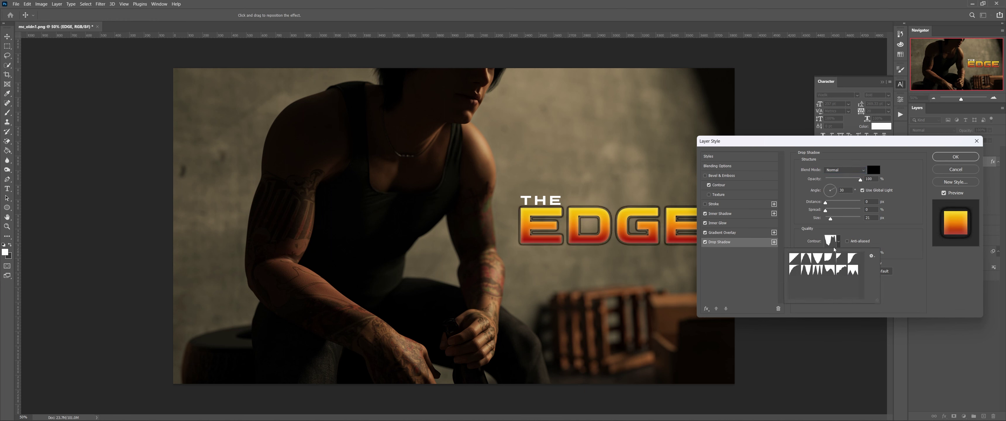
click(794, 270)
drag(860, 180, 853, 180)
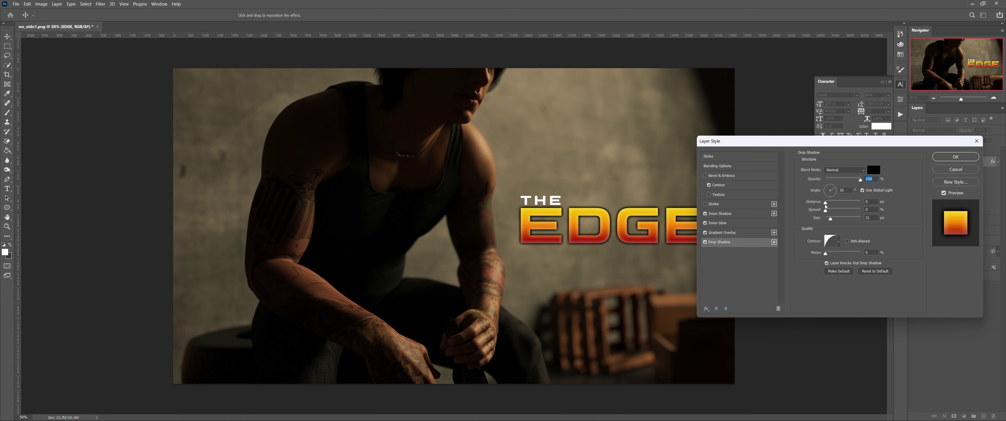
Try the dark red bevelled preset on EDGE and disable its Outer Glow and Gradient Overlay.
click(708, 156)
click(815, 215)
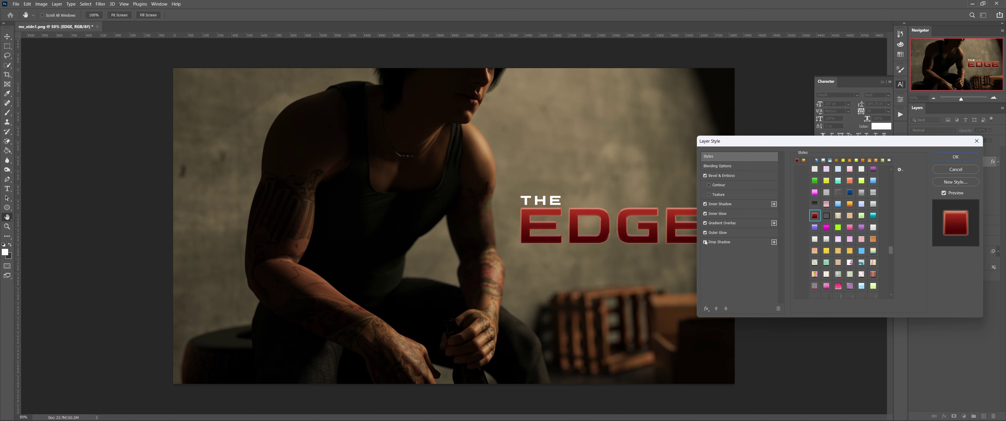
click(705, 233)
click(706, 223)
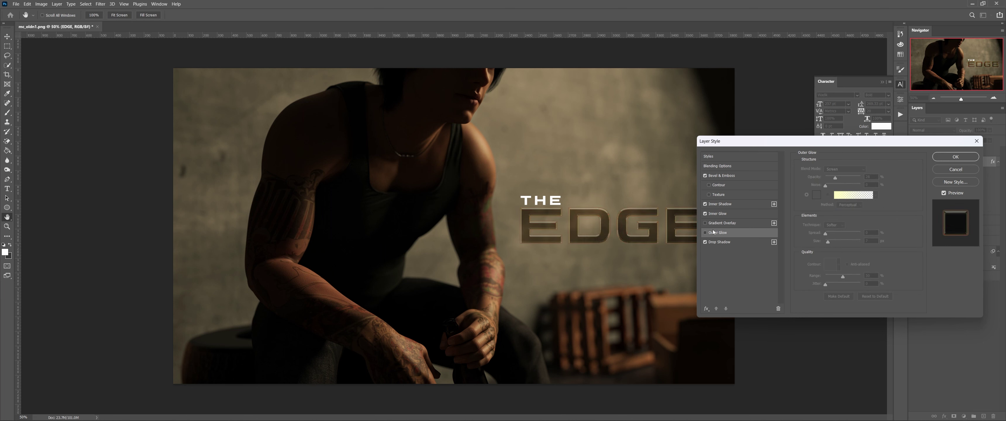
Set the EDGE Inner Shadow colour to light orange (ffb762) and move the style dialog clear of the title.
click(719, 204)
click(874, 170)
click(727, 177)
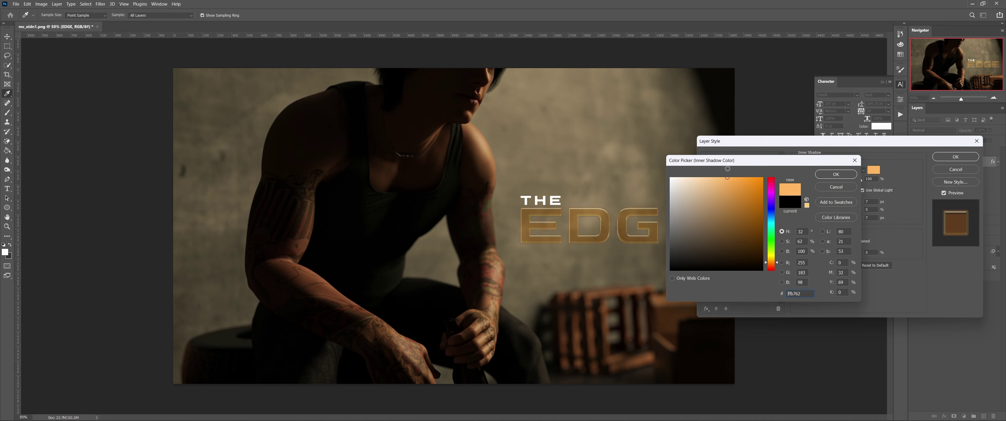
click(835, 174)
drag(777, 144, 802, 146)
Make the EDGE Drop Shadow black, with a 24 px distance and a rounded contour.
click(745, 245)
click(899, 173)
click(671, 270)
click(836, 174)
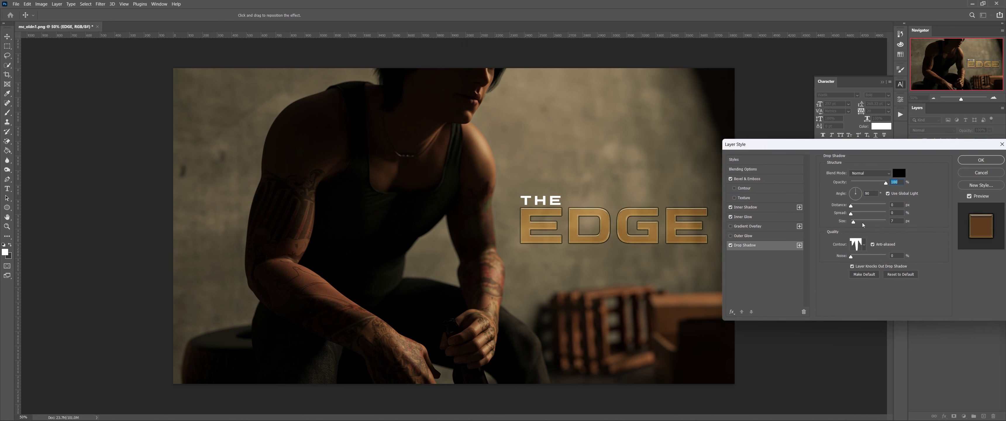
click(864, 244)
drag(853, 223, 859, 207)
click(821, 273)
Refine the EDGE Drop Shadow to 46% opacity, 18 px distance and 27 px size, leaving Outer Glow off.
drag(885, 183, 874, 184)
drag(855, 223, 852, 224)
drag(873, 183, 870, 183)
click(863, 244)
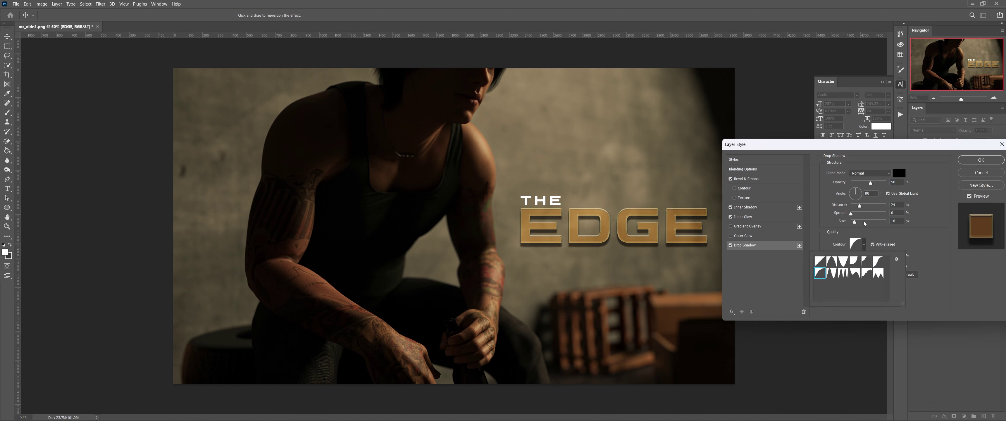
drag(854, 223, 857, 222)
drag(869, 183, 867, 183)
click(858, 206)
drag(858, 222, 857, 223)
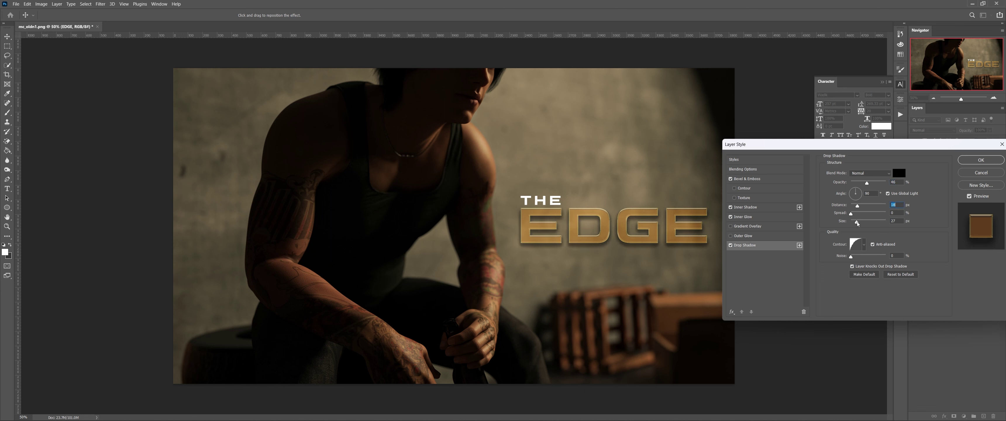
click(736, 236)
click(730, 236)
Return to the style presets and try further ones on EDGE, including a red-and-white striped one.
click(734, 159)
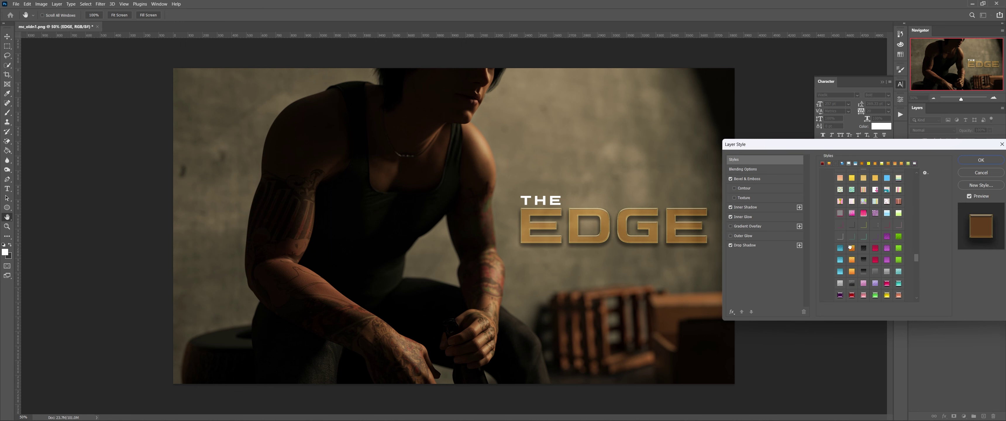
click(850, 248)
click(851, 249)
scroll(879, 241, down, 4)
click(884, 237)
click(897, 237)
scroll(899, 238, down, 10)
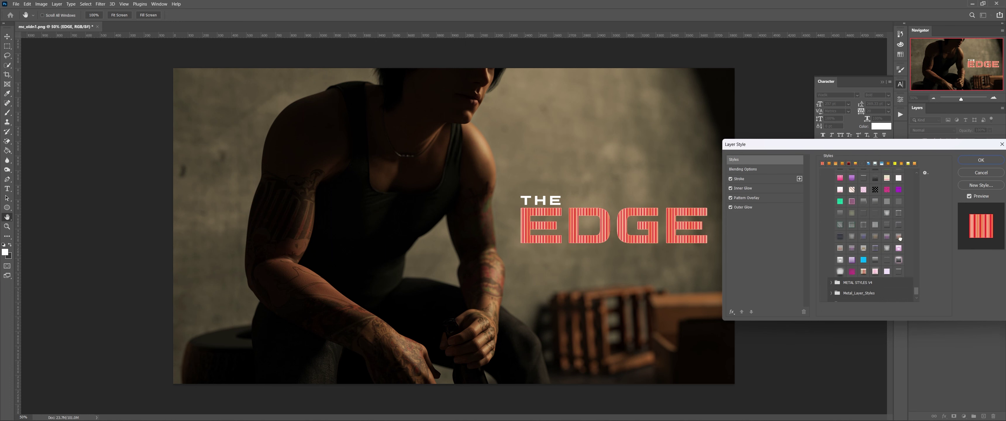
Try a transparent glass-like preset on EDGE and inspect its Drop Shadow colour.
click(898, 237)
click(745, 236)
click(899, 173)
click(771, 265)
click(836, 186)
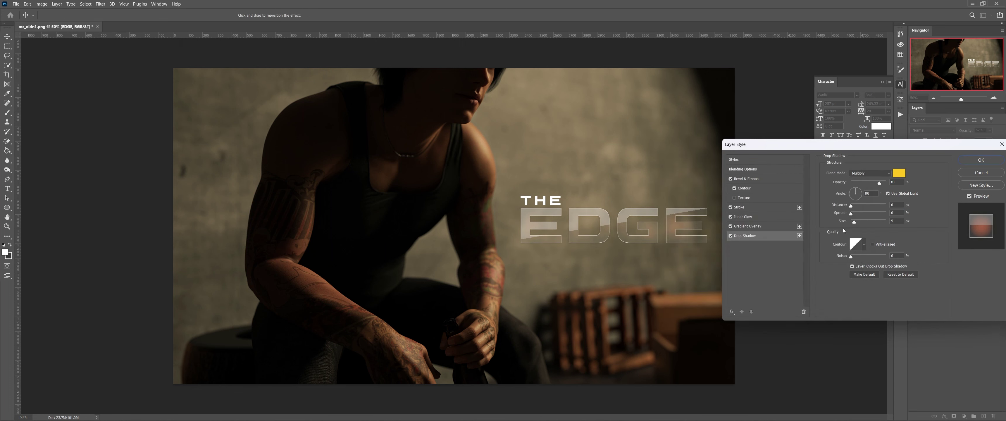
Try a black Normal-mode Drop Shadow at 100% opacity and 57 px size on EDGE, and discard all its style changes.
click(870, 173)
click(858, 179)
drag(854, 222, 860, 222)
click(899, 173)
click(668, 280)
click(836, 186)
drag(878, 183, 887, 183)
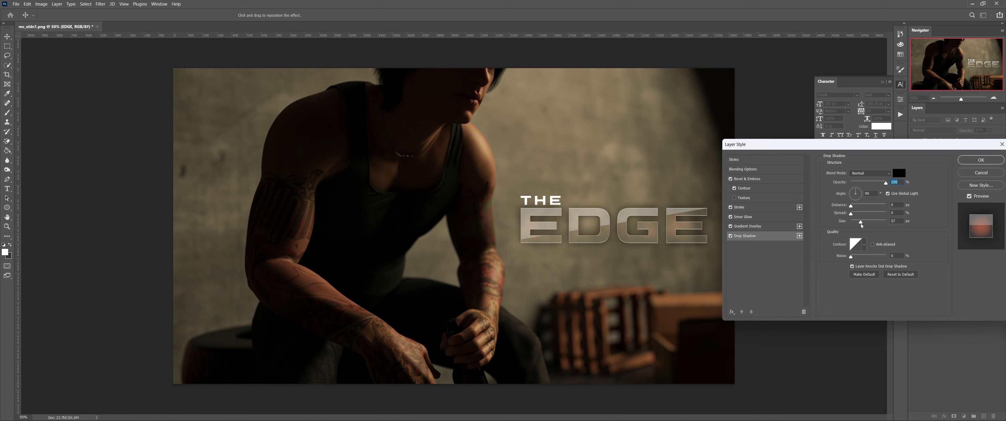
click(980, 173)
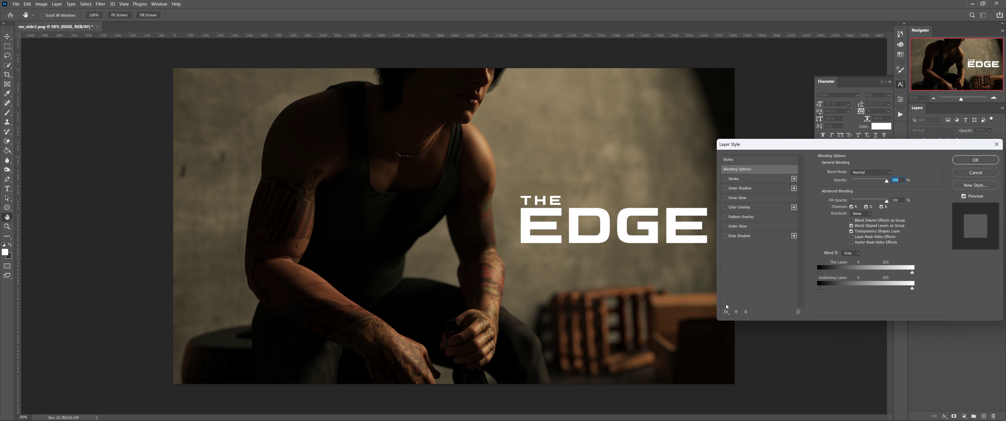
Add a Gradient Overlay to the EDGE text using the yellow-to-orange gradient preset.
click(727, 311)
click(740, 373)
click(885, 189)
scroll(890, 293, down, 10)
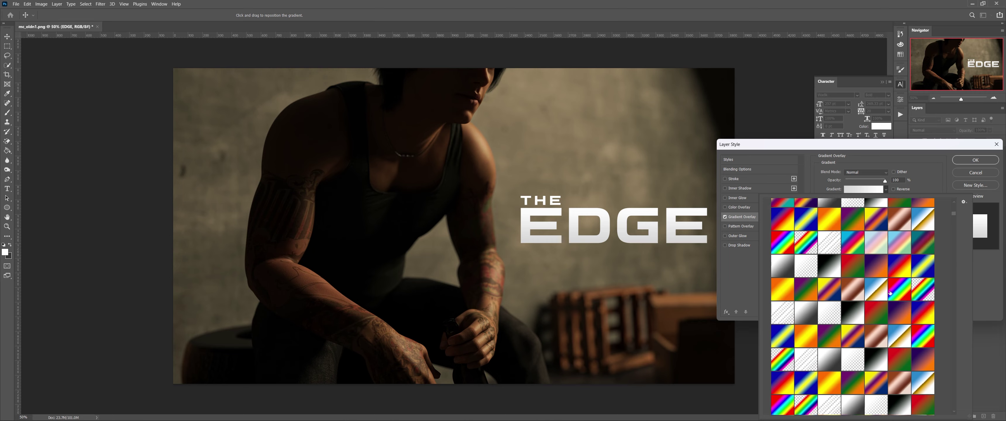
scroll(890, 293, down, 15)
click(890, 293)
drag(953, 225, 956, 263)
click(782, 266)
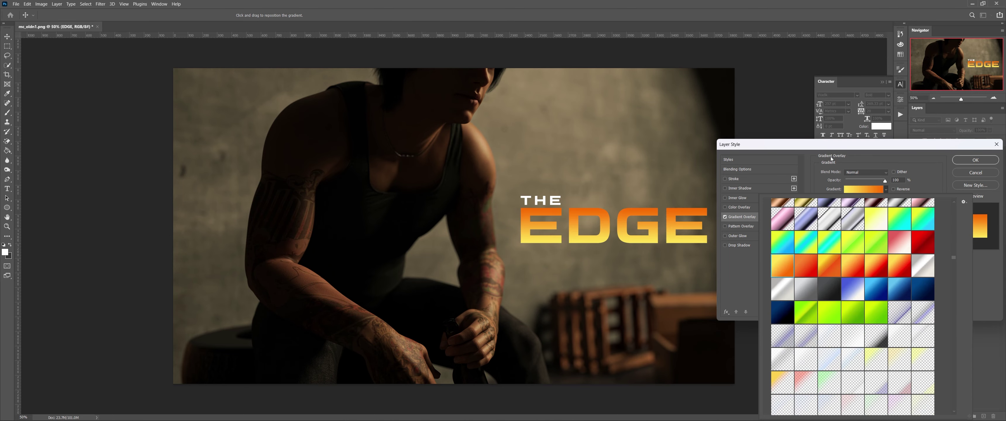
Try a red-to-white gradient preset on EDGE with its red stop recoloured to yellow.
click(806, 266)
click(899, 242)
click(863, 189)
double_click(623, 309)
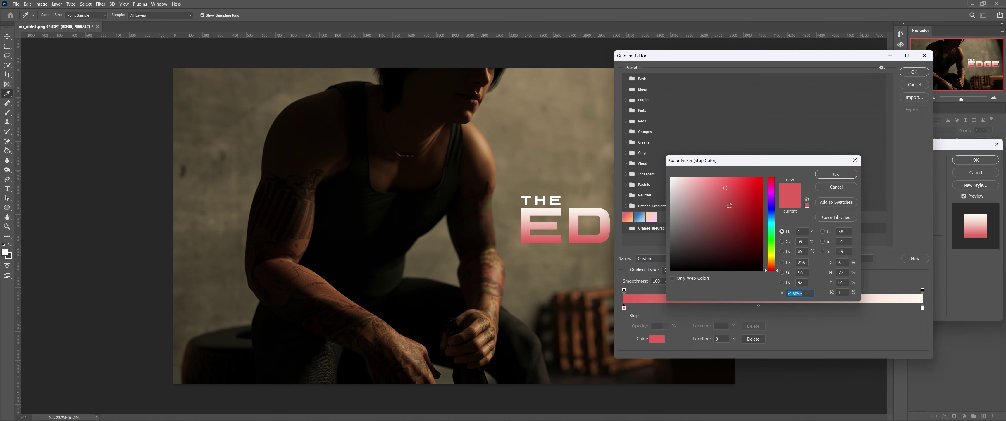
text(ffff00)
click(835, 174)
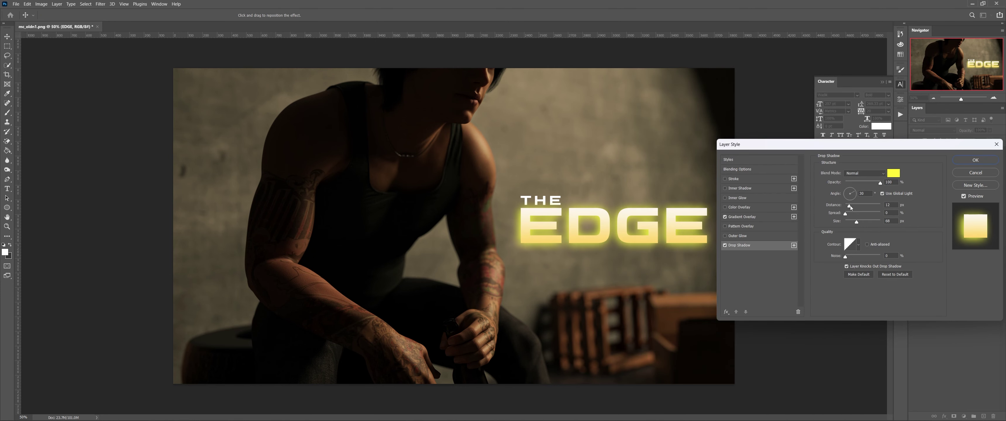
Try a yellow Drop Shadow on EDGE at 31% opacity in Hard Light mode.
click(973, 160)
double_click(949, 185)
drag(854, 222, 857, 222)
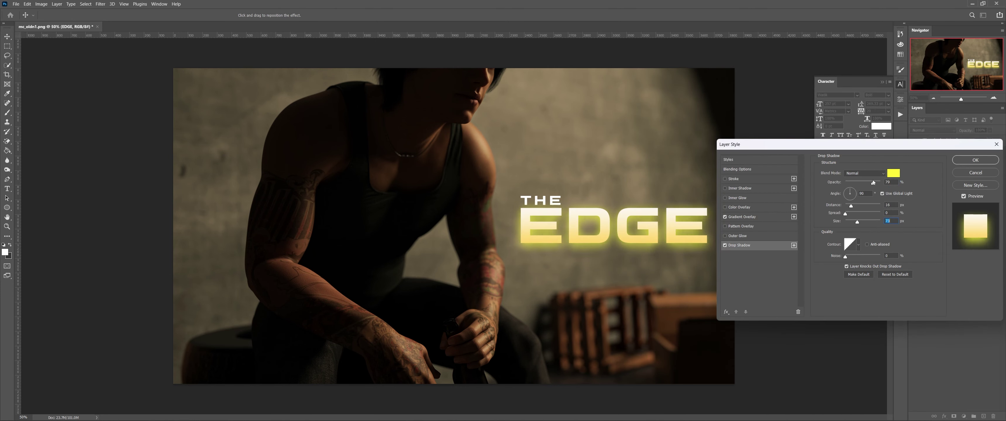
drag(873, 183, 856, 183)
click(726, 236)
click(726, 236)
click(866, 173)
click(869, 181)
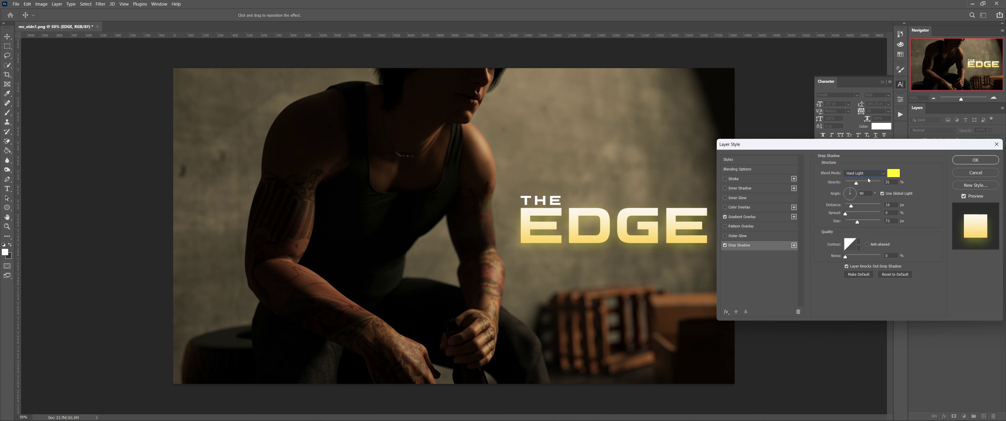
Try a yellow Outer Glow on EDGE combined with a black Normal-mode Drop Shadow at 61% opacity.
click(724, 245)
click(737, 236)
drag(871, 180, 861, 179)
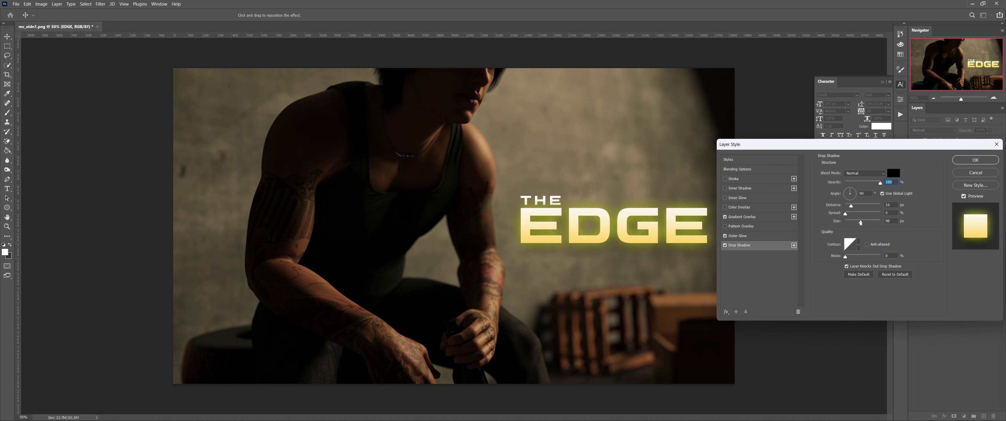
drag(861, 182, 867, 183)
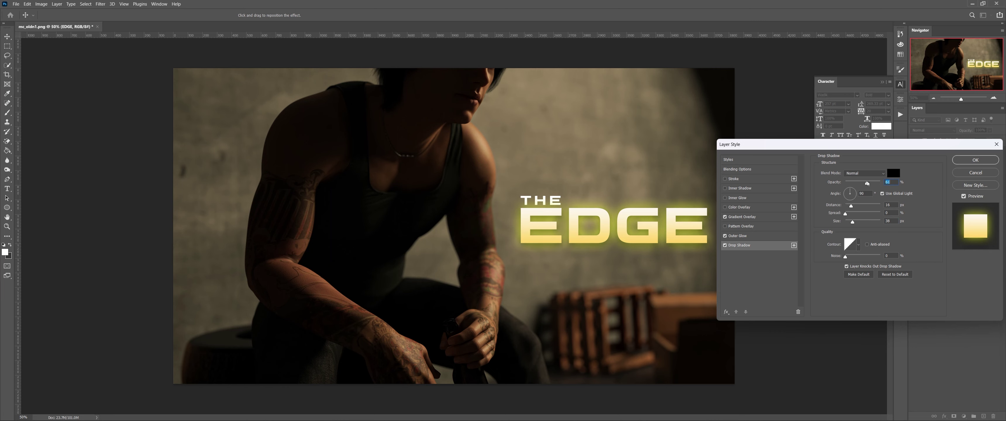
click(725, 246)
click(725, 236)
click(725, 246)
Try several gradient presets on the EDGE overlay, including a blue one and #05-washed_away_art.
click(741, 217)
click(860, 192)
click(627, 218)
click(640, 217)
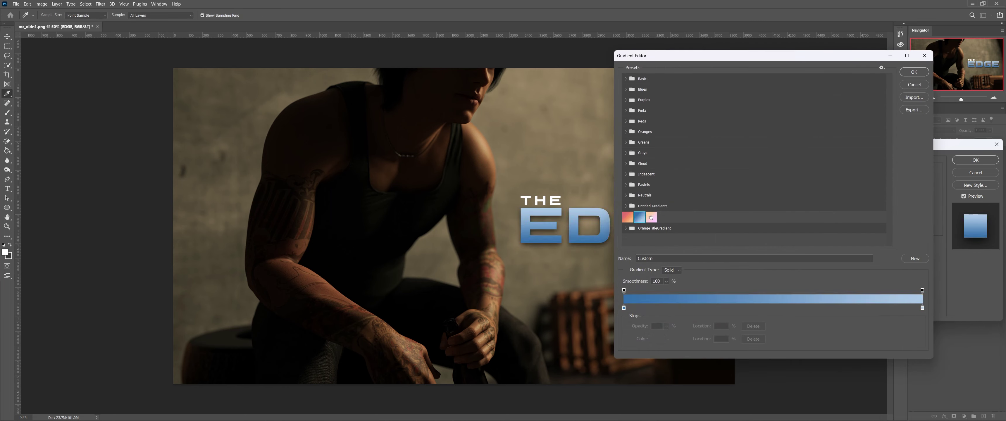
click(627, 217)
click(625, 205)
drag(889, 84, 889, 133)
click(833, 132)
click(845, 133)
scroll(746, 212, down, 2)
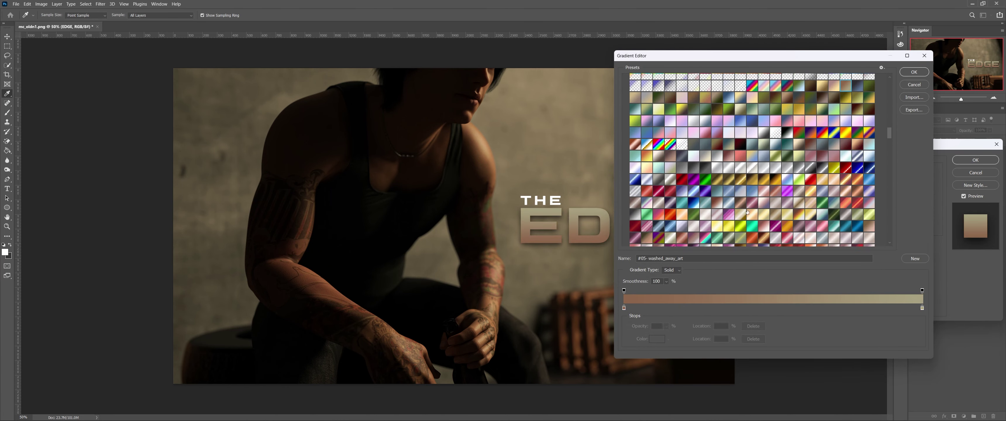
Browse further gradient presets for EDGE, trying Blue Shield BS5 and a light yellow one.
scroll(746, 212, down, 10)
click(751, 207)
click(755, 205)
scroll(757, 205, down, 2)
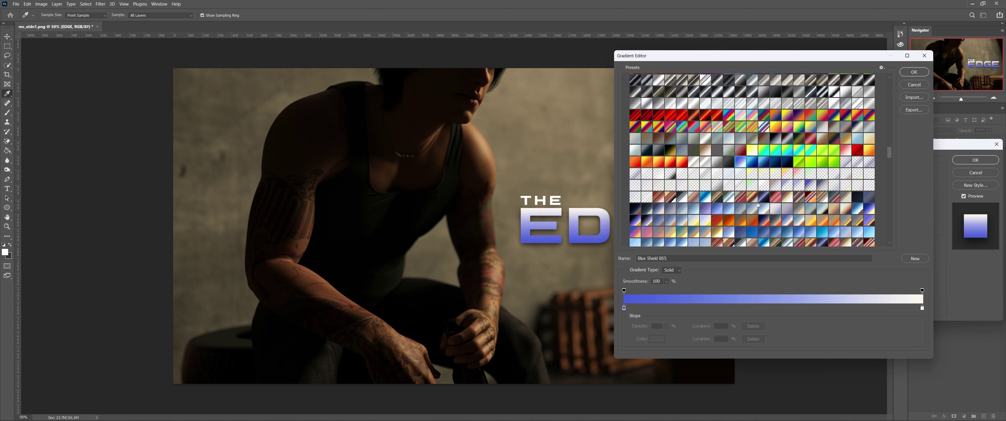
scroll(757, 204, down, 3)
click(761, 203)
scroll(769, 201, down, 3)
click(777, 199)
click(793, 195)
scroll(805, 193, down, 2)
click(811, 191)
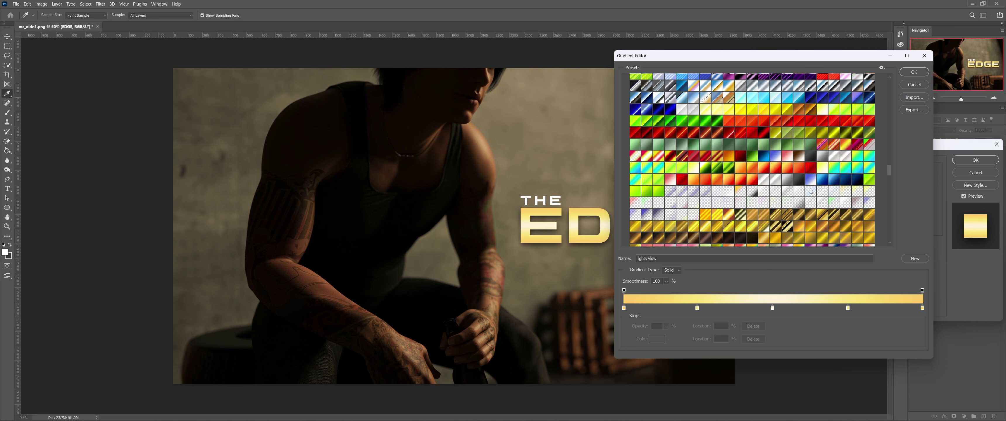
Try the Grey G7 Round - Linear gradient preset on the EDGE text.
scroll(811, 191, down, 3)
click(787, 109)
click(799, 109)
click(797, 121)
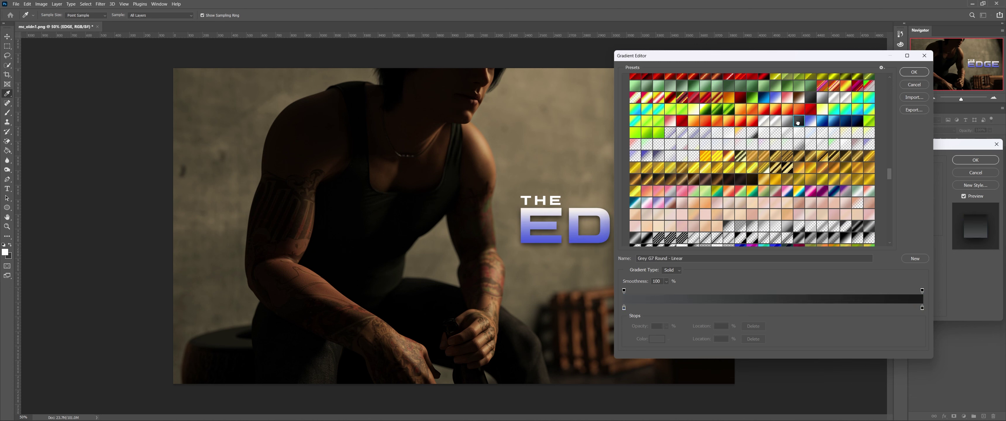
scroll(798, 122, up, 5)
click(913, 72)
Try a yellow Outer Glow at 100% opacity around the grey EDGE text and adjust its Drop Shadow.
click(739, 245)
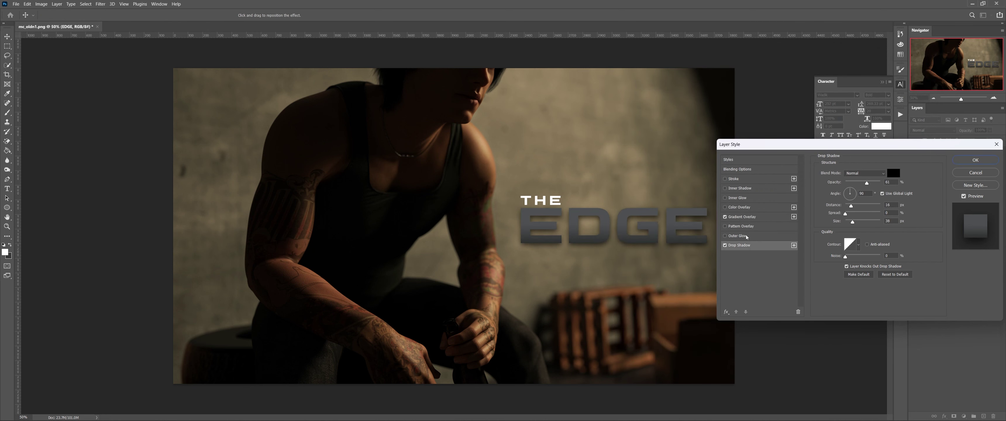
click(746, 236)
click(739, 236)
drag(867, 183, 884, 183)
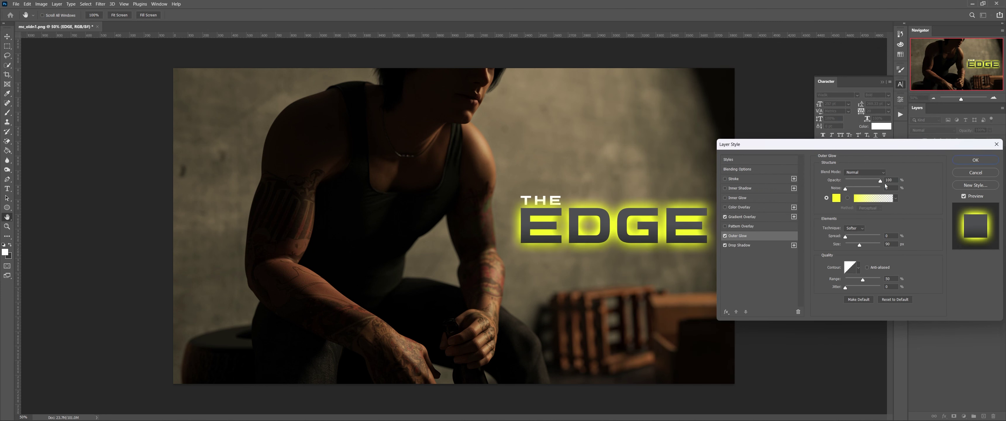
click(739, 245)
mouse_move(845, 214)
mouse_down()
mouse_move(866, 206)
mouse_move(845, 214)
mouse_move(866, 222)
mouse_move(846, 222)
mouse_move(849, 206)
mouse_up()
click(859, 244)
double_click(809, 274)
click(725, 236)
Try a different colour, size and opacity for EDGE's shadow, and undo the applied style changes.
click(893, 173)
click(771, 260)
drag(737, 198, 724, 178)
click(835, 175)
drag(846, 222, 858, 222)
drag(880, 183, 858, 181)
click(975, 160)
key(ctrl+z)
Replace the EDGE Gradient Overlay with the white-to-teal-to-dark-blue preset and reverse it.
double_click(965, 161)
click(725, 245)
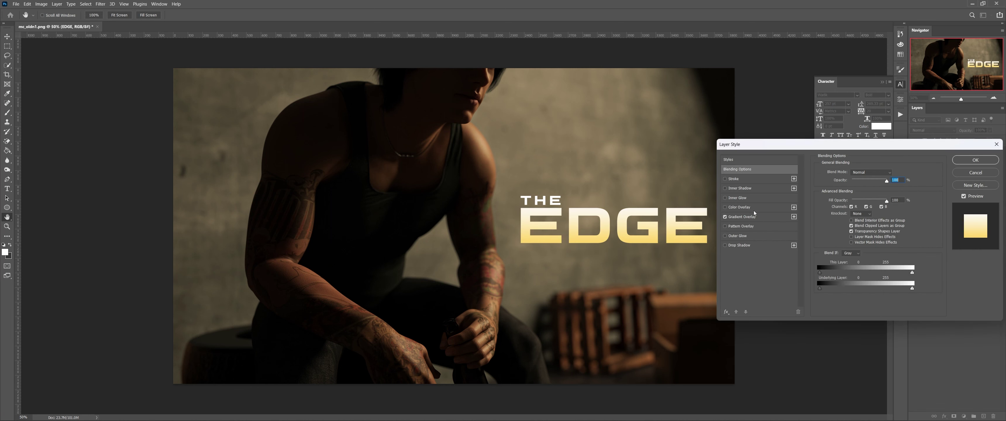
click(741, 216)
click(886, 190)
click(923, 289)
drag(954, 257, 955, 239)
click(875, 320)
scroll(876, 320, up, 5)
click(875, 302)
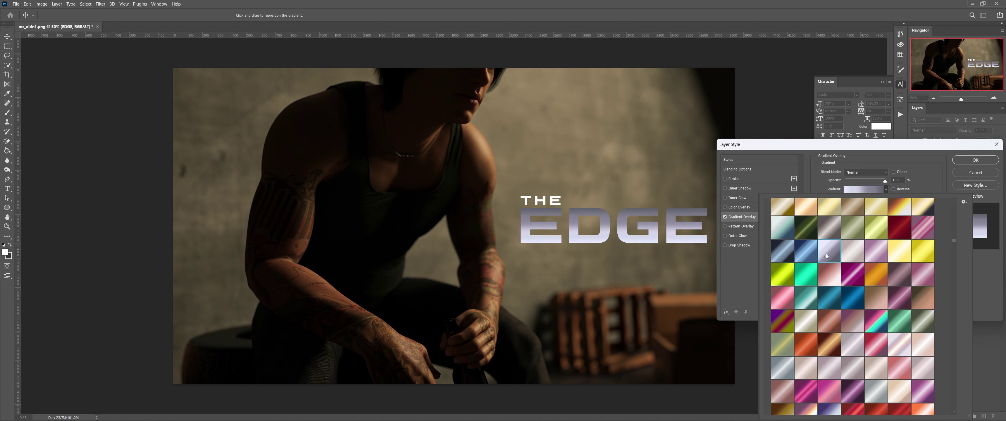
click(898, 279)
click(893, 189)
click(893, 190)
Recolour the teal stop at location 57% of EDGE's gradient to the blue 629db6.
click(863, 189)
double_click(793, 308)
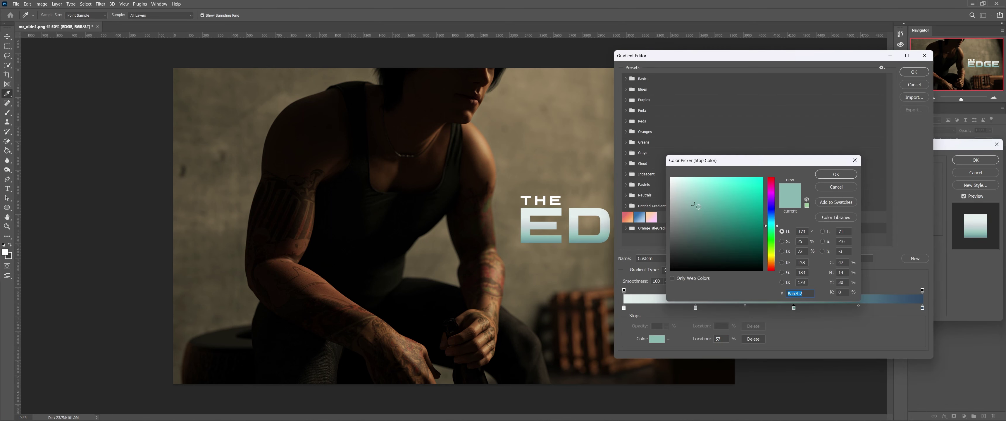
click(703, 210)
drag(771, 229, 771, 220)
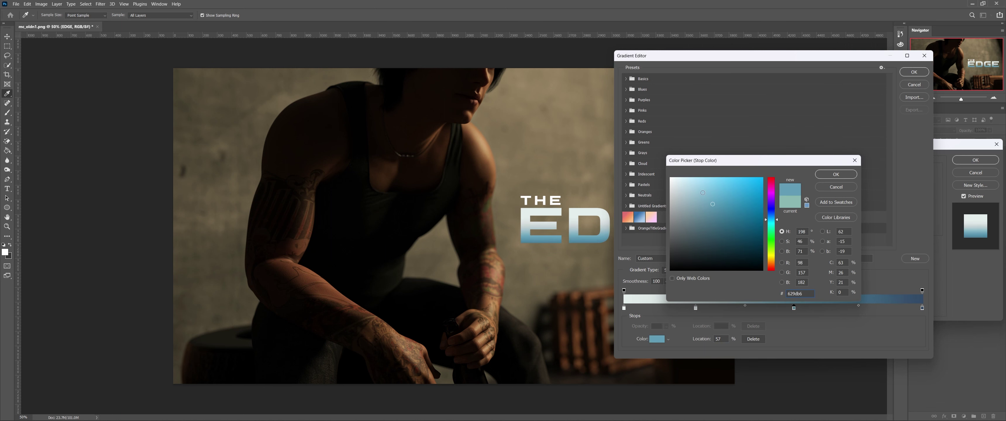
click(836, 174)
click(913, 72)
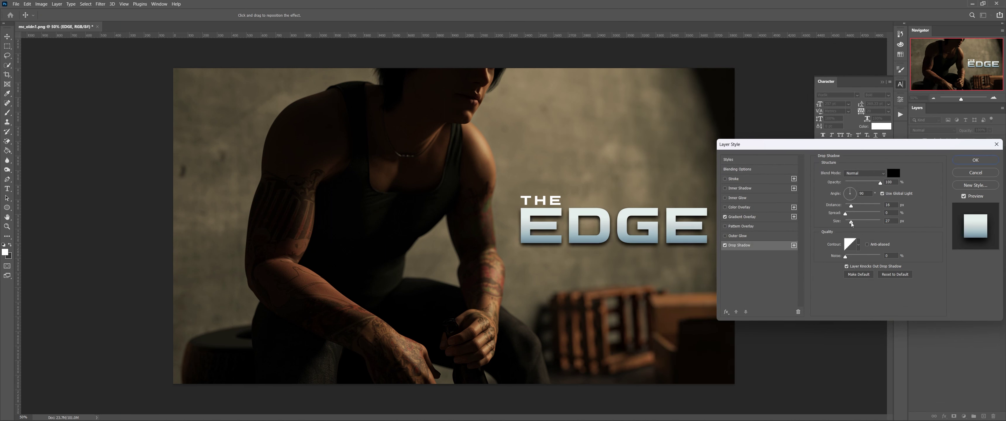
Give EDGE a black Normal-mode Drop Shadow at 54% opacity and apply the layer style.
click(725, 179)
click(724, 216)
click(725, 217)
click(739, 245)
click(893, 173)
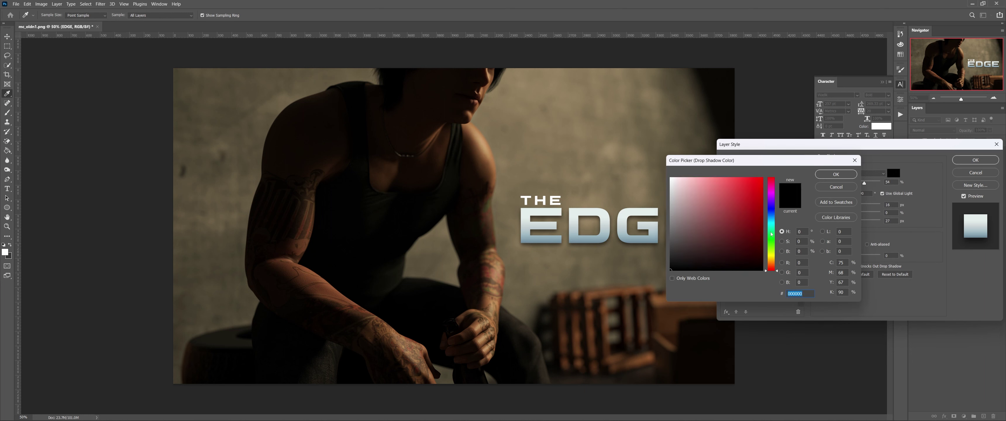
click(771, 220)
drag(748, 222, 771, 261)
click(836, 187)
click(975, 159)
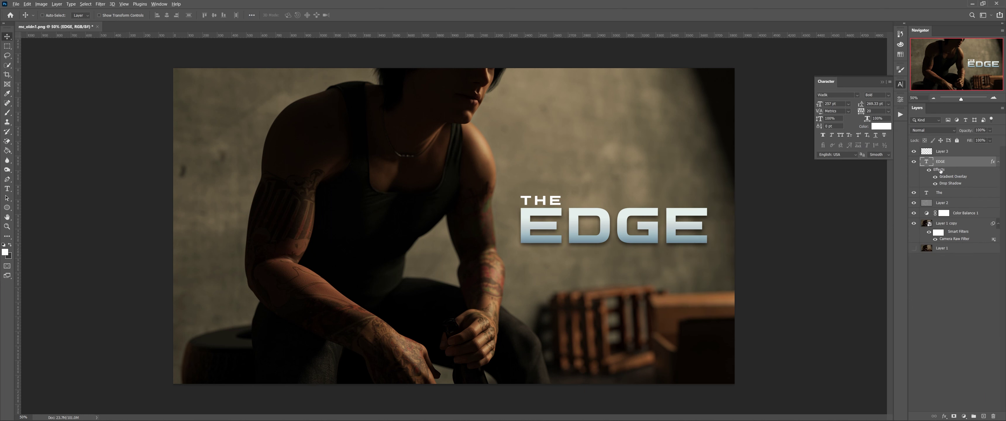
Copy EDGE's effects to the The layer and turn off Reverse in its Gradient Overlay.
drag(949, 192, 949, 193)
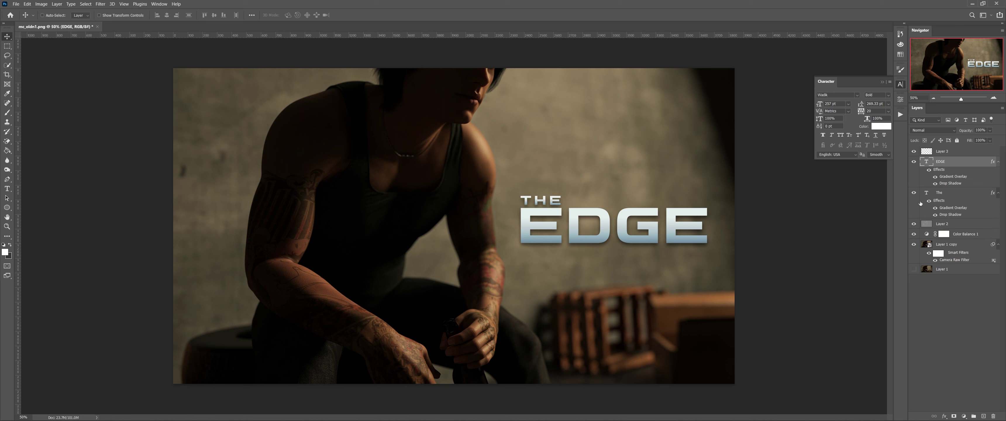
click(948, 210)
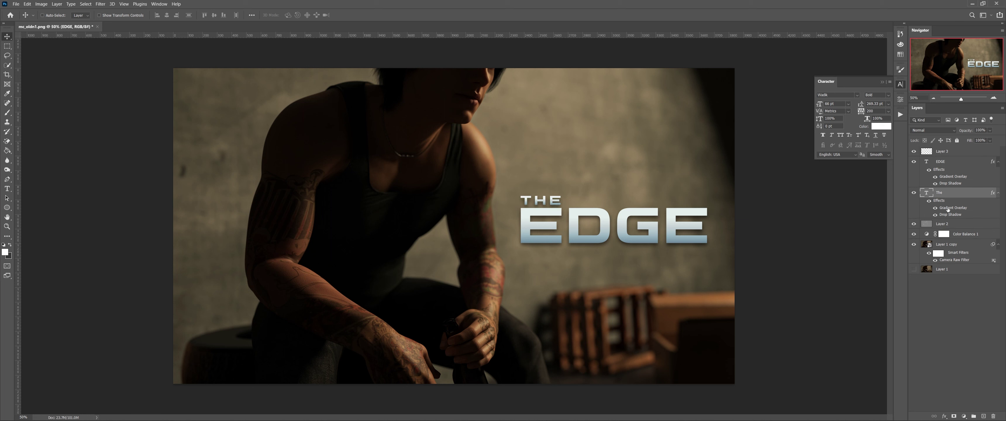
double_click(948, 209)
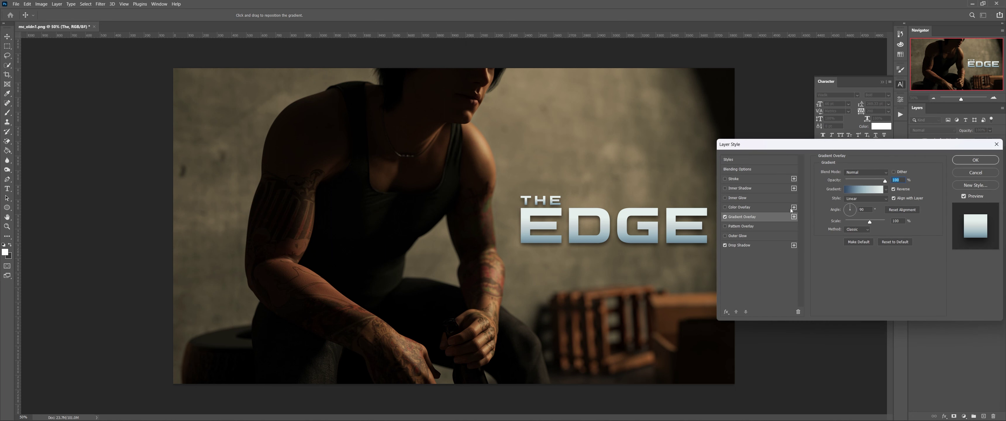
click(893, 189)
drag(563, 189, 564, 189)
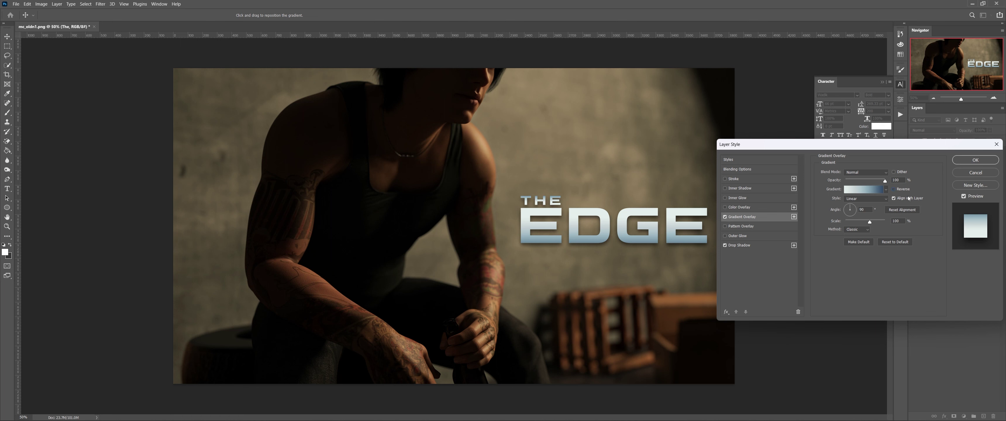
click(972, 160)
Enlarge the word THE to 89 pt and move it over the middle of EDGE.
double_click(926, 196)
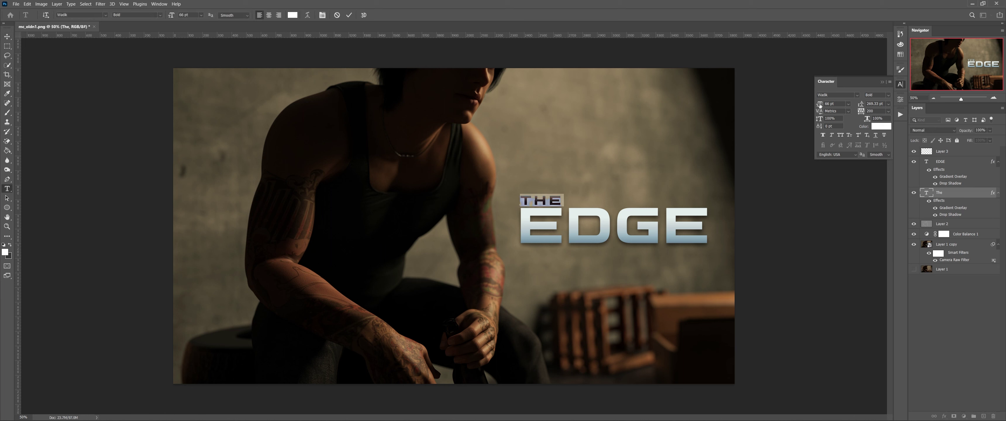
drag(819, 105, 826, 105)
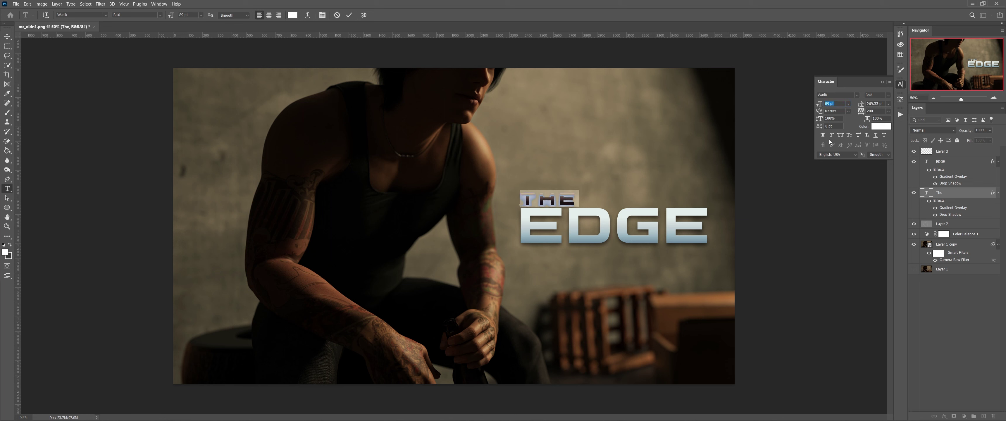
click(7, 37)
drag(542, 196, 609, 194)
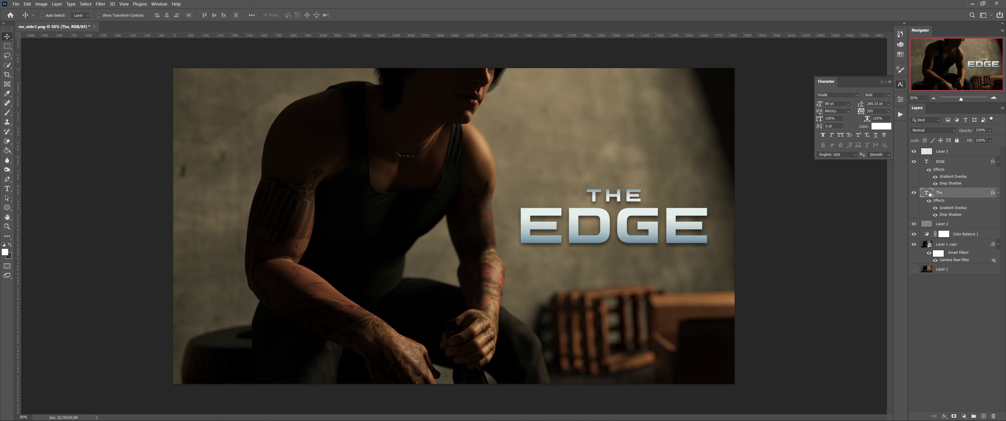
Try wider letter tracking and a new position for THE, and undo these changes.
double_click(926, 193)
drag(860, 112, 870, 113)
click(7, 36)
drag(607, 191, 565, 192)
key(ctrl+z)
key(ctrl+z)
key(ctrl+z)
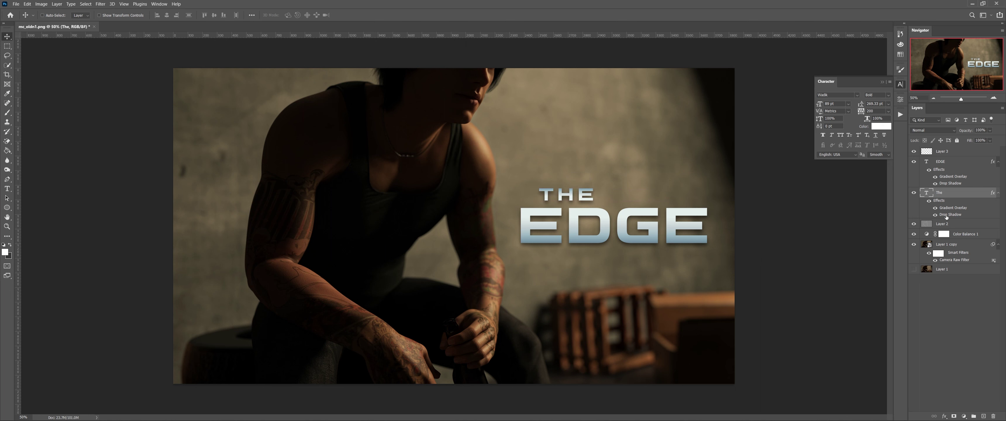
Check THE's Drop Shadow settings and align the word with the left edge of EDGE.
double_click(946, 215)
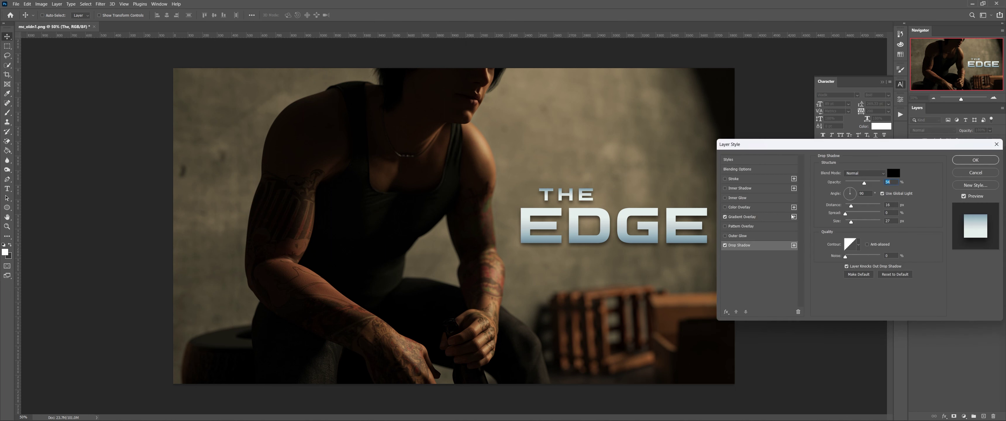
click(975, 159)
drag(565, 194, 535, 192)
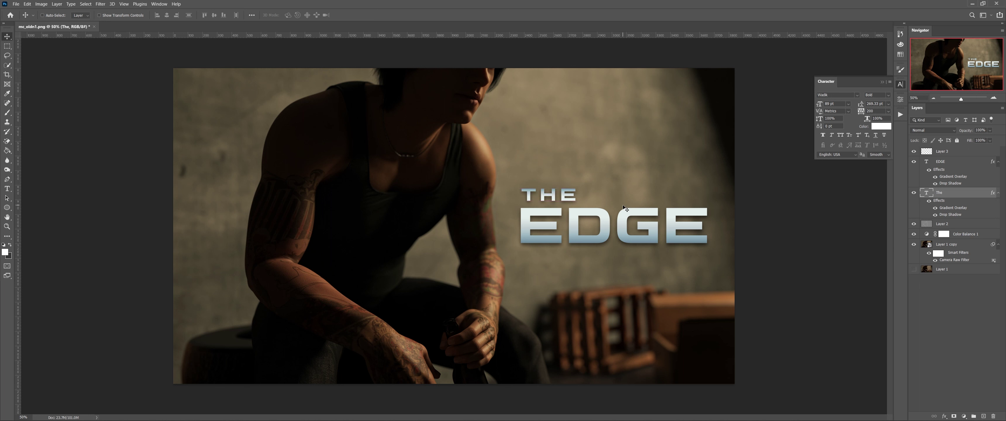
Select Layer 3 and resize the image to 1920 pixels wide.
key(t)
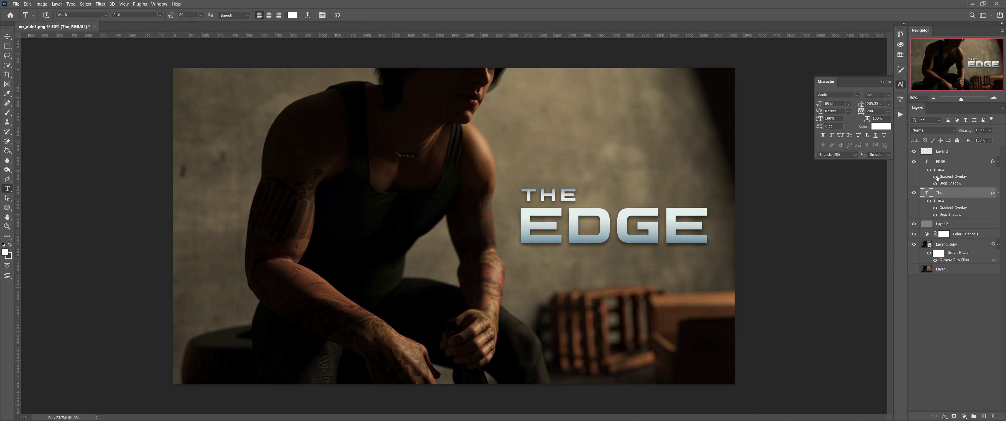
click(963, 152)
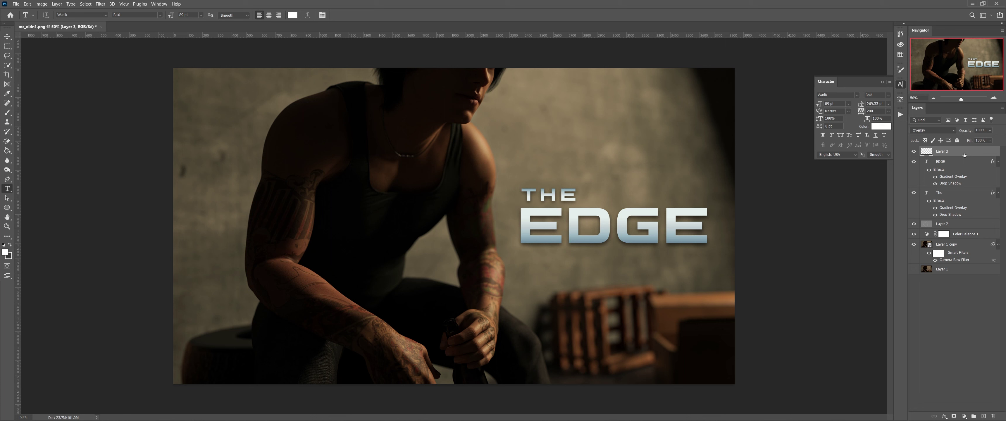
key(ctrl+alt+i)
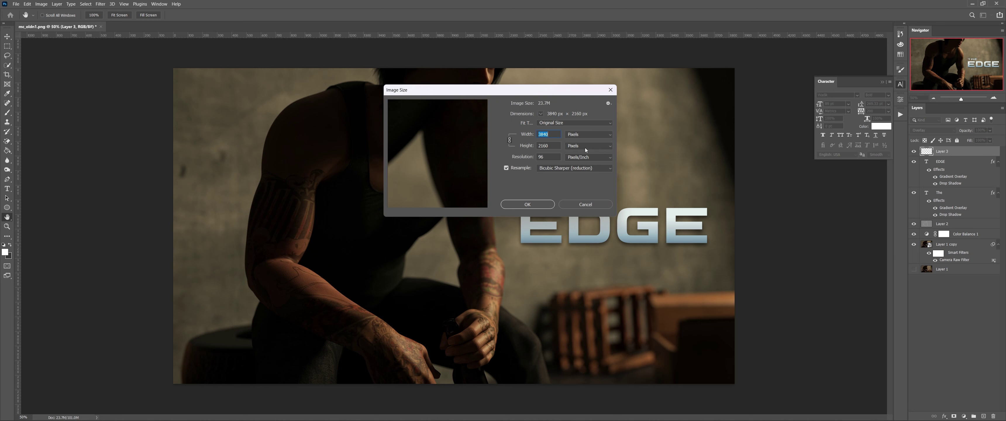
text(1920)
key(Return)
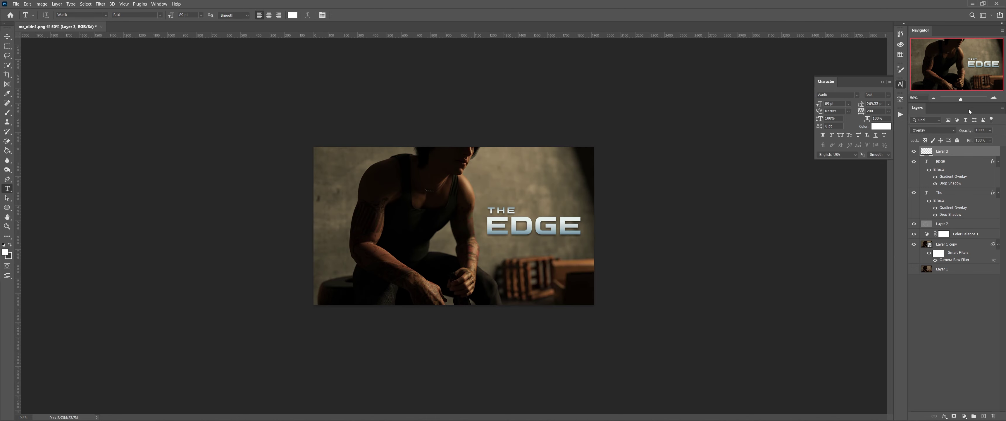
click(993, 98)
click(993, 98)
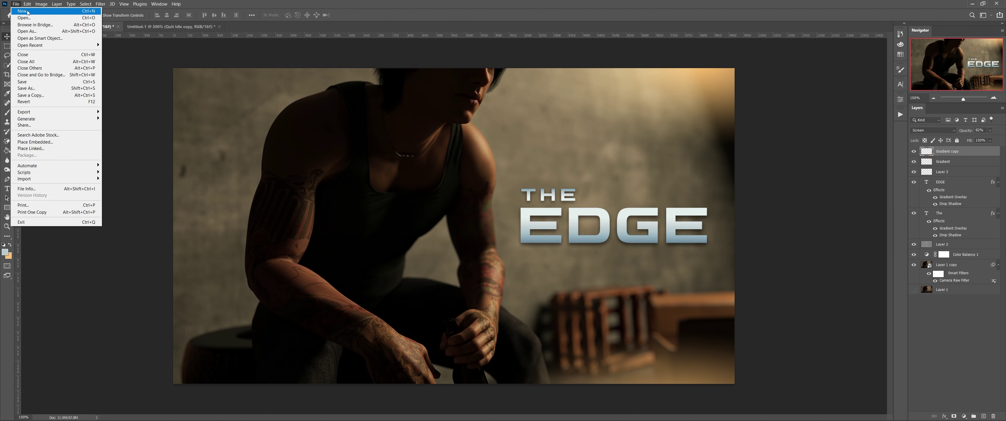
Create a new document 930 pixels wide and 540 pixels high with a white background at 300 pixels/inch.
click(27, 15)
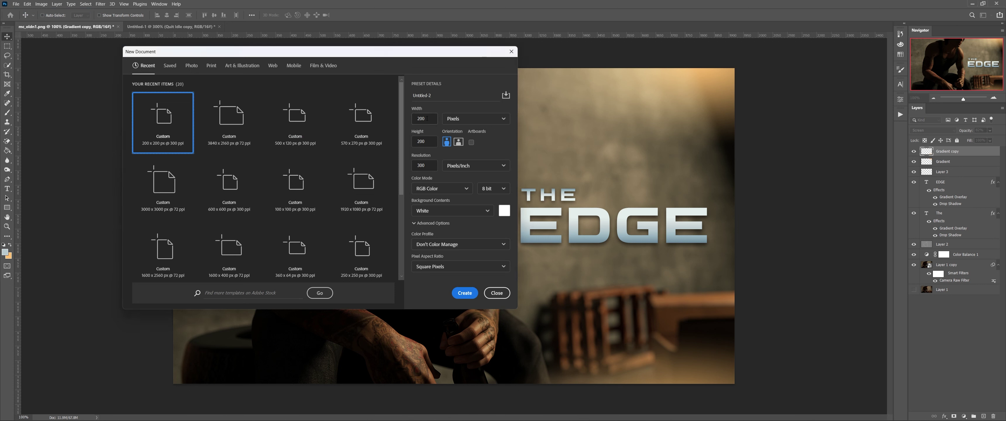
drag(428, 120, 412, 119)
text(930)
key(Tab)
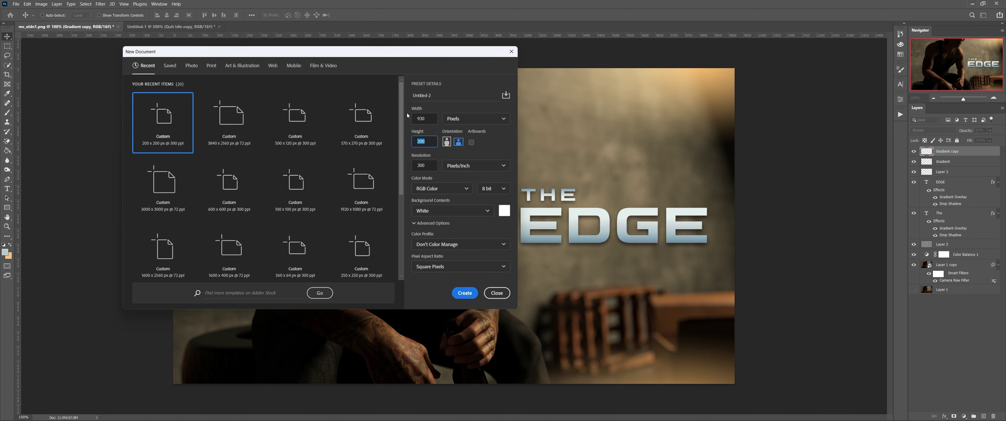
text(540)
key(Return)
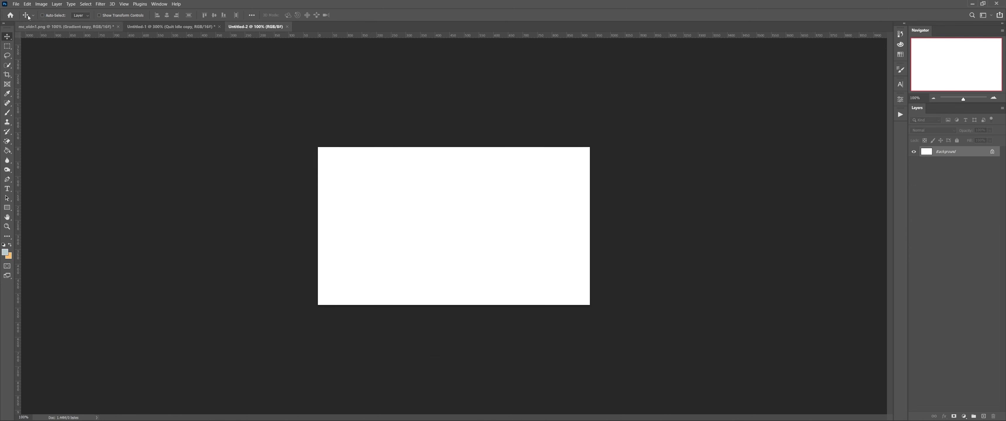
Convert the new document's colour mode to 16 bits per channel.
click(41, 3)
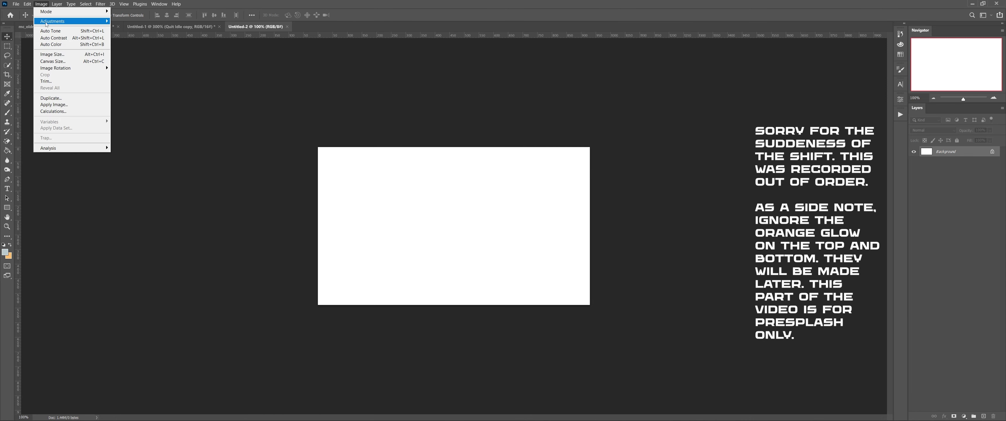
mouse_move(58, 12)
click(142, 75)
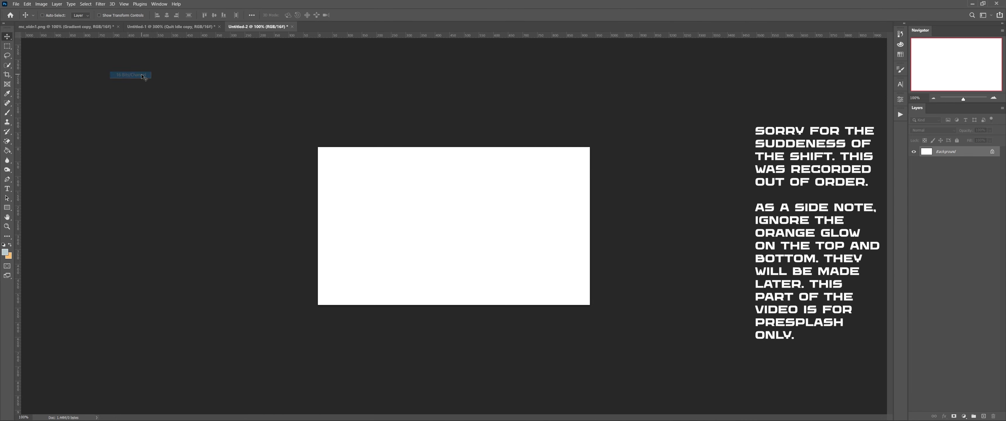
In the poster document, hide the title and glow layers, stamp the visible layers above Layer 2, and copy the result into the new document.
click(73, 28)
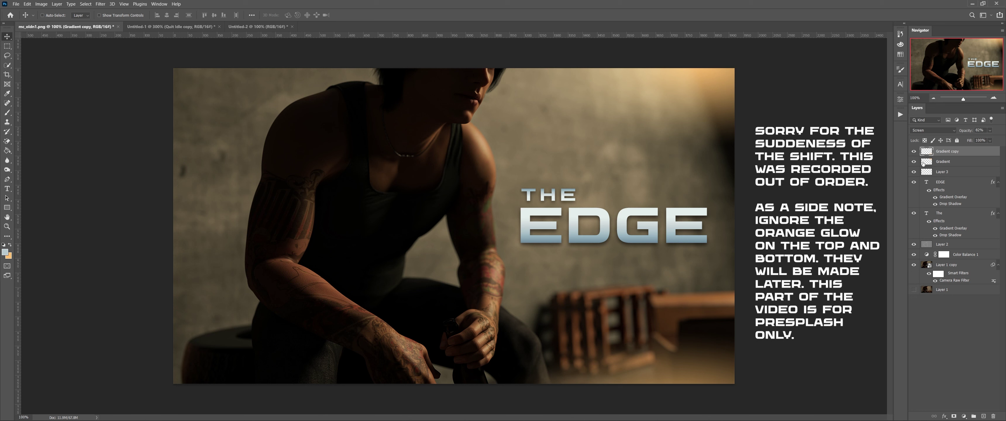
drag(913, 151, 916, 225)
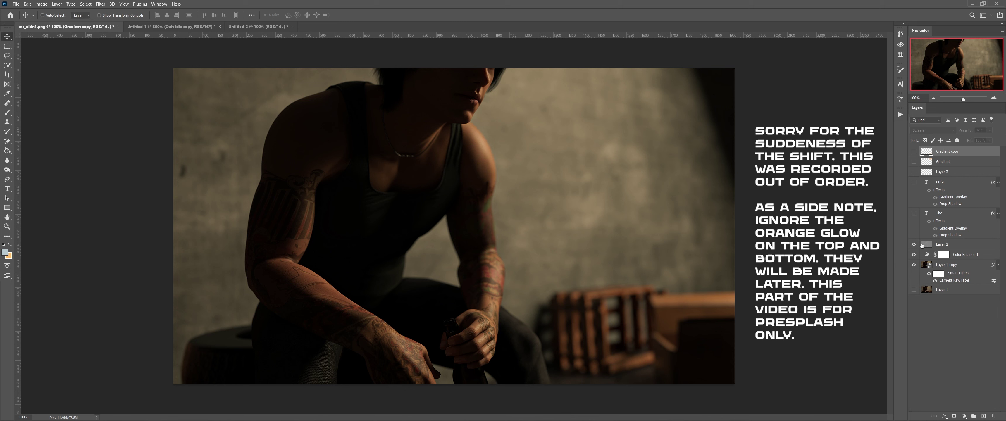
click(971, 242)
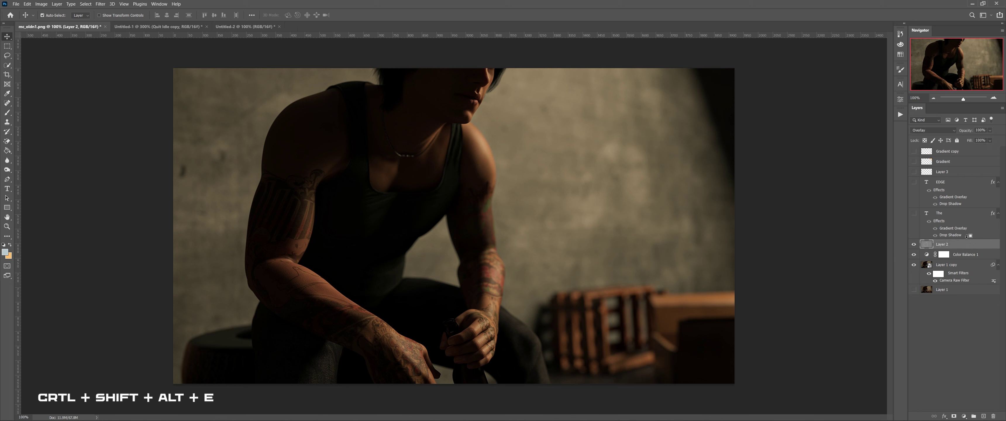
key(ctrl+shift+alt+e)
drag(351, 165, 452, 206)
Scale the copied photo to about 49% so it fits the canvas width, leaving a thin white strip along the canvas's lower edge.
key(ctrl+t)
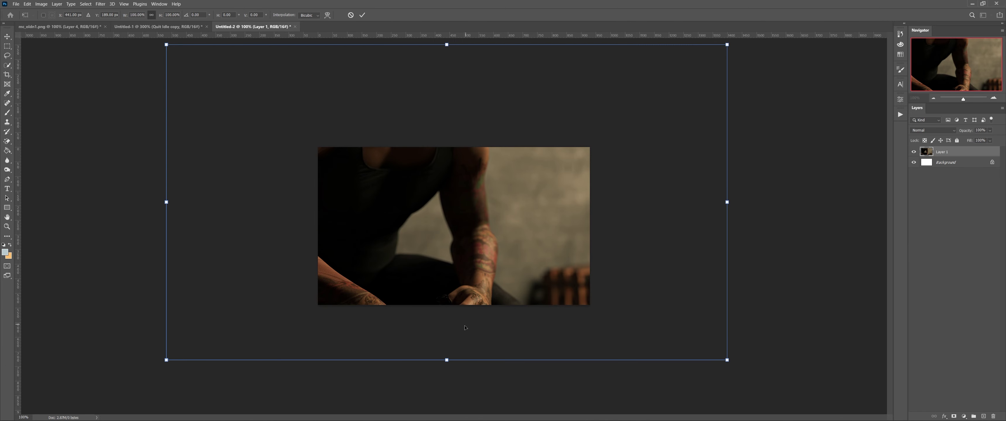
drag(446, 359, 461, 209)
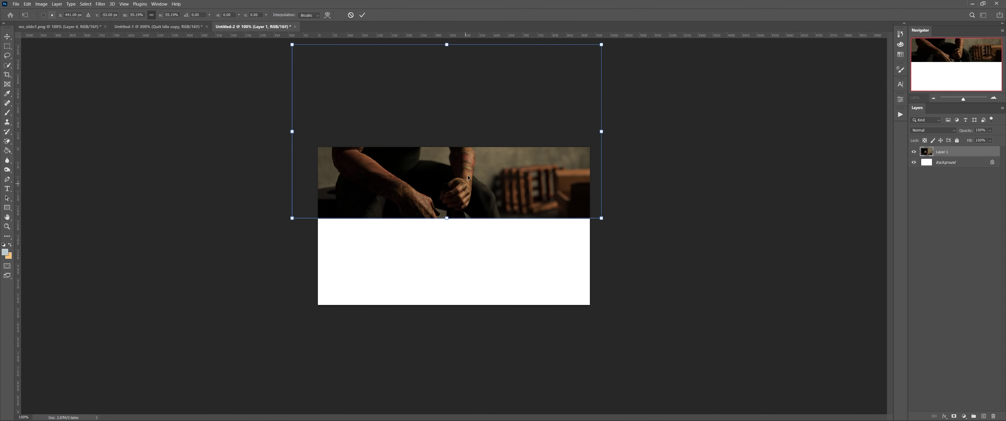
drag(468, 176, 471, 280)
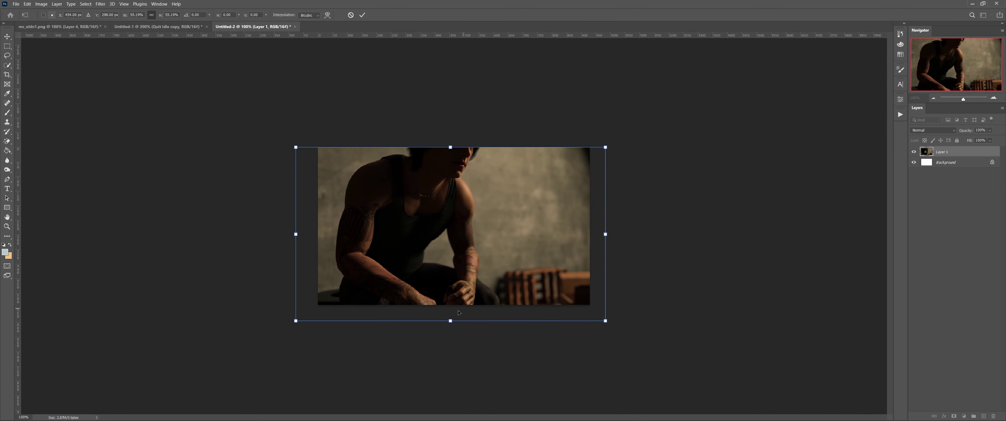
drag(449, 320, 451, 298)
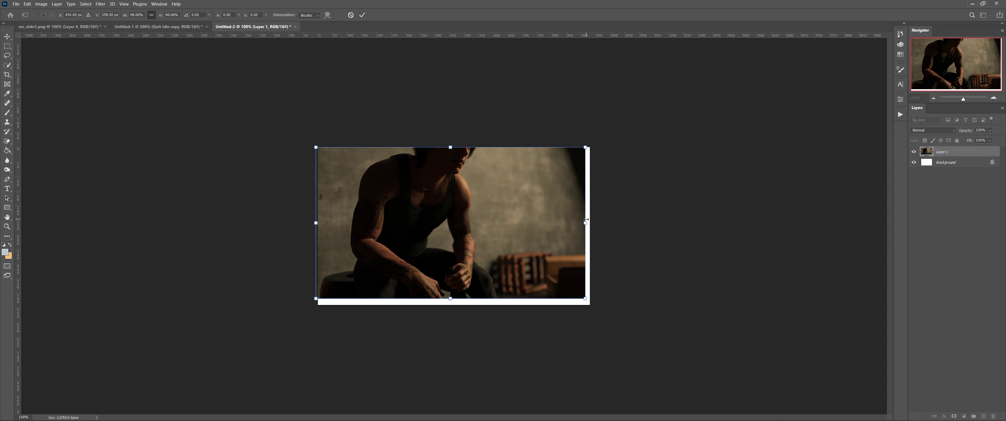
drag(586, 220, 540, 229)
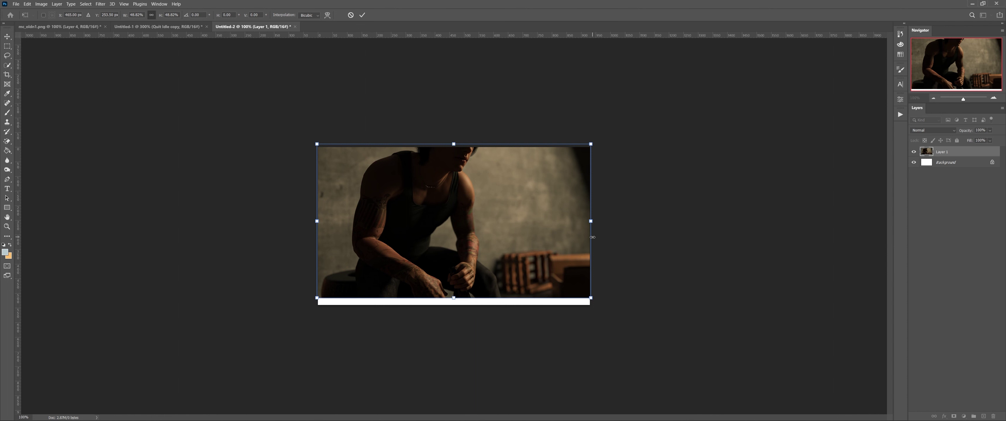
key(Return)
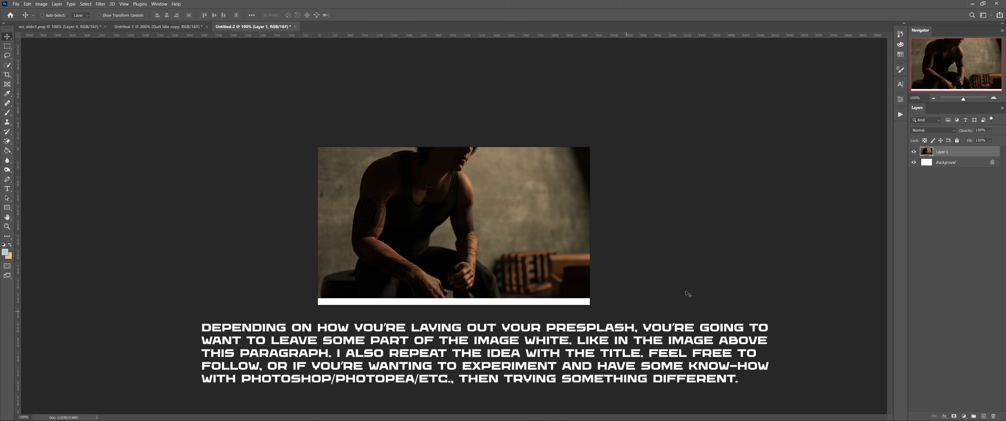
Toggle the Background layer's visibility to check the strip beneath the photo.
click(913, 163)
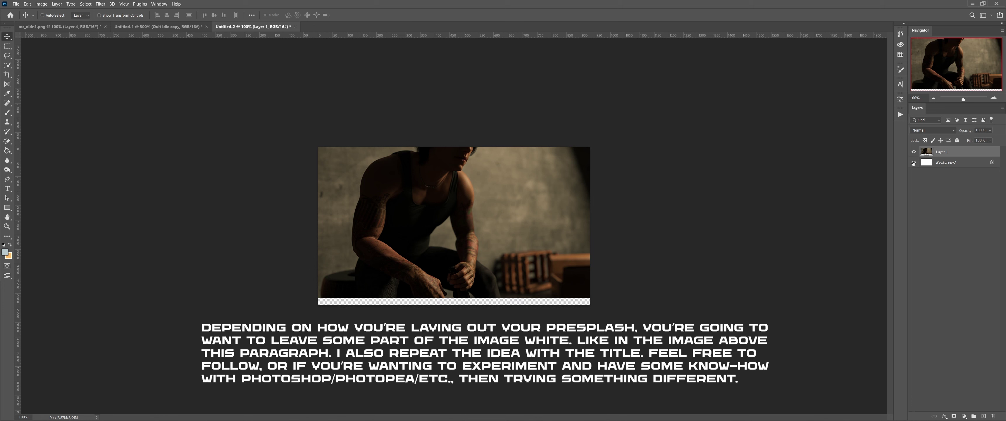
click(914, 162)
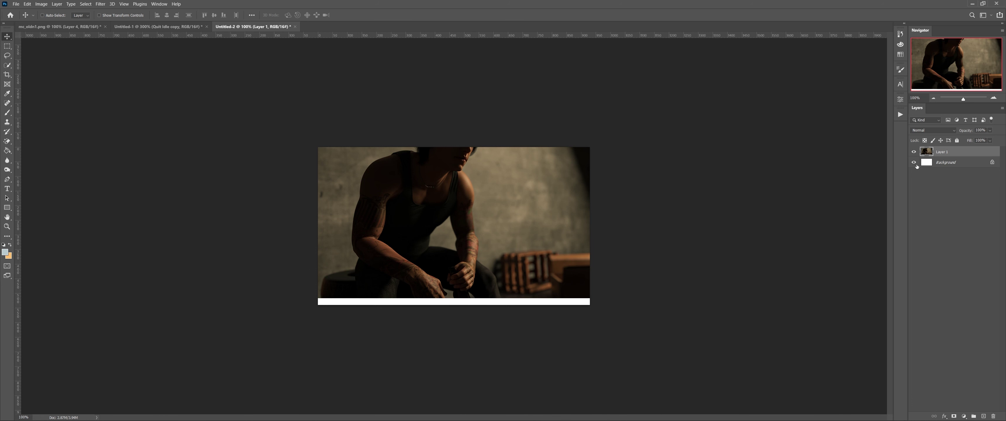
click(915, 164)
click(915, 164)
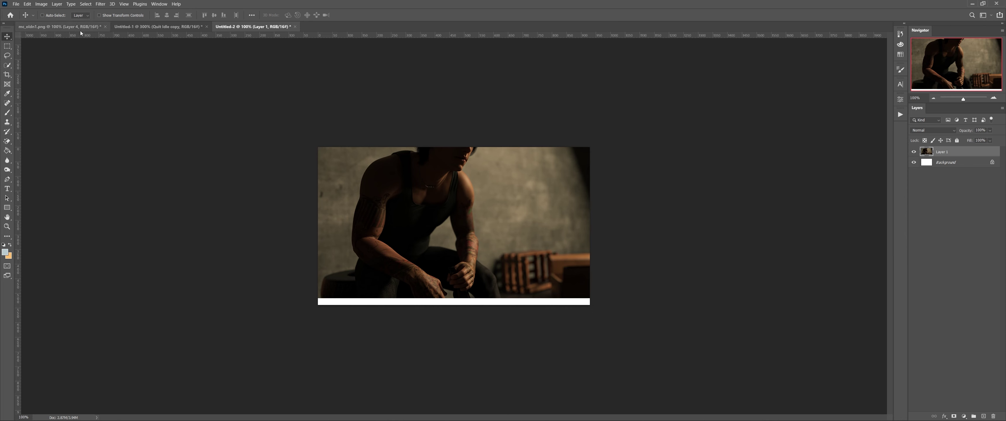
Show the THE and EDGE text layers in the poster document and copy both into the 930 × 540 document.
click(97, 26)
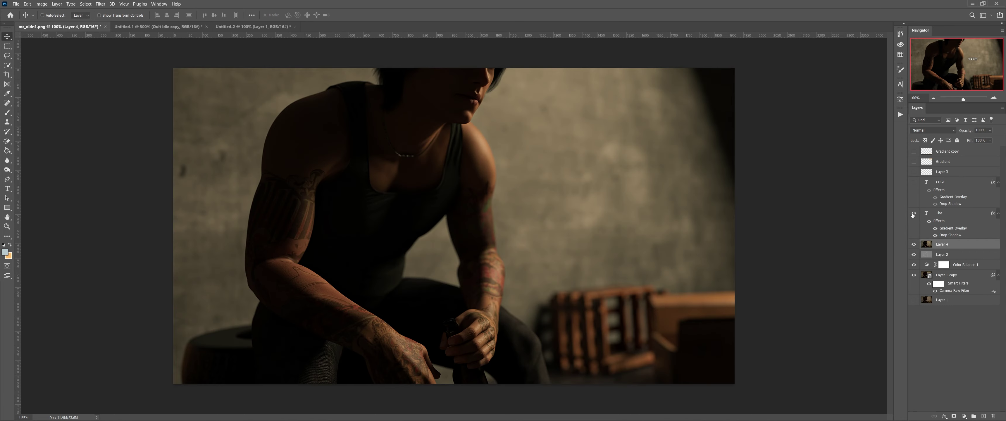
click(913, 213)
click(914, 182)
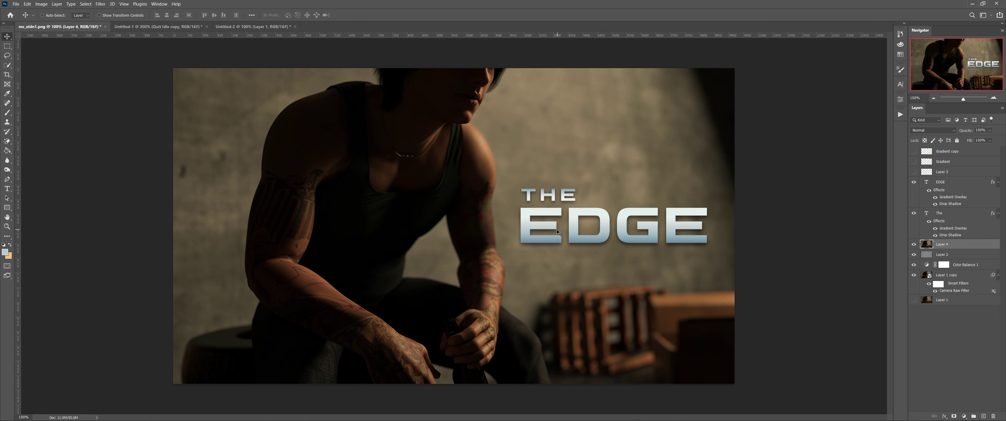
drag(530, 192, 424, 151)
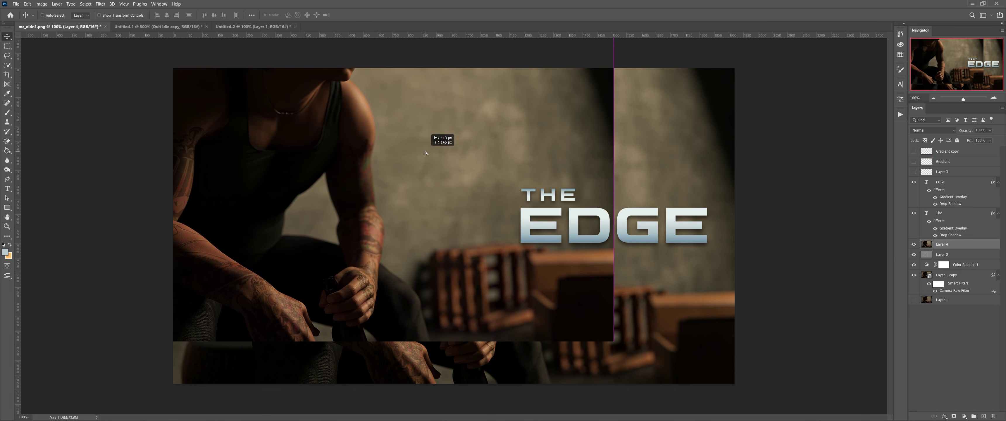
key(ctrl+z)
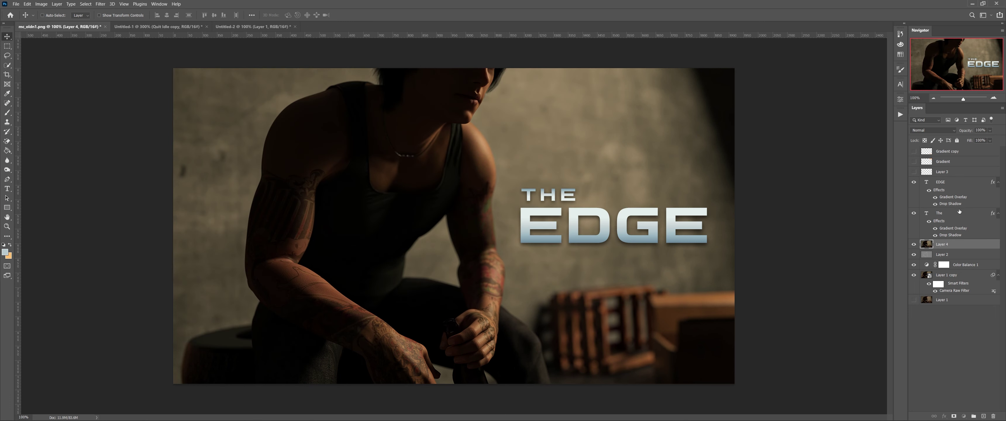
click(955, 184)
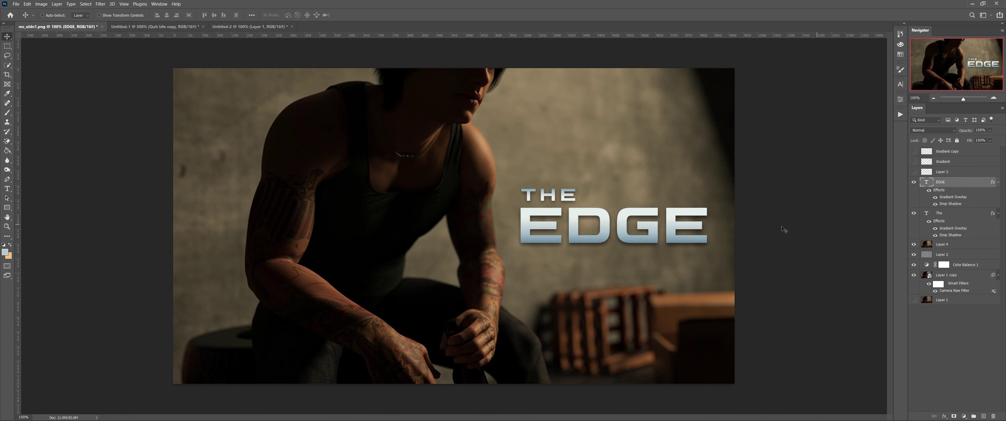
ctrl+click(959, 214)
drag(624, 229, 434, 236)
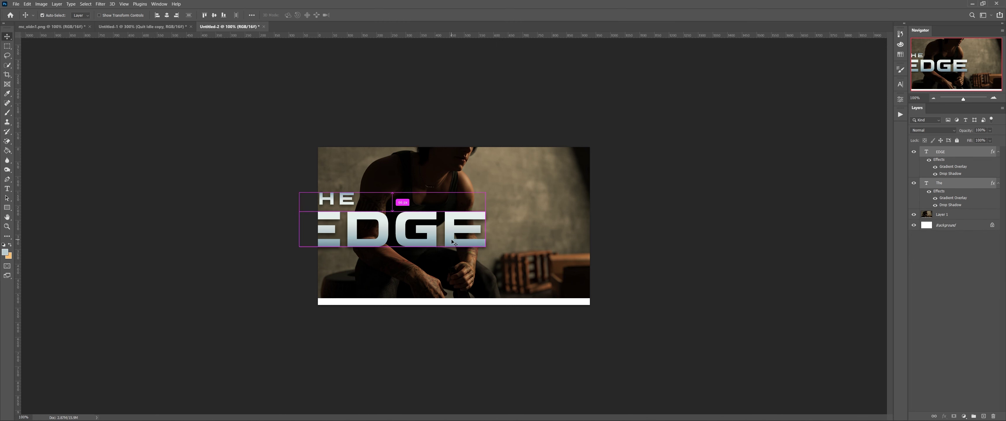
Shrink both title words to about half size on the wall beside the man and hide their Drop Shadow effects.
key(ctrl+t)
drag(386, 250, 535, 212)
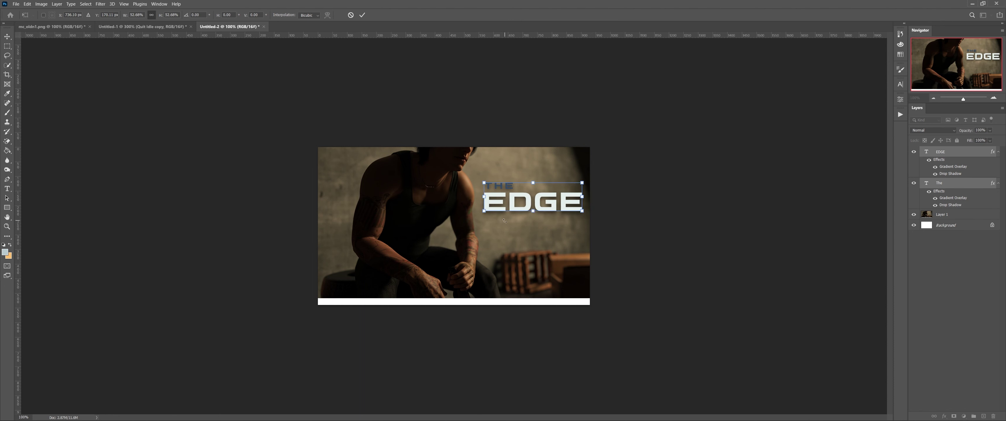
key(Return)
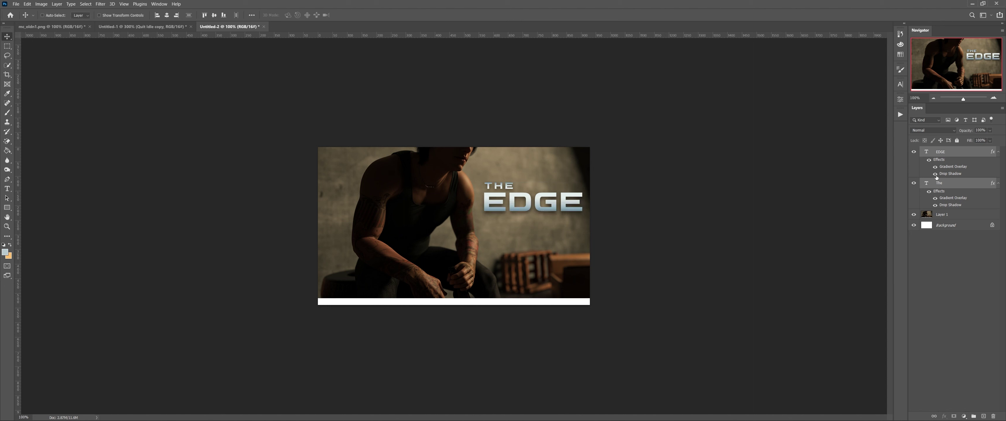
click(934, 173)
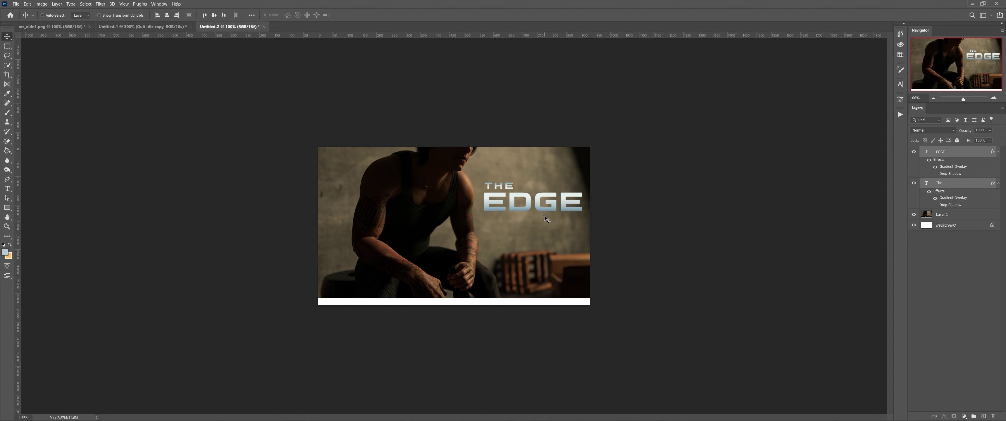
drag(546, 219, 541, 224)
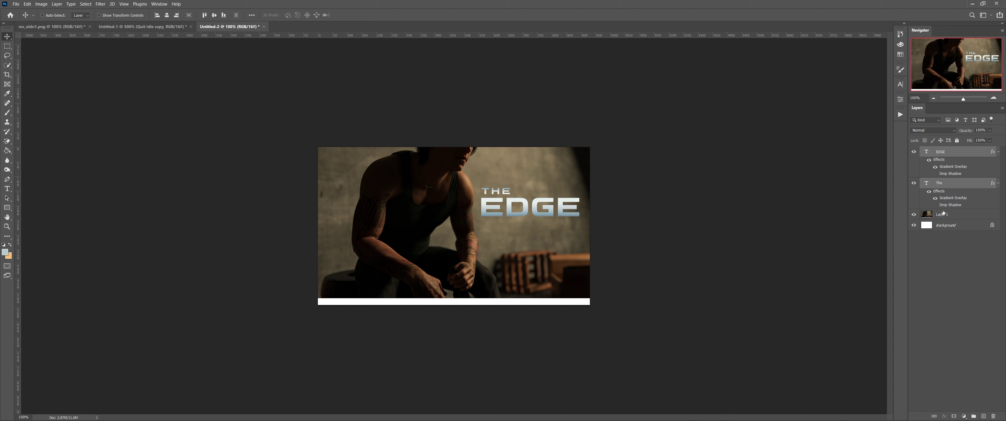
Duplicate the photo layer, Layer 1, and hide the original.
click(955, 214)
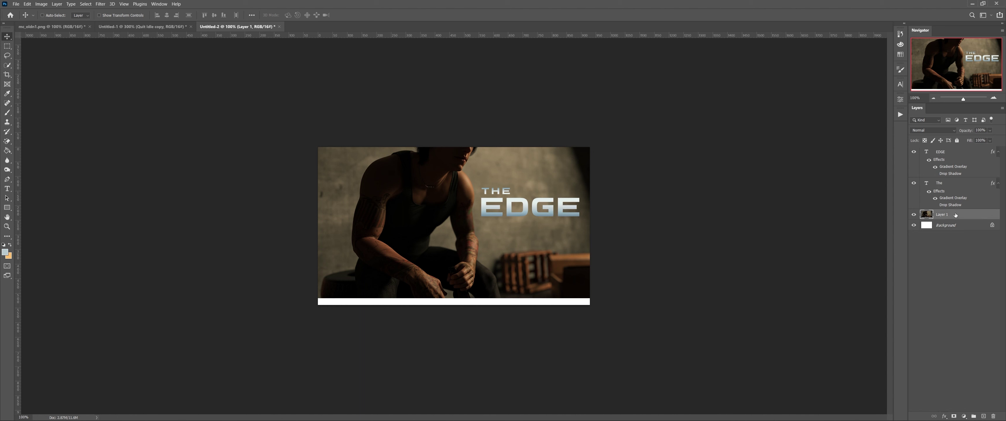
key(ctrl+j)
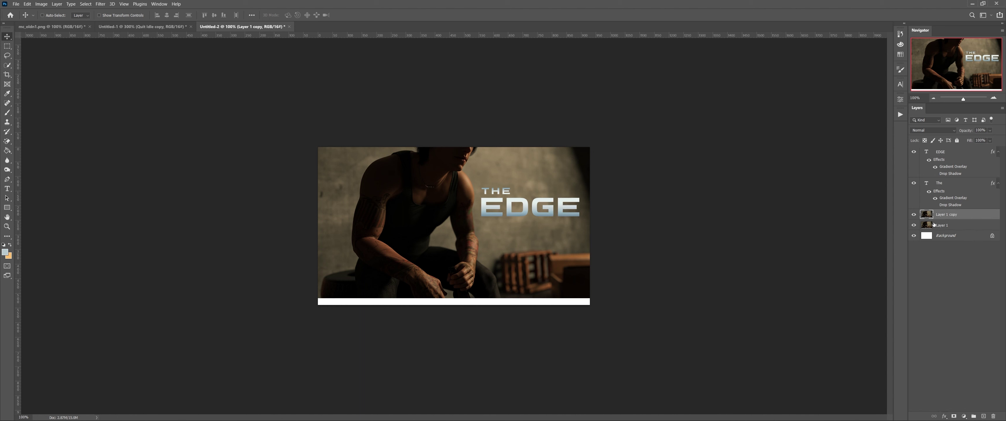
click(914, 225)
Hide both title text layers and load the outlines of THE and EDGE as one selection with Layer 1 copy active.
click(947, 182)
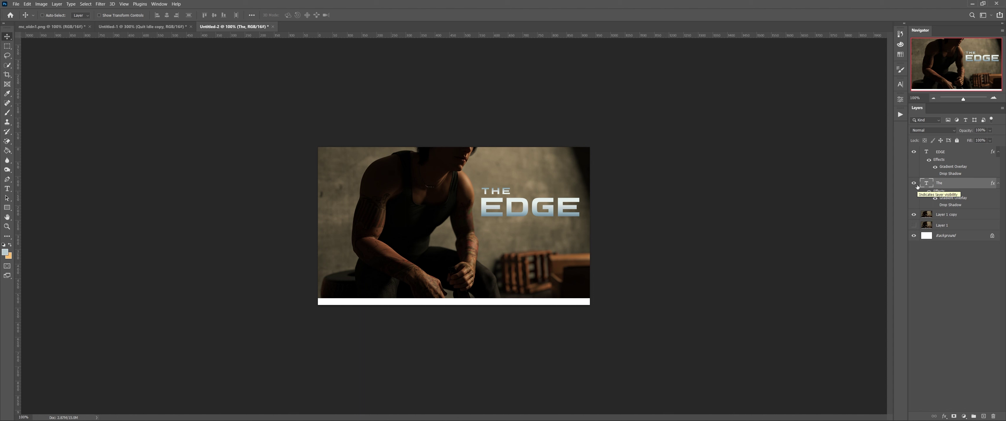
key(ctrl)
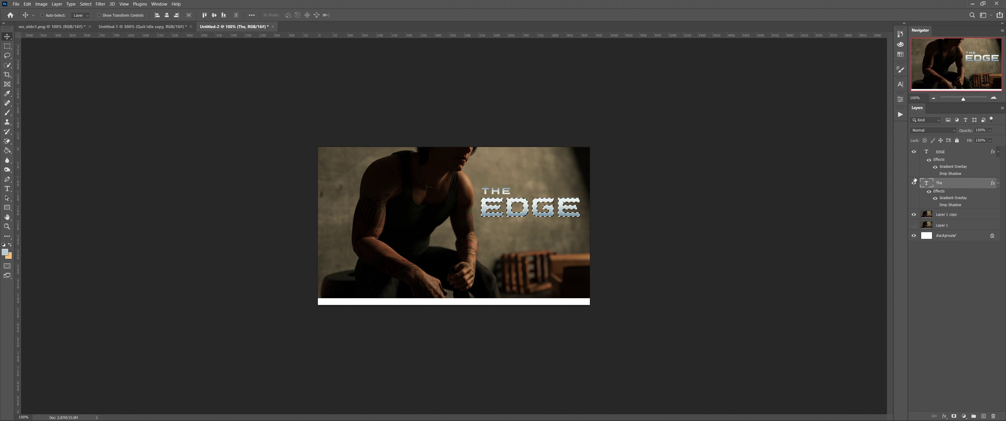
click(913, 152)
click(913, 183)
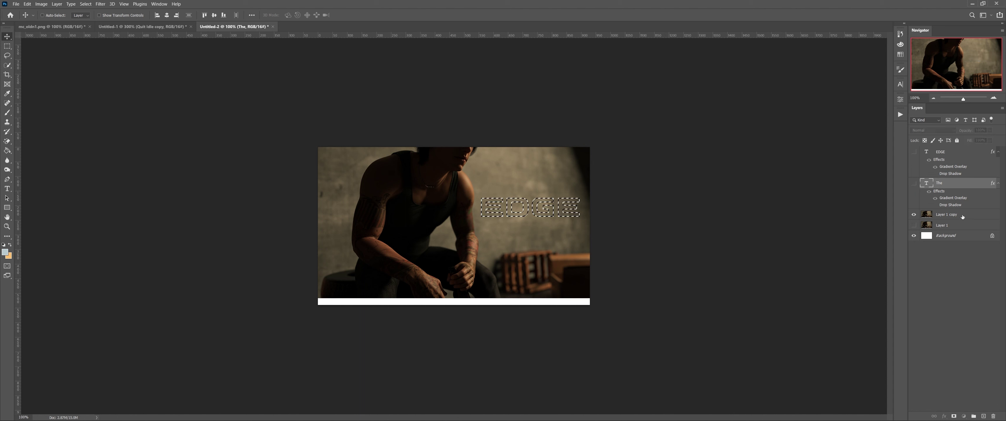
click(931, 215)
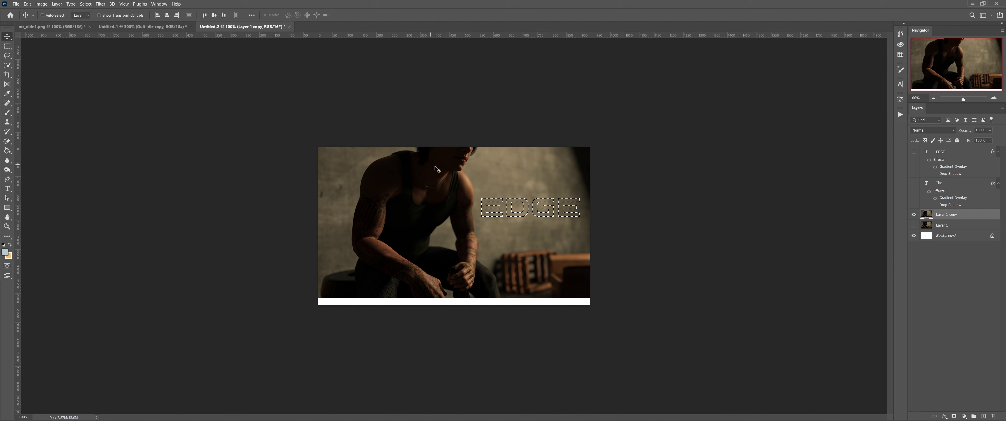
ctrl+click(926, 185)
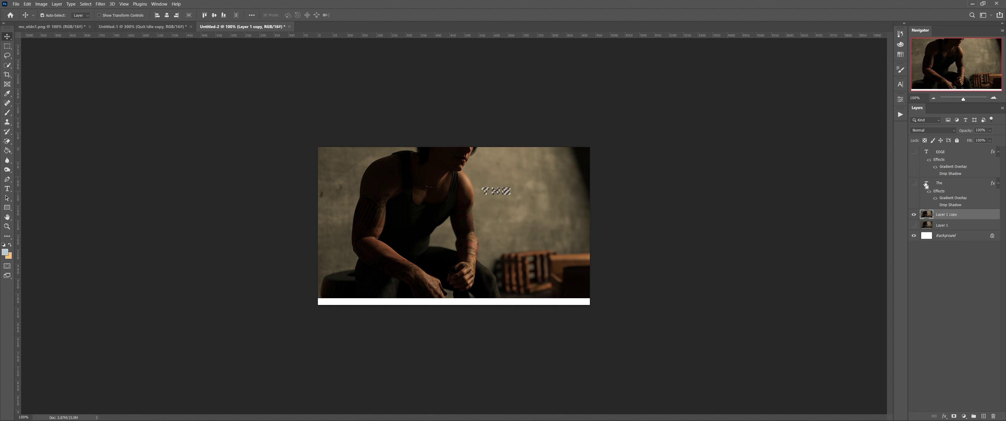
ctrl+shift+click(927, 153)
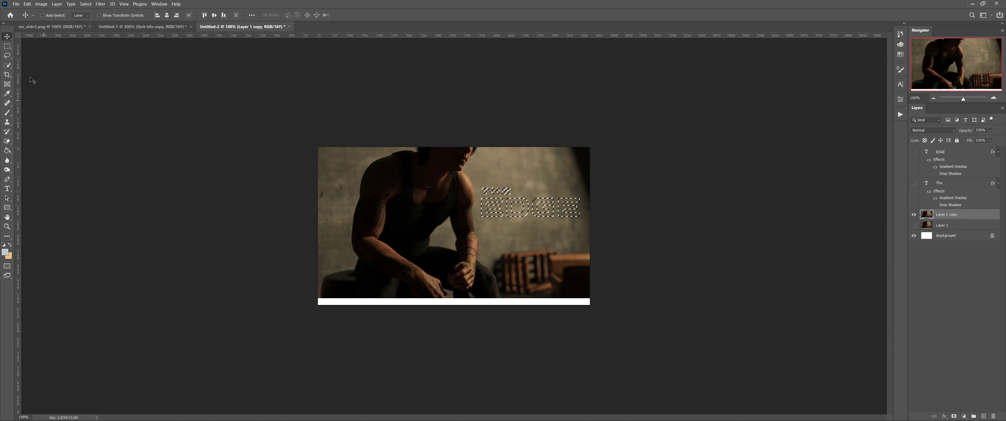
Invert the title selection and add it as a layer mask on Layer 1 copy, cutting THE EDGE out of the photo.
click(86, 4)
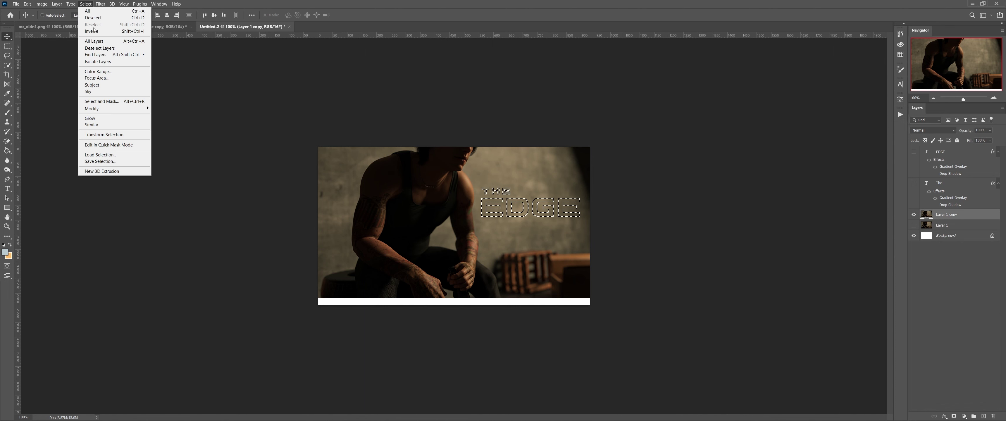
click(96, 32)
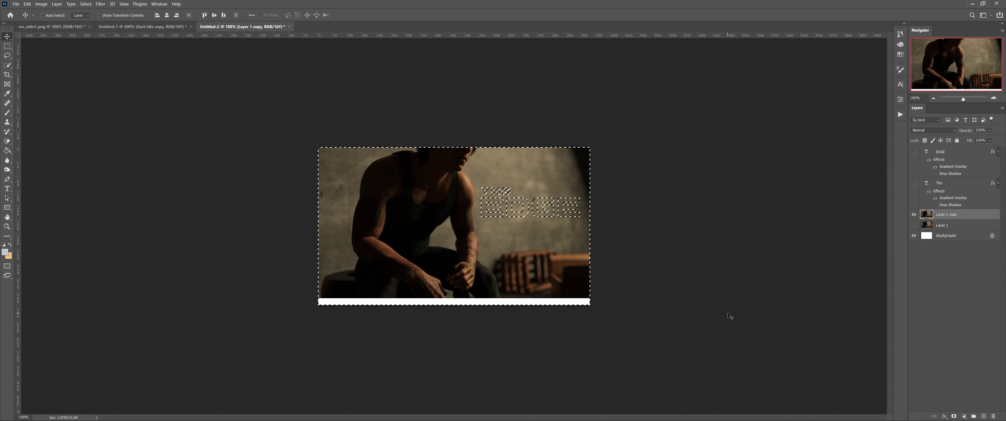
click(955, 417)
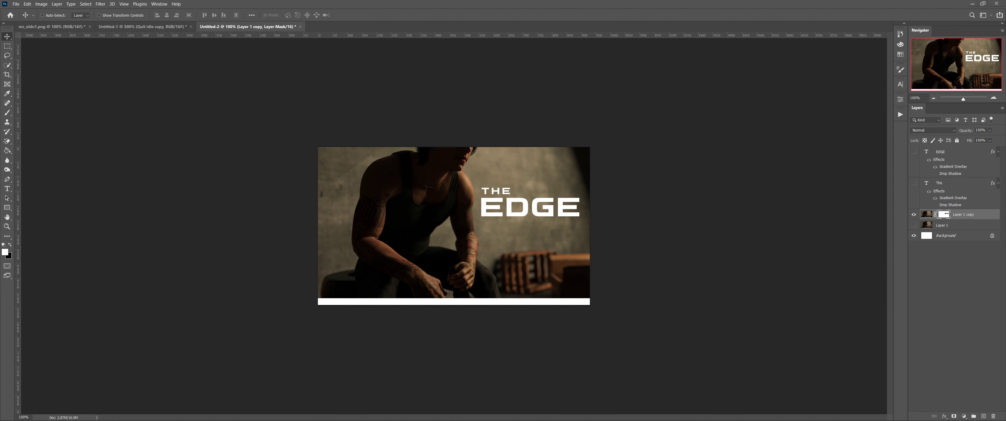
Look over The Edge's game folder in File Explorer and move its window out of the way.
key(alt+Tab)
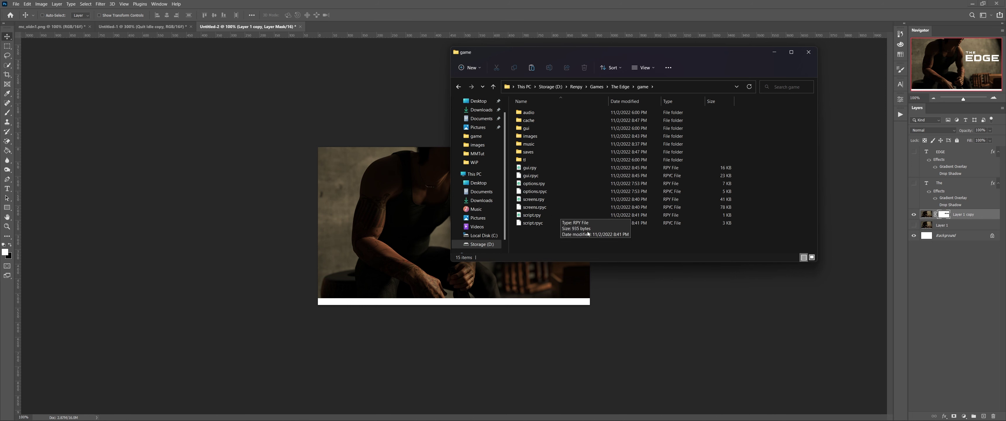
drag(579, 57, 609, 0)
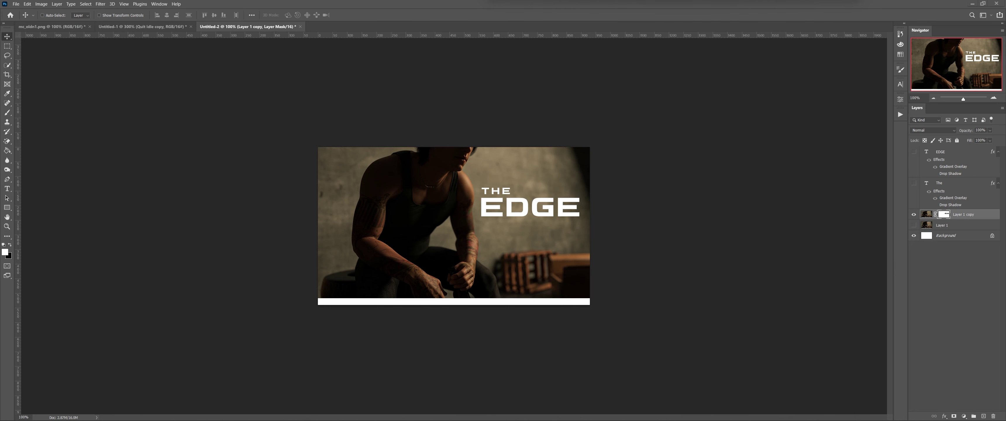
drag(609, 0, 608, 0)
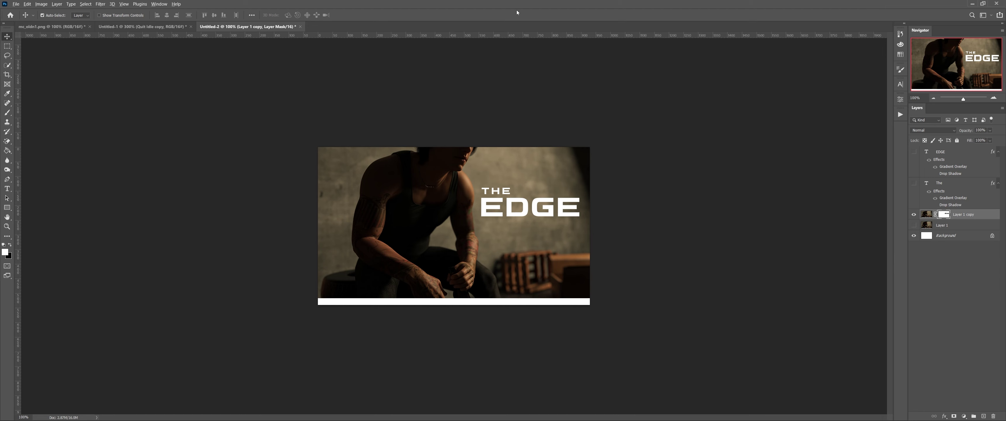
Start saving the document as a JPEG into The Edge's game folder.
key(ctrl+s)
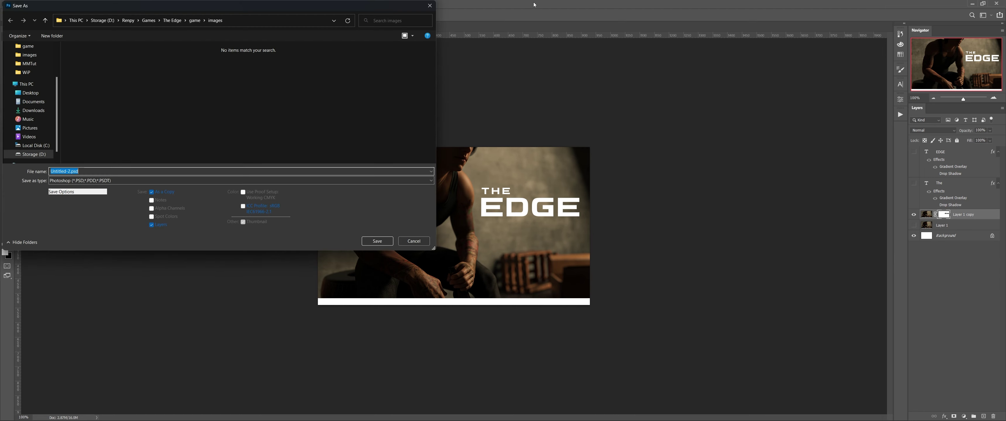
click(171, 22)
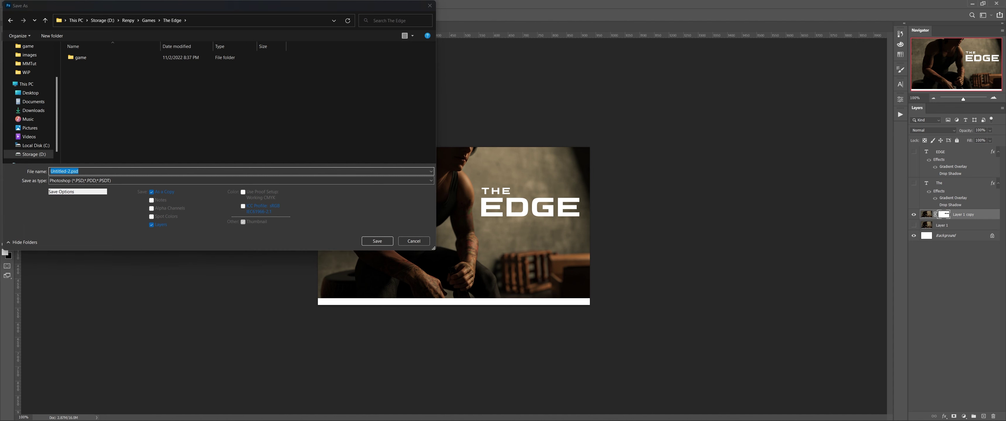
key(alt+Tab)
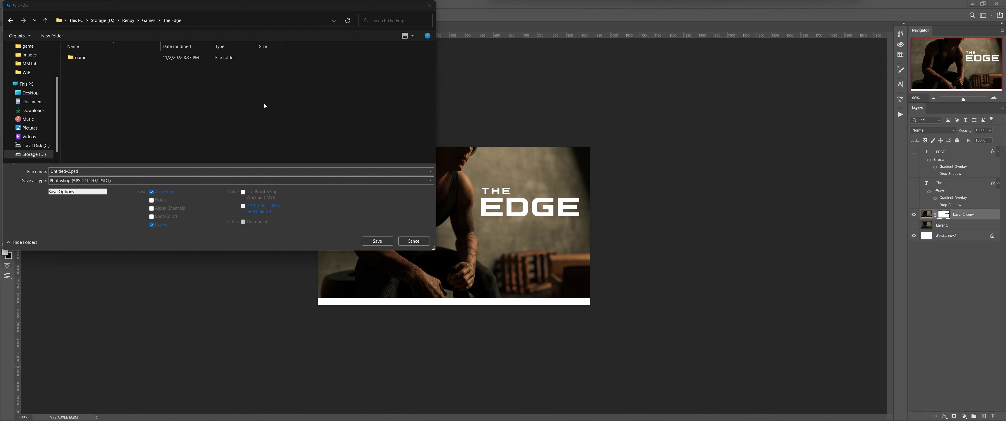
click(88, 181)
click(95, 217)
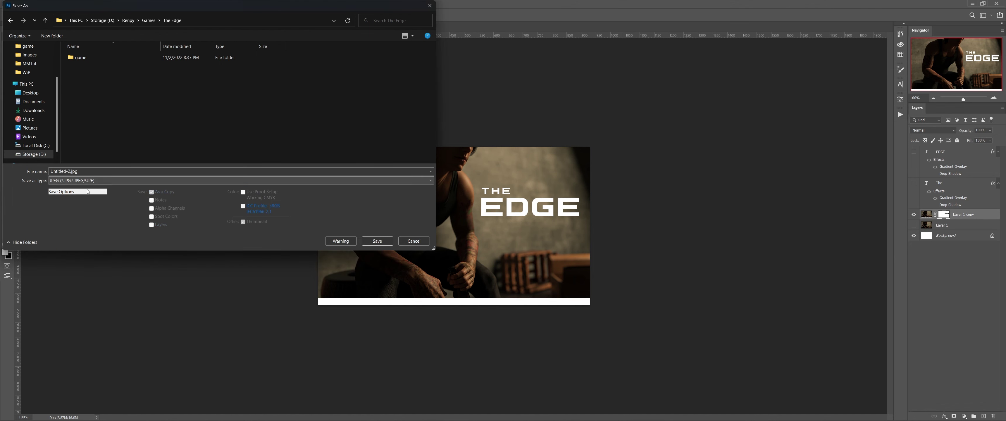
click(84, 172)
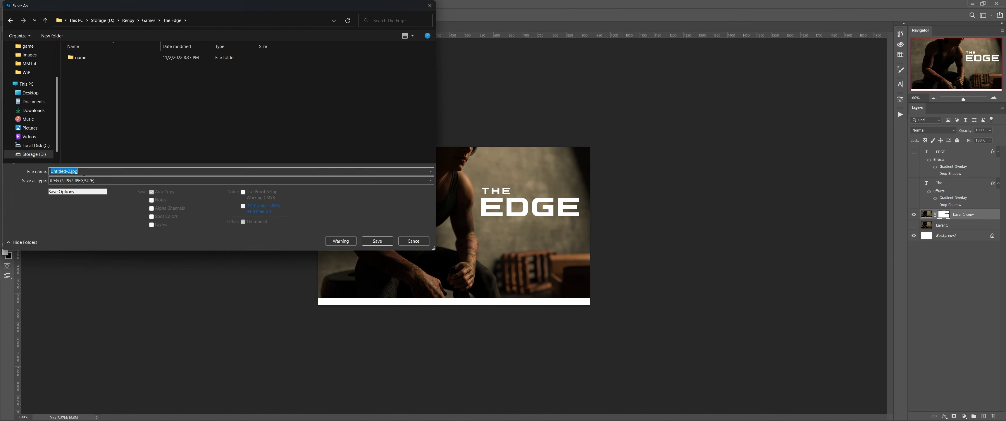
double_click(123, 57)
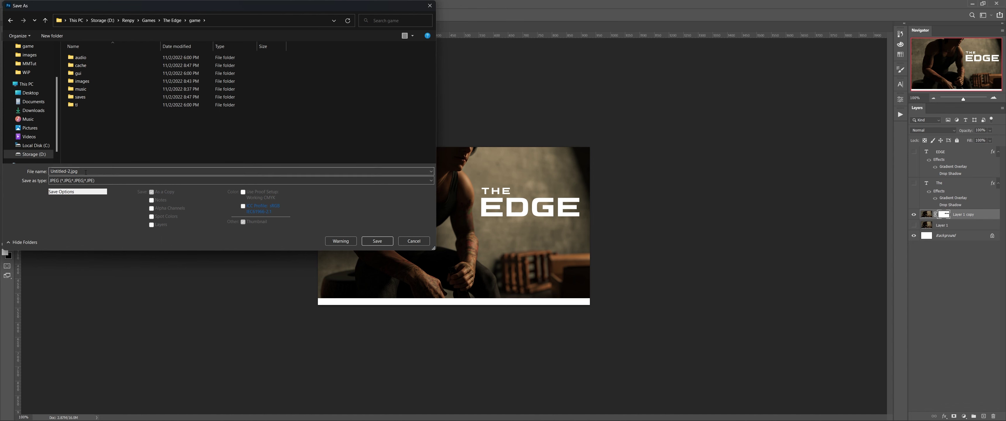
Save the JPEG as presplash_background at Maximum quality 12, Baseline Optimized.
click(62, 171)
text(pres)
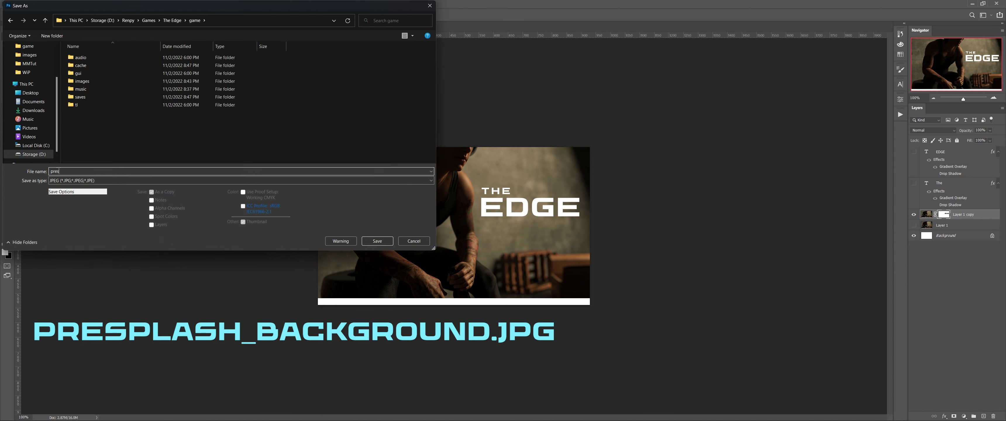
text(plash_background)
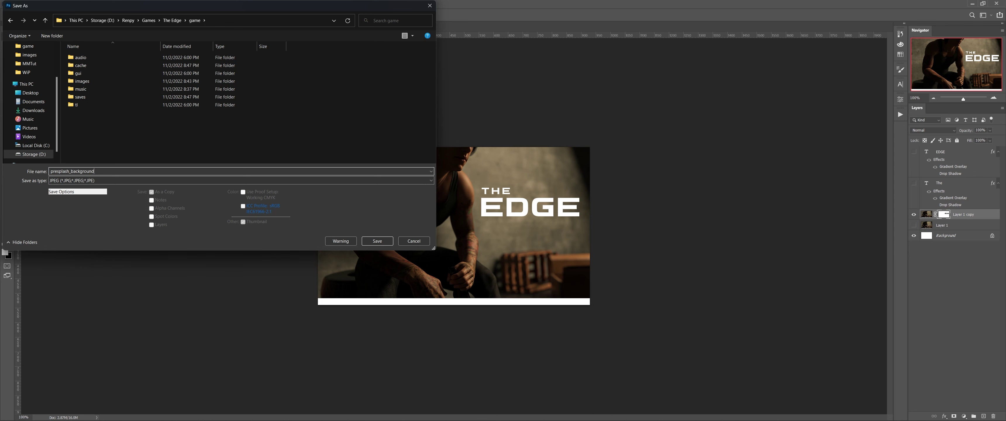
key(Return)
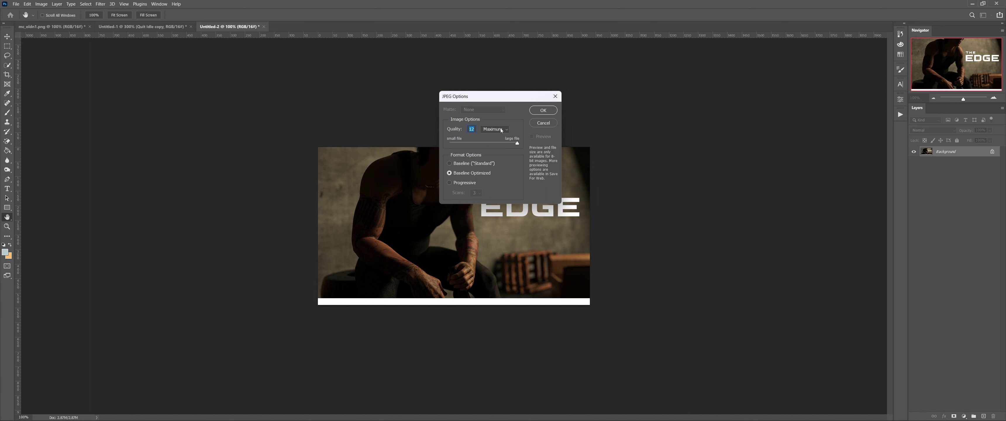
click(545, 114)
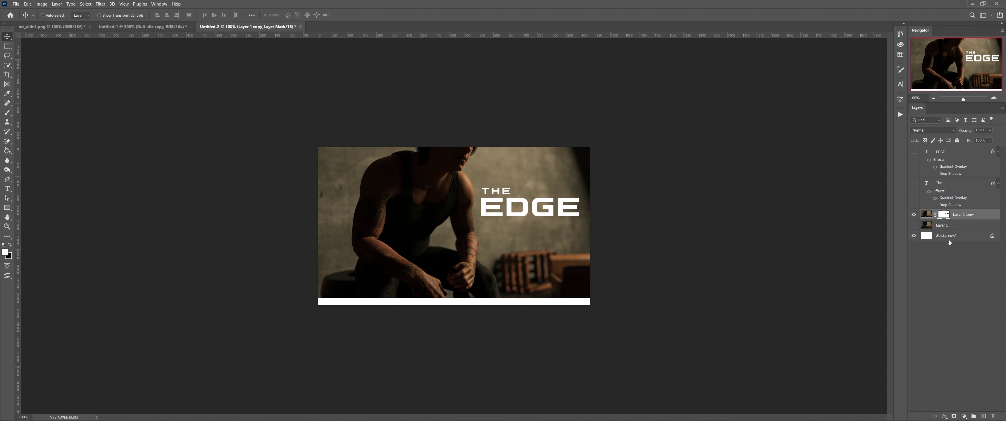
Draw a rectangle about 936 × 30 px over the white strip below the photo, above Layer 1, with corner radius 0 px.
click(962, 226)
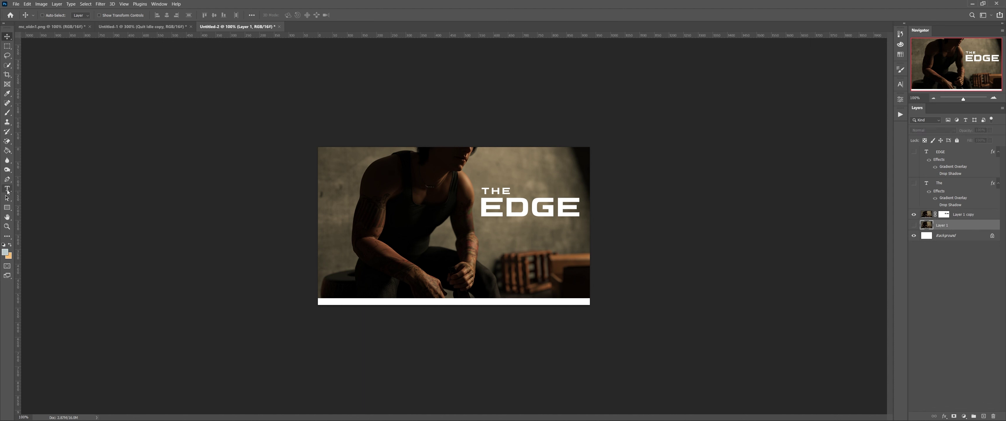
click(6, 209)
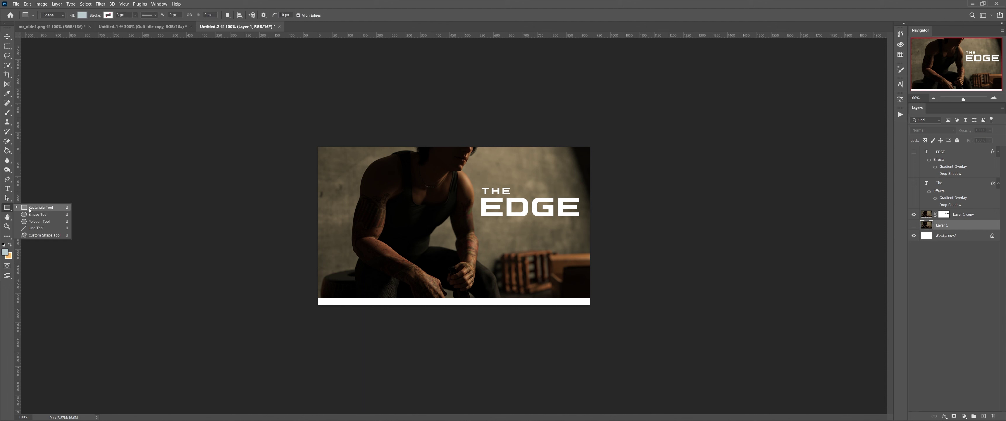
click(39, 207)
click(900, 100)
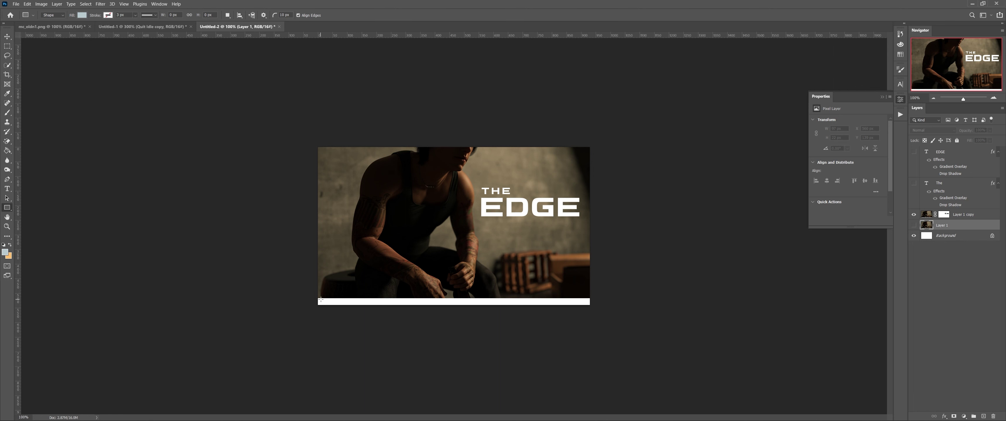
drag(317, 299, 591, 305)
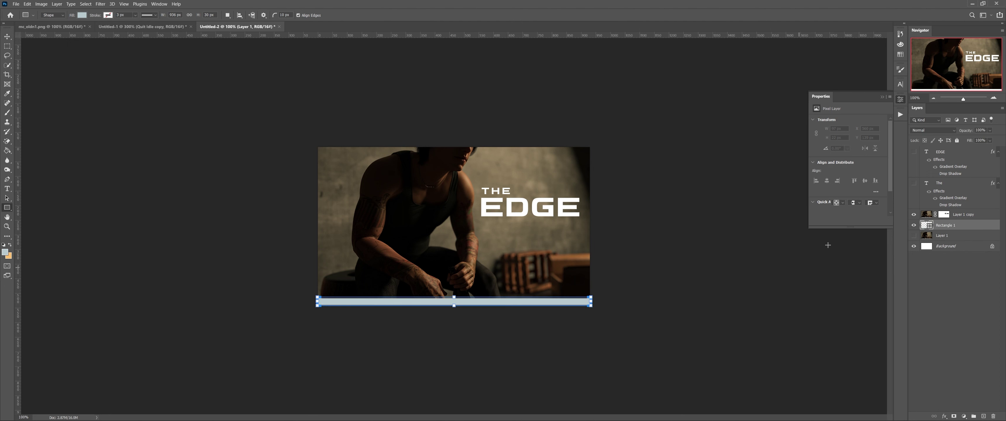
click(840, 212)
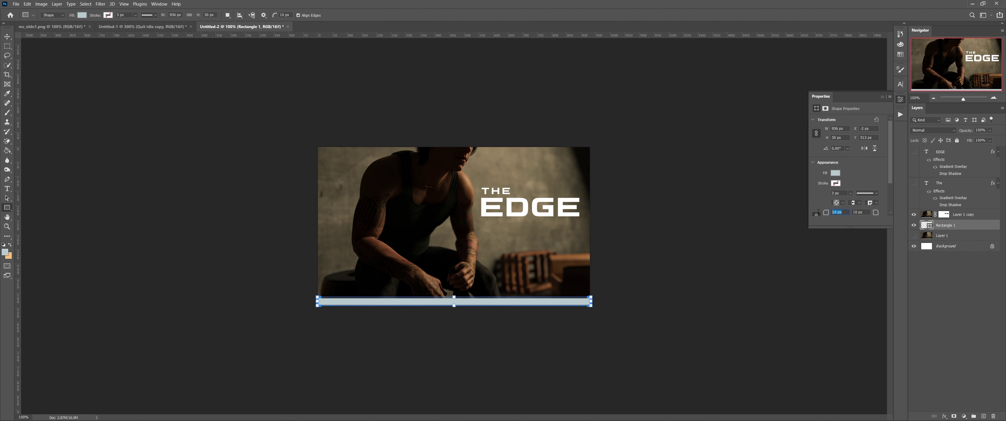
text(0)
Try moving the masked photo layer and the rectangle bar, undoing each move.
click(969, 215)
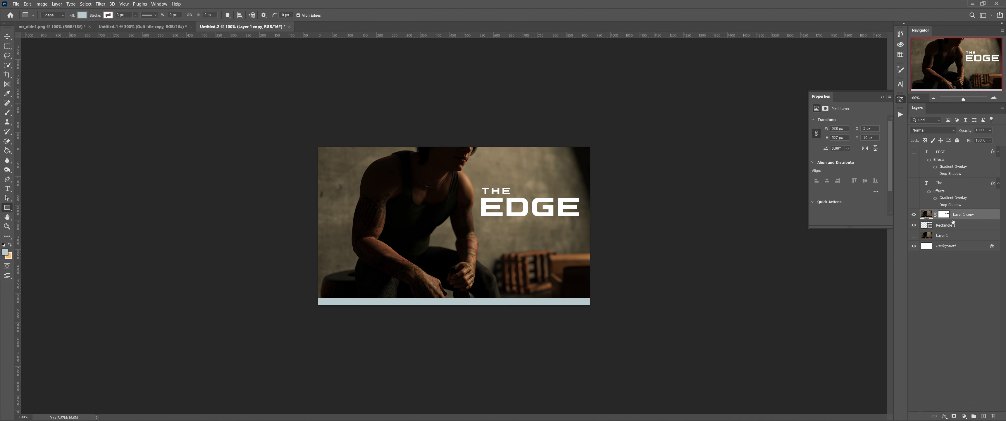
key(v)
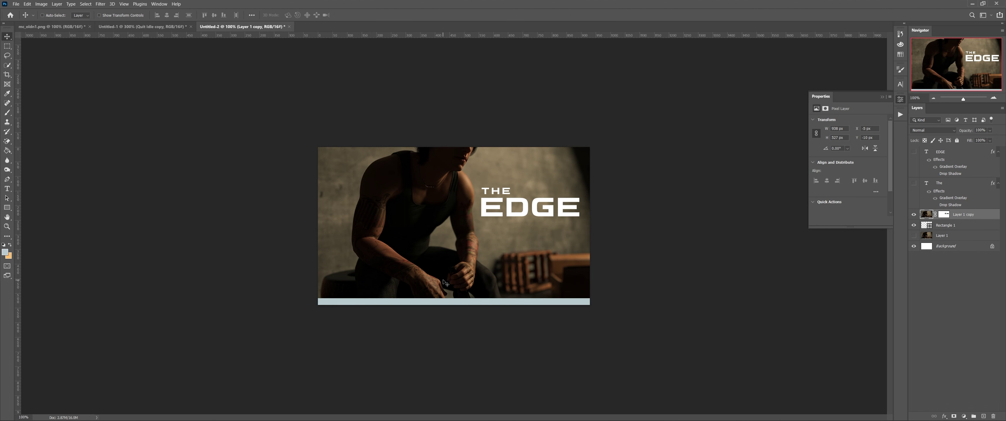
drag(442, 287, 443, 279)
key(ctrl+z)
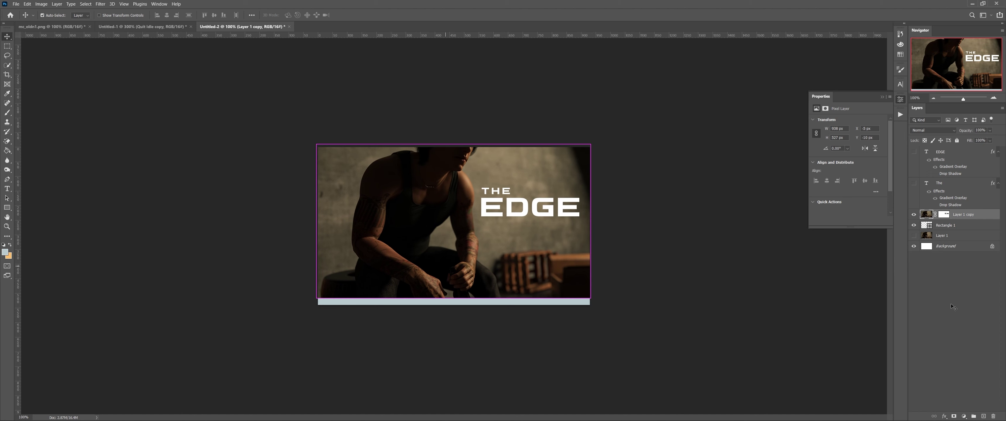
click(952, 226)
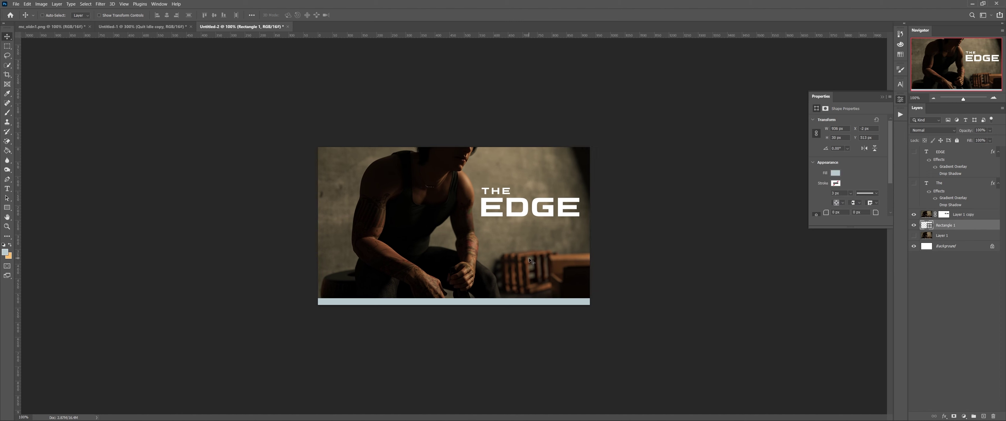
mouse_move(532, 236)
mouse_down()
mouse_move(530, 255)
mouse_move(530, 245)
mouse_up()
key(ctrl+z)
Change the bar's fill from a solid colour to the dark teal to light blue gradient preset.
click(835, 174)
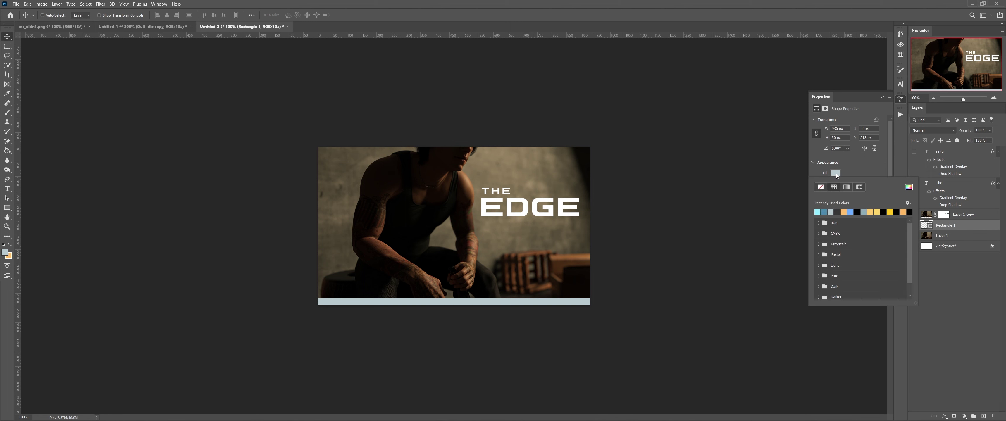
click(844, 189)
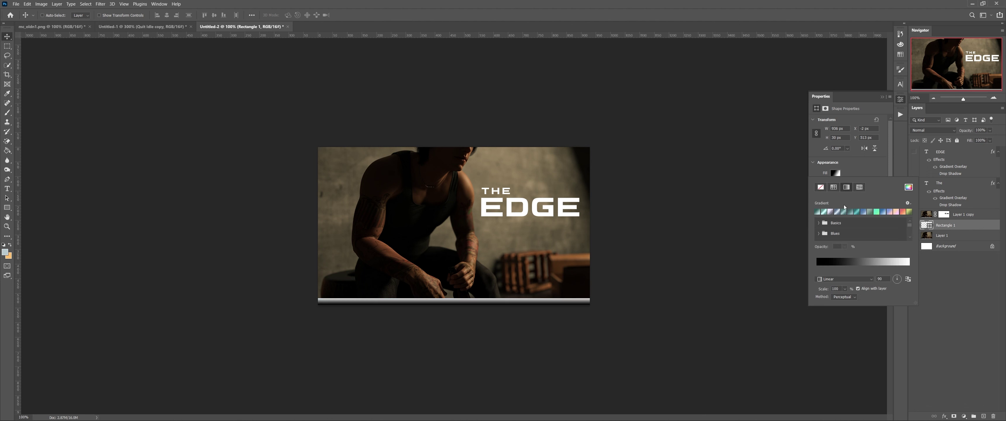
click(818, 212)
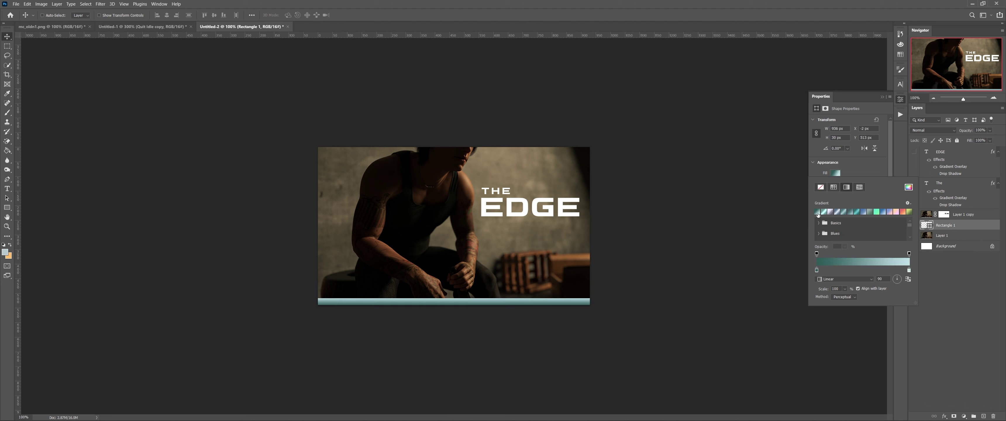
Set the bar's linear gradient angle to 0 and try reversing its direction, keeping dark teal as the starting colour.
click(899, 281)
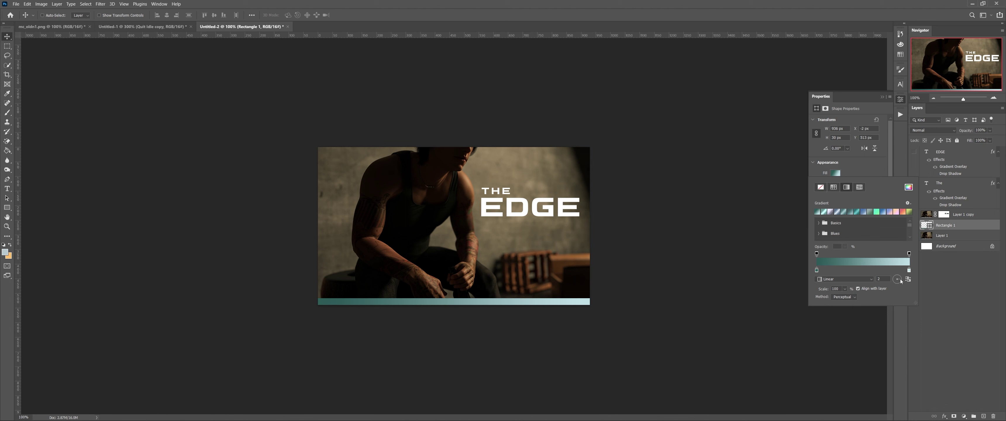
click(883, 279)
text(-3)
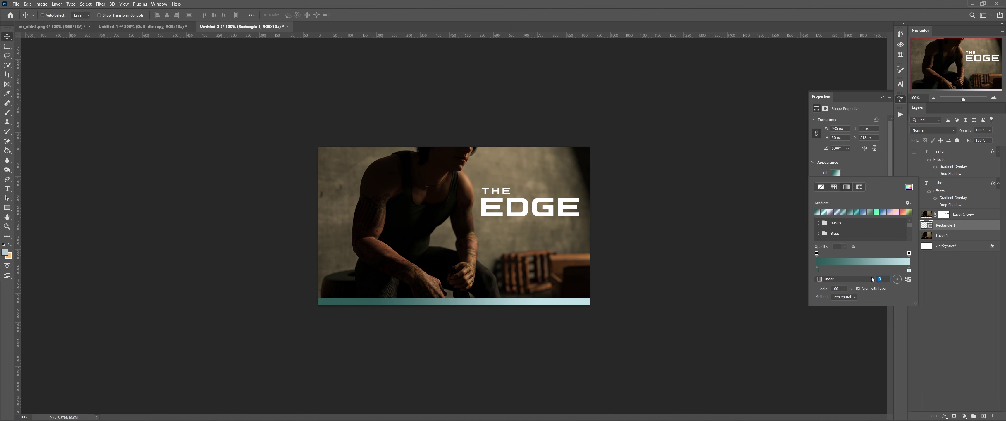
click(908, 279)
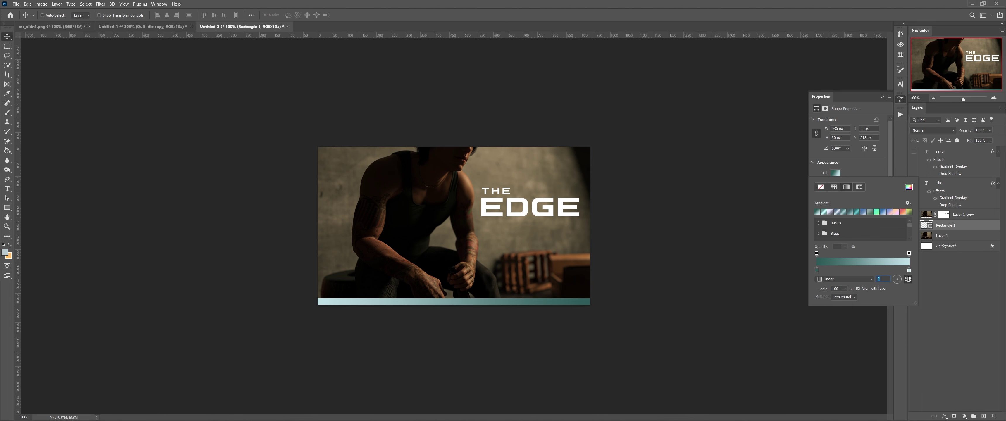
click(908, 279)
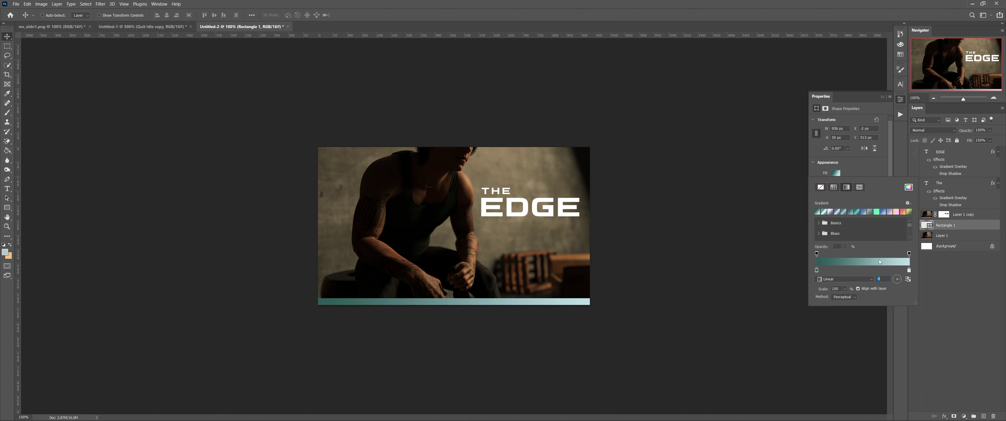
Change the bar gradient's light end stop to a brighter, more saturated cyan and close the shape properties.
double_click(909, 270)
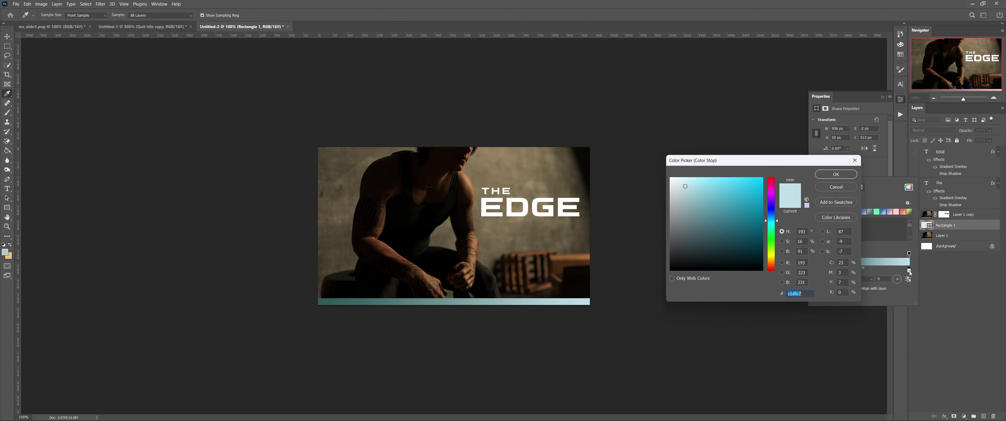
click(701, 178)
click(839, 177)
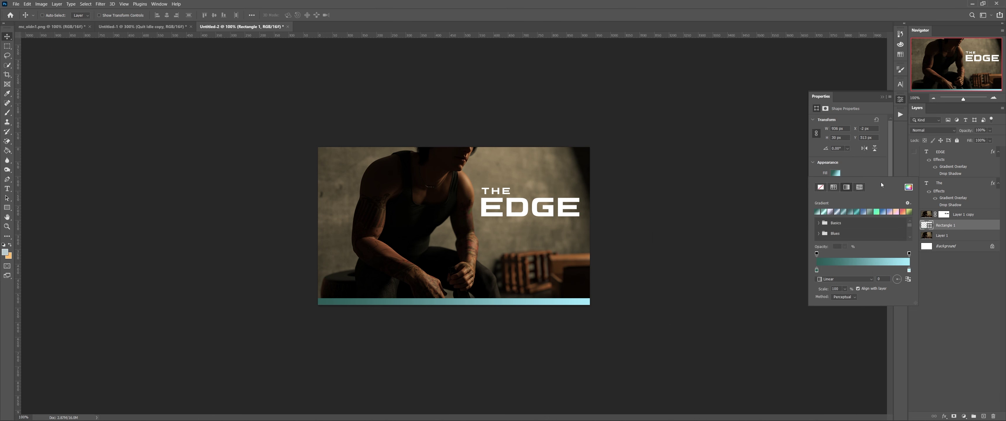
click(882, 98)
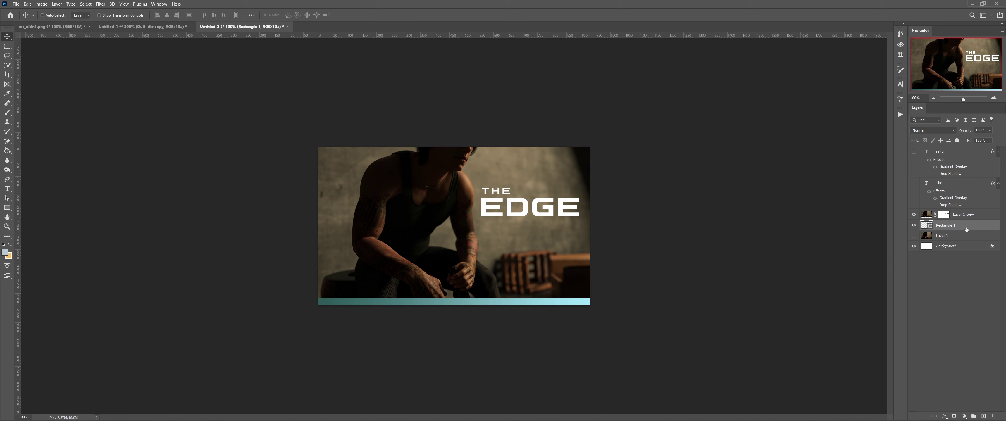
Duplicate the gradient bar and stretch the copy to about 136 px tall and title width behind the cut-out lettering.
key(ctrl+j)
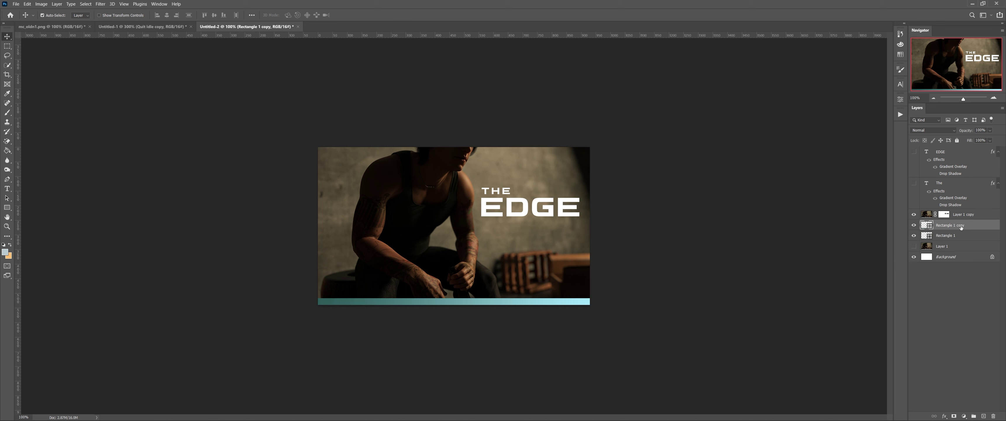
drag(469, 305, 519, 181)
key(ctrl+t)
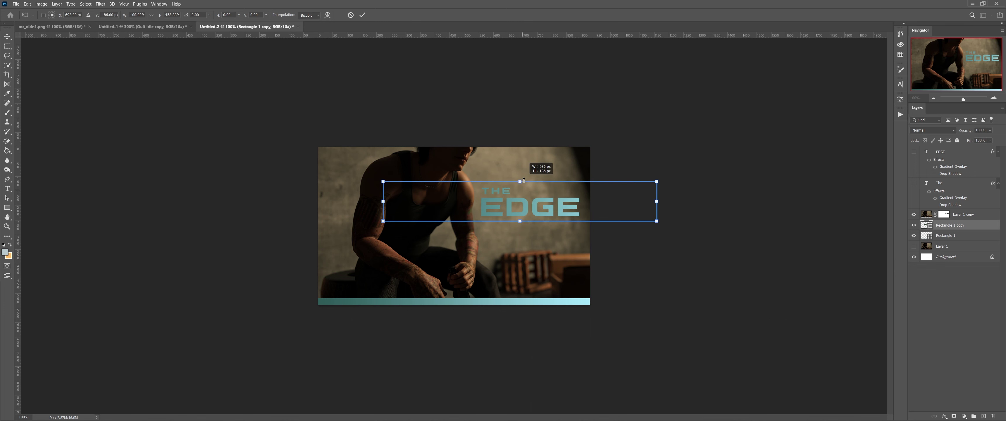
drag(656, 201, 585, 198)
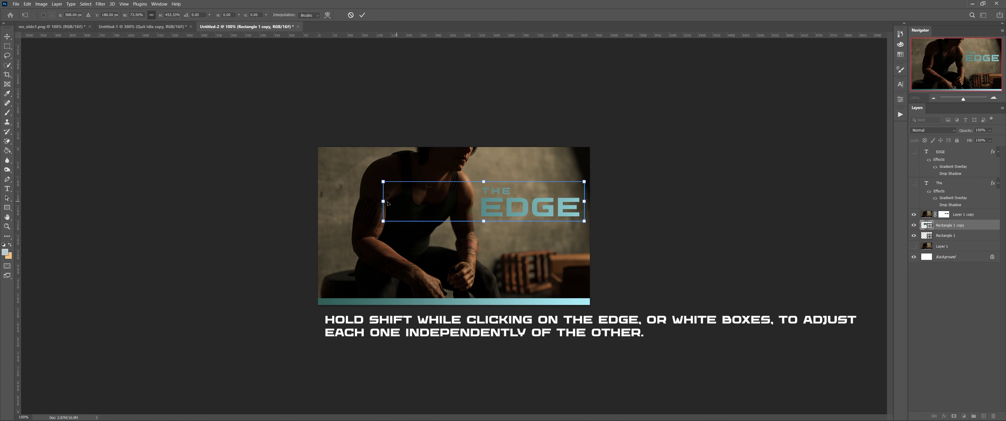
drag(387, 202, 478, 204)
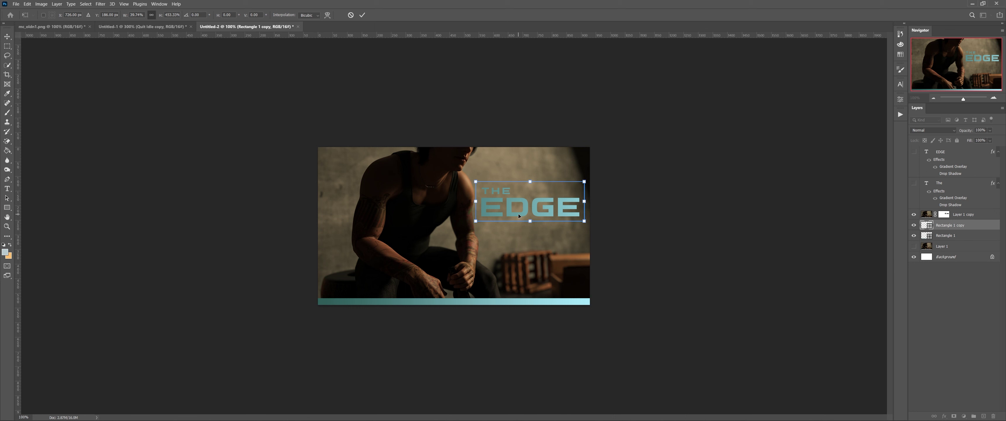
key(Return)
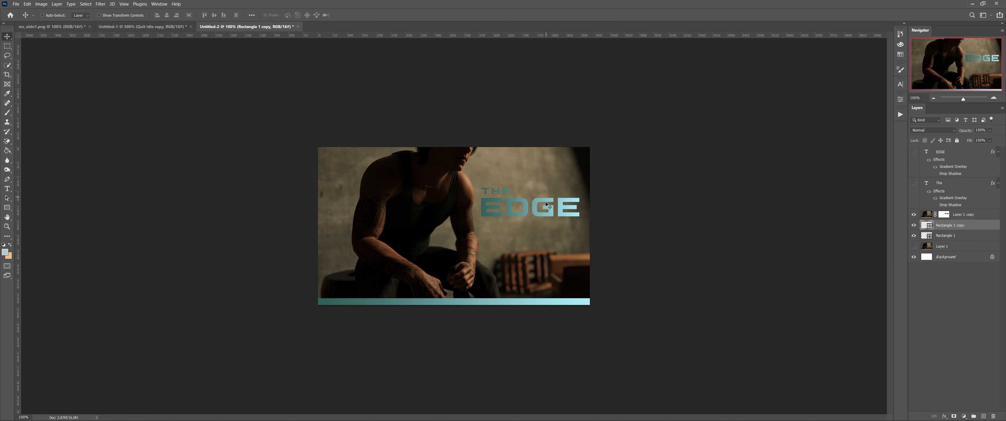
Shift the copied gradient bar left and widen its right end to cover the whole cut-out title.
drag(538, 220, 522, 221)
key(ctrl+t)
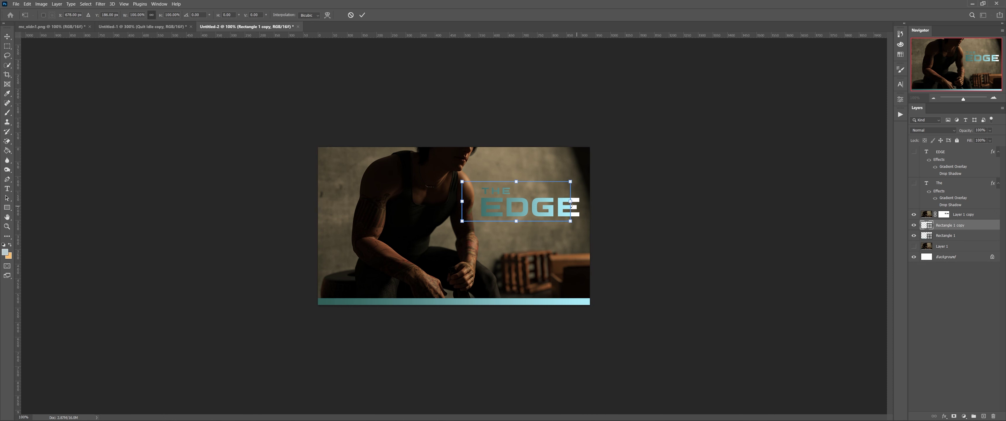
drag(570, 205, 585, 197)
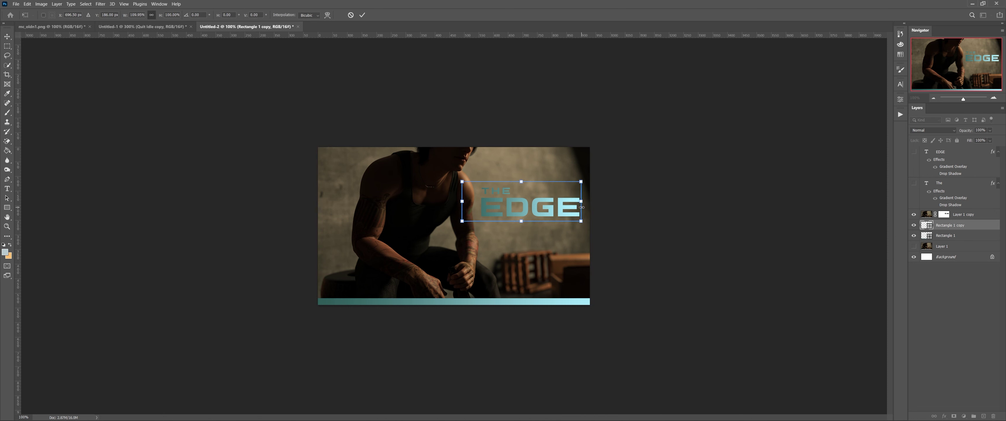
key(Return)
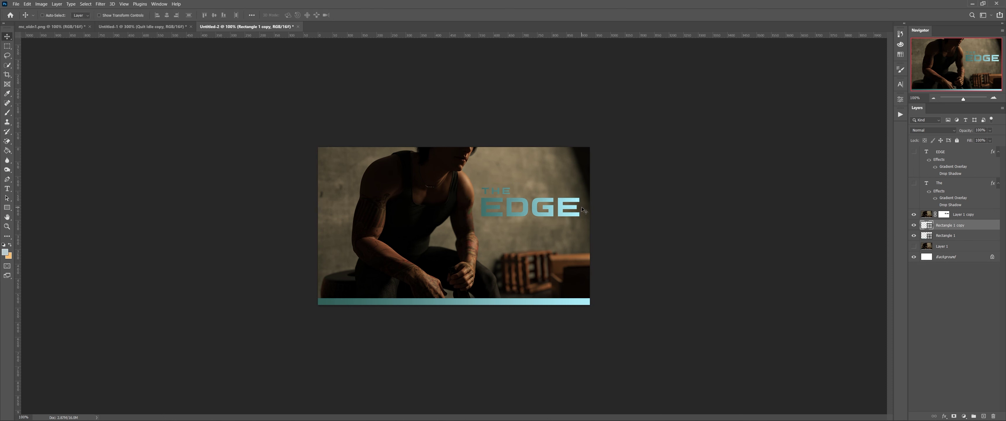
Save the image as a JPEG named presplash_foreground.jpg in the project's game folder with the default JPEG options.
key(ctrl)
key(ctrl+shift+s)
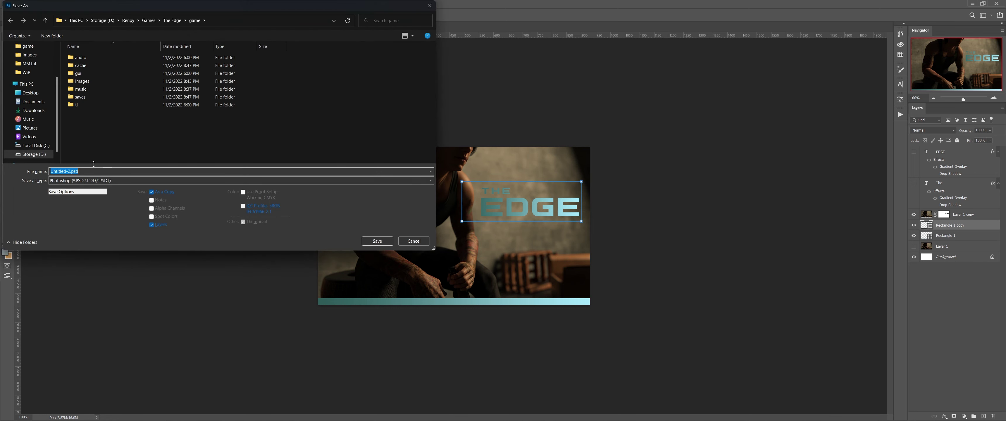
click(83, 181)
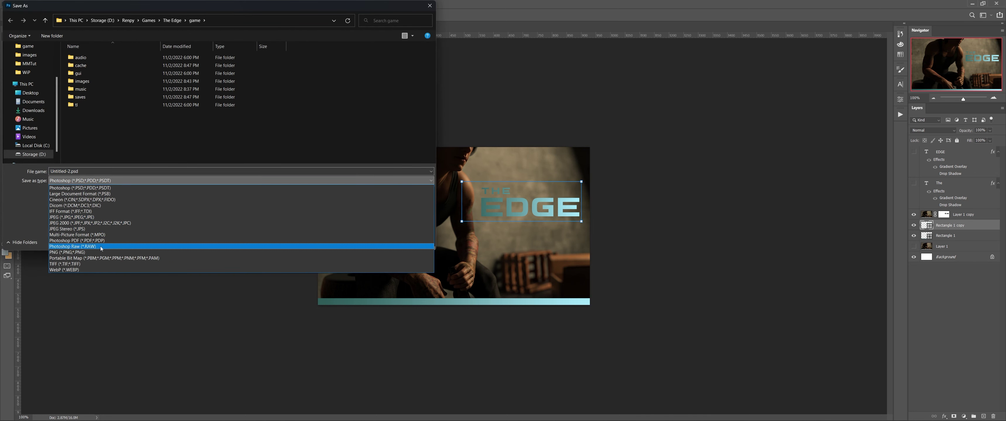
click(102, 219)
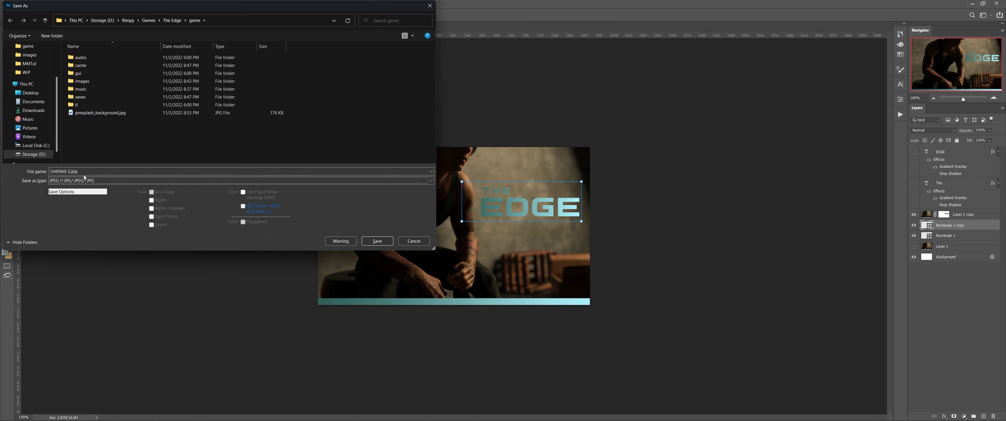
click(113, 114)
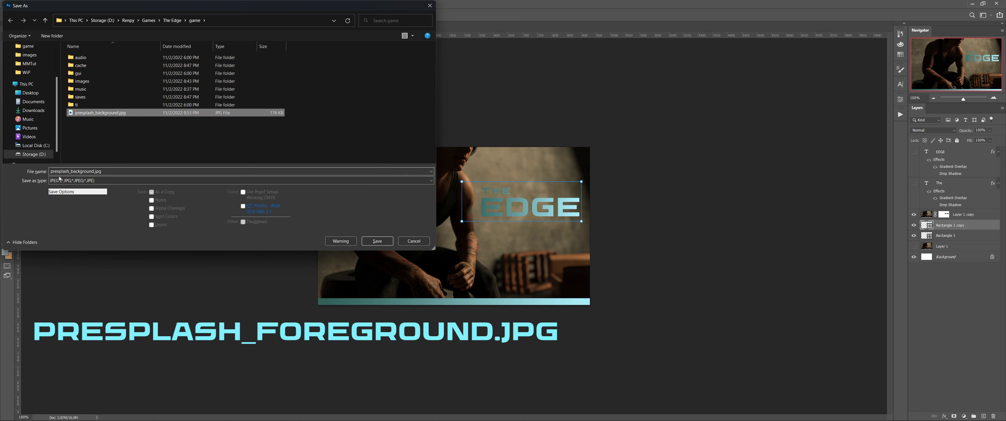
click(81, 171)
click(95, 171)
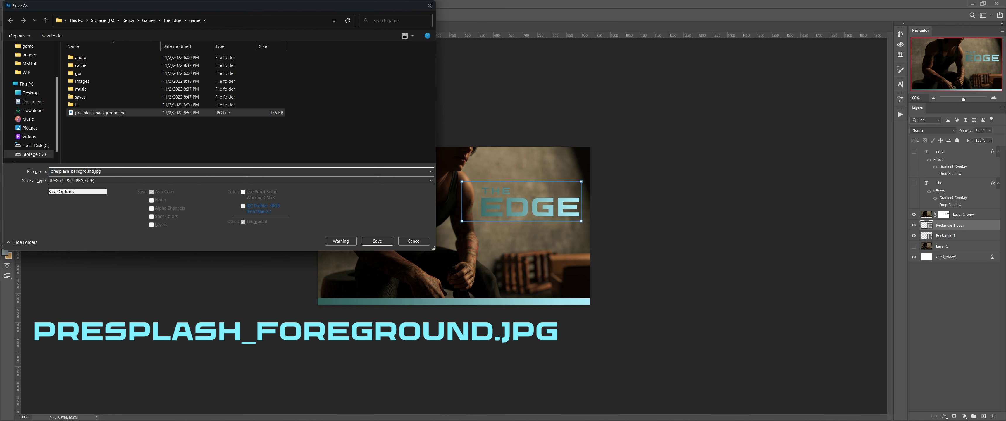
drag(94, 171, 71, 171)
text(foreground)
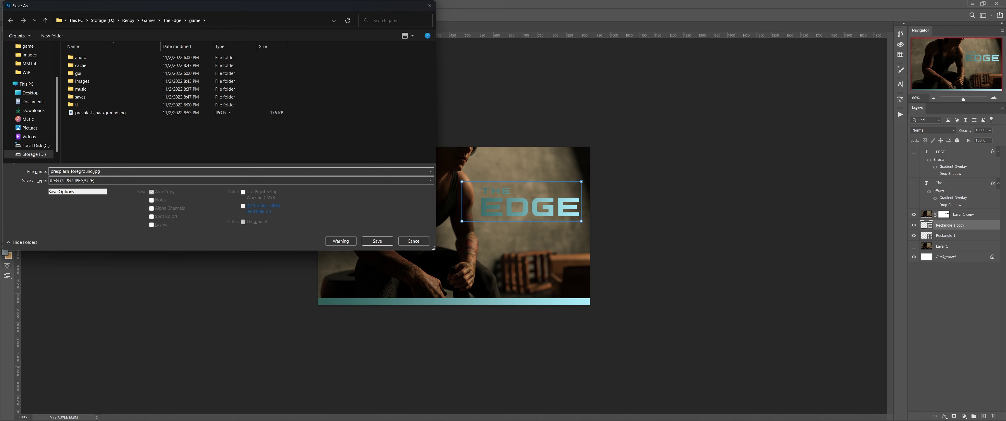
key(Return)
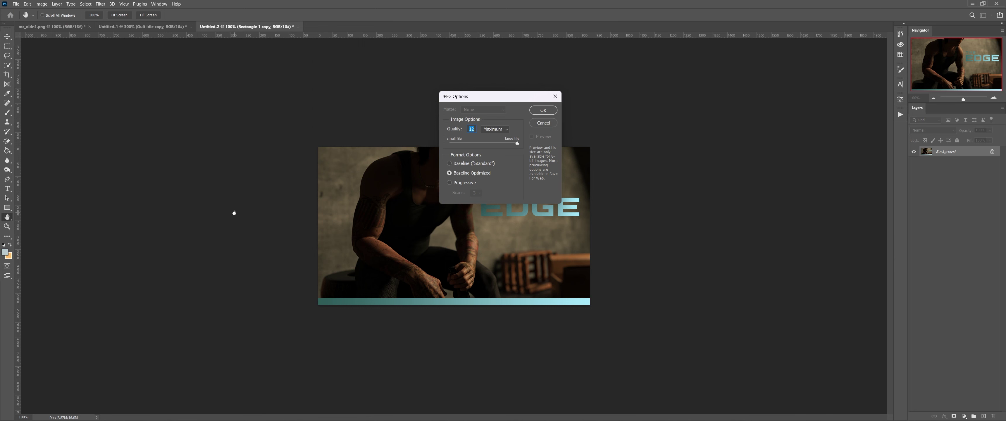
key(Return)
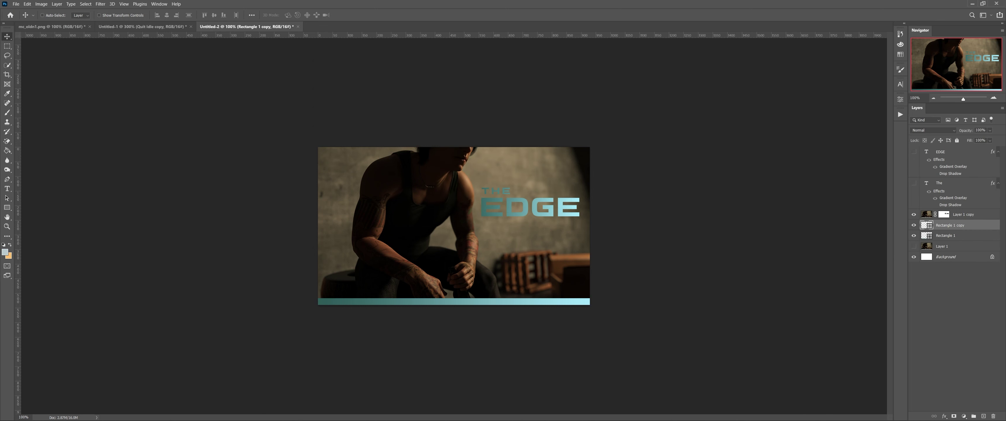
Switch to the Ren'Py Launcher, select The Edge project and launch it.
mouse_move(582, 418)
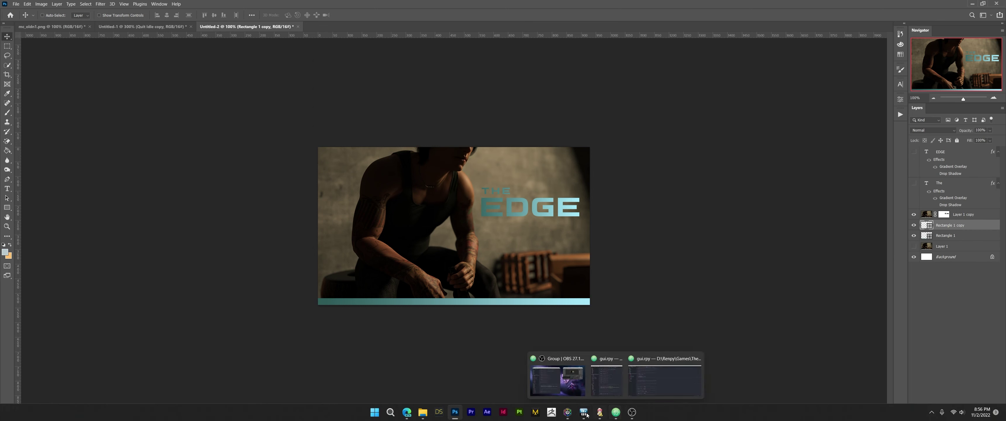
click(600, 413)
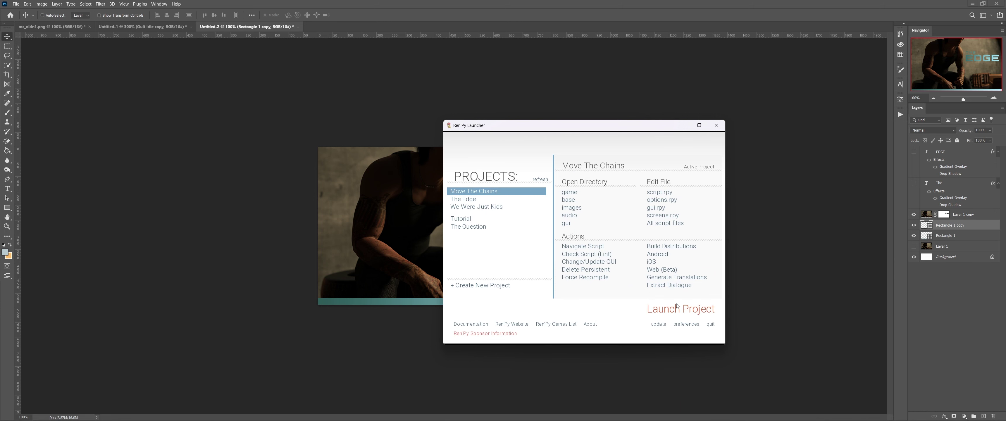
click(463, 199)
click(675, 310)
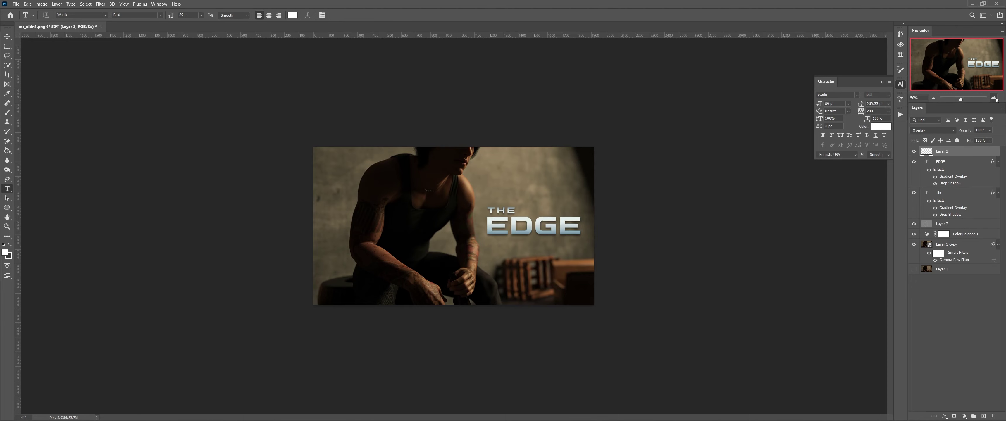
Enlarge the view of the title artwork, switch to After Effects and start a new project.
key(ctrl+plus)
key(ctrl+plus)
key(ctrl+plus)
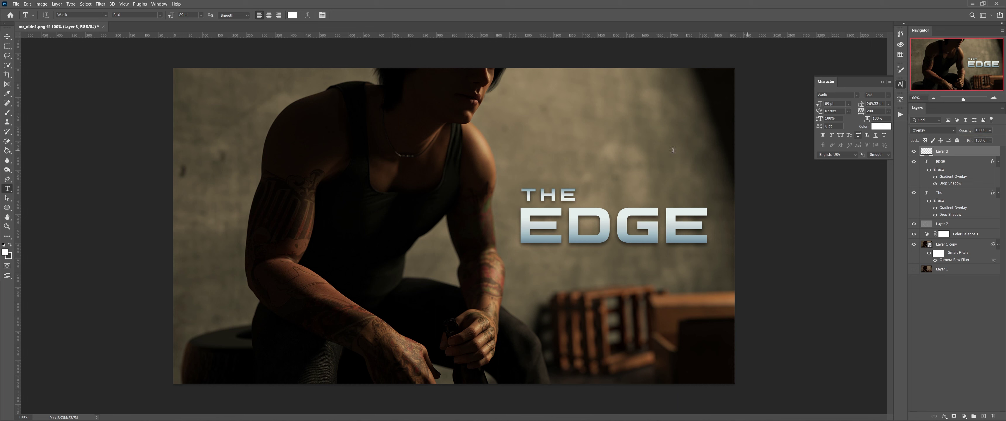
mouse_move(493, 420)
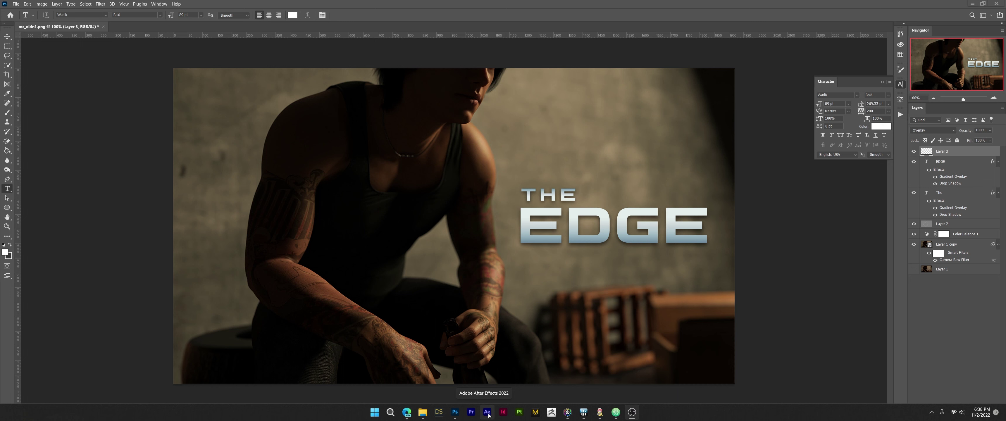
click(486, 413)
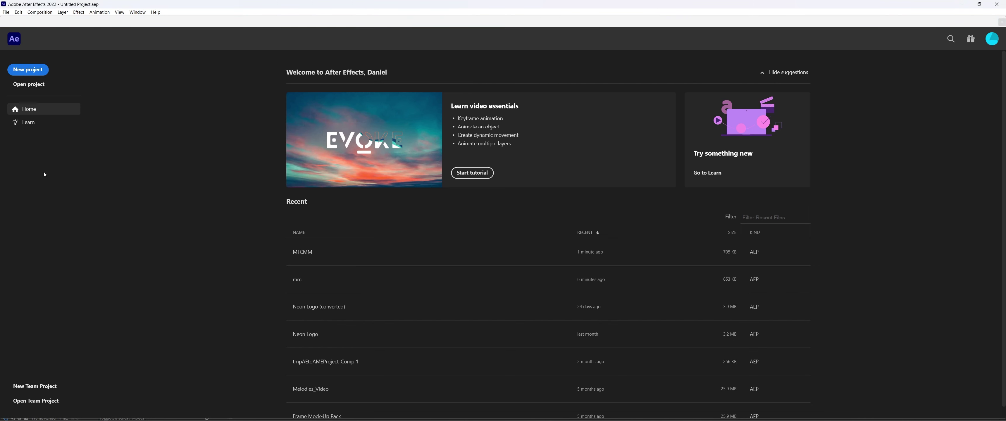
click(29, 71)
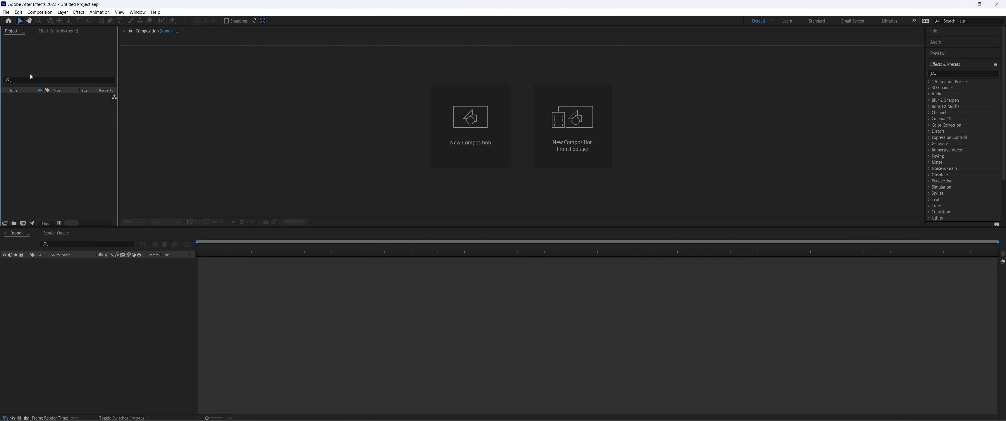
Create a new composition with a duration of 0:00:20:00, keeping the other default settings.
click(6, 12)
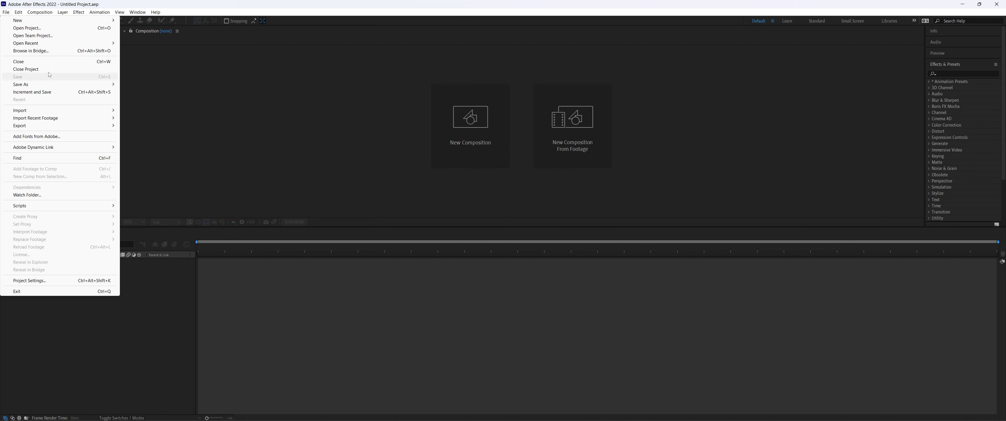
click(35, 21)
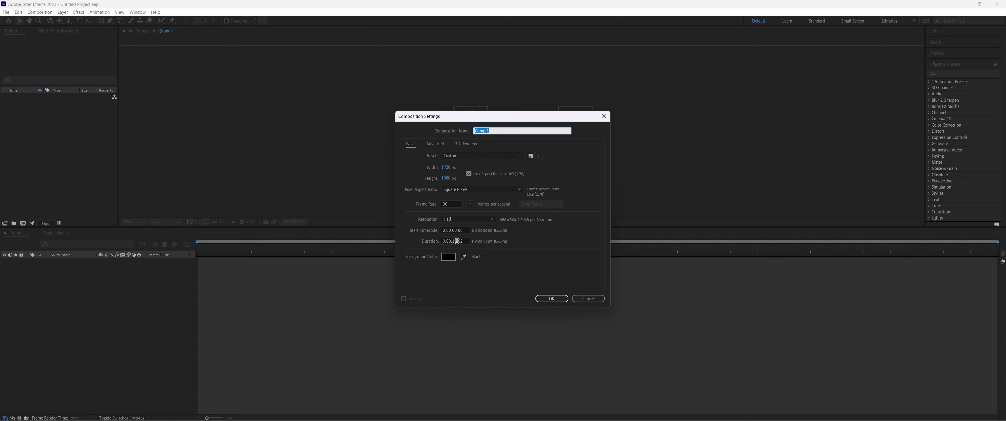
drag(456, 241, 452, 241)
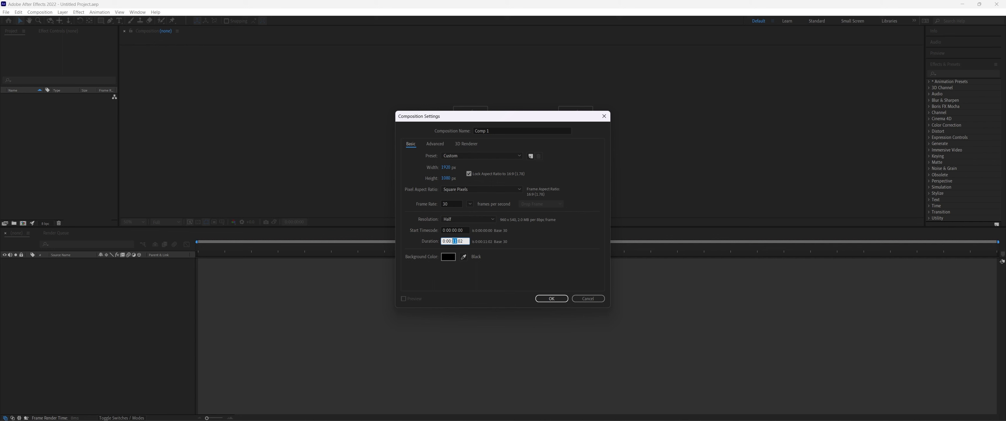
key(Return)
click(461, 242)
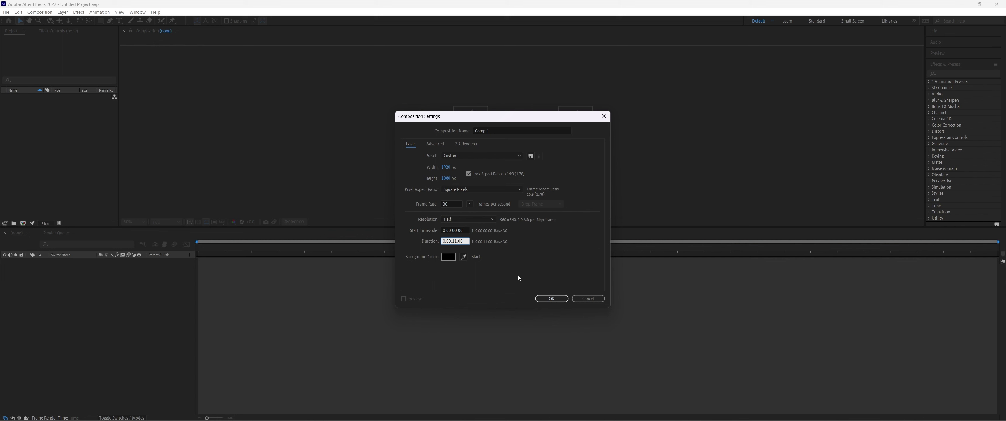
key(shift+Left)
key(shift+Left)
text(20)
key(Return)
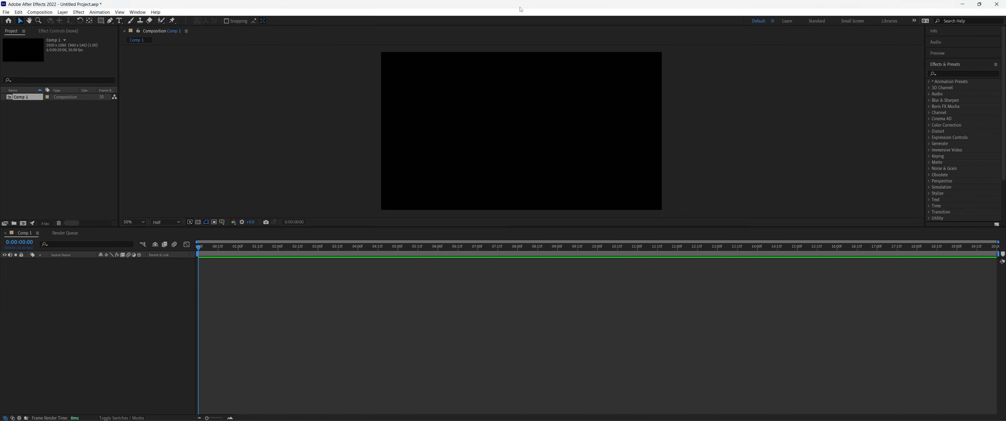
Switch to Photoshop and check the title artwork's pixel dimensions without changing them.
mouse_move(454, 415)
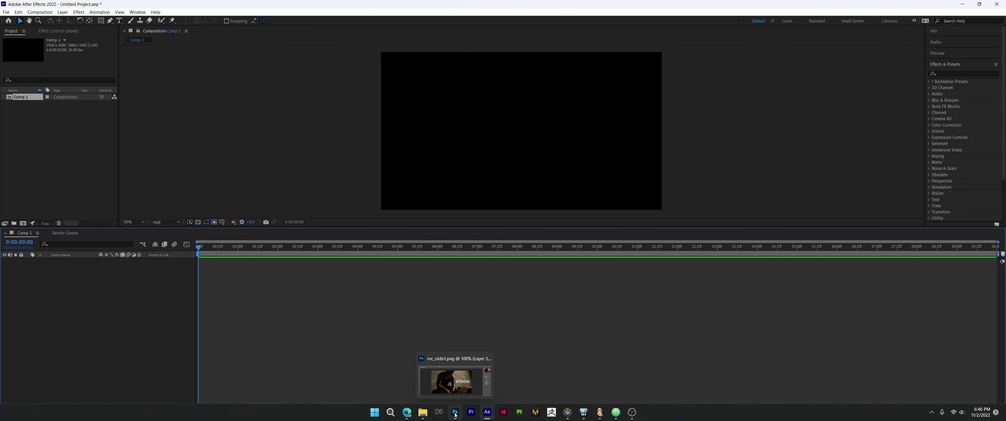
click(459, 367)
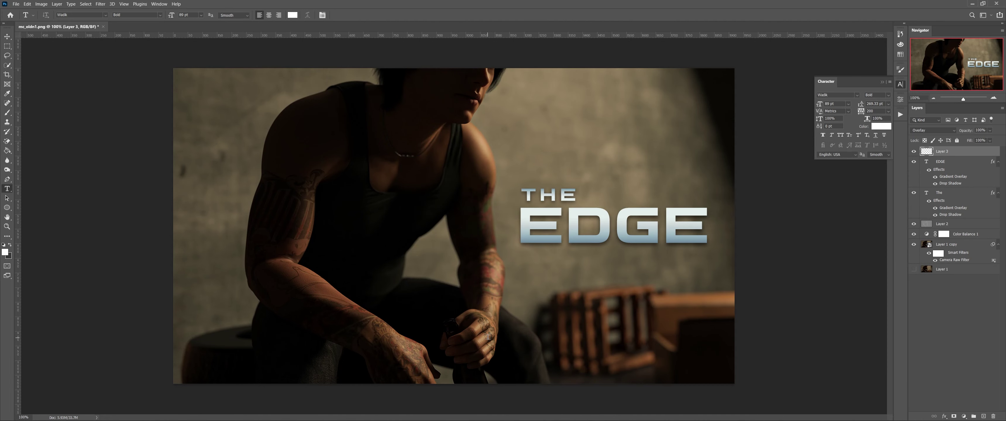
key(ctrl+alt+i)
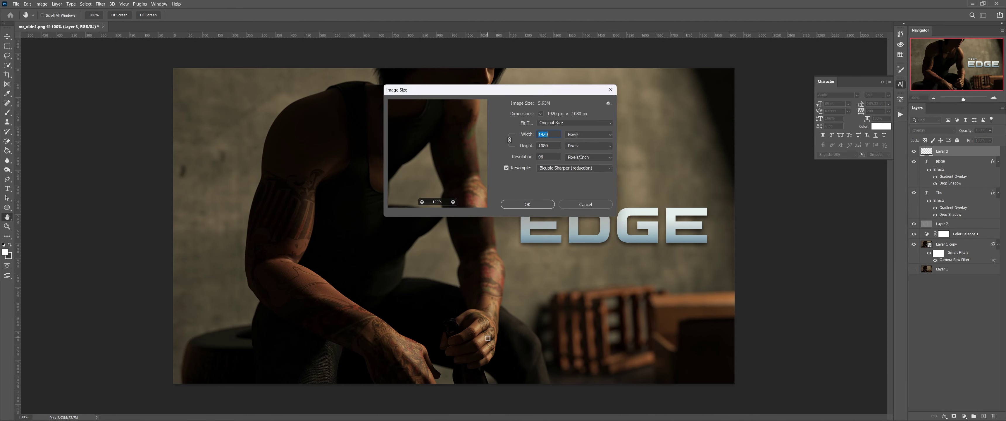
key(Escape)
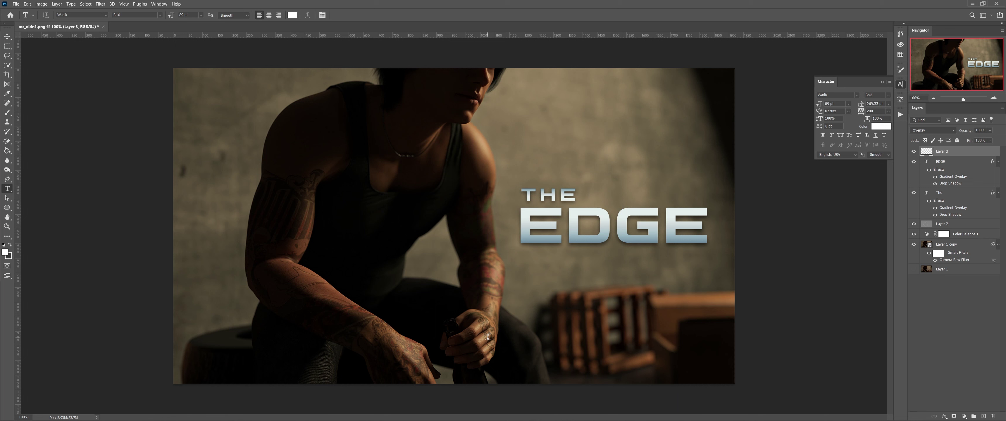
Try setting the title artwork's resolution to 300 pixels per inch with resampling, and undo the resize.
key(ctrl+alt+i)
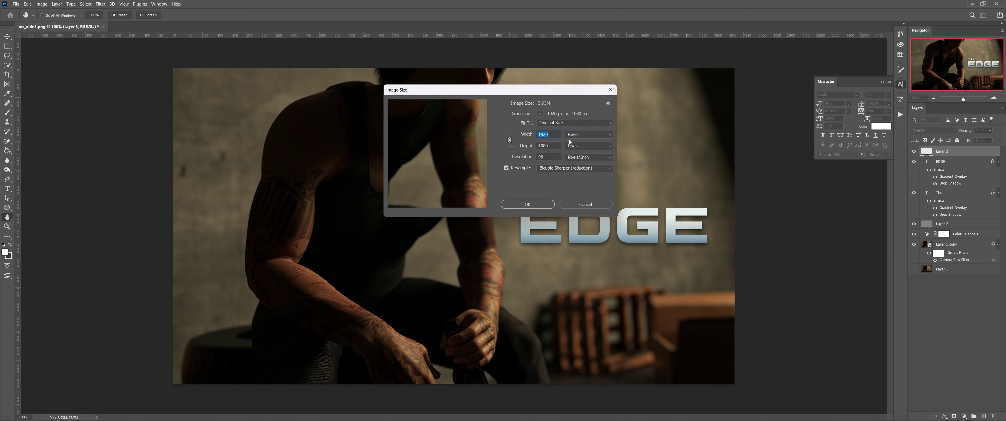
double_click(552, 159)
text(300)
key(Return)
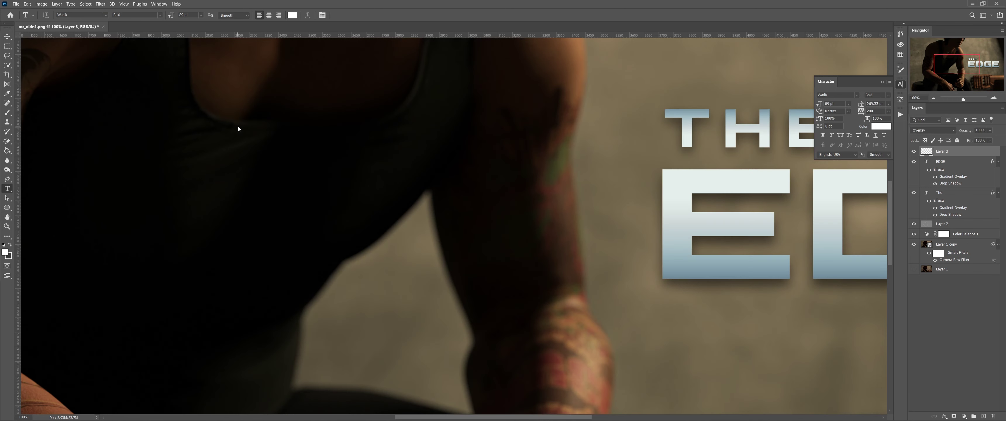
key(ctrl+z)
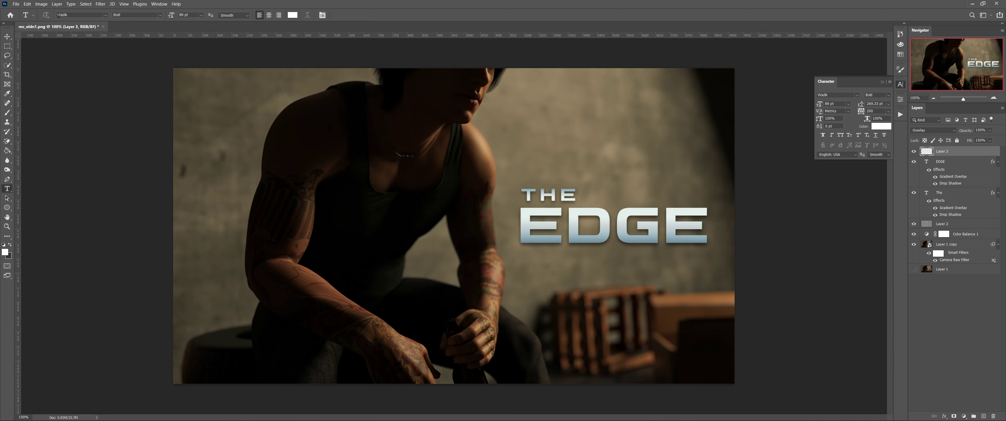
Check the title artwork's image size and resolution units without changing them.
click(41, 4)
click(52, 55)
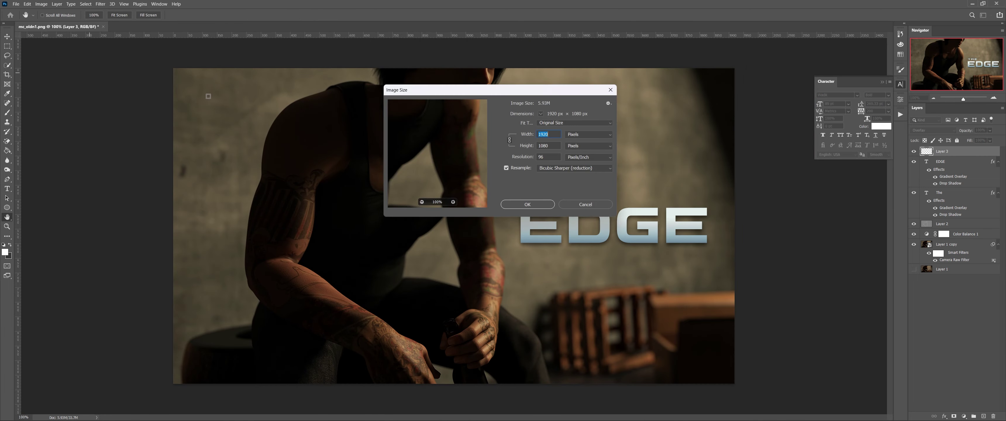
click(584, 158)
click(588, 205)
click(588, 205)
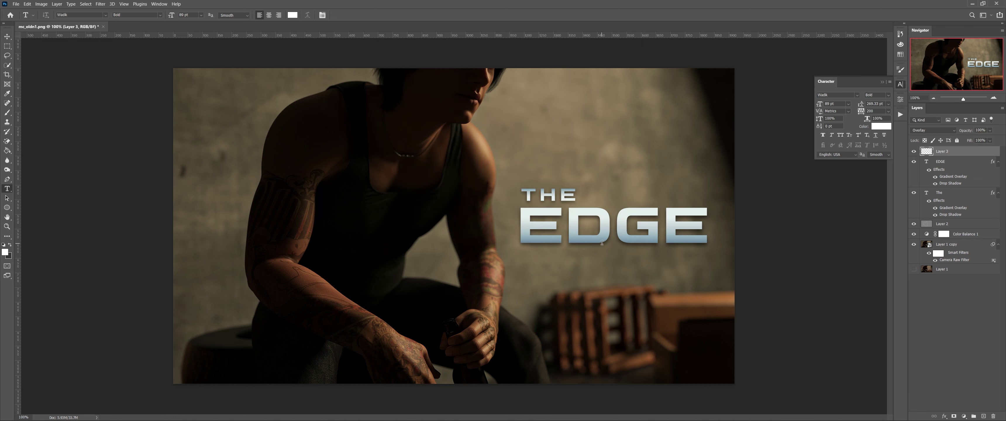
Convert the title artwork to 16 Bits/Channel and accept the smart filter notice.
click(41, 4)
mouse_move(78, 11)
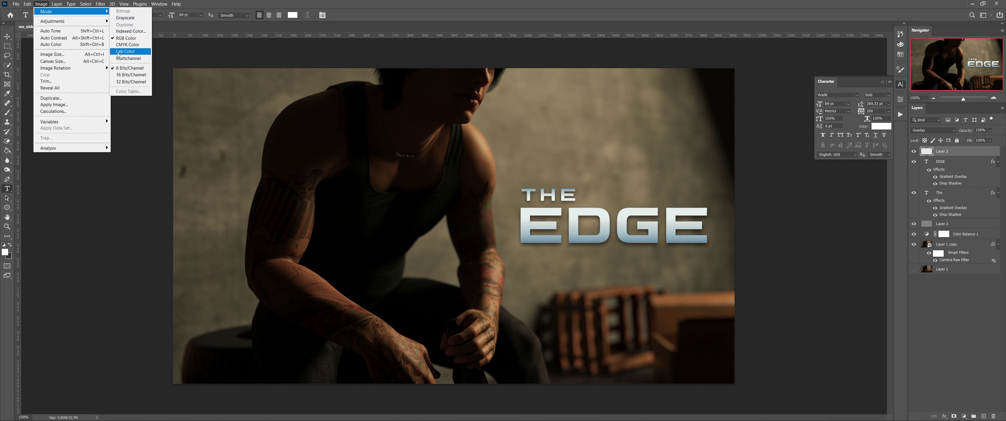
click(131, 74)
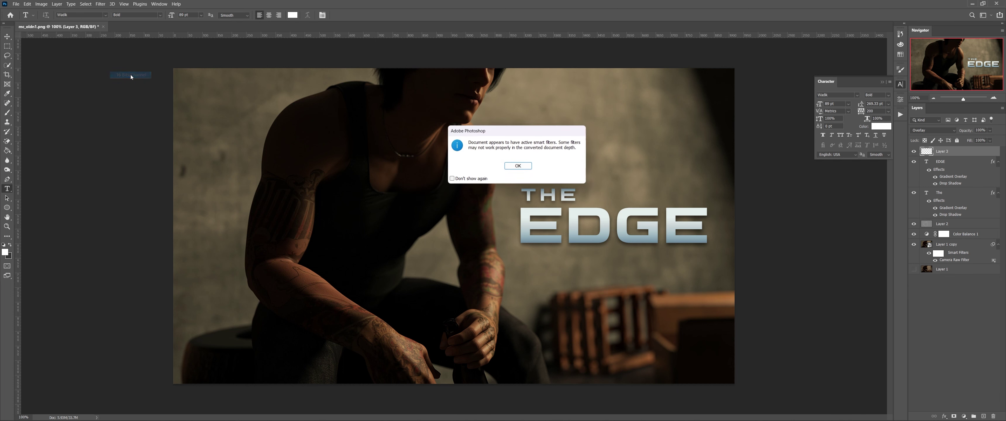
click(518, 166)
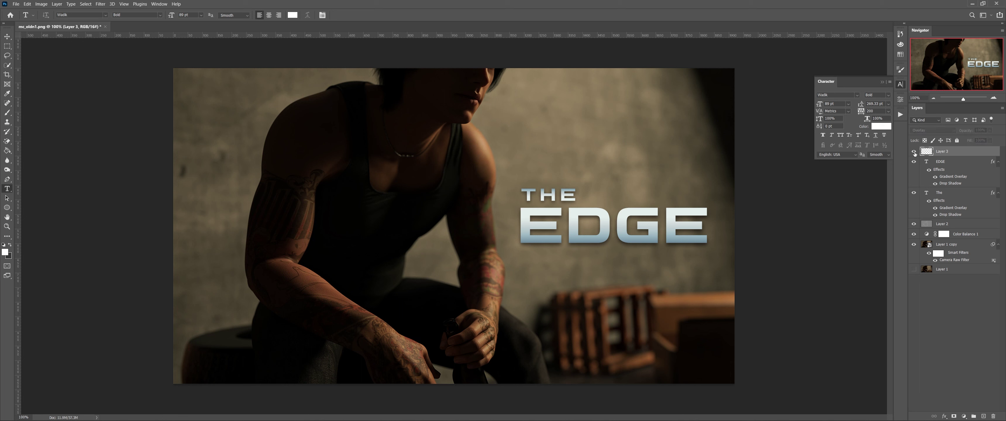
Hide the EDGE and The text layers, leaving Layer 3 and the background layers visible.
click(913, 152)
click(913, 162)
click(914, 192)
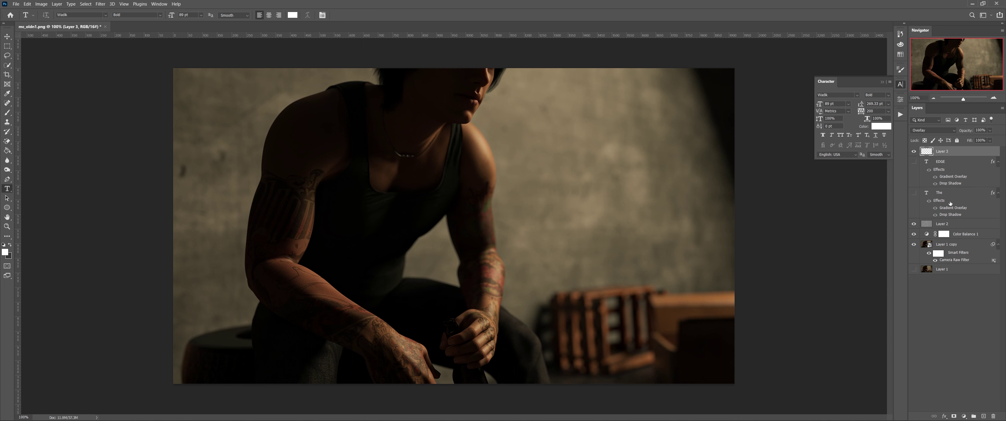
Save a PNG copy of the background artwork as MMBG in the MMTut folder under Videos, using the large file size option.
key(ctrl+alt+s)
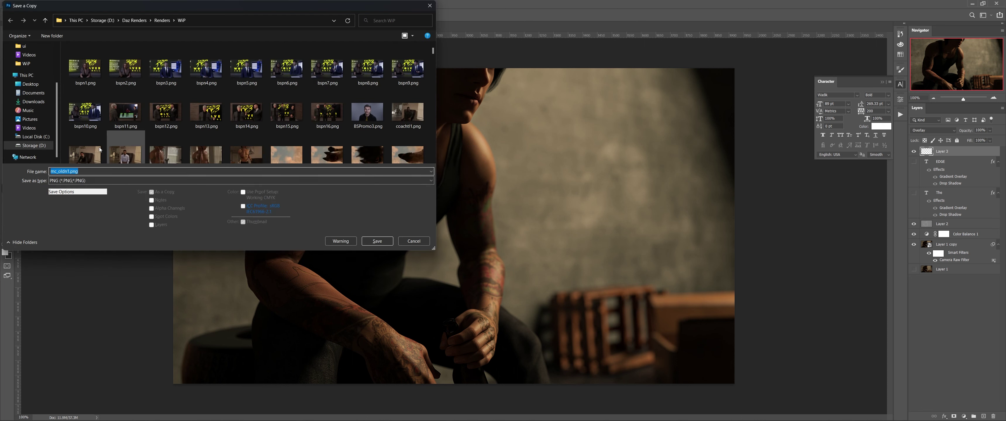
click(246, 21)
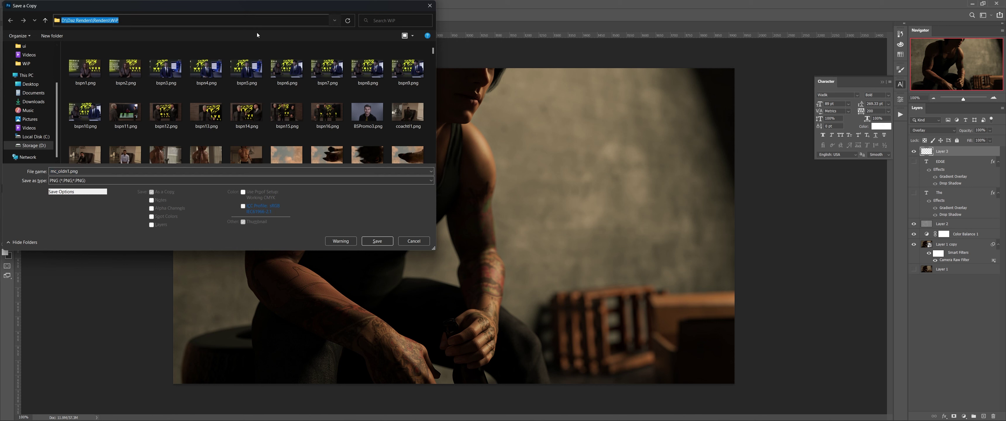
text(C:\Users\ninet\Videos\MMTut)
click(347, 21)
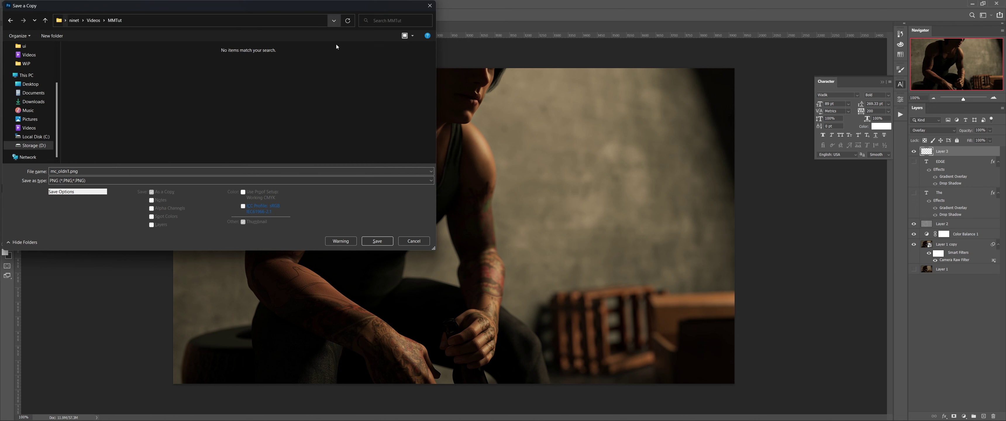
click(93, 171)
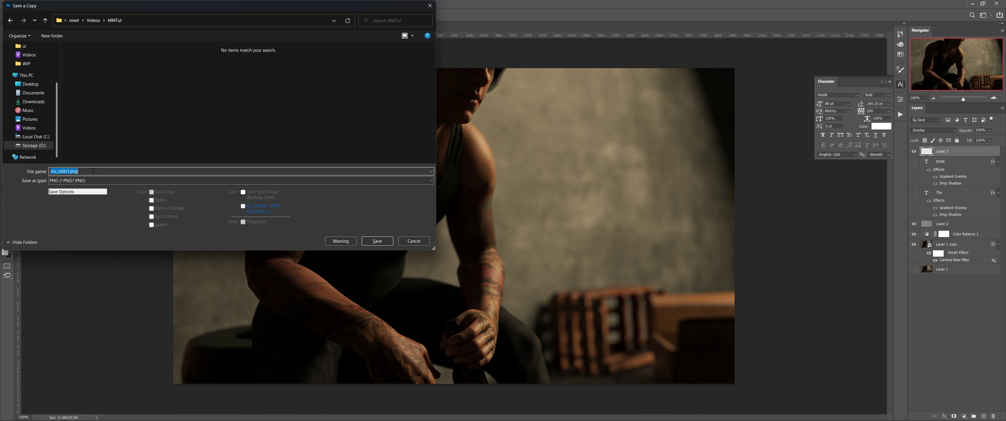
text(MMBG)
key(Return)
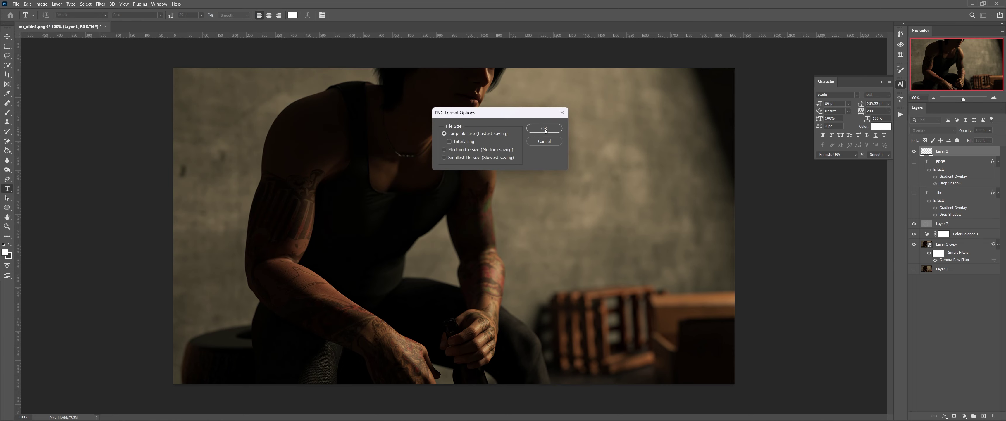
click(544, 129)
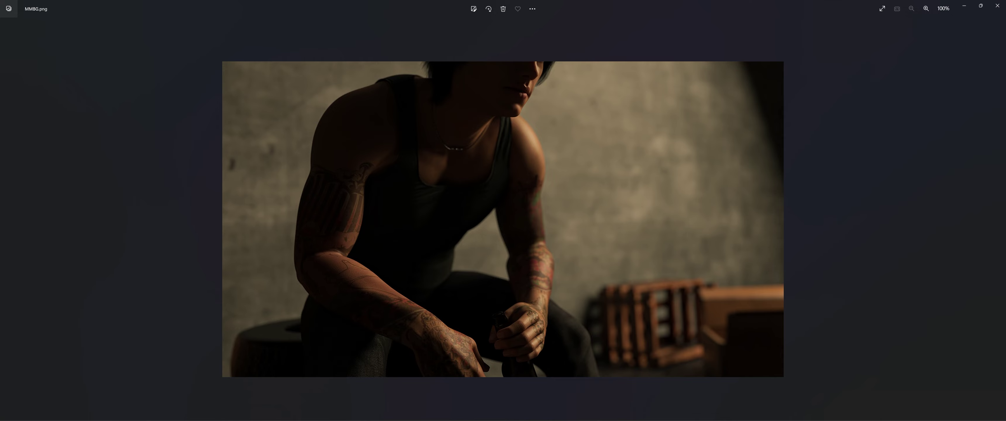
Close the MMBG.png preview, then in After Effects add that image to Comp 1 and enlarge the composition viewing area.
click(996, 6)
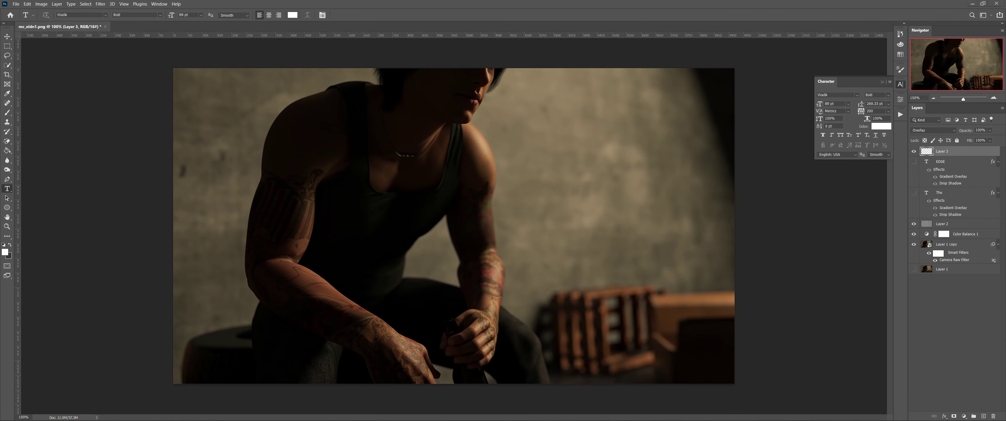
click(487, 413)
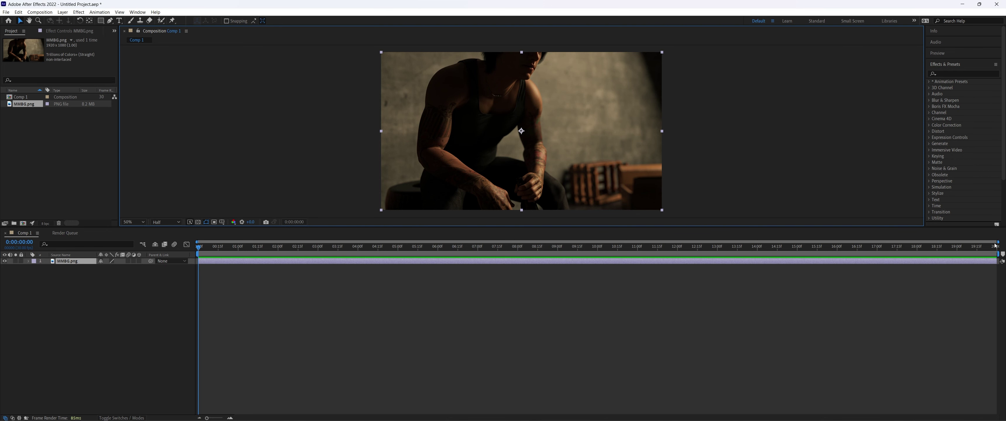
drag(952, 229, 942, 286)
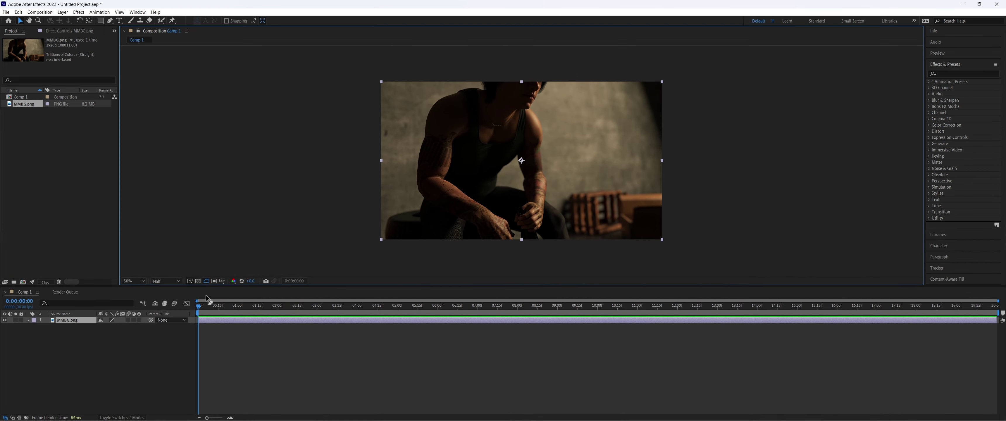
right_click(450, 210)
mouse_move(455, 217)
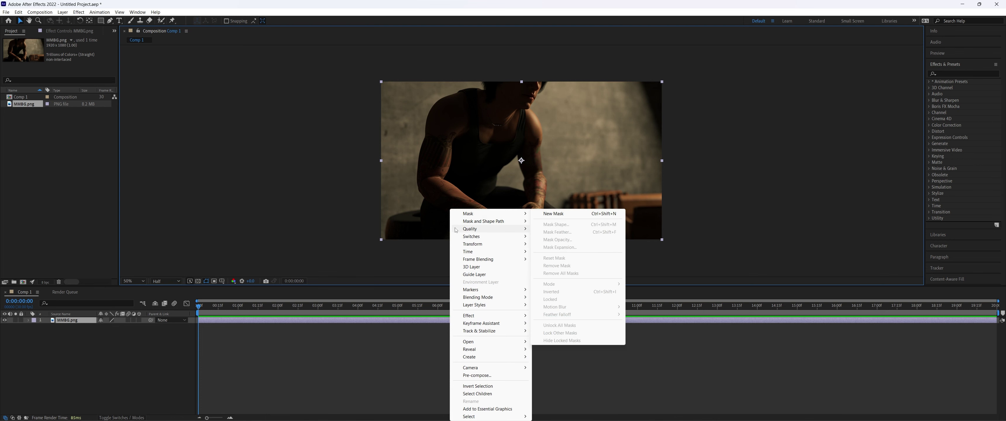
right_click(270, 243)
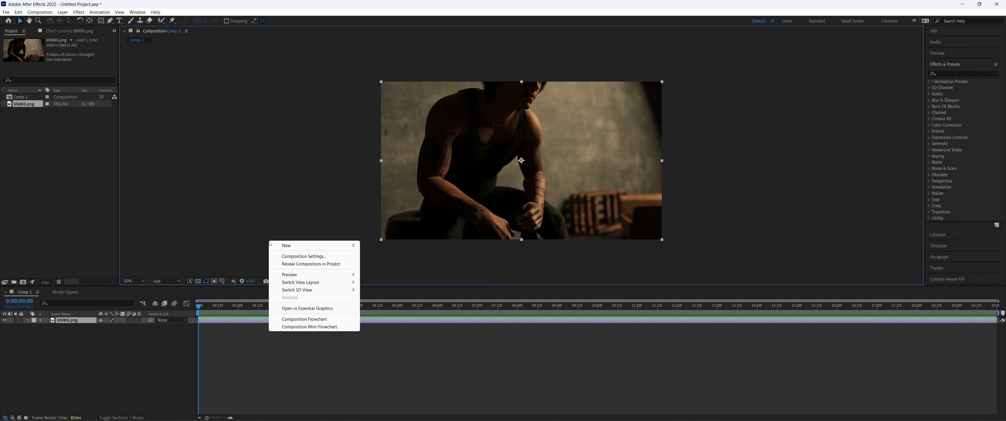
right_click(427, 199)
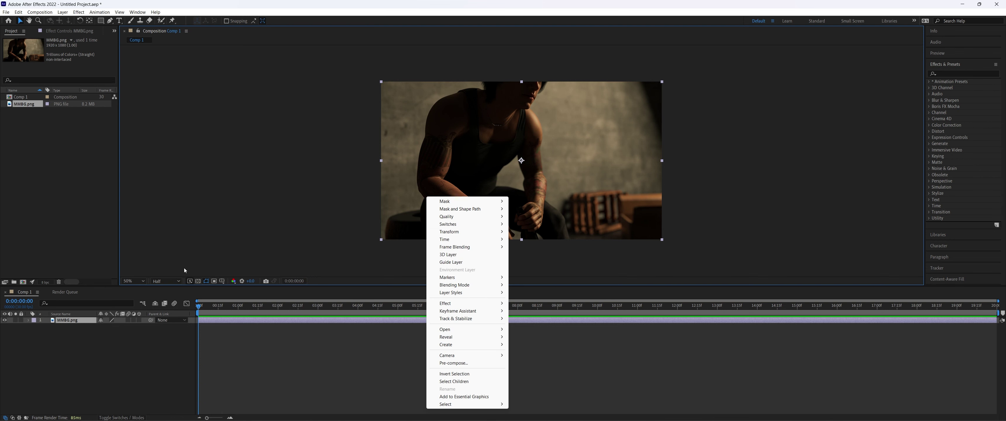
Set the composition view's magnification to fit the whole background image in the viewer.
click(134, 280)
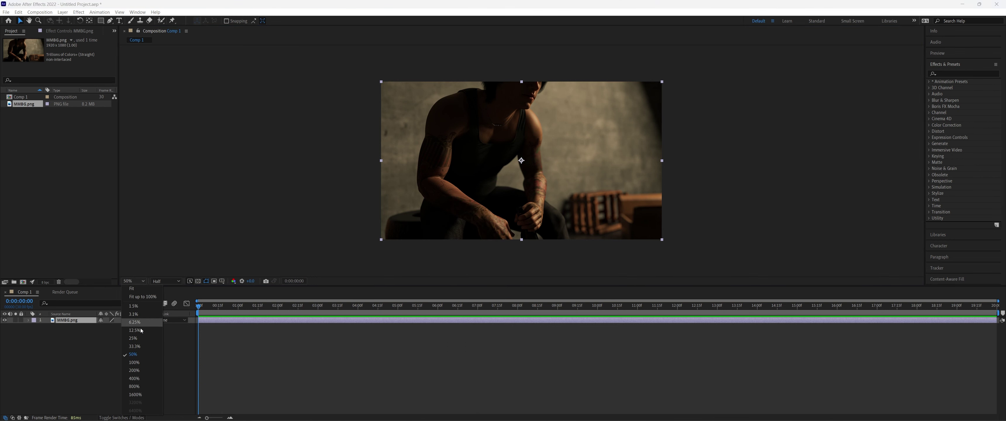
click(135, 363)
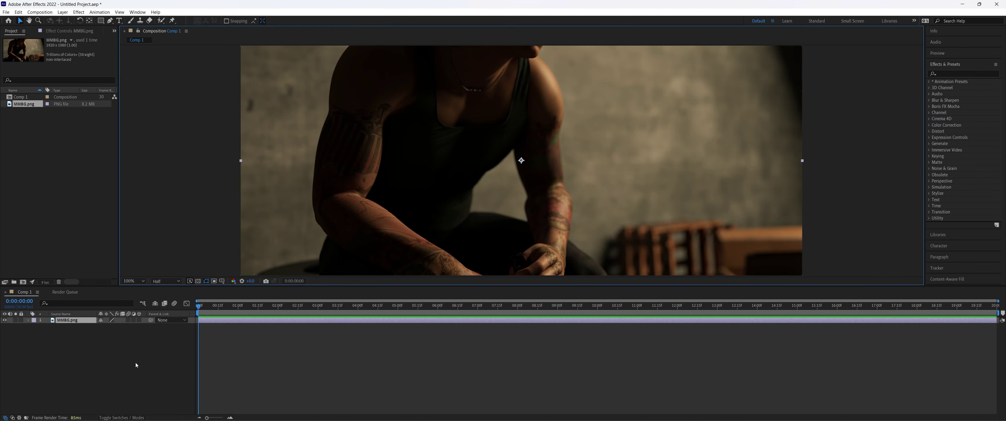
click(145, 281)
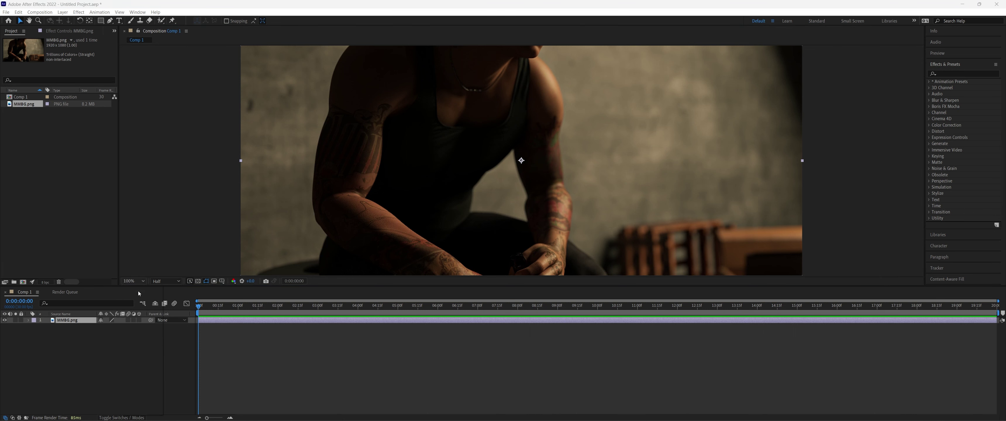
click(137, 290)
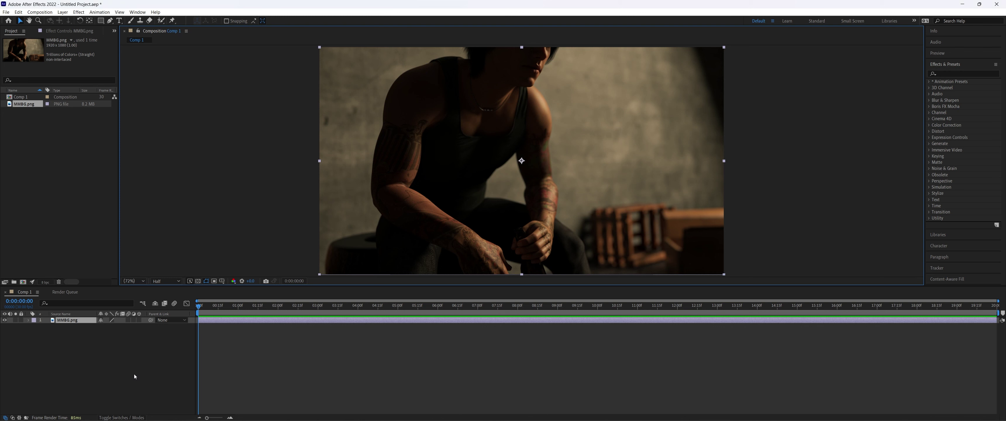
click(137, 363)
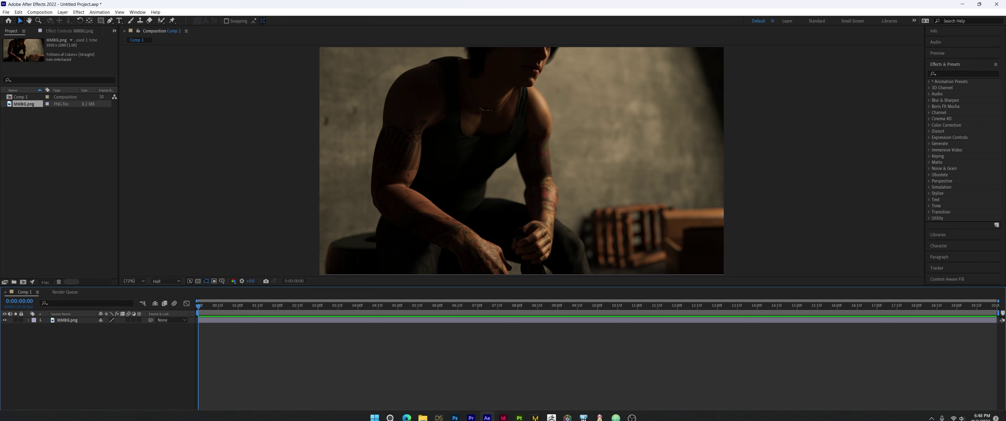
Switch to Photoshop and show only the EDGE and The text layers, hiding Layer 3 and all background layers.
click(454, 412)
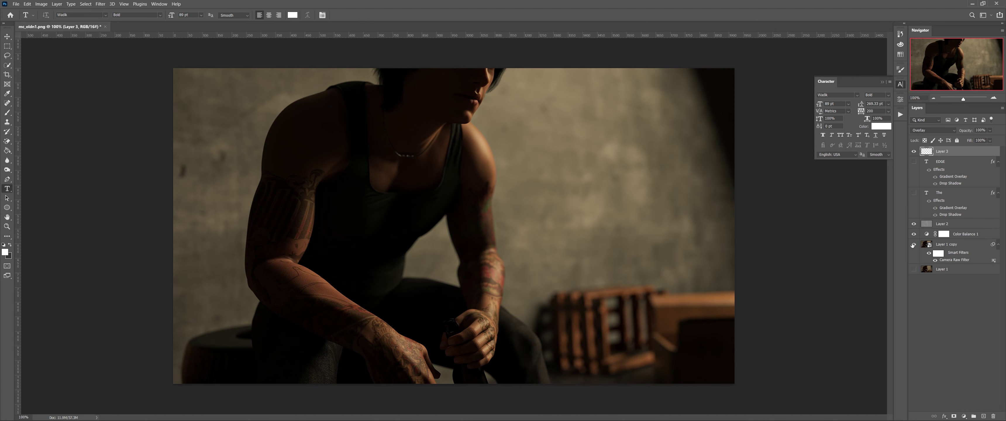
drag(912, 246, 914, 151)
click(914, 192)
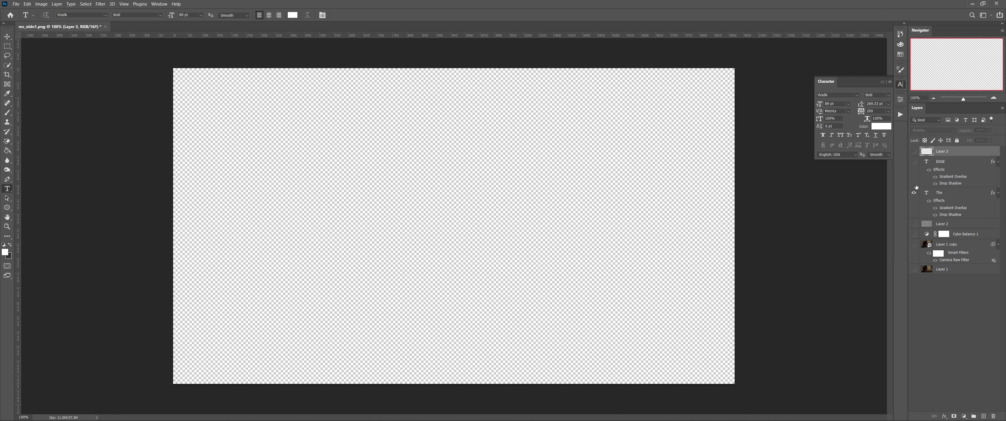
click(912, 161)
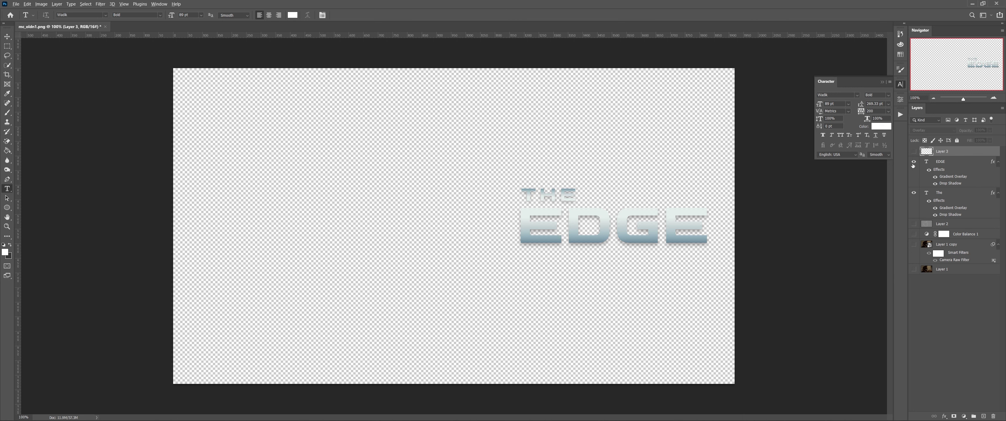
Save a PNG copy of the transparent title as MMLOGO in the MMTut folder under Videos, using the large file size option.
key(ctrl+alt+s)
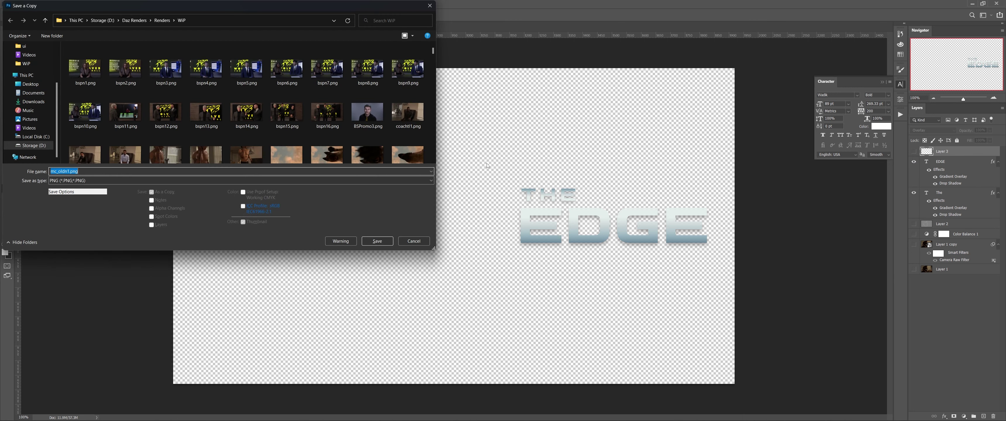
click(314, 18)
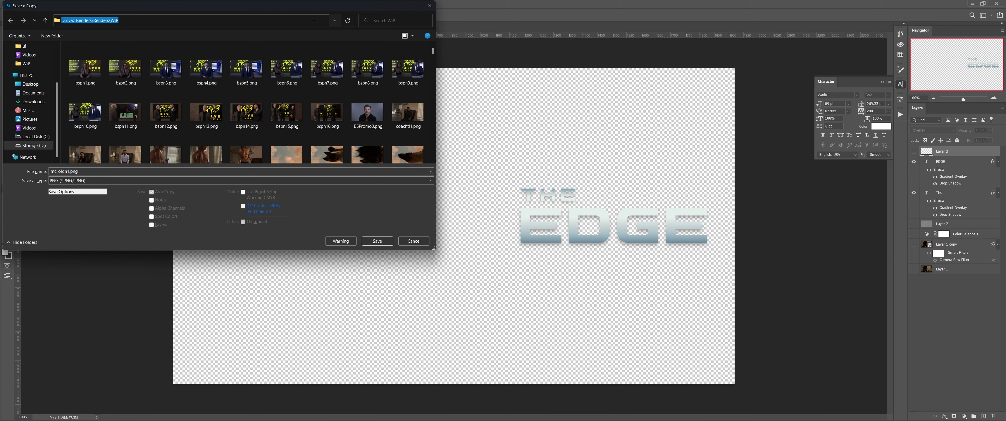
text(C:\Users\ninet\Videos\MMTut)
click(346, 24)
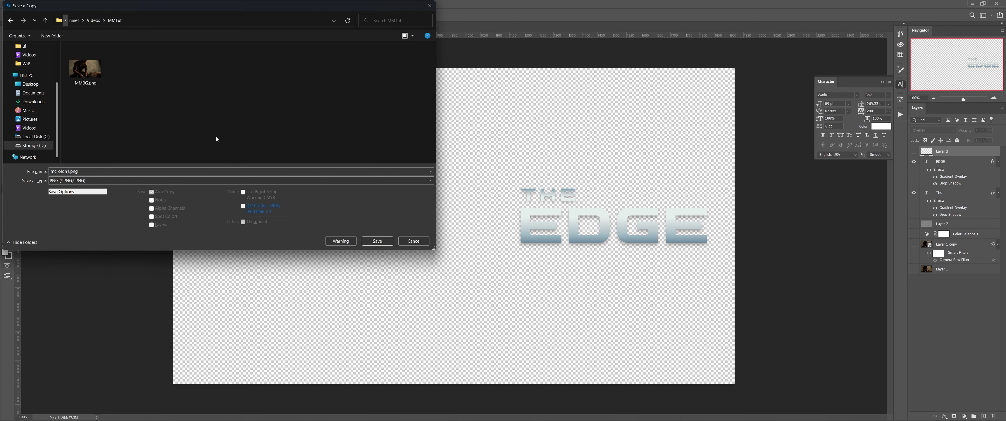
click(86, 171)
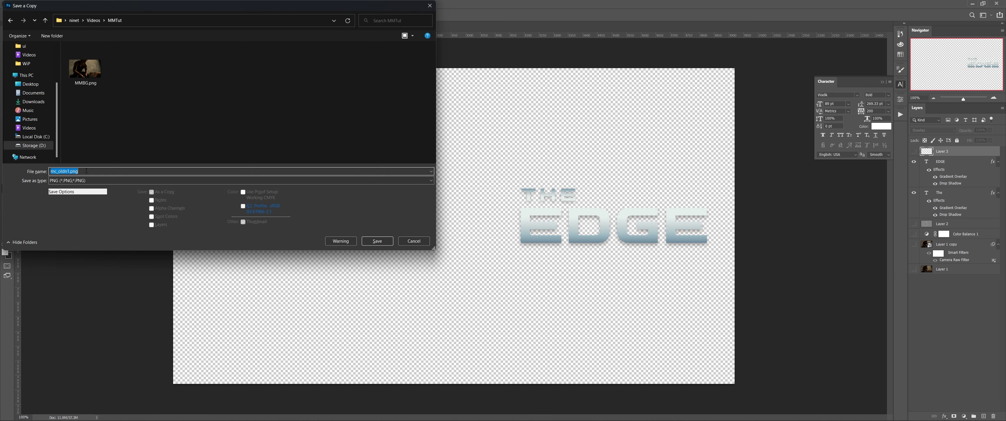
text(MMLOGO)
key(Return)
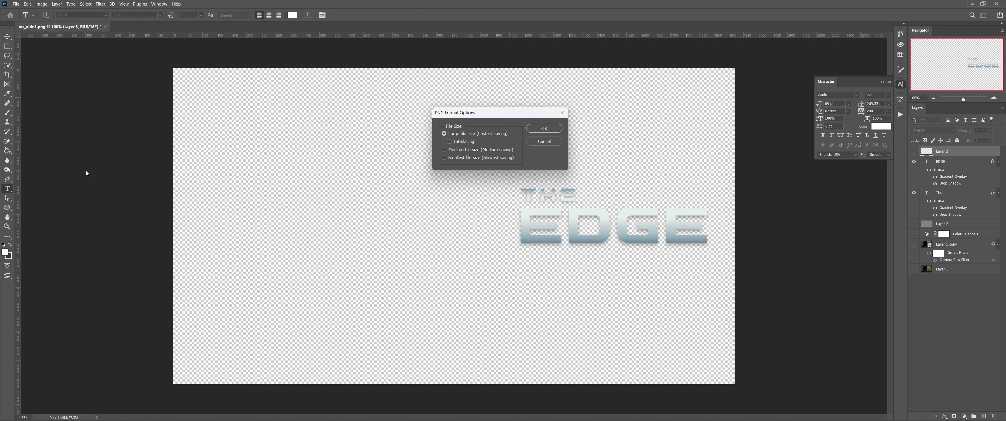
key(Return)
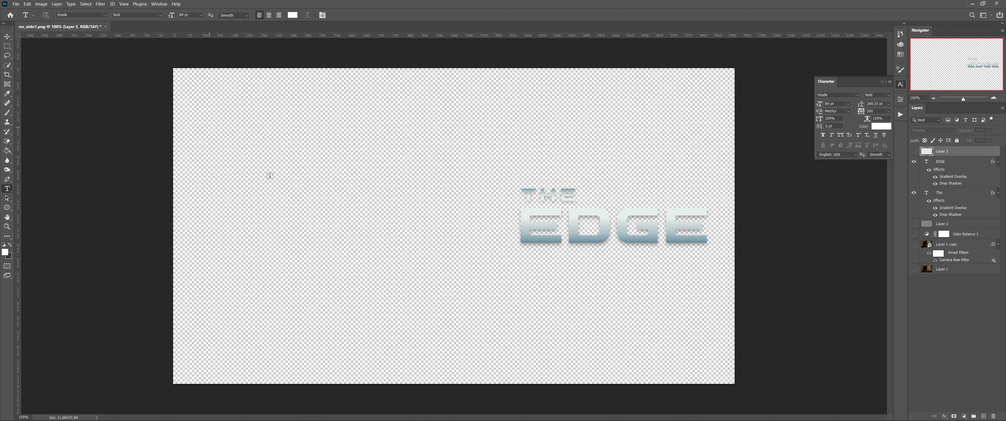
Switch to After Effects and place MMLOGO.png above the MMBG.png layer in Comp 1.
mouse_move(483, 417)
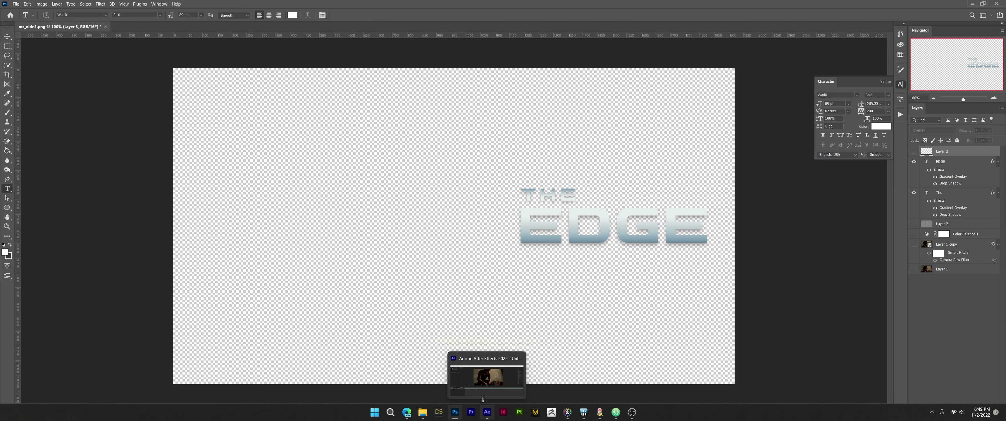
click(489, 385)
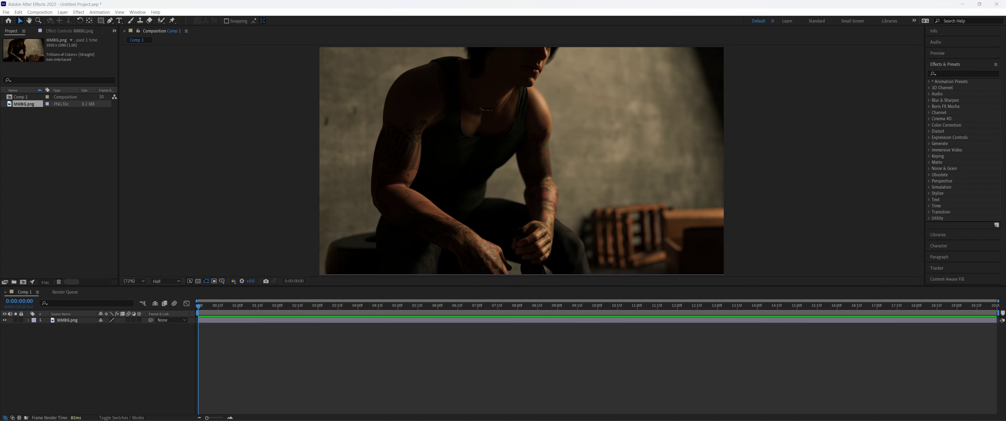
drag(490, 385, 154, 348)
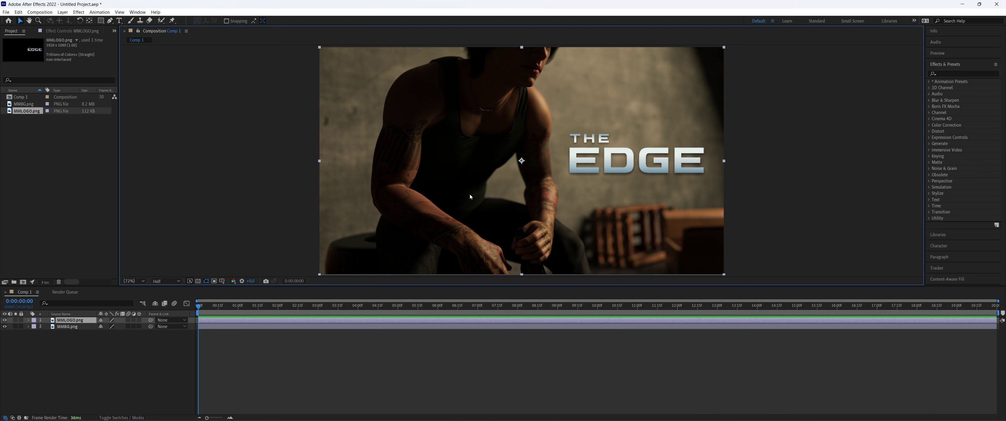
Scale the MMBG.png layer in Comp 1 to 103%.
click(28, 326)
click(35, 333)
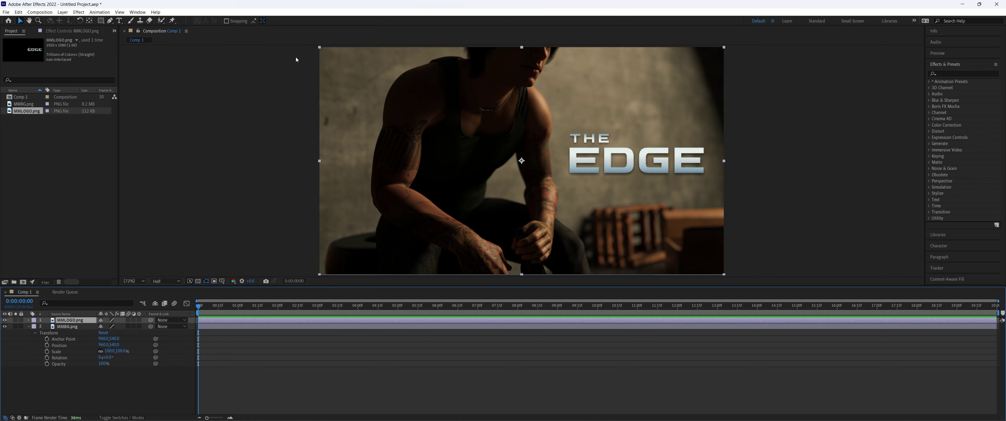
click(109, 350)
text(103)
key(Return)
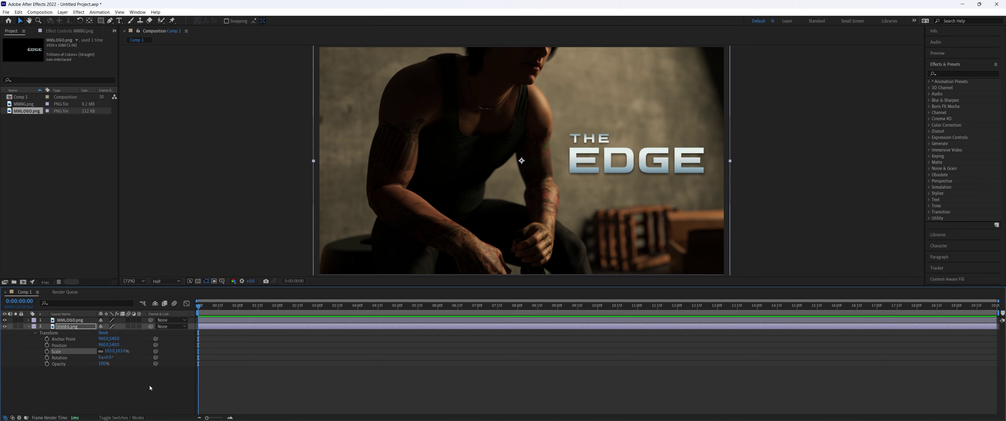
Switch to Photoshop and show the Layer 2, Color Balance 1 and Layer 1 copy layers again.
mouse_move(352, 420)
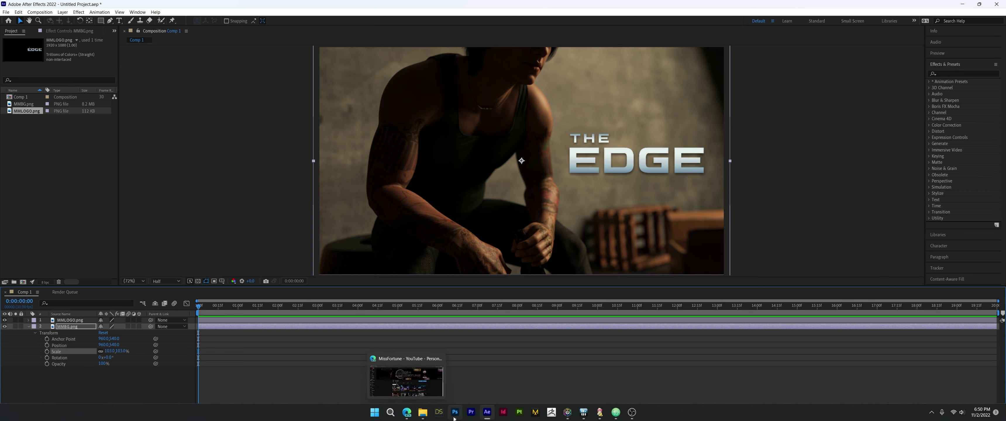
click(454, 414)
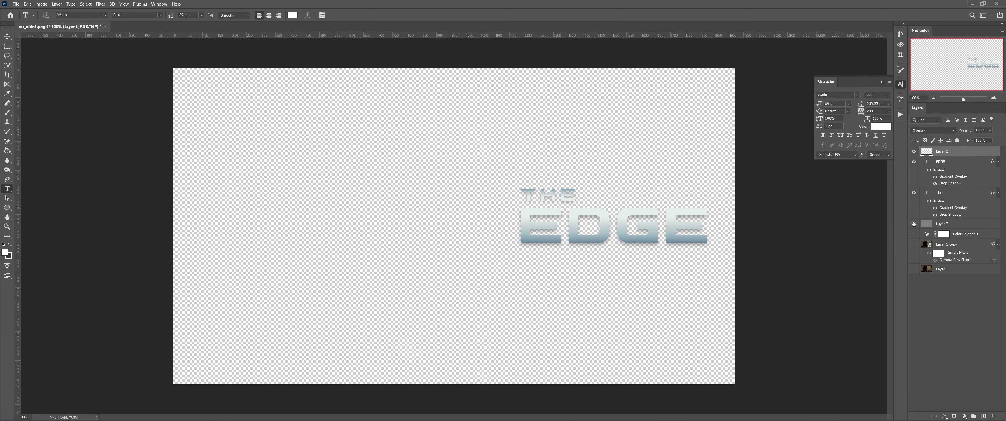
click(913, 234)
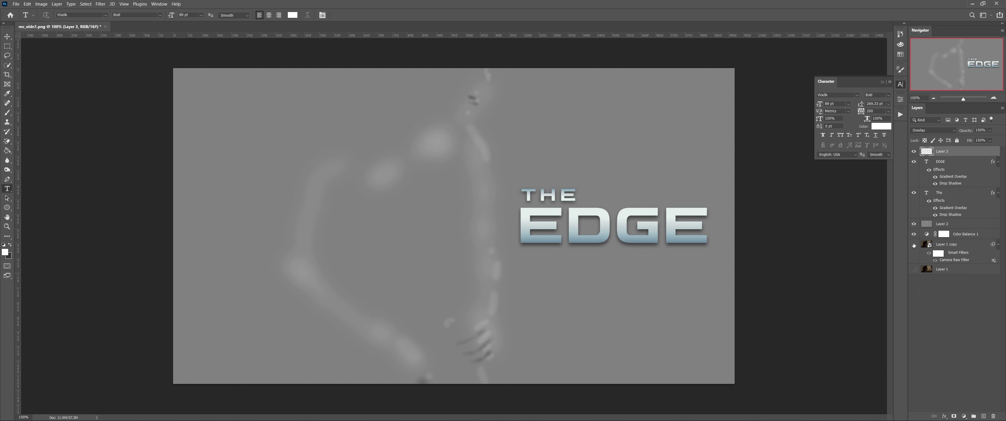
click(914, 245)
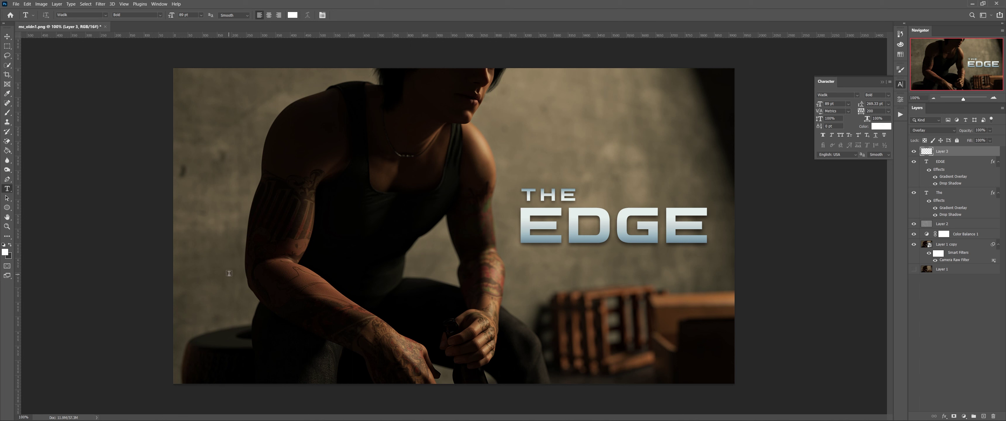
Choose the Gradient tool in place of the Paint Bucket tool.
click(7, 151)
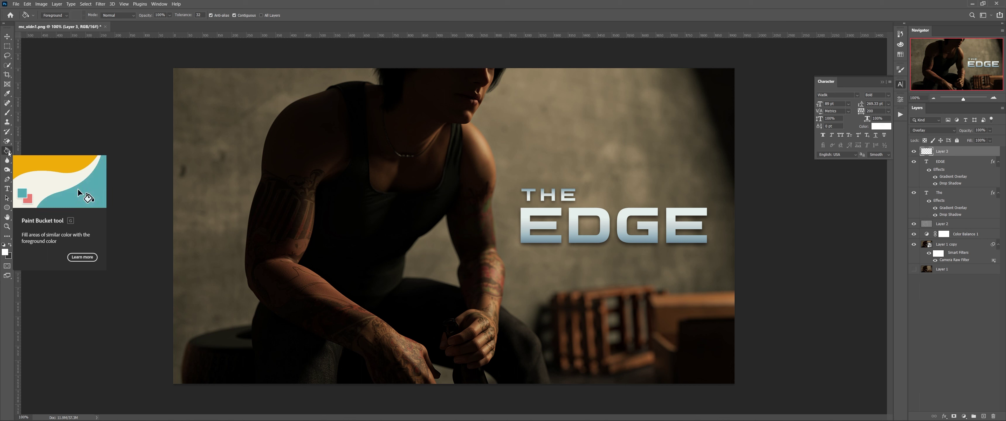
right_click(7, 152)
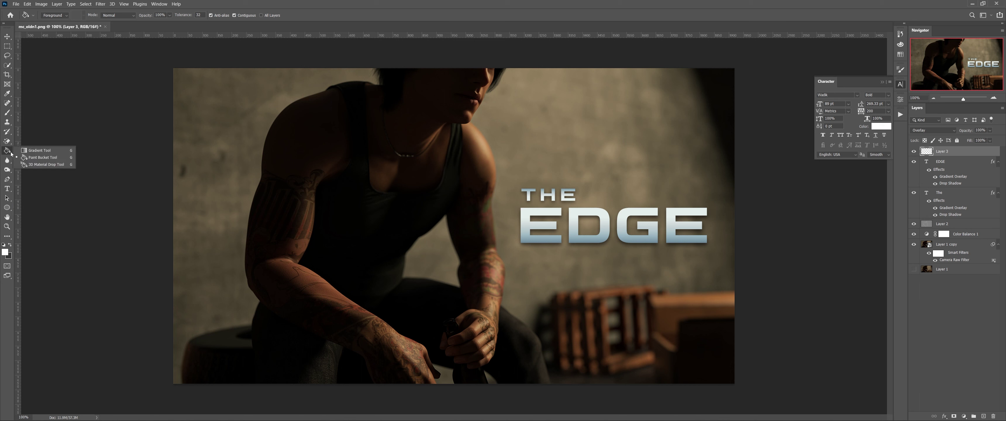
click(34, 151)
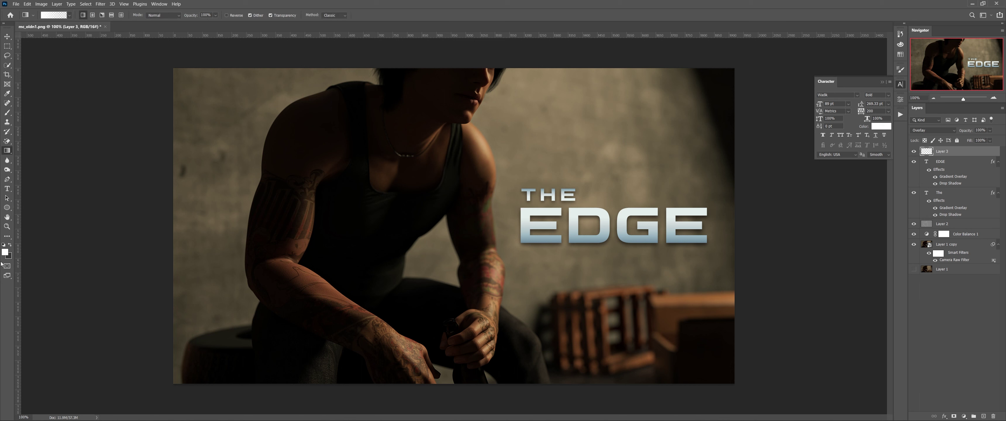
Set the foreground color to light blue #6daeff, starting from a color sampled from the EDGE title.
click(5, 252)
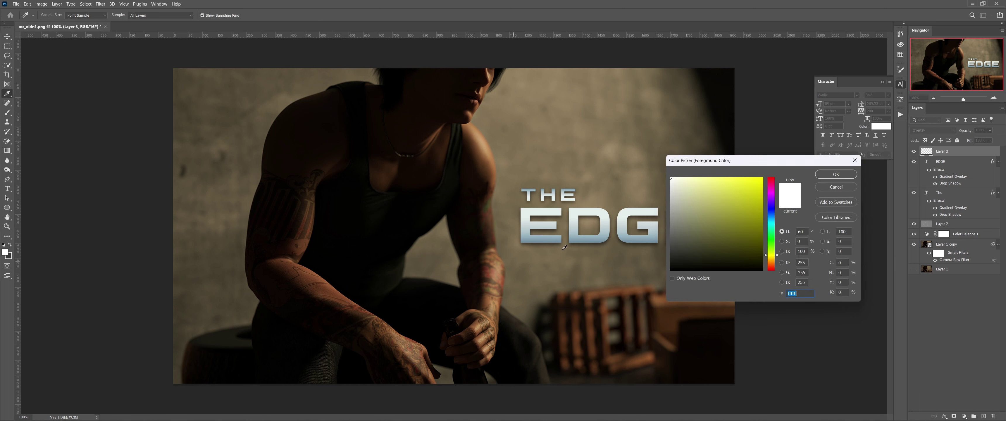
click(582, 234)
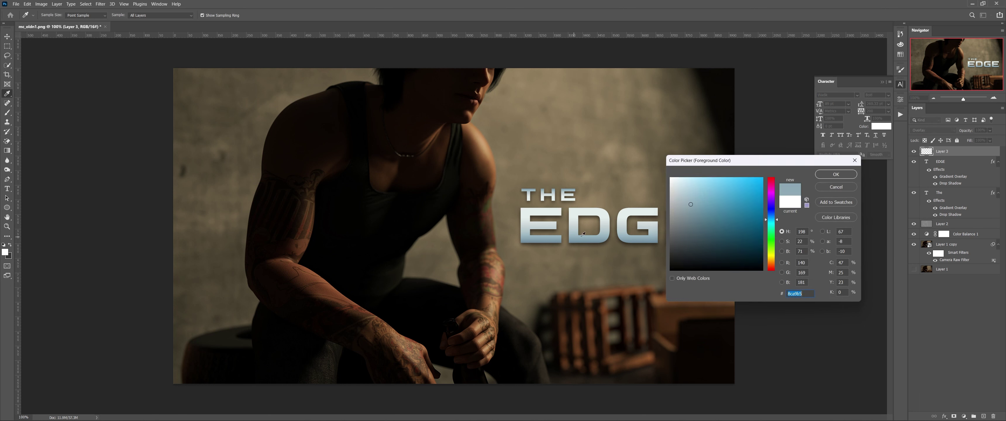
mouse_move(714, 189)
mouse_down()
mouse_move(690, 176)
mouse_move(710, 166)
mouse_up()
drag(769, 220, 770, 216)
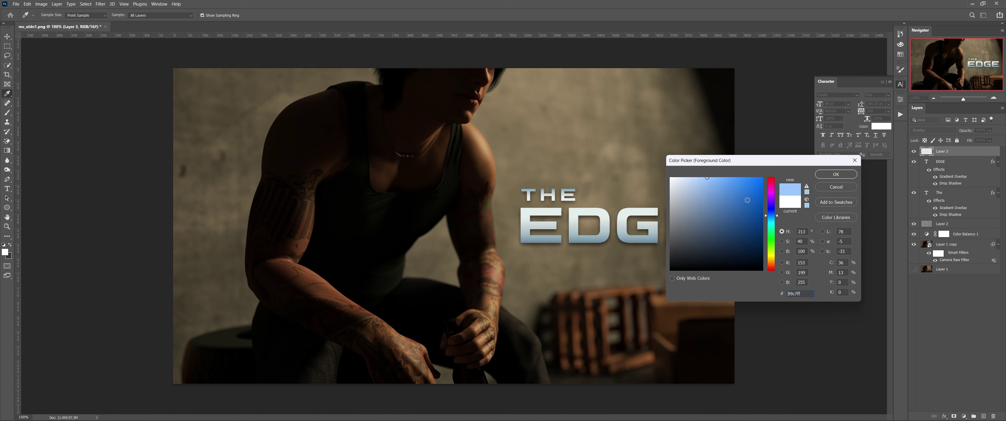
drag(706, 178, 724, 166)
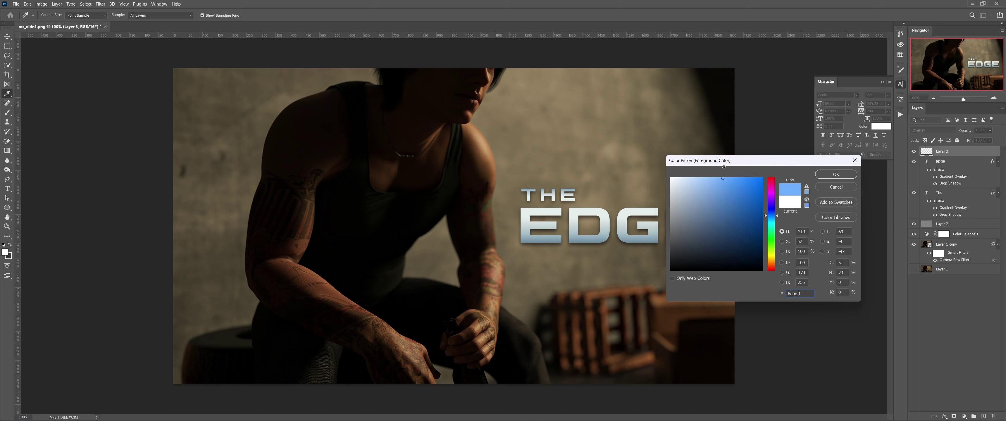
click(834, 174)
key(g)
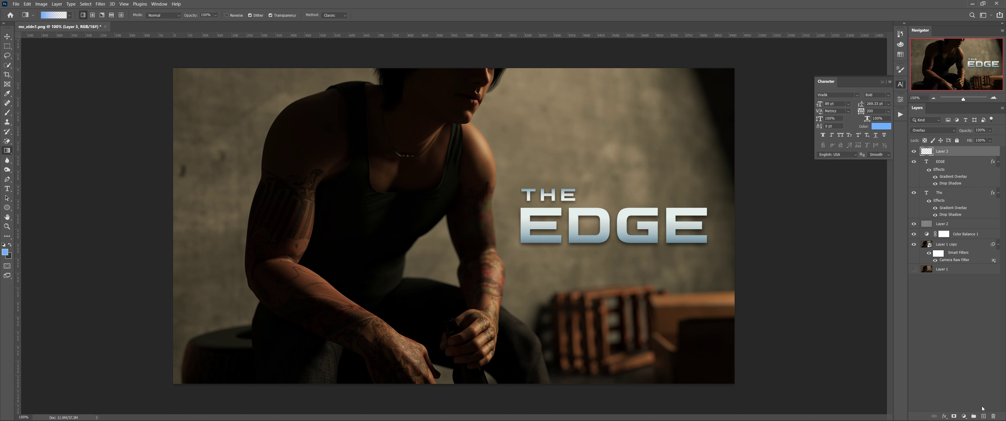
Add a new layer named Gradient above Layer 3 and set the Gradient tool to radial.
click(983, 416)
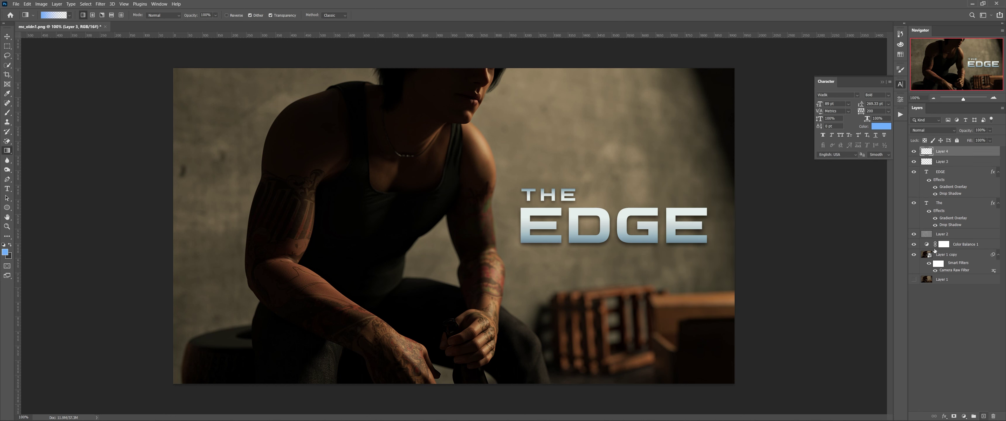
click(914, 161)
double_click(944, 152)
text(Gradient)
key(Return)
click(93, 15)
Try light blue radial glows of different sizes beside the man's shoulder and arm, undoing each one.
drag(209, 193, 100, 186)
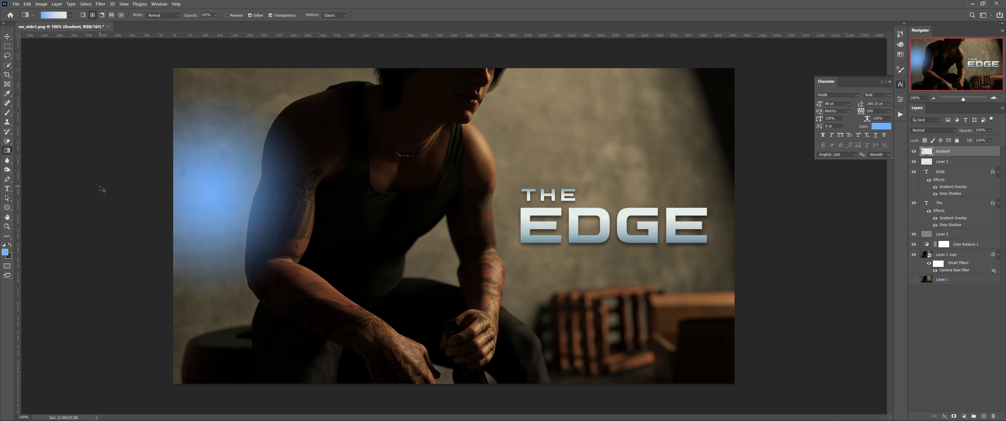
key(ctrl+z)
drag(213, 193, 16, 193)
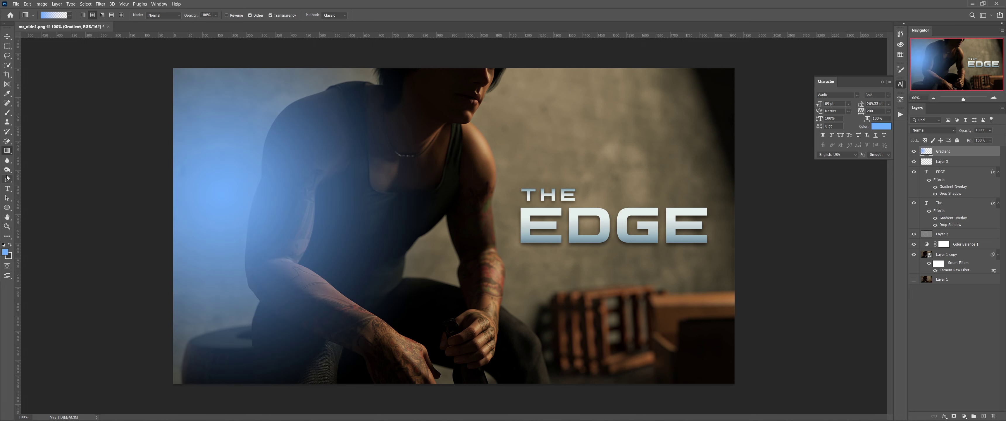
key(ctrl+z)
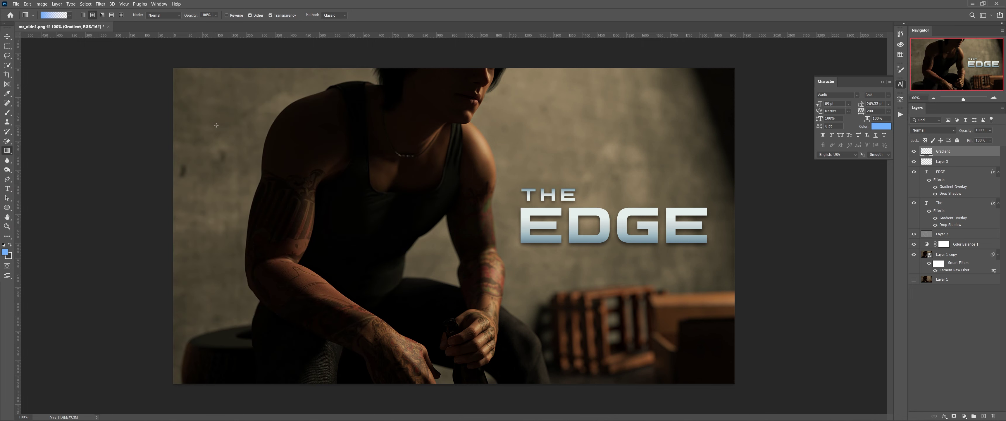
drag(215, 125, 134, 43)
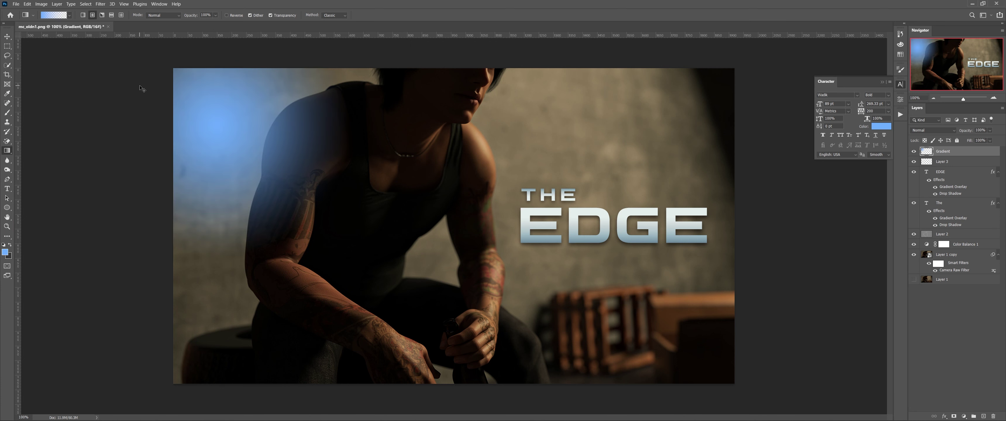
key(ctrl+z)
Draw a light blue radial glow beside the man's arm, try moving it down past the canvas edge, and undo both.
drag(218, 236, 53, 231)
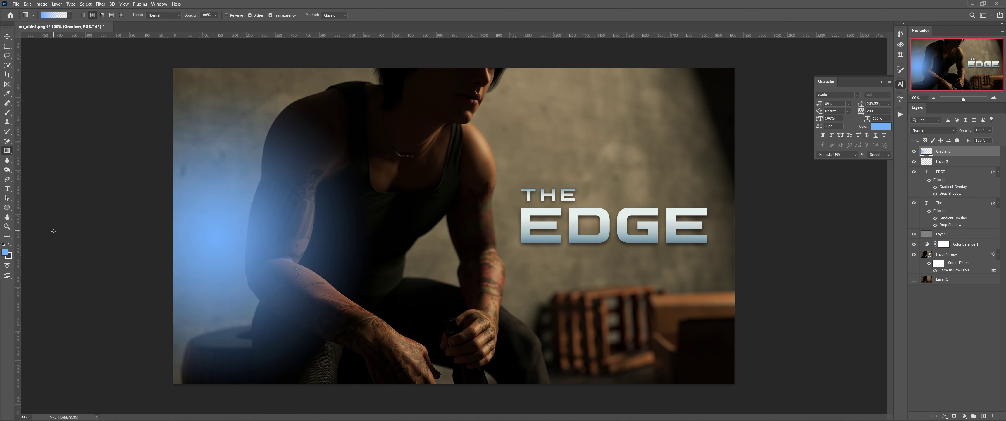
click(7, 36)
drag(242, 236, 246, 411)
key(ctrl+z)
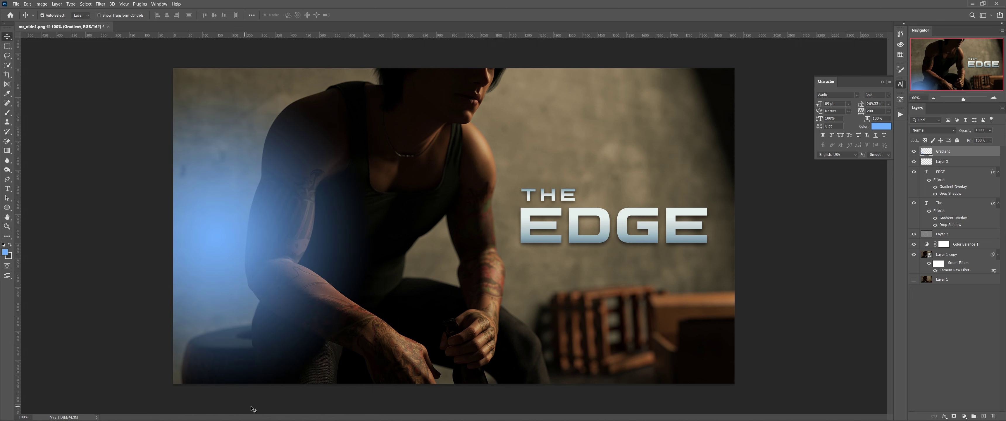
key(ctrl+z)
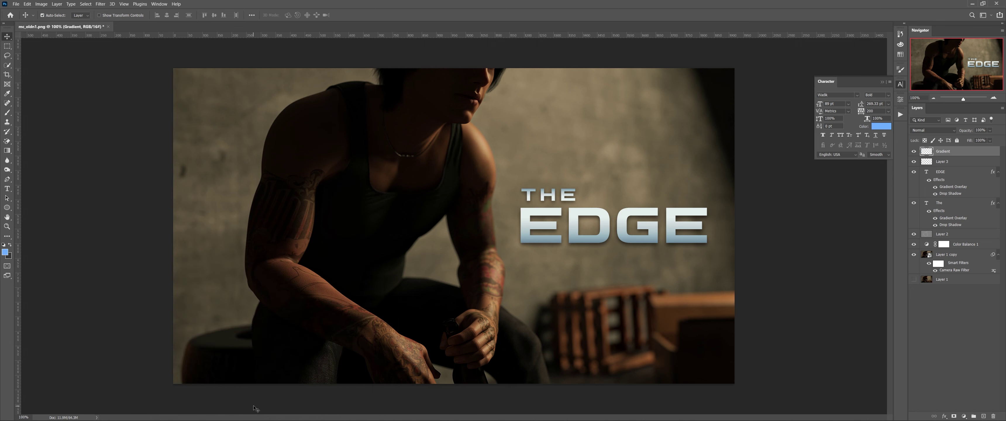
Set the foreground color to light orange #ffbf6d.
click(5, 253)
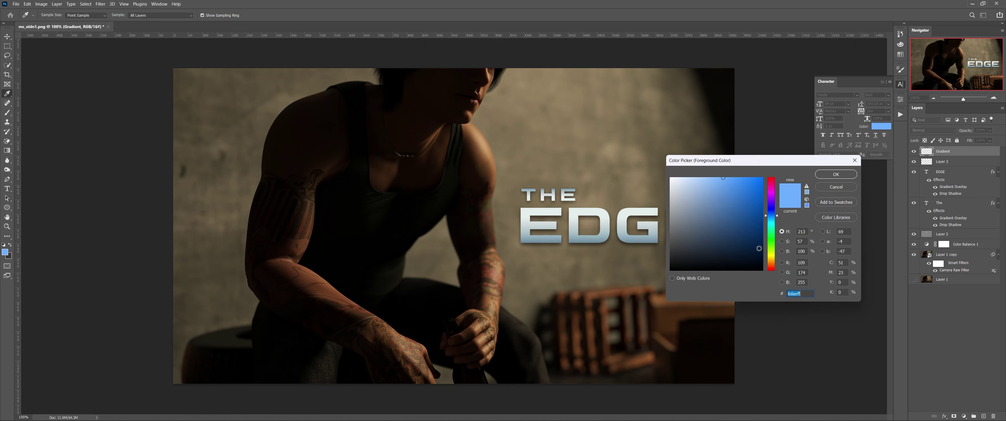
drag(774, 256, 774, 262)
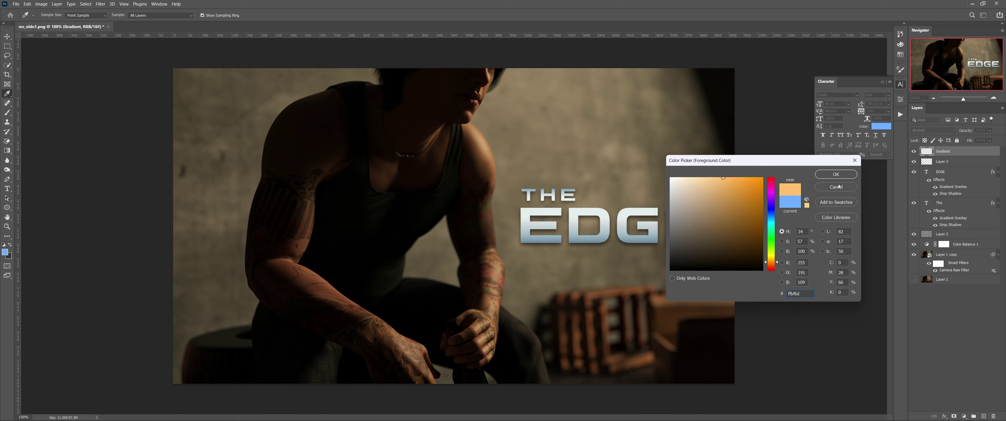
click(835, 175)
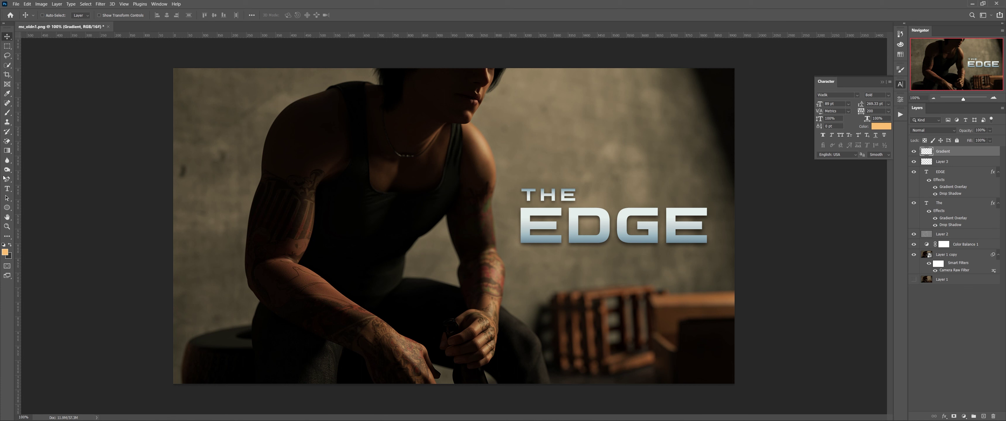
Draw a medium-sized light orange radial gradient beside the man's forearm on the Gradient layer, undoing the larger and smaller attempts.
click(7, 150)
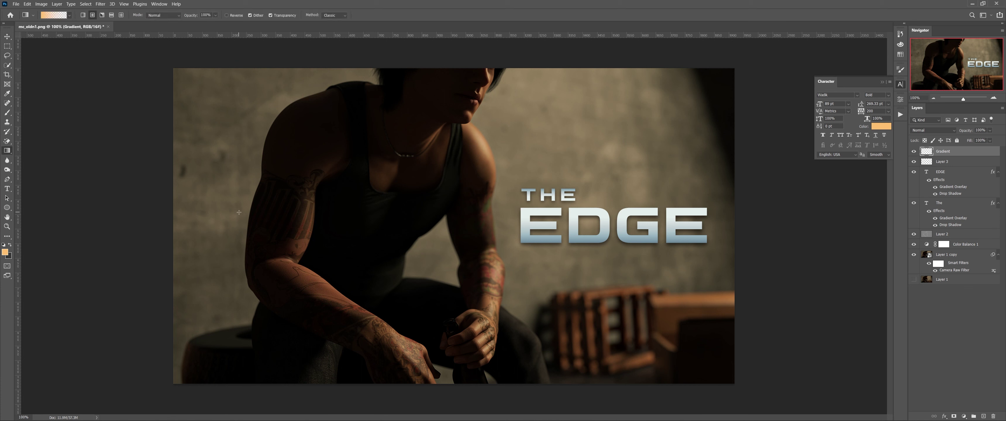
drag(239, 211, 1, 208)
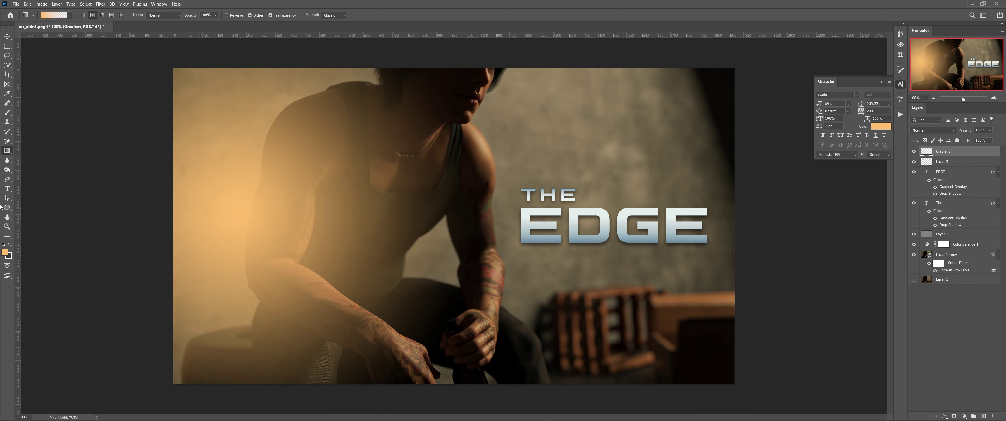
key(ctrl+z)
drag(232, 275, 137, 275)
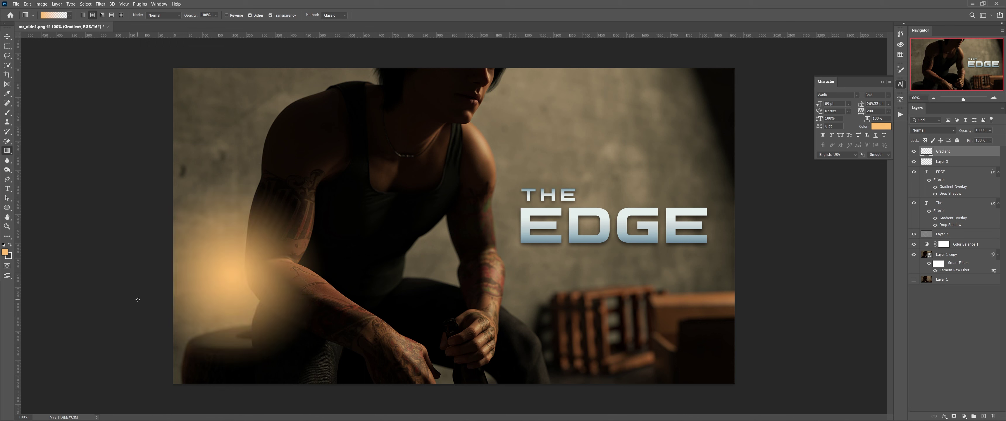
key(ctrl+z)
drag(221, 261, 78, 262)
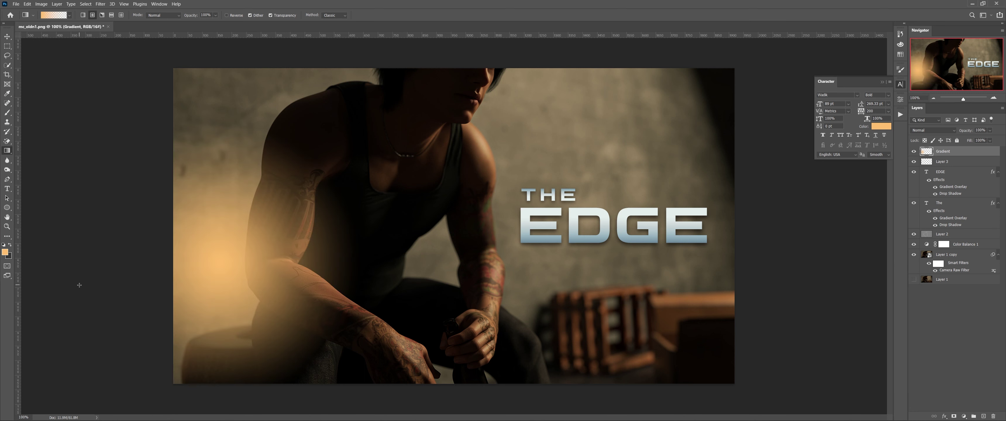
Move the orange glow to the image's lower-left corner and transform it to about 128% width and 59% height.
click(7, 36)
drag(295, 255, 249, 411)
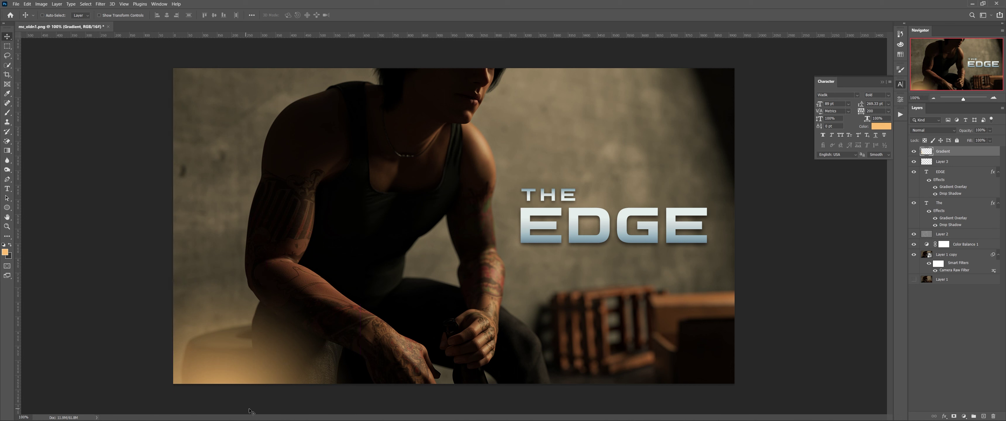
key(ctrl+t)
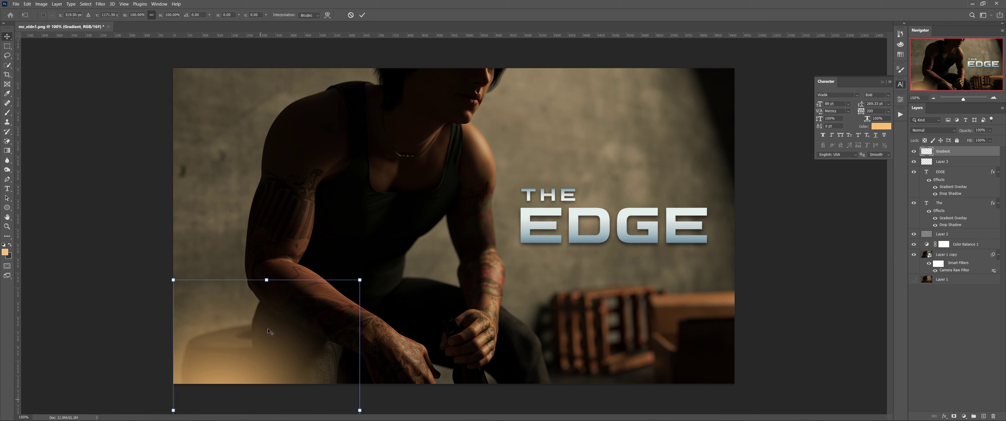
drag(266, 278, 259, 322)
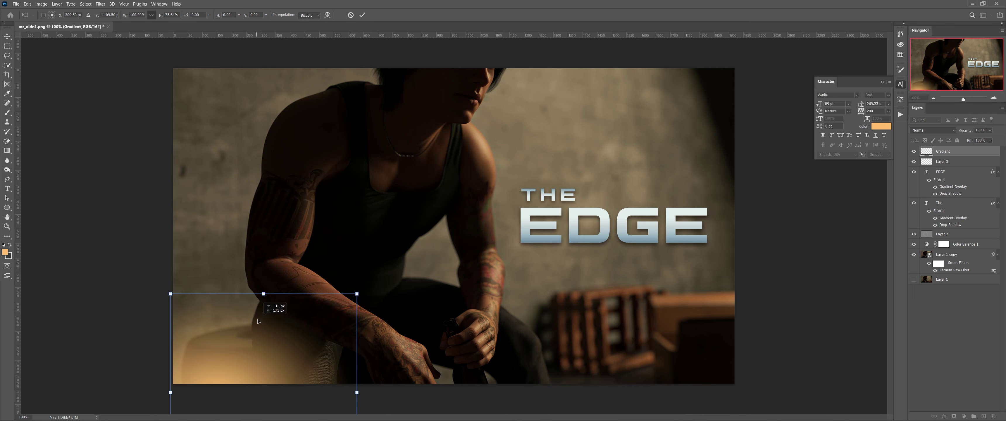
drag(263, 293, 265, 327)
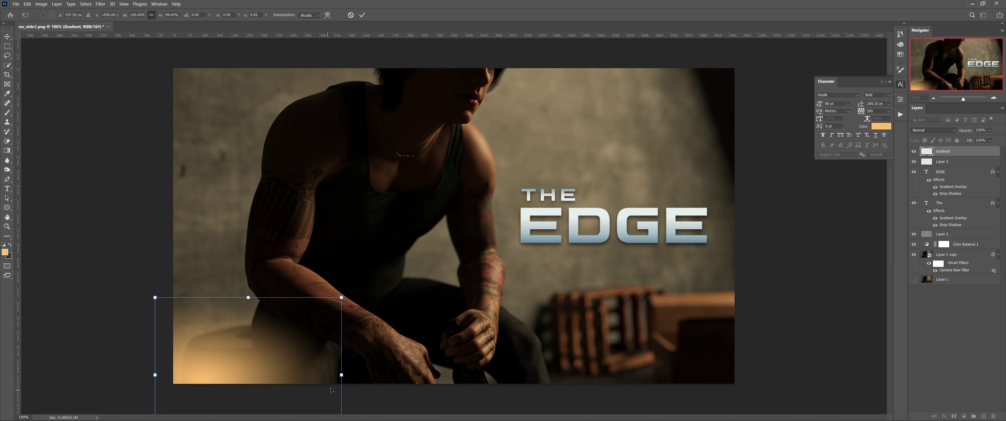
drag(341, 376, 400, 374)
drag(320, 361, 327, 370)
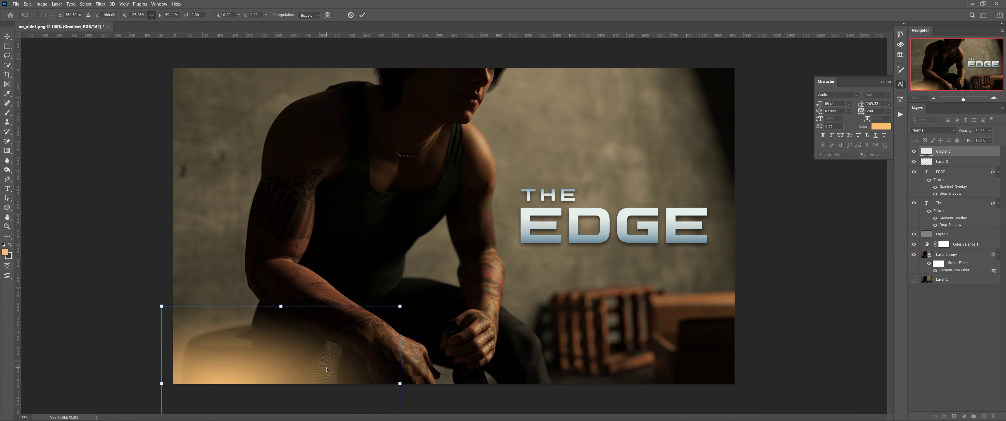
key(Return)
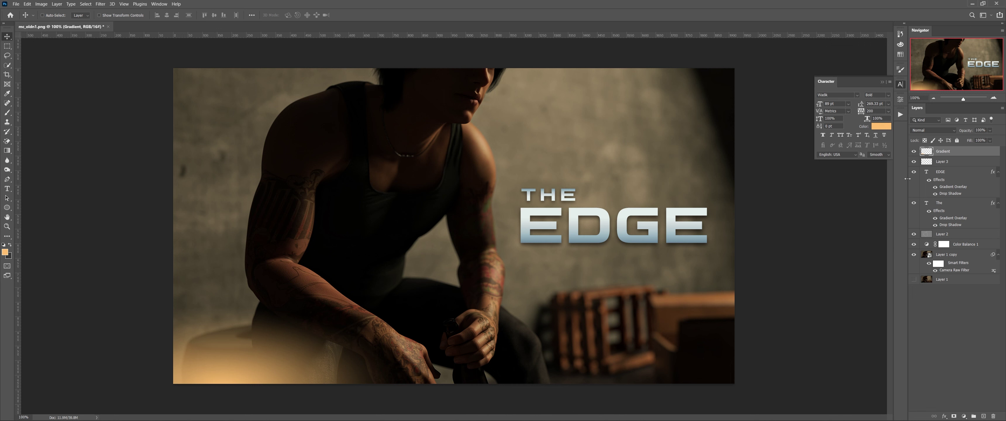
Compare the image with and without the Gradient layer, and set that layer's blend mode to Screen.
click(914, 151)
click(914, 151)
click(934, 130)
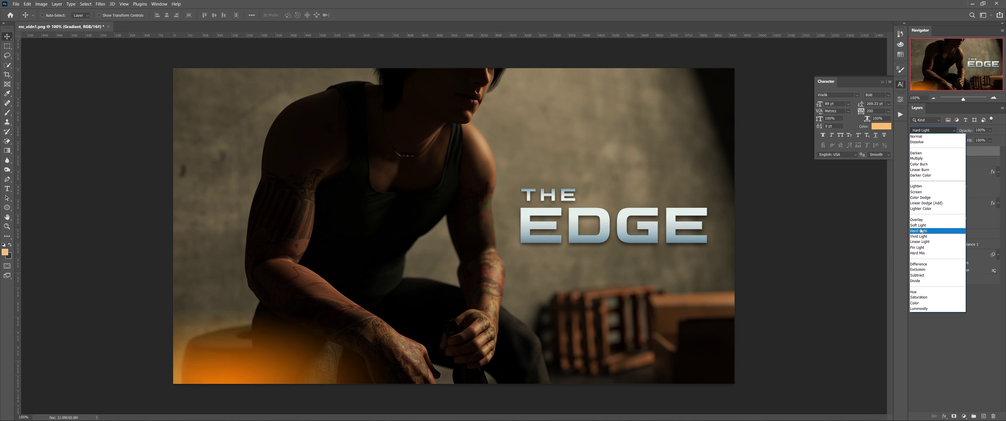
click(926, 194)
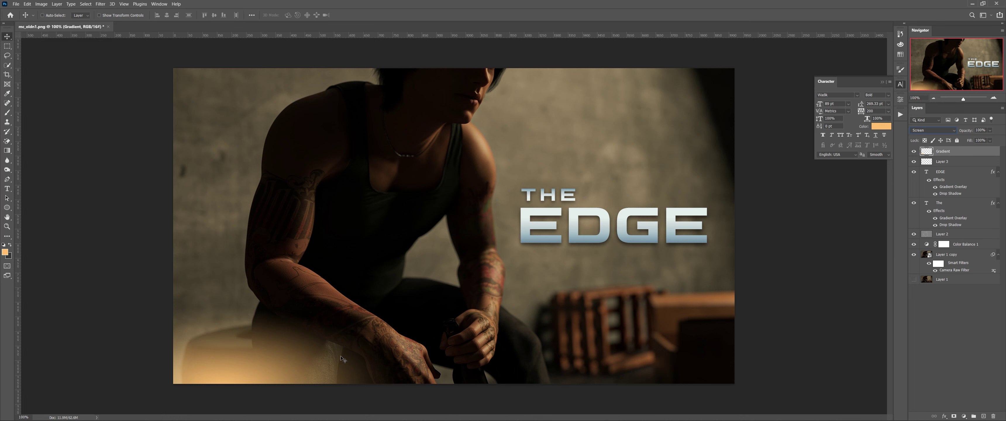
Move the orange glow to the image's upper-right corner above the title and bring up its Free Transform options.
drag(302, 370, 691, 82)
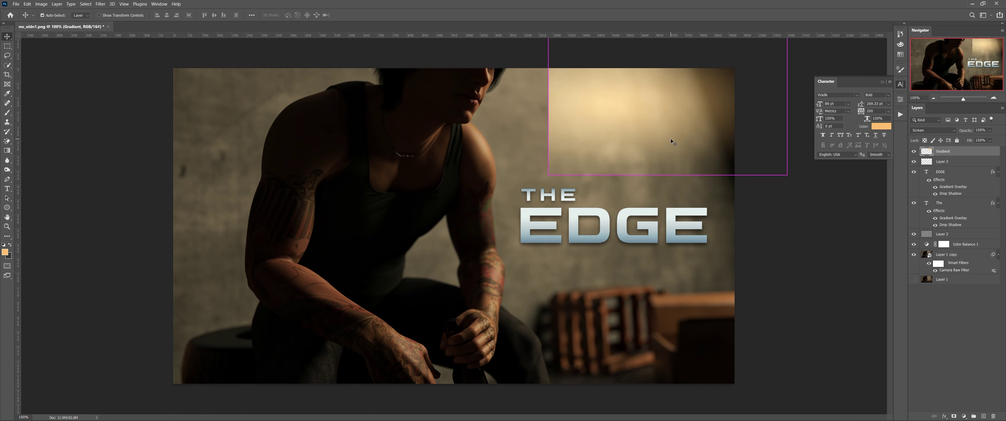
key(ctrl+t)
right_click(635, 121)
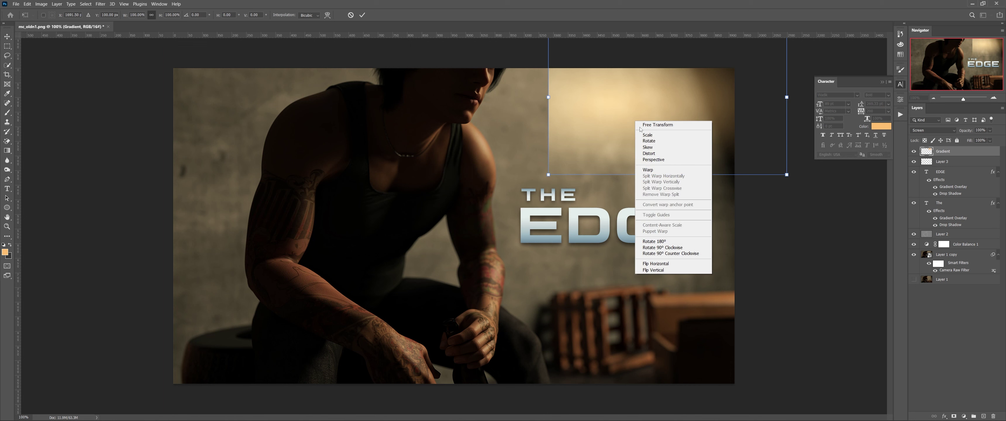
Flip the gradient glow layer vertically and horizontally and place it in the image's upper-right corner.
click(644, 270)
right_click(640, 122)
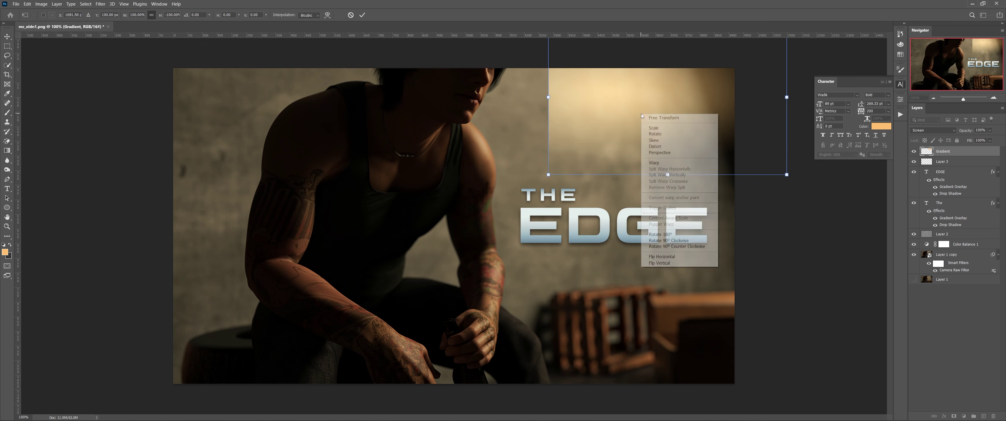
click(679, 254)
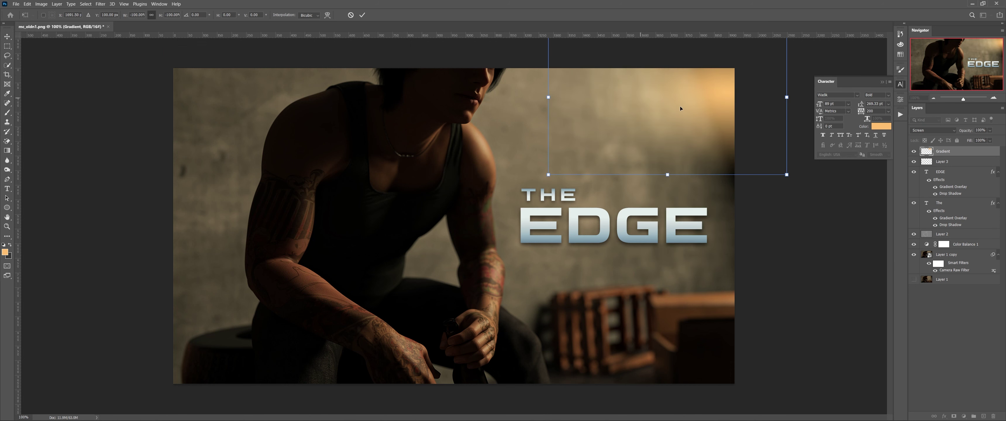
drag(680, 106, 736, 114)
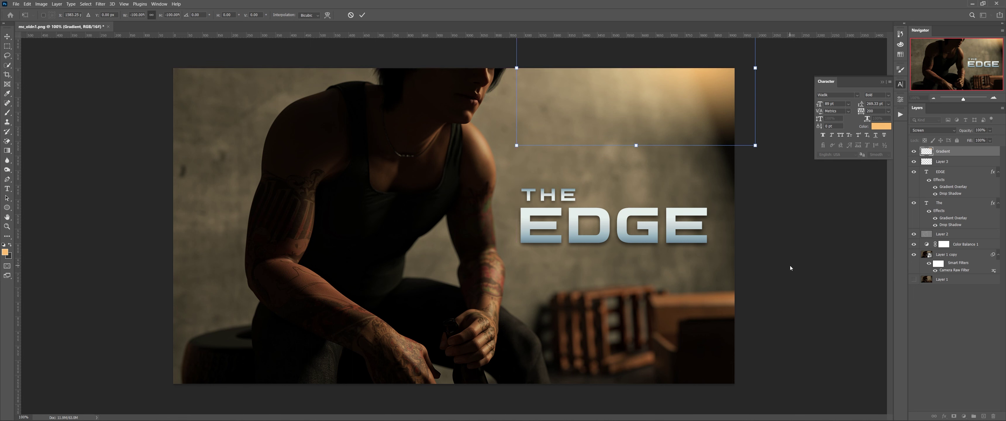
key(Return)
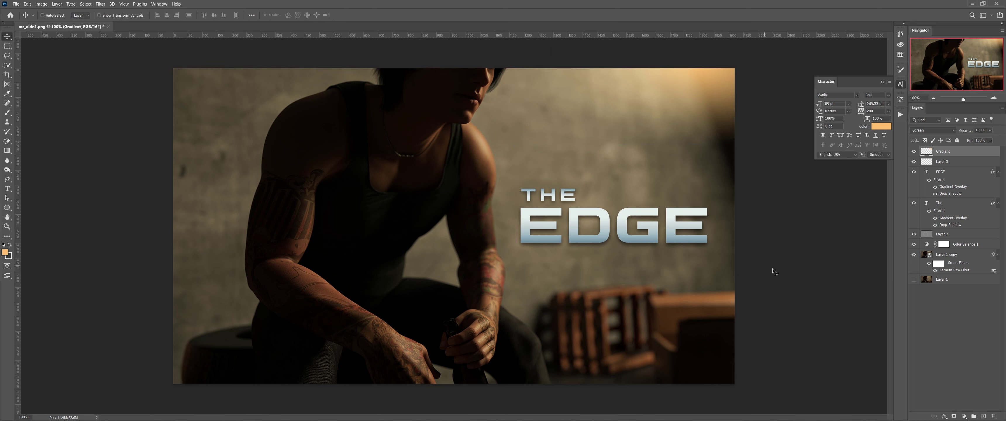
Duplicate the glow into the image's lower-right corner, flipped vertically, and set the copy's opacity to 82%.
drag(655, 86, 677, 418)
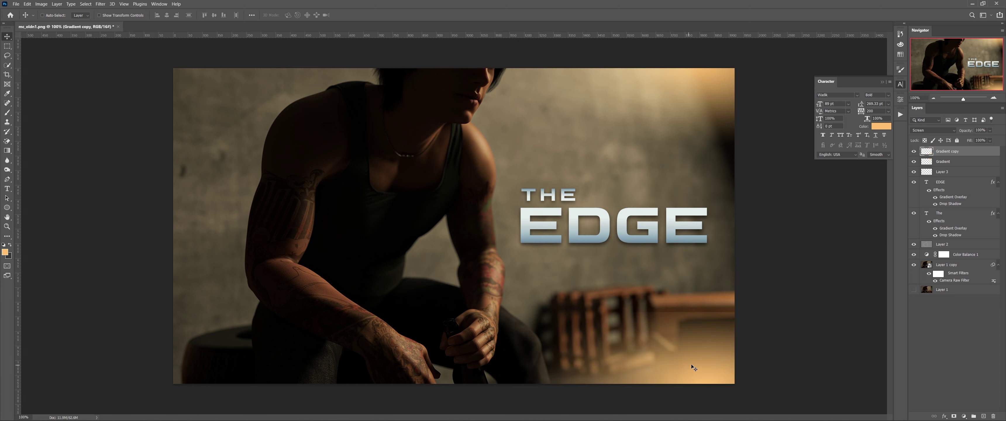
key(ctrl+t)
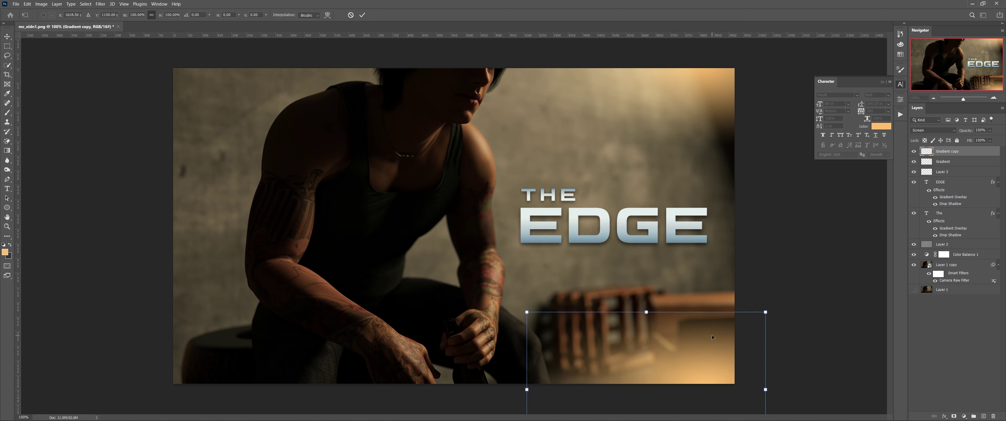
right_click(712, 335)
click(735, 332)
drag(694, 330, 677, 371)
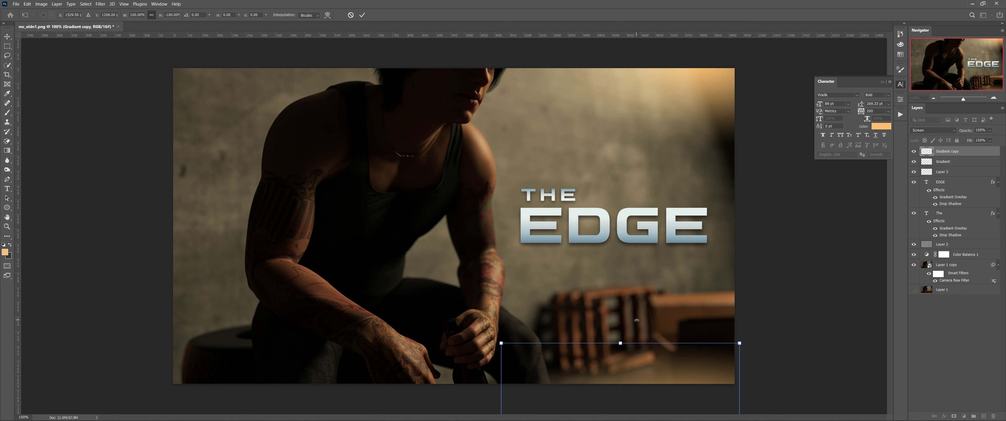
key(Return)
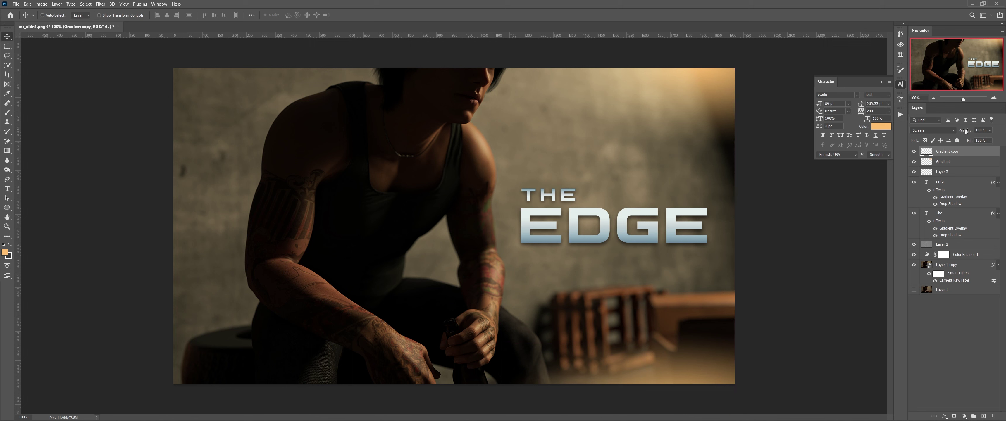
drag(965, 131, 959, 131)
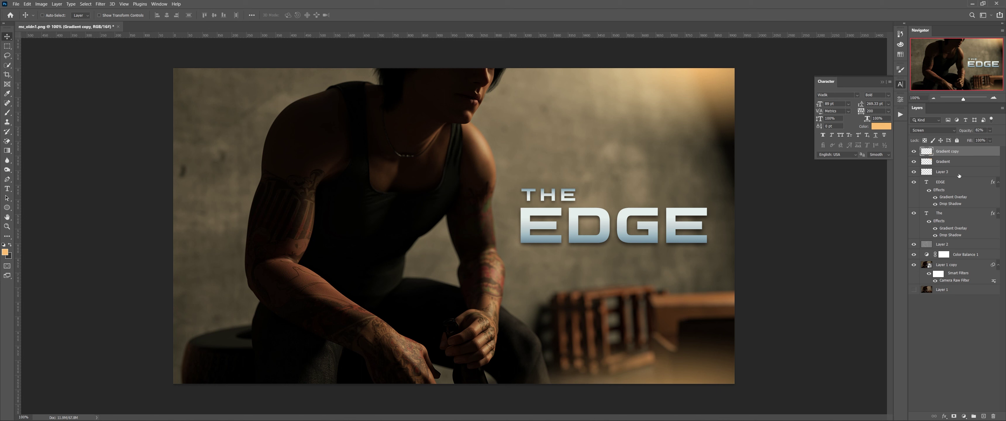
Hide every layer except the lower glow copy so it stands alone on transparency.
drag(917, 164, 914, 254)
click(914, 244)
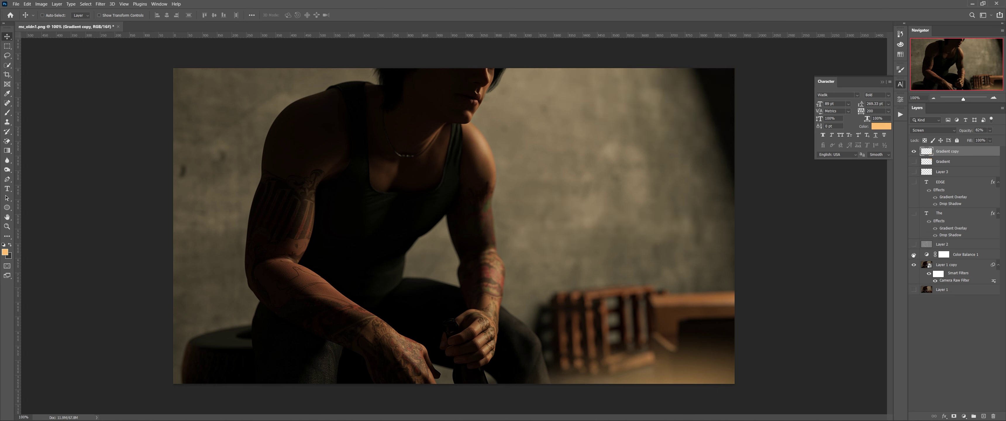
click(914, 265)
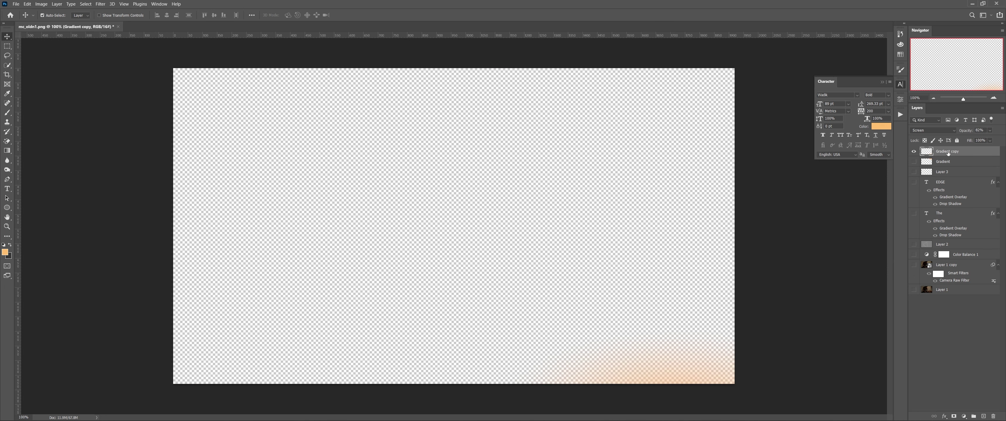
Save a PNG copy of the isolated lower glow as MMGLOW_BOTTOM in the Videos\MMTut folder.
key(ctrl+alt+s)
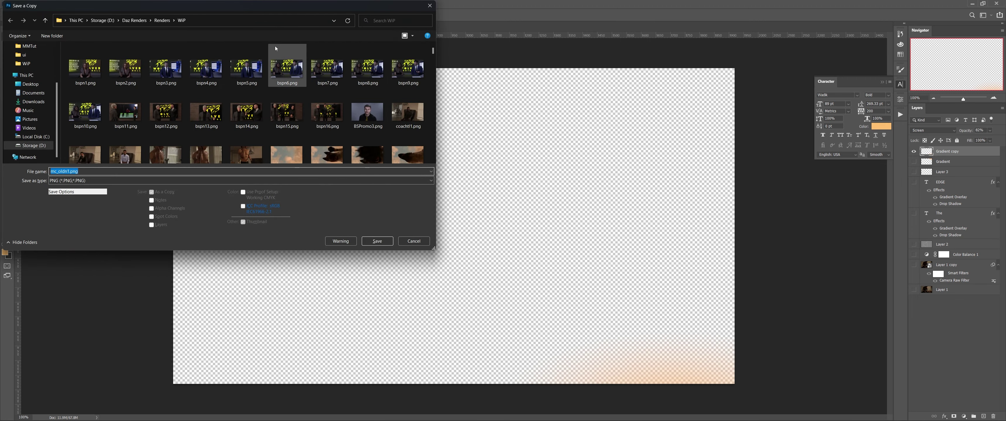
click(290, 24)
text(C:\Users\ninet\Videos\MMTut)
click(347, 21)
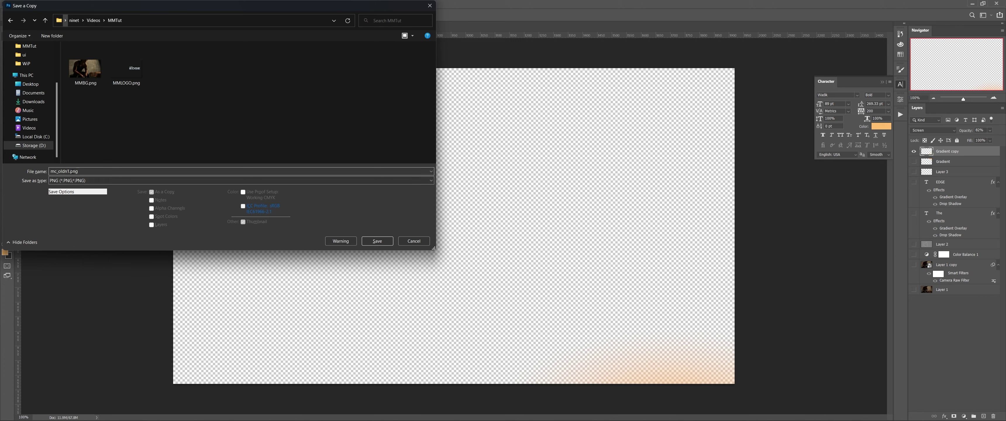
click(83, 170)
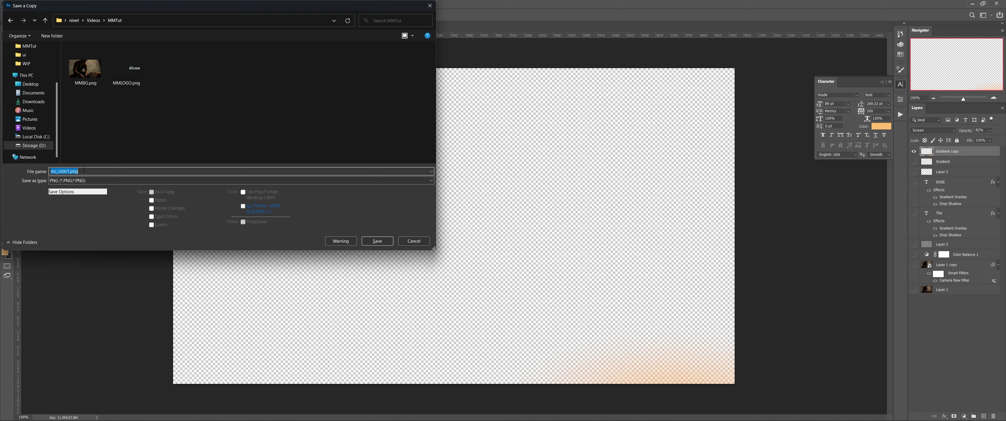
text(MMGLOW_BOTTOM)
key(Return)
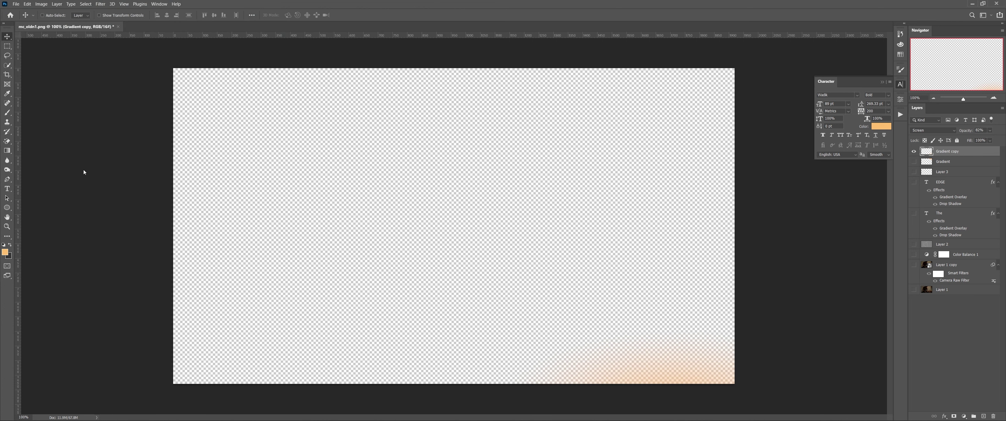
key(Return)
Show only the original upper glow layer and save a copy as MMGLOW_TTOP.png in the Videos\MMTut folder.
click(912, 152)
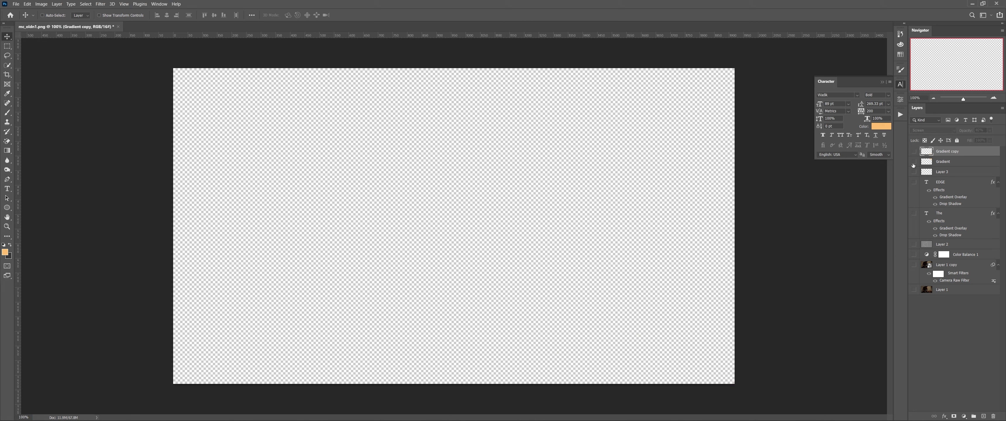
click(913, 161)
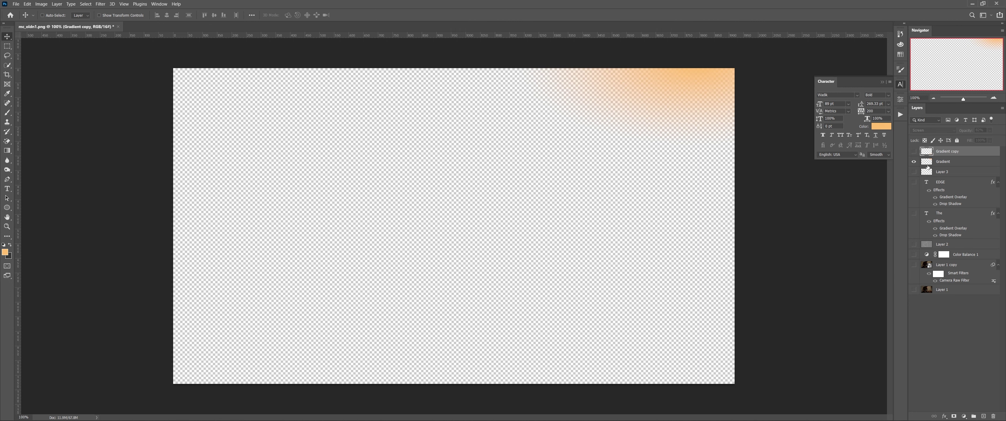
key(ctrl+alt+s)
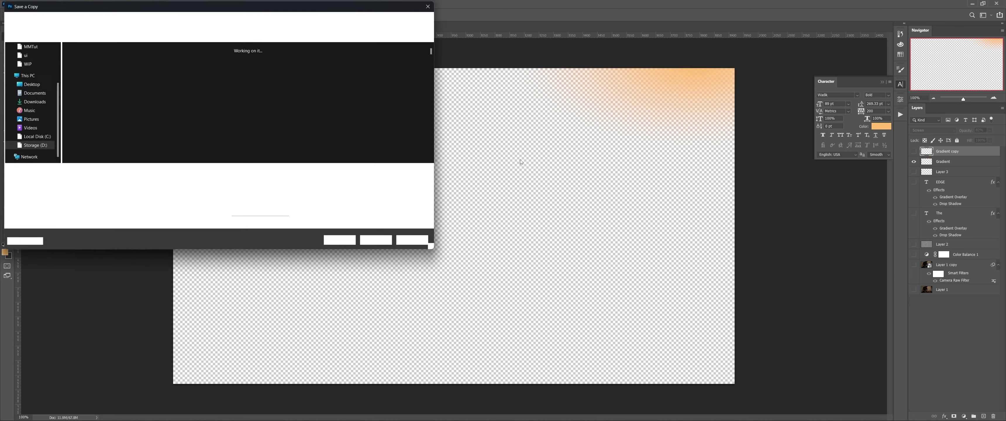
click(256, 19)
text(C:\Users\ninet\Videos\MMTut)
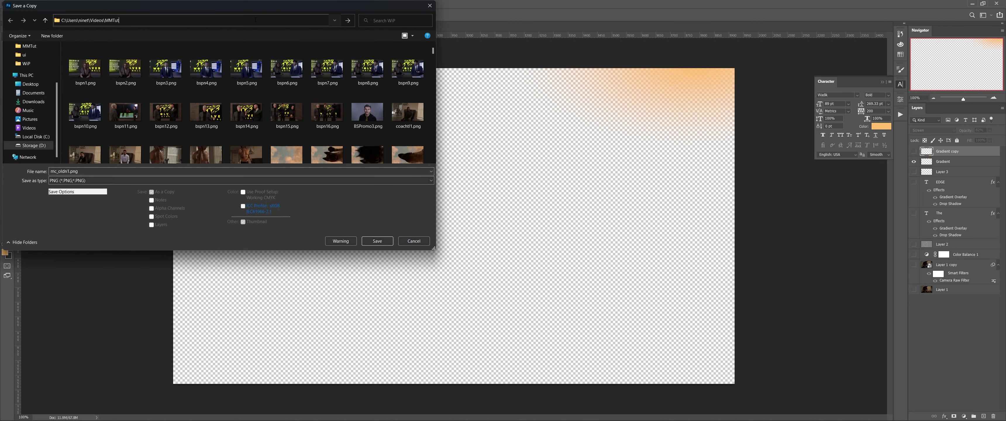
click(348, 20)
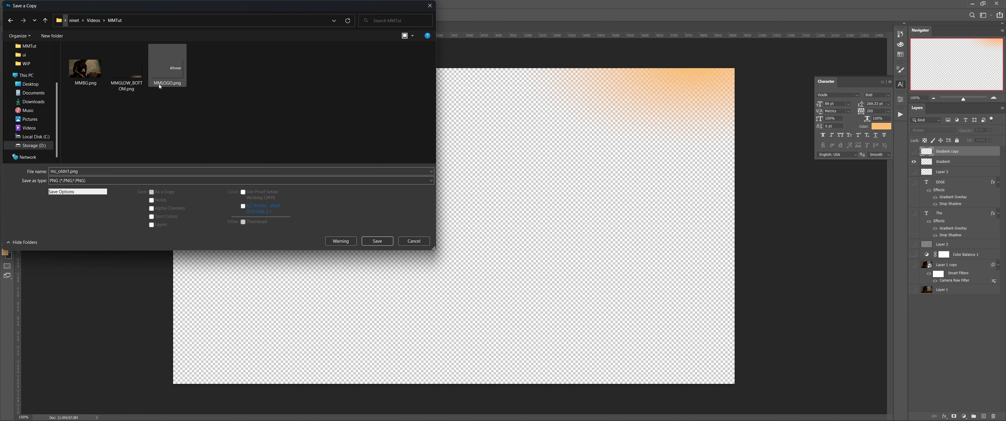
click(128, 87)
click(98, 171)
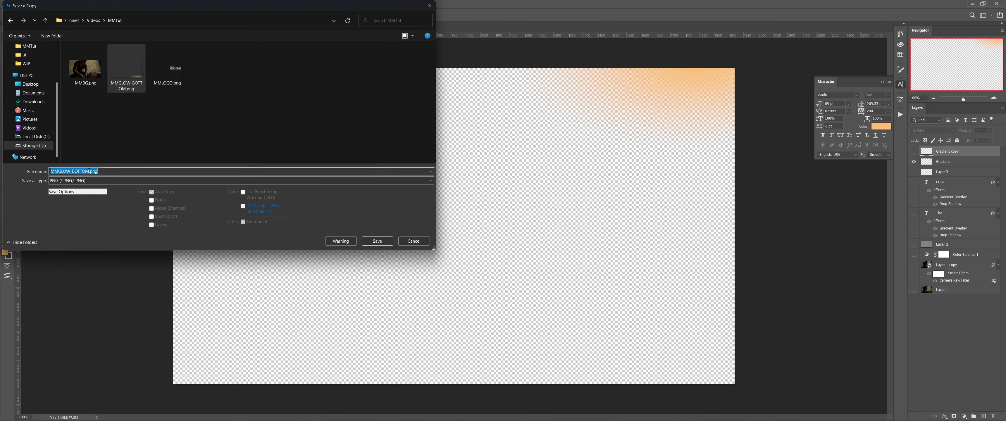
drag(88, 172, 71, 171)
text(TTOP)
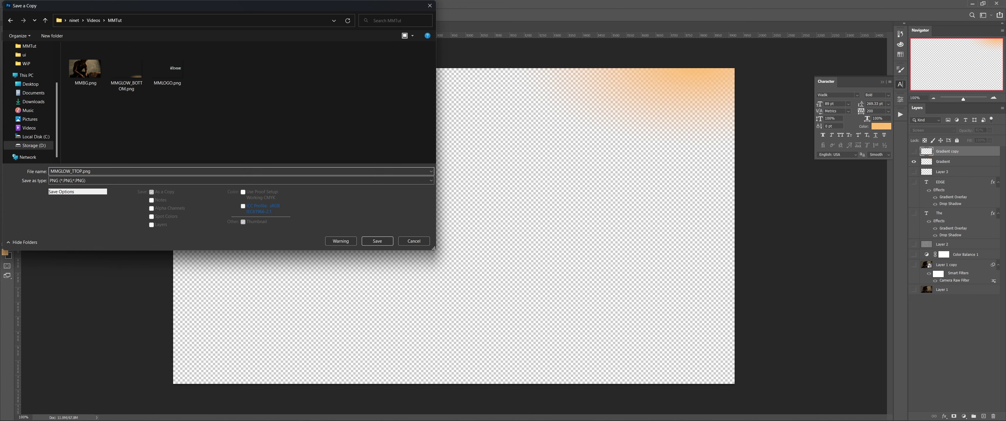
key(Return)
key(Return)
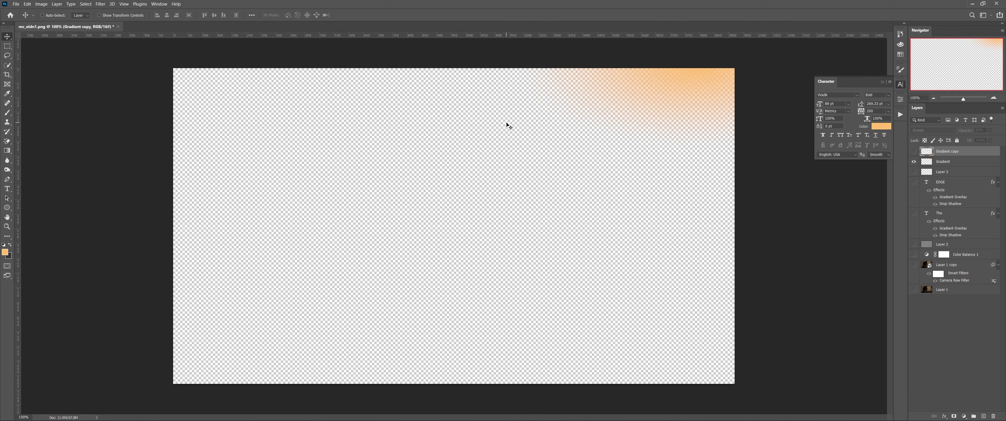
Switch to After Effects, add the bottom and top glow PNGs above the logo layer in Comp 1, and hide both.
click(972, 5)
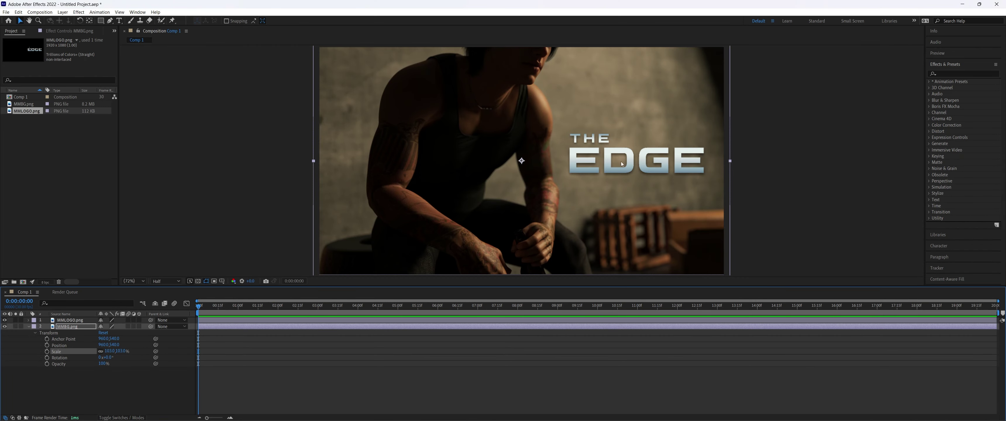
click(28, 326)
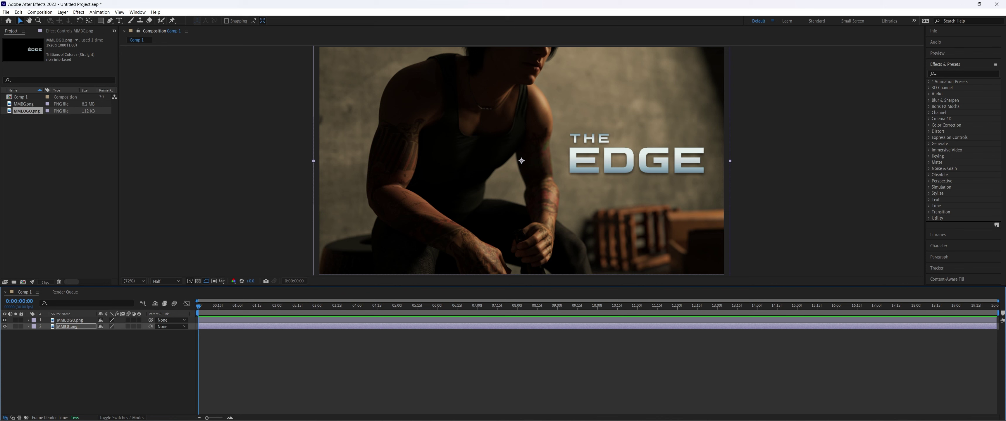
drag(179, 215, 130, 377)
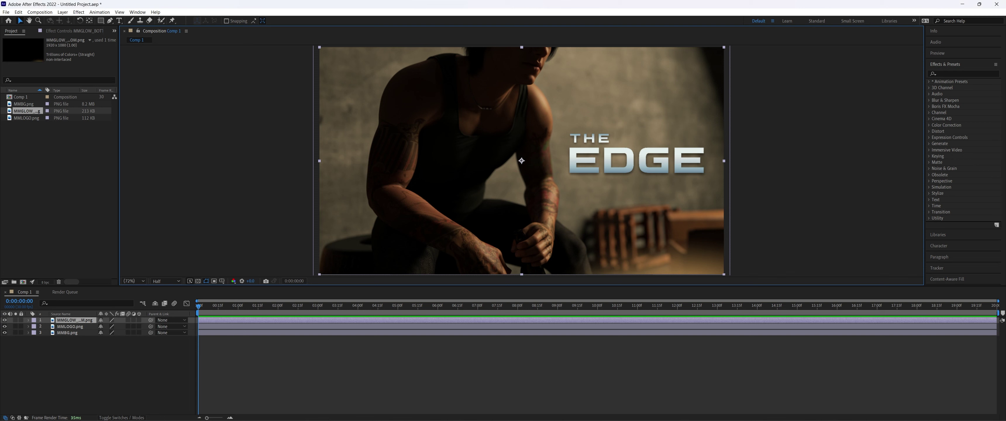
drag(225, 61, 124, 367)
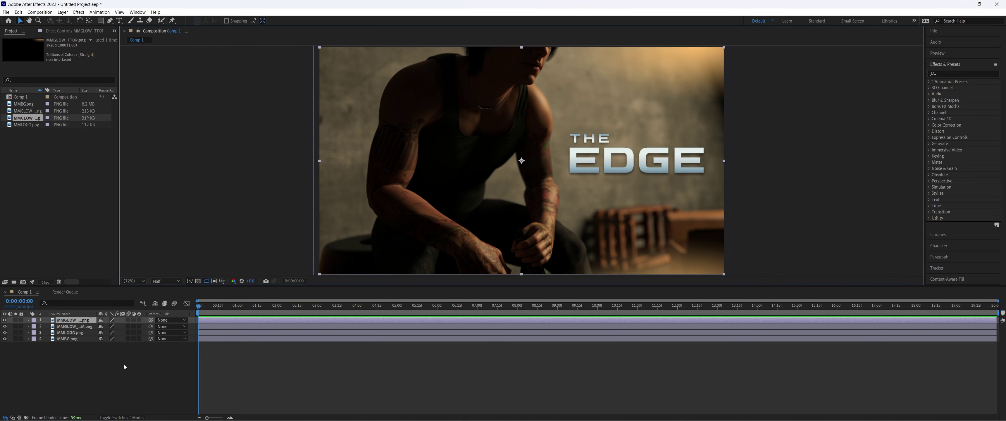
click(5, 321)
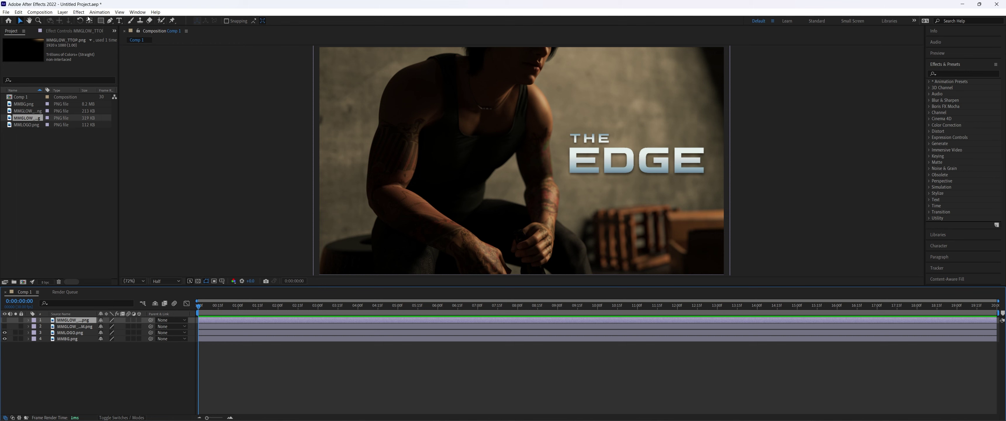
click(10, 12)
mouse_move(24, 15)
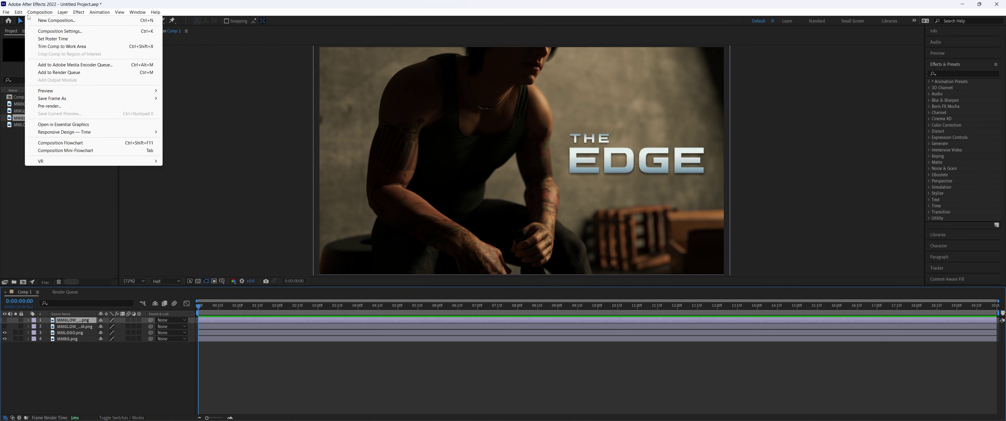
mouse_move(58, 11)
mouse_move(133, 230)
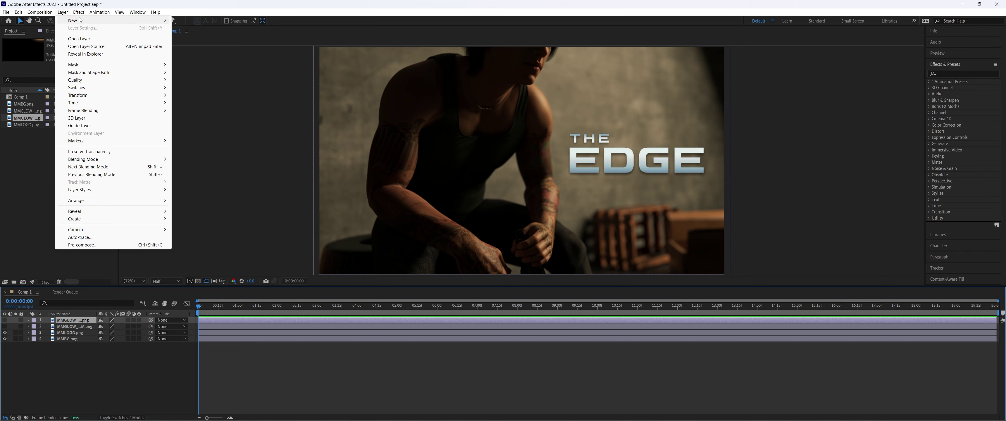
mouse_move(120, 12)
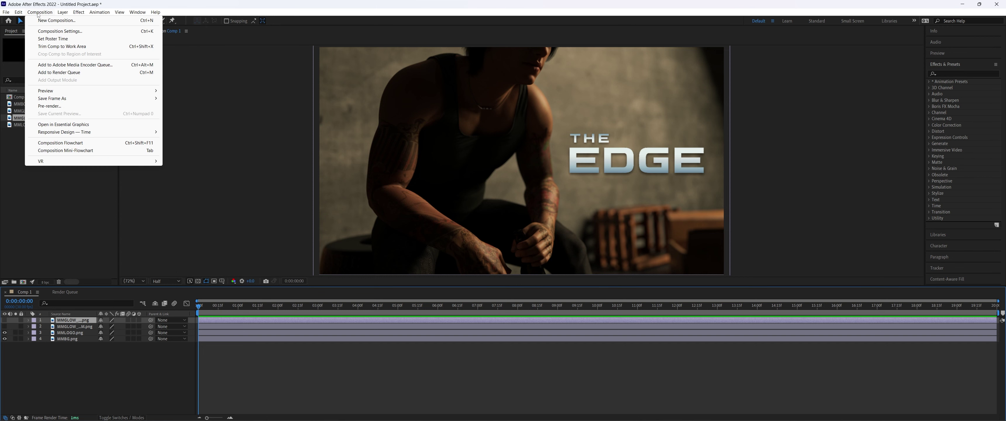
Add a two-node camera with the 50mm preset to Comp 1 and make the MMBG.png background layer 3D.
right_click(72, 359)
mouse_move(113, 276)
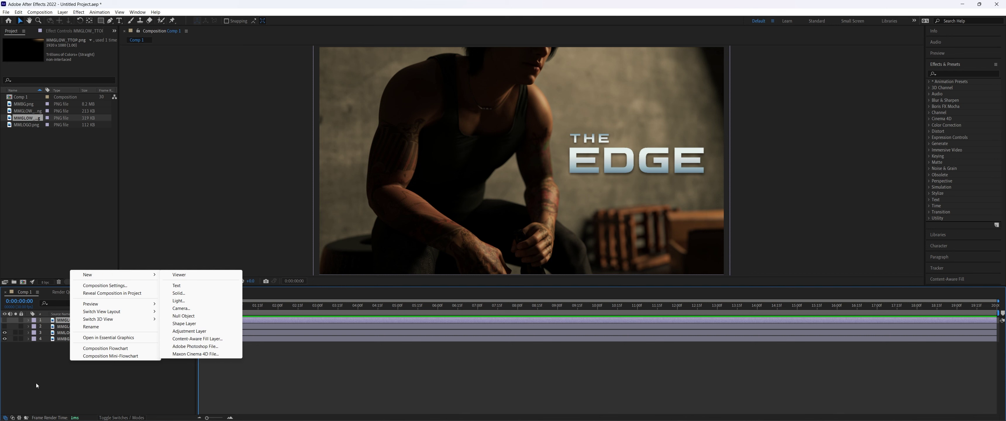
right_click(44, 359)
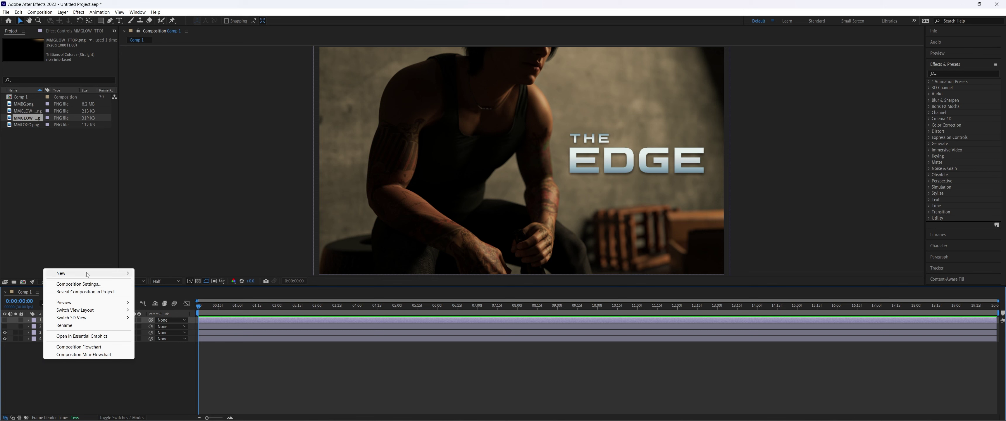
mouse_move(86, 273)
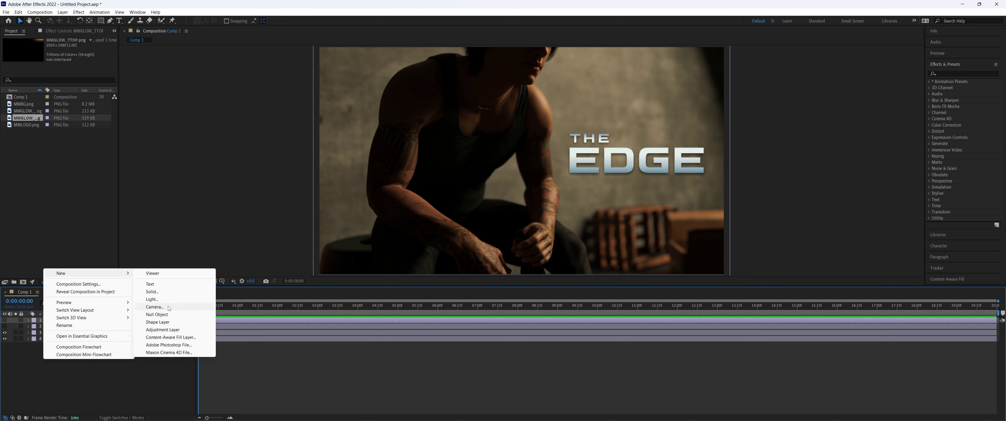
click(154, 307)
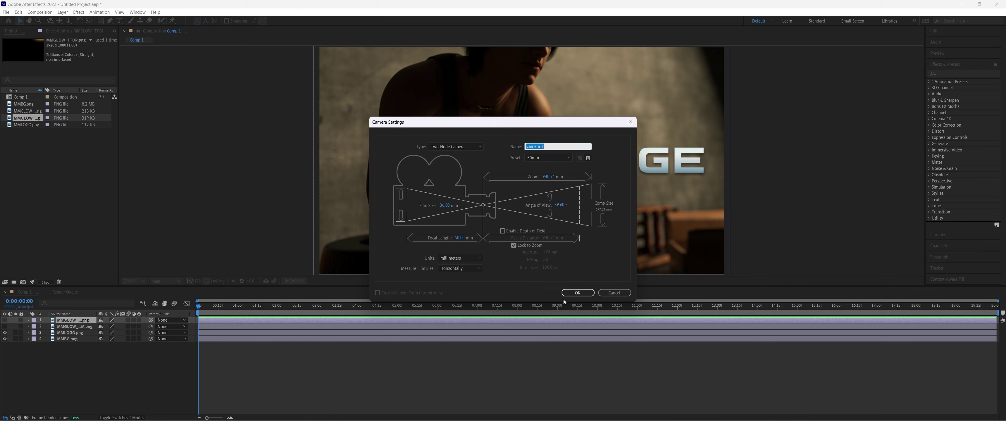
click(577, 293)
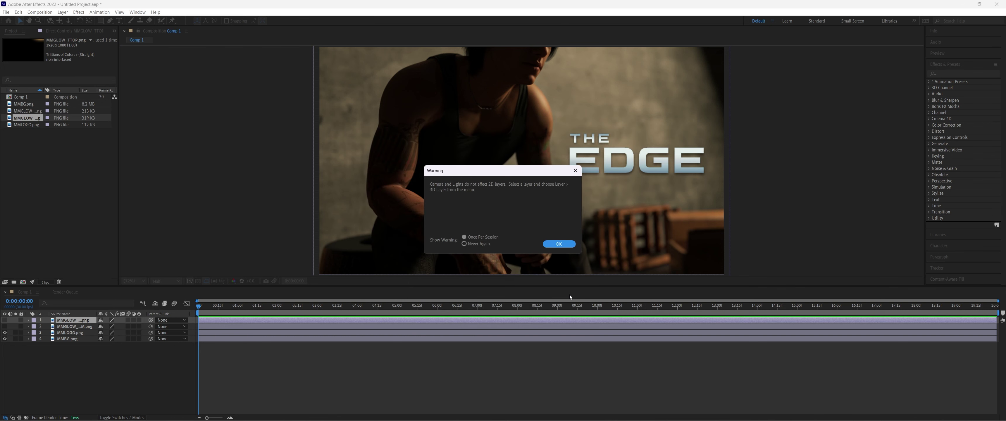
click(558, 245)
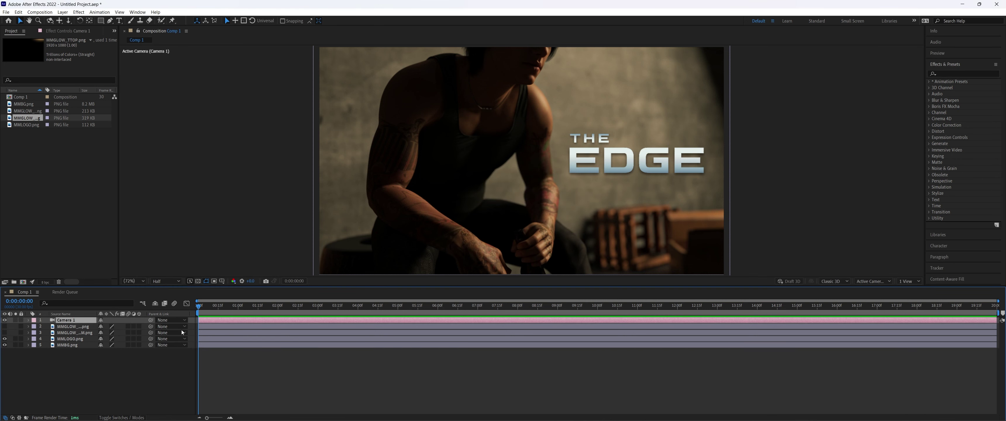
click(139, 345)
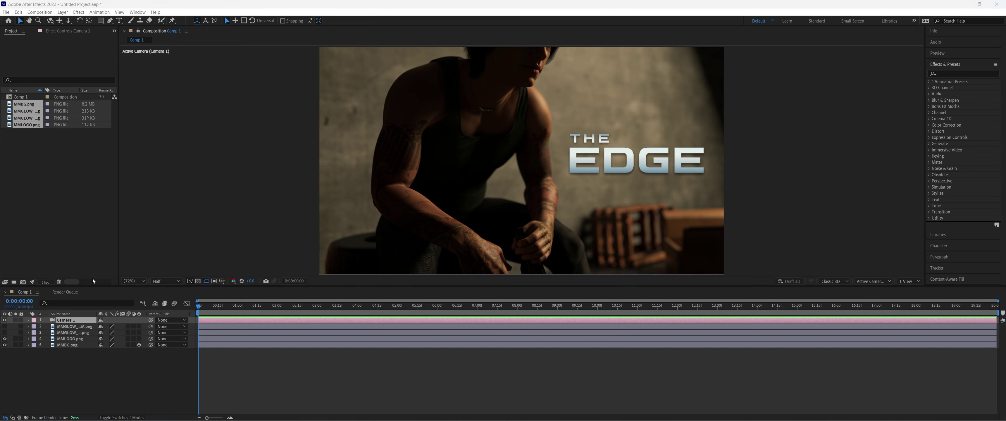
Apply the expression wiggle(1,1) to the camera's Orientation and preview the resulting background motion.
click(85, 319)
key(End)
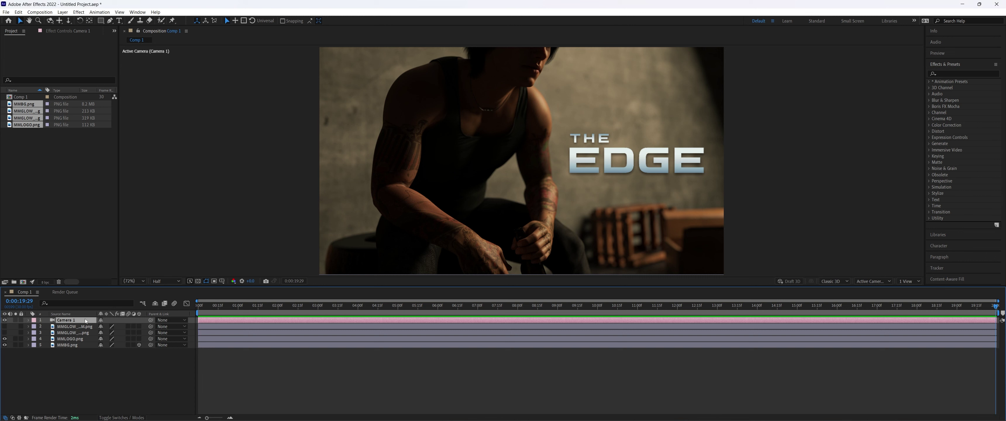
key(p)
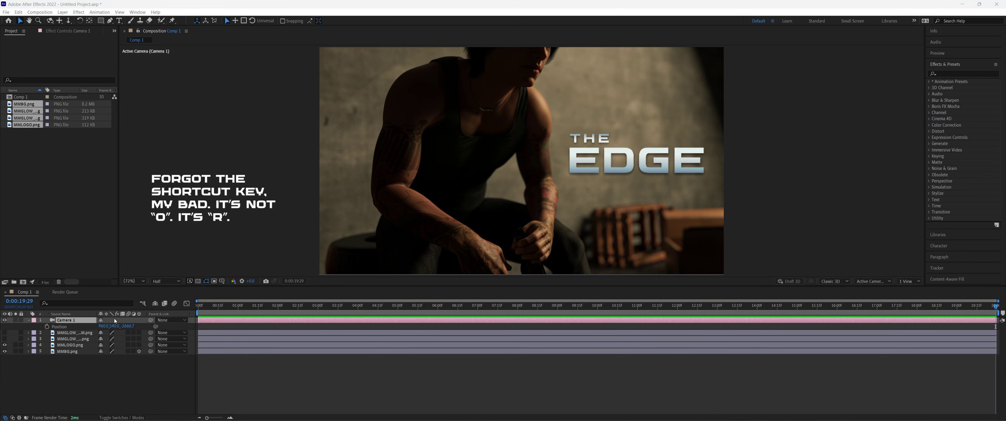
click(77, 314)
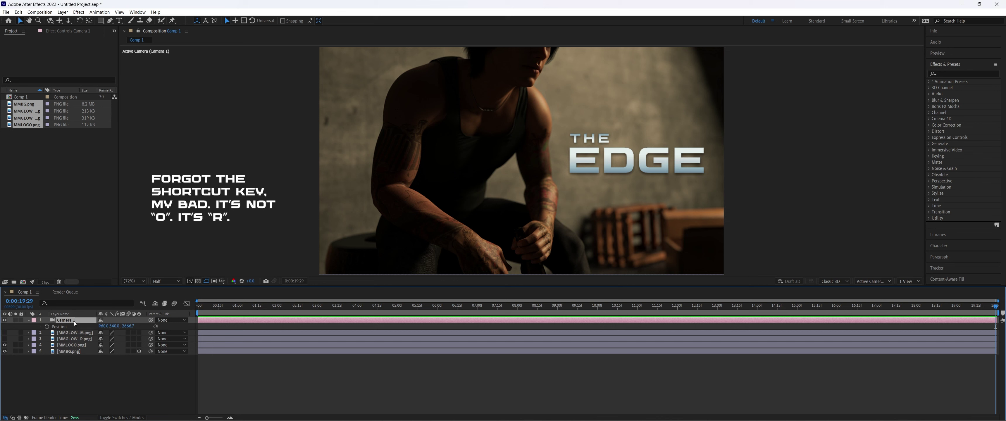
key(r)
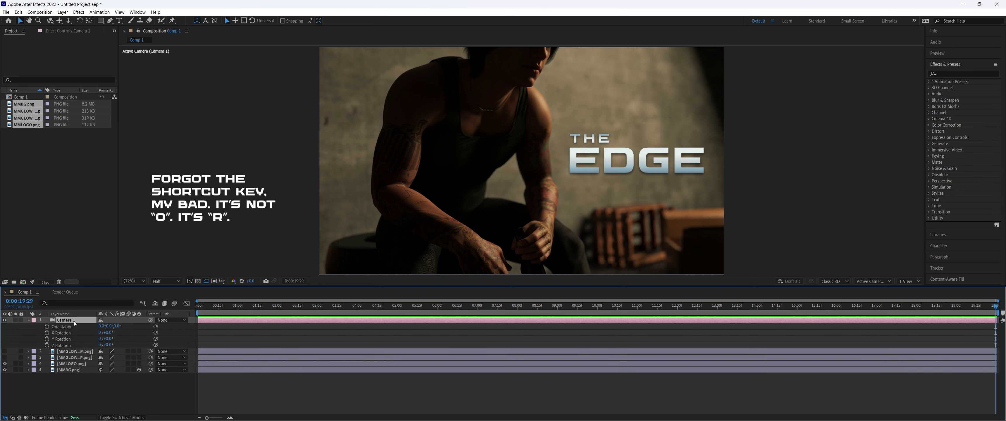
alt+click(47, 326)
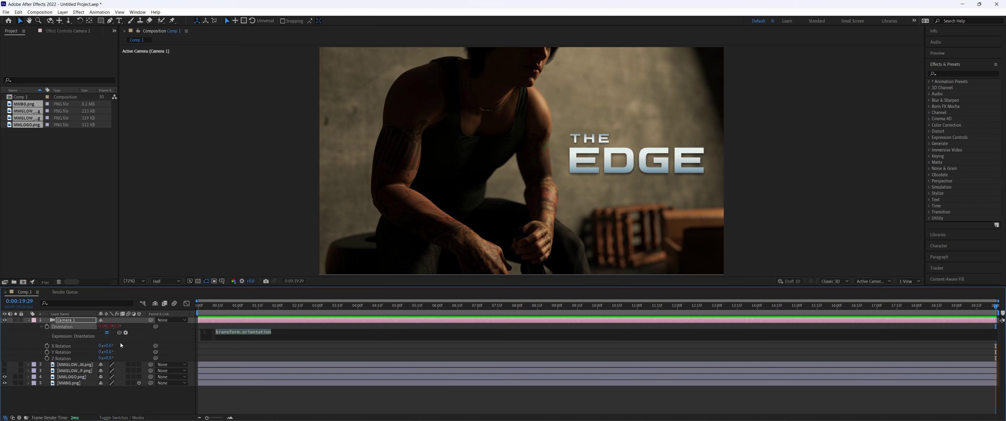
text(wiggle(1,1)
click(120, 343)
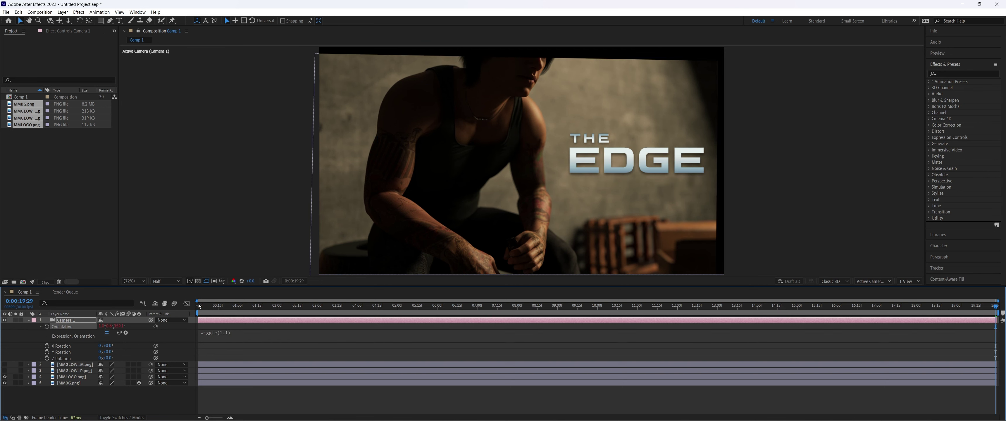
key(space)
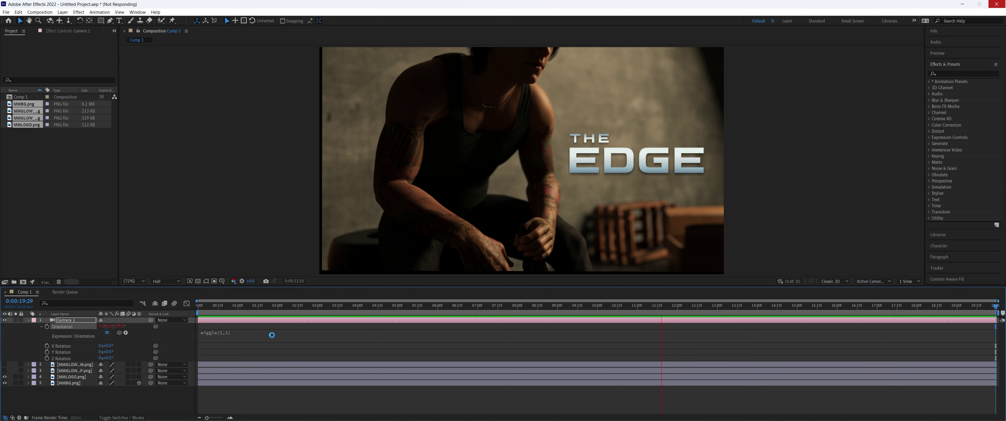
click(272, 306)
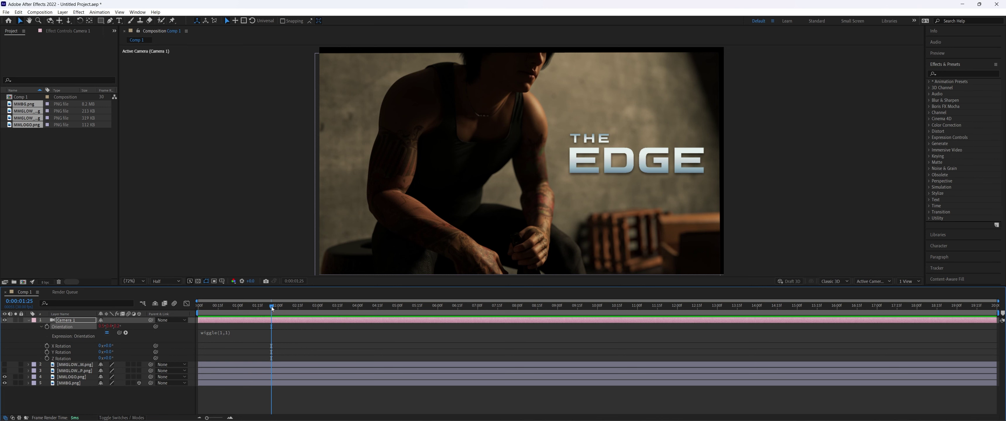
drag(271, 307, 166, 314)
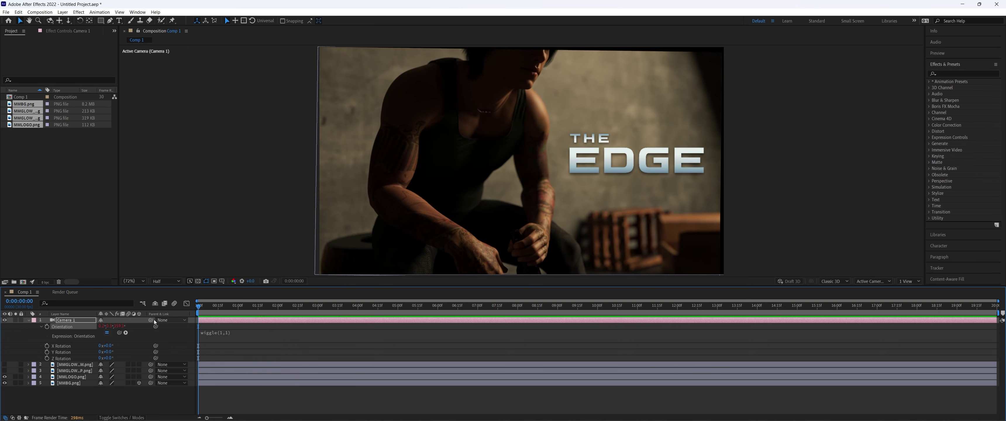
Lower the frequency of the camera's Orientation wiggle, set its amplitude to 0.3, and preview the gentler motion from the start.
click(223, 335)
click(238, 334)
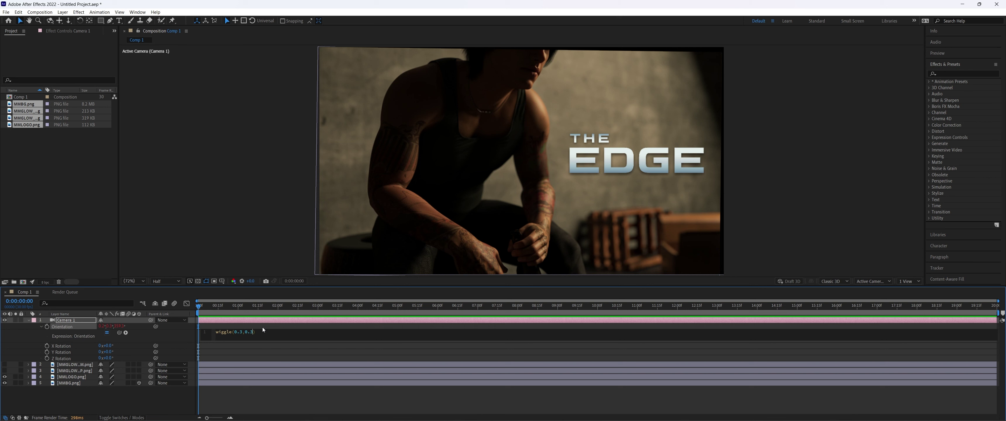
key(KP_Enter)
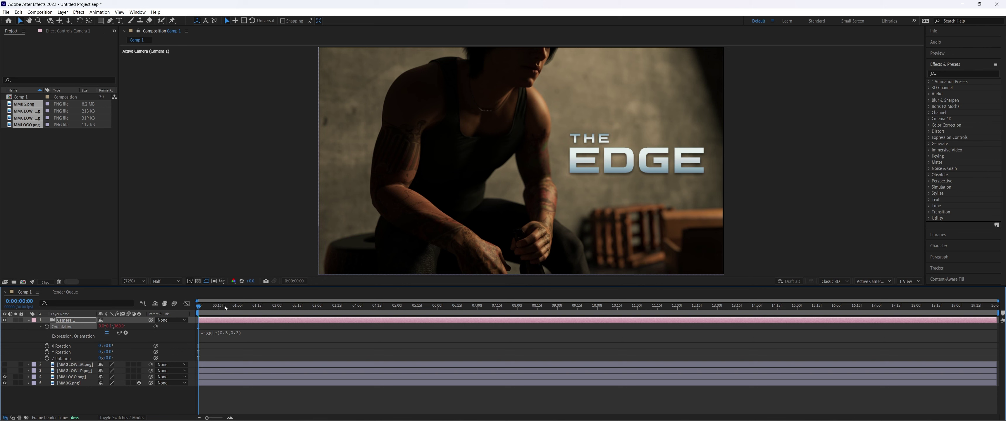
drag(225, 307, 193, 313)
key(space)
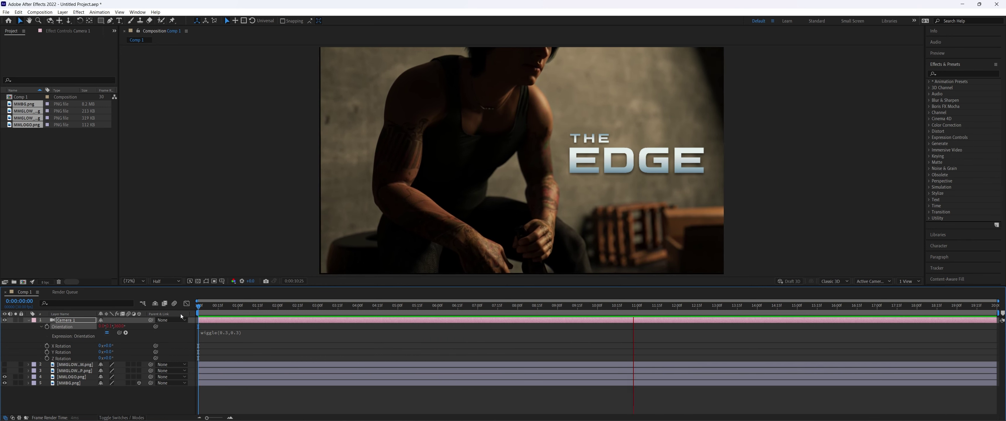
key(space)
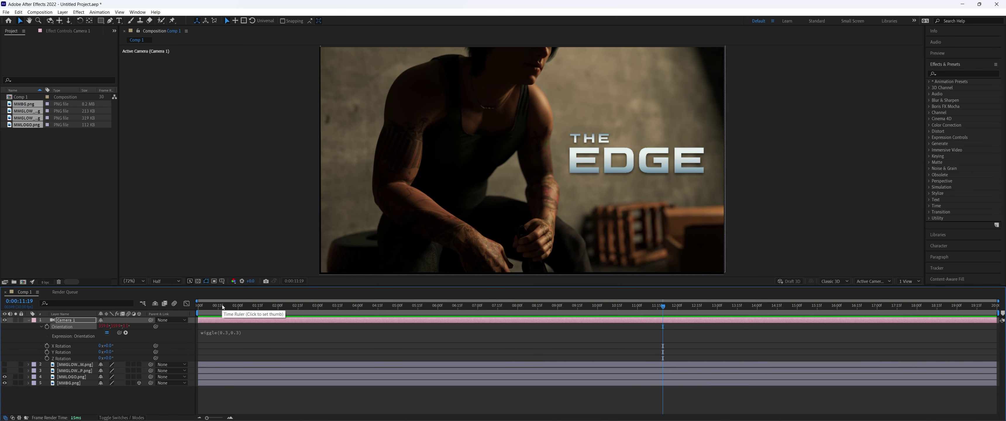
drag(223, 308, 198, 307)
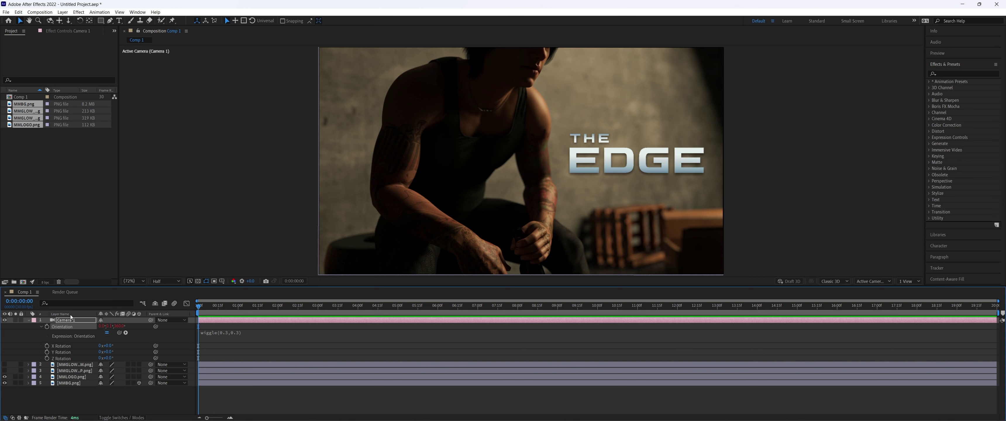
Try to scale the MMBG.png background to 130% horizontally only, with proportions unlinked, and undo the change.
click(65, 385)
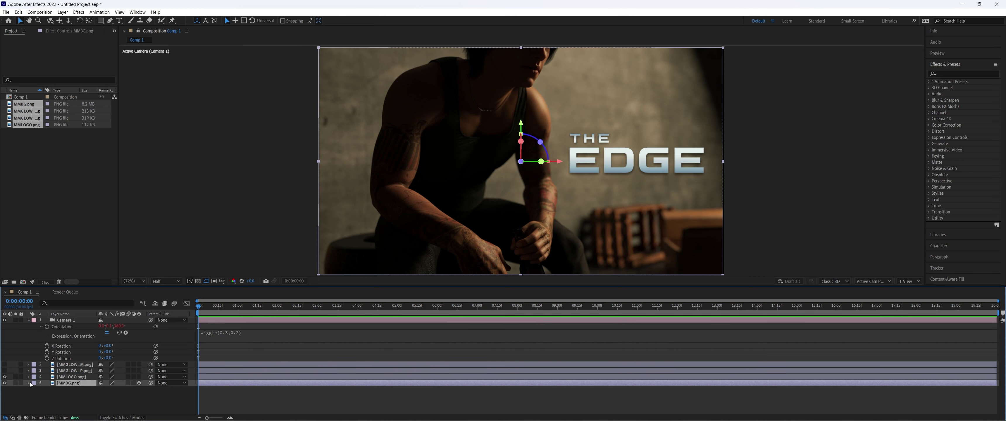
key(s)
click(108, 390)
click(100, 392)
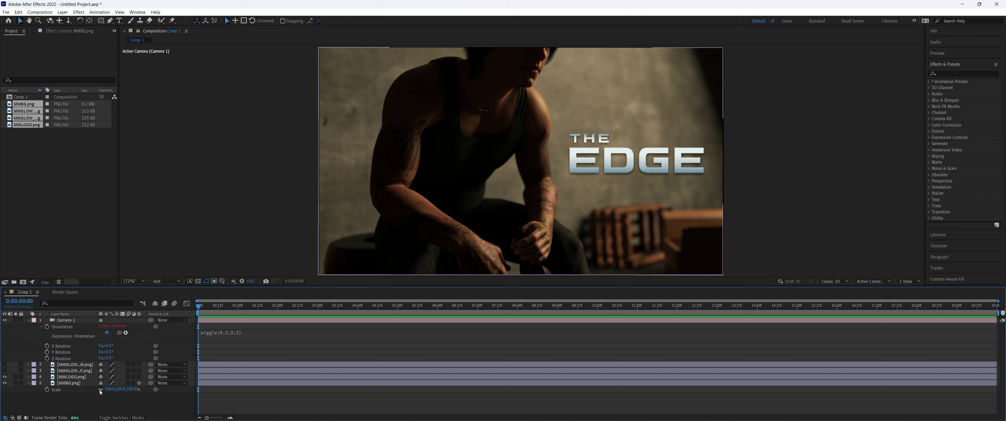
click(109, 389)
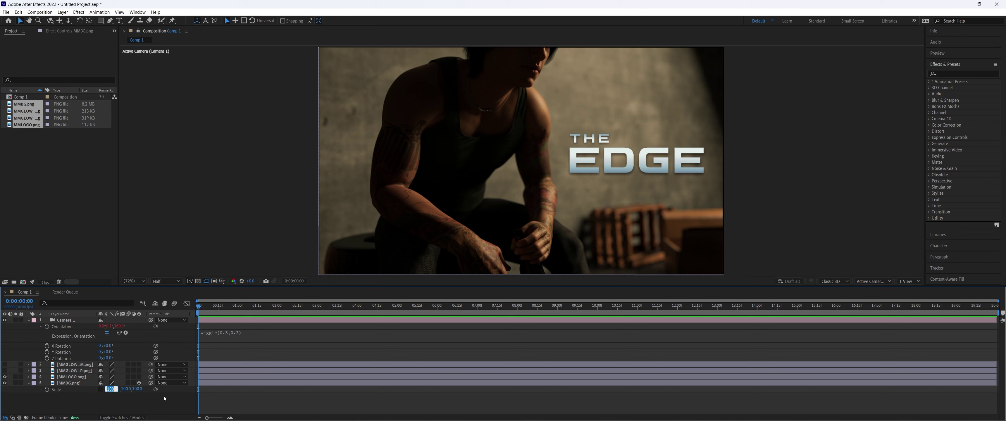
text(130)
key(Return)
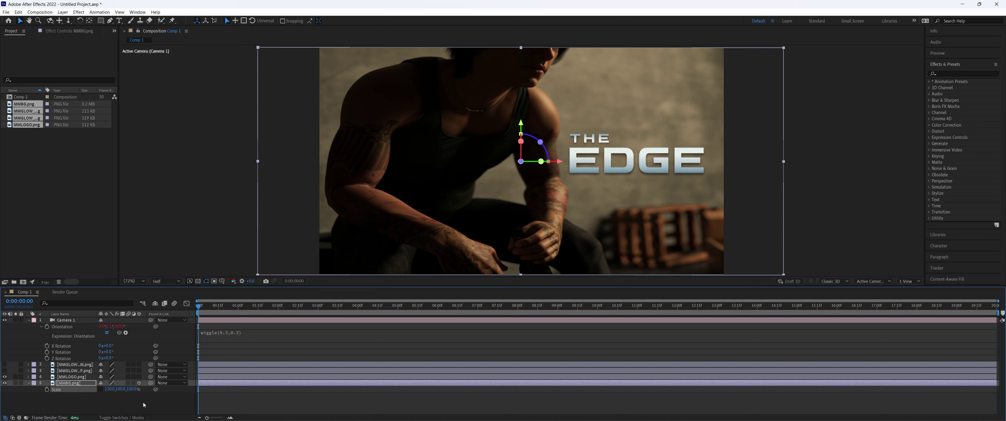
click(143, 402)
key(ctrl+z)
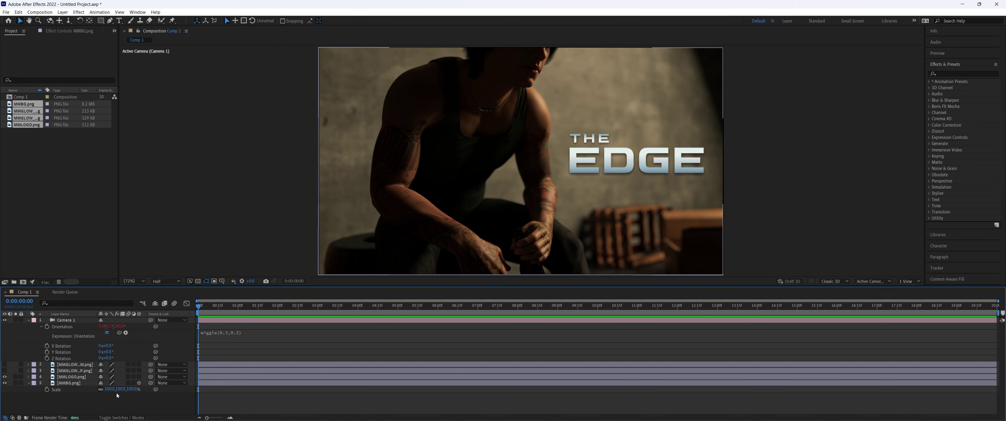
Scale the MMBG.png background uniformly to 103% and preview the composition from the start to check its edges.
click(121, 388)
text(103)
key(Return)
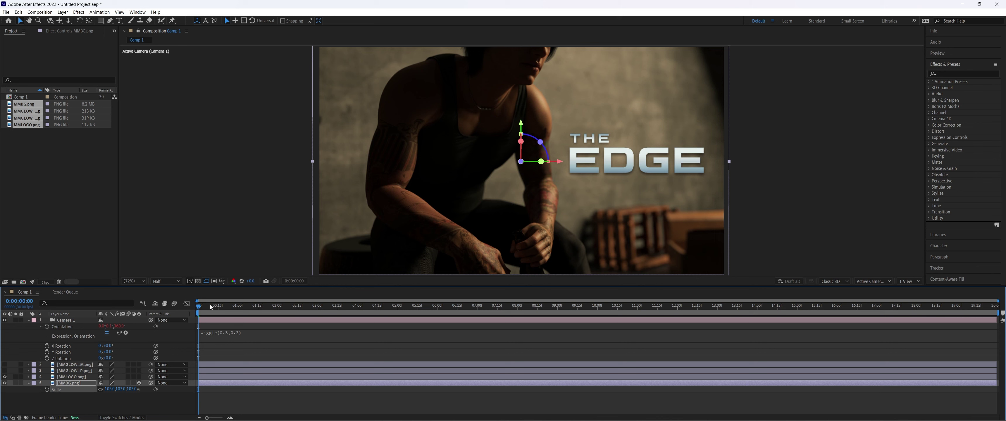
drag(211, 307, 198, 307)
key(space)
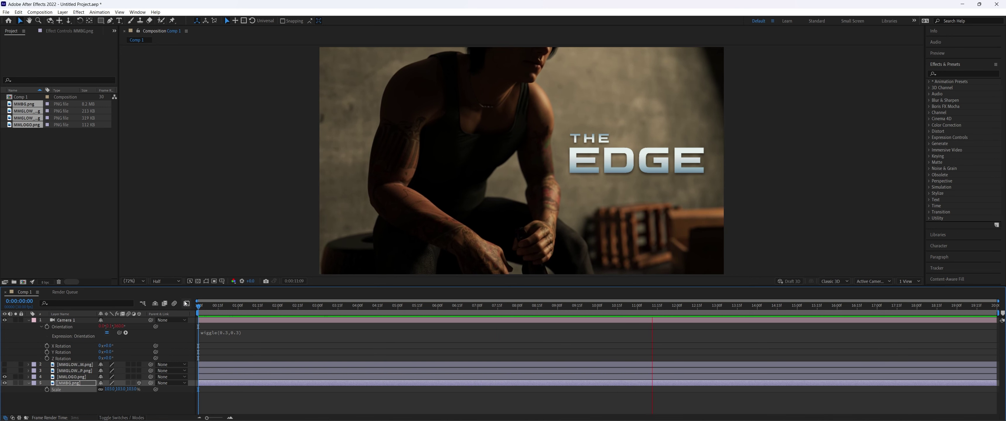
key(space)
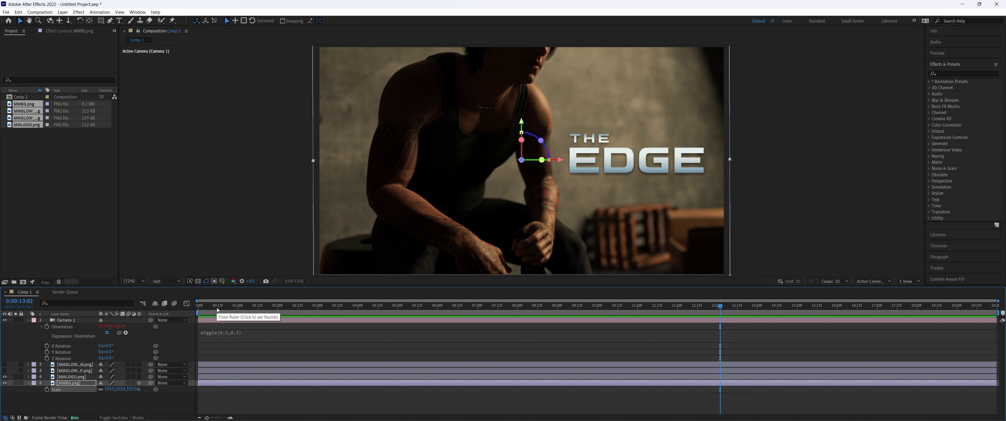
key(Home)
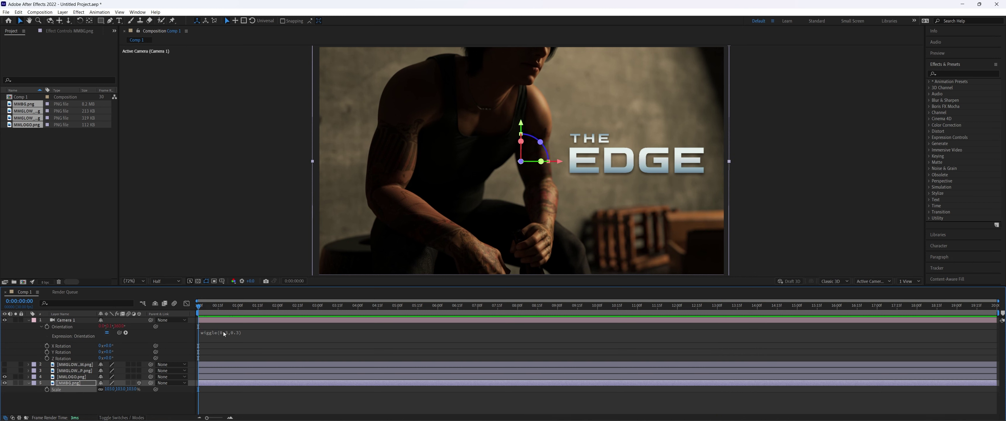
Fine-tune the camera's Orientation wiggle values, preview the motion from the start, and collapse the camera's properties.
click(236, 334)
click(242, 335)
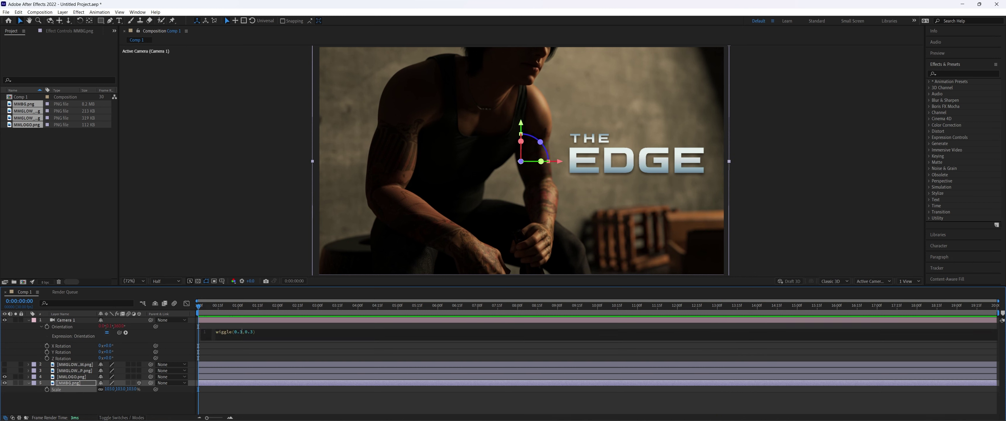
click(271, 326)
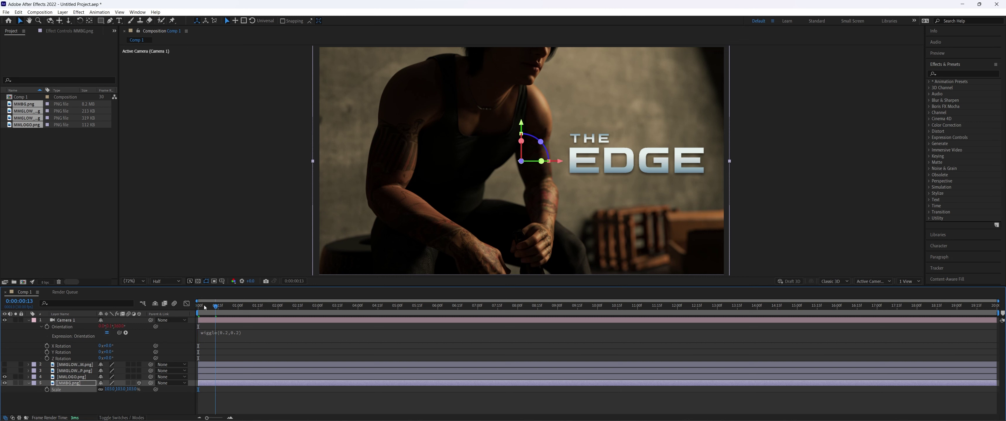
key(space)
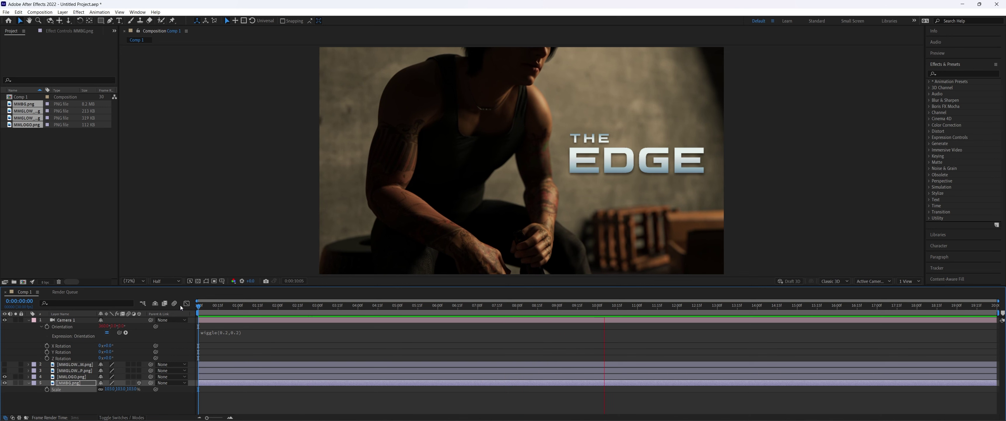
key(space)
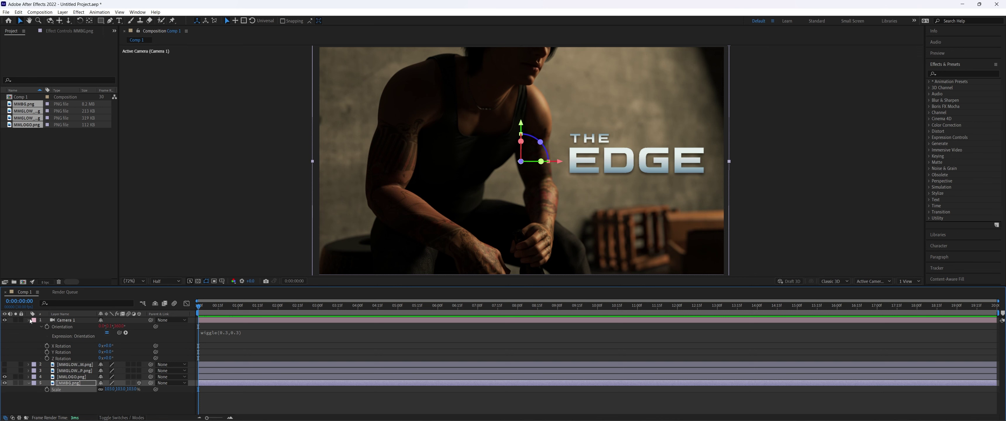
click(28, 320)
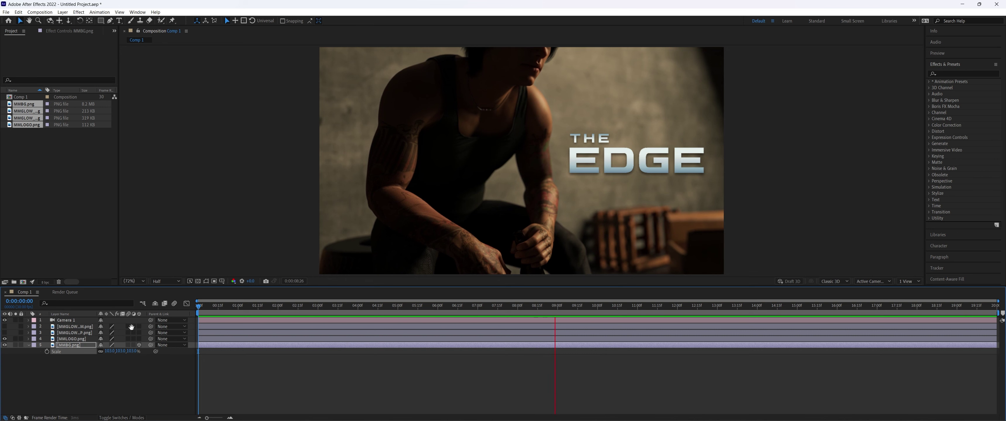
Preview the composition from the start together with its music track.
key(space)
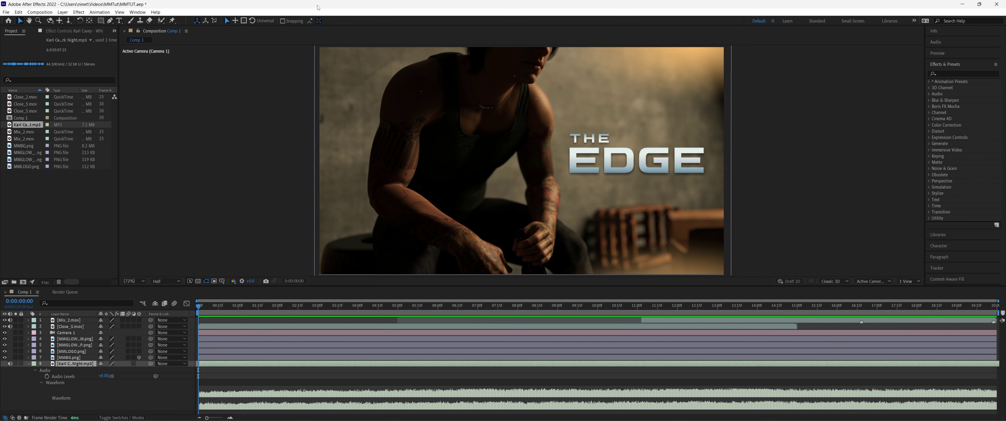
key(space)
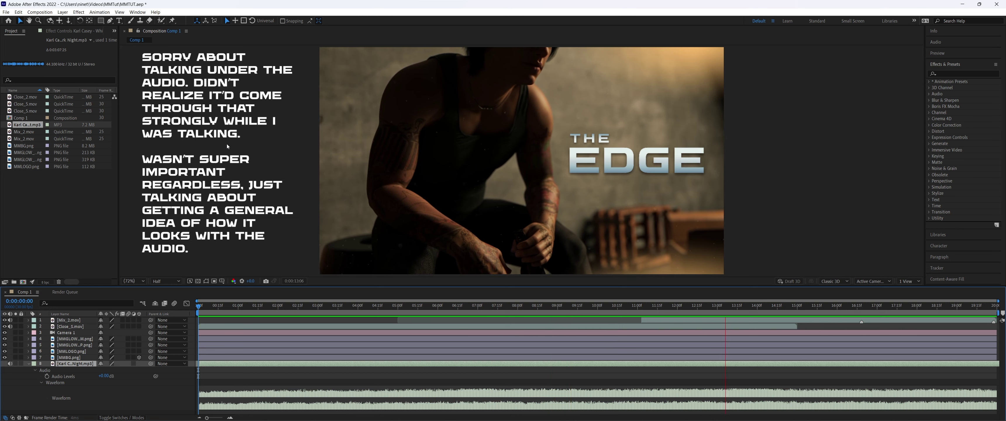
key(space)
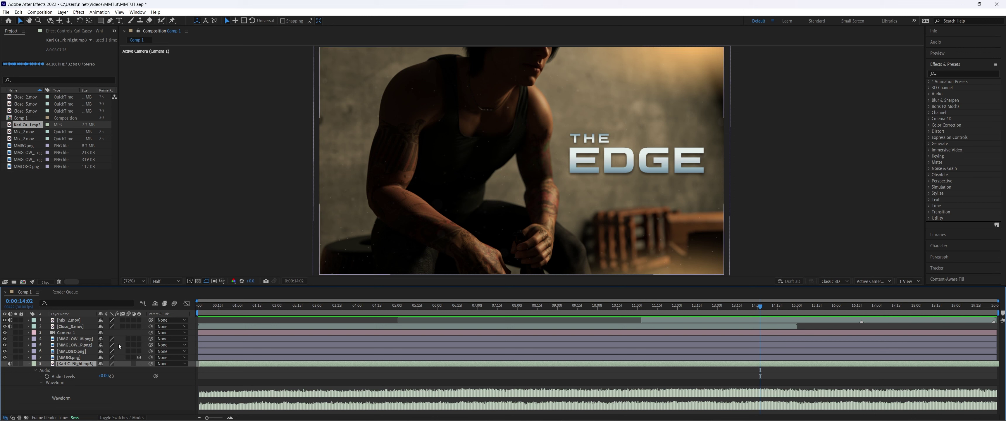
Convert the music layer's audio to keyframes with the Keyframe Assistant.
right_click(72, 364)
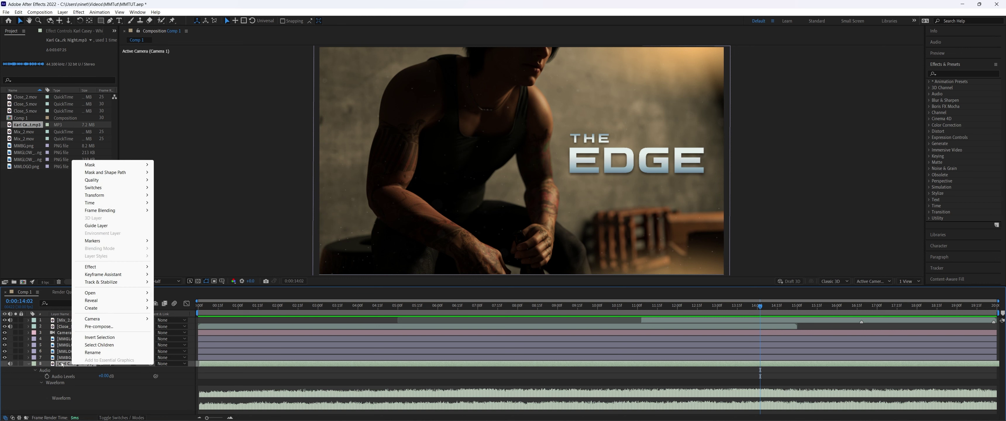
mouse_move(111, 276)
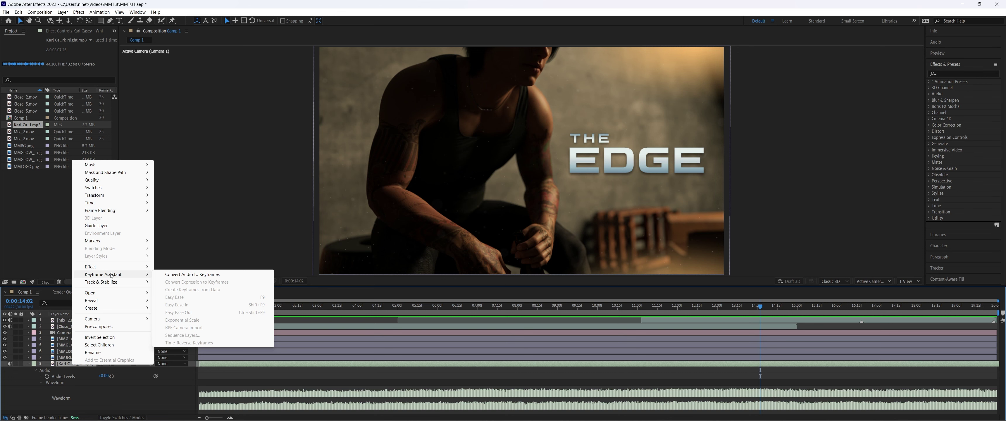
click(188, 276)
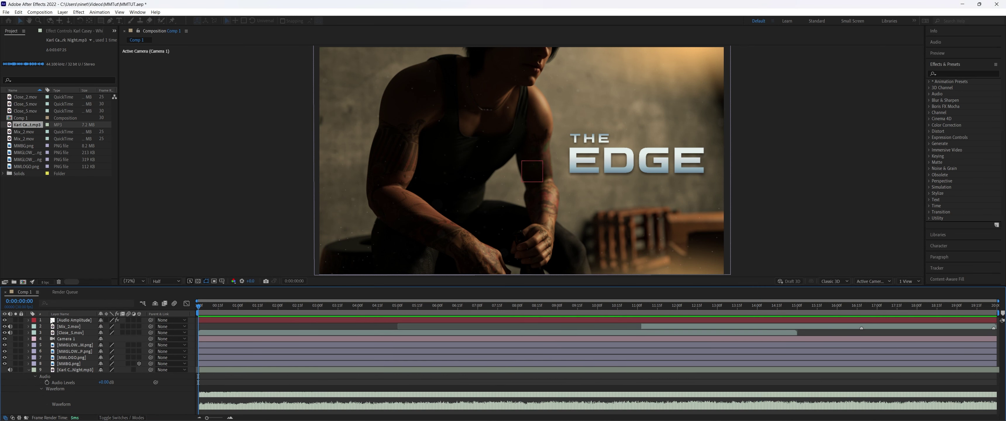
Delete the Left Channel and Right Channel effects from the Audio Amplitude layer and reveal the Both Channels Slider.
click(29, 321)
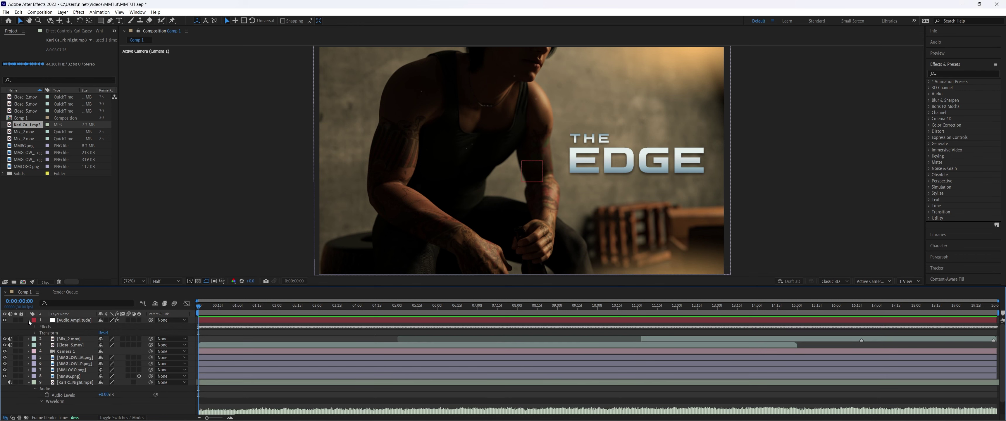
click(36, 327)
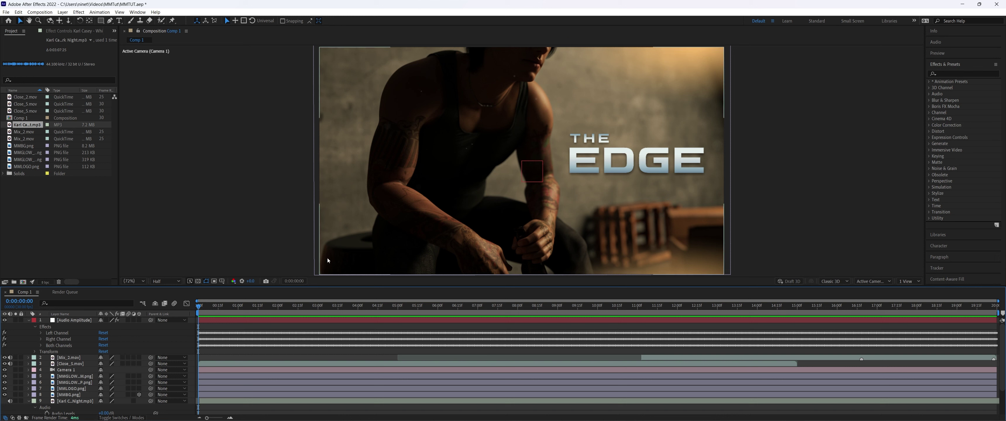
click(56, 334)
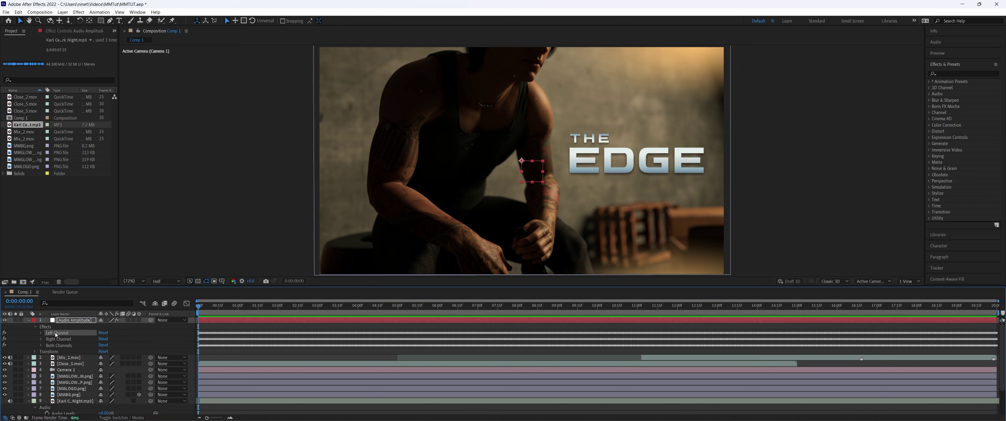
key(Delete)
key(Delete)
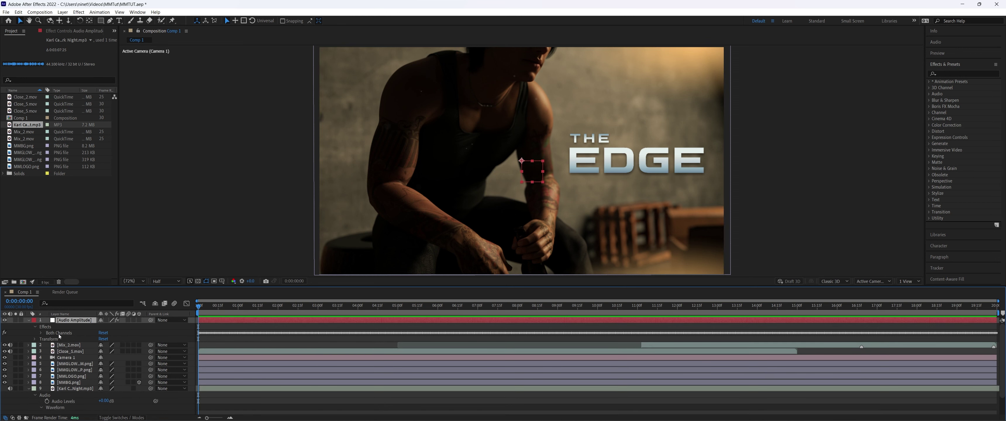
click(42, 333)
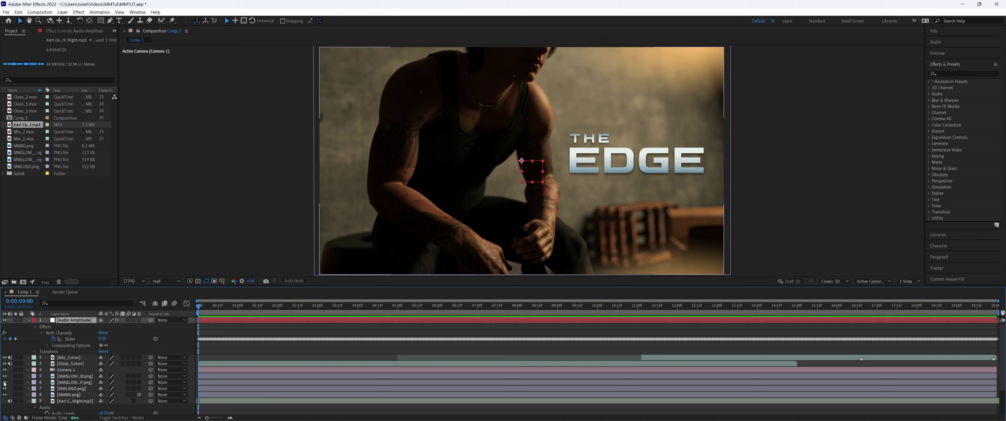
Link the bottom glow layer's Opacity by expression to the Audio Amplitude layer's Both Channels Slider and preview the pulsing from the start.
click(28, 376)
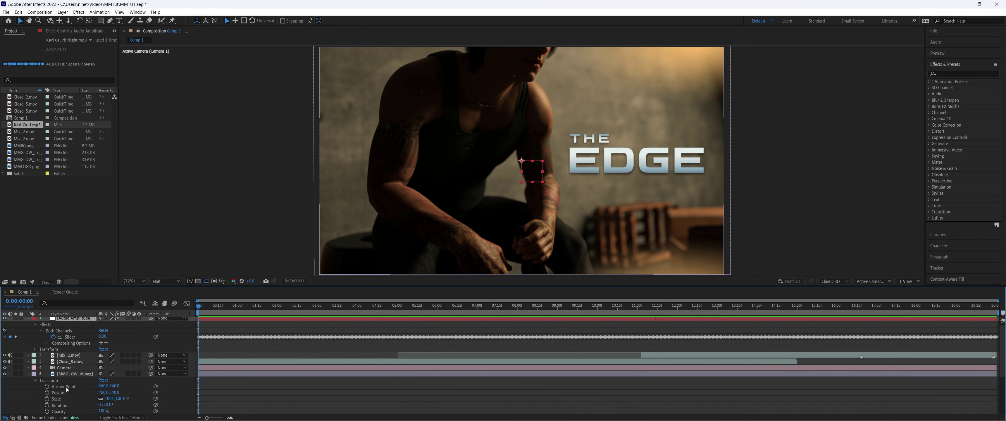
scroll(66, 387, down, 1)
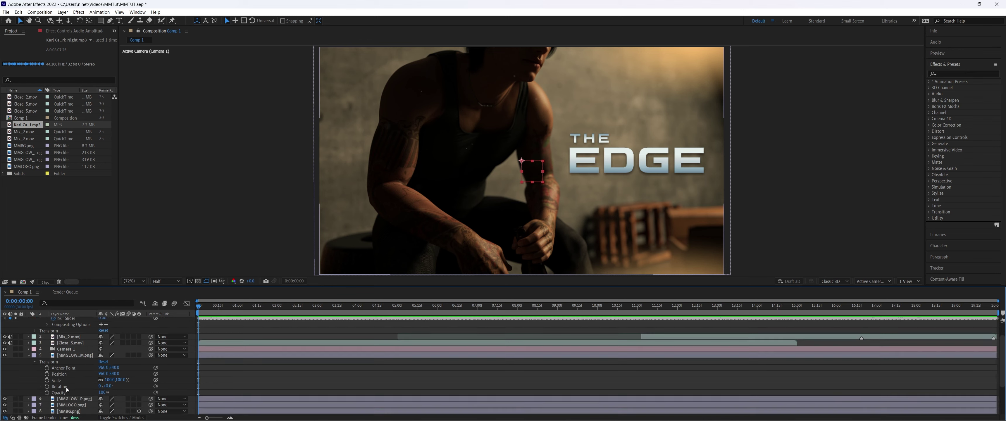
click(35, 362)
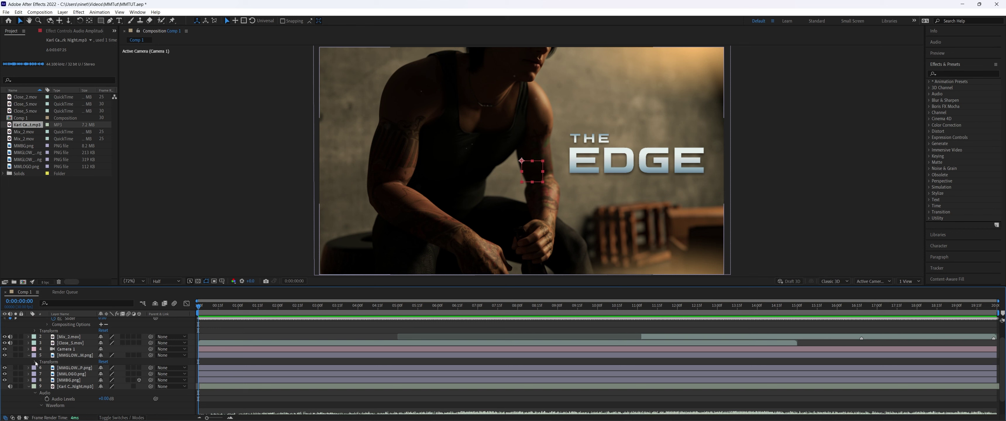
click(35, 362)
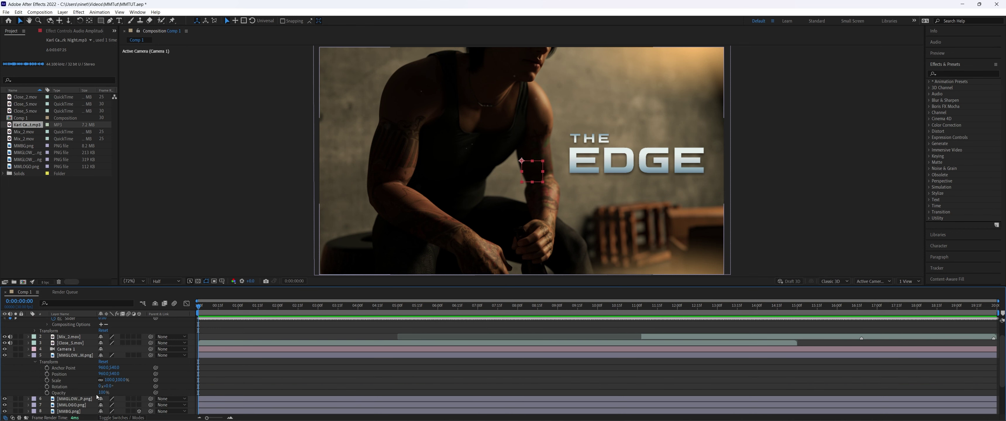
alt+click(47, 393)
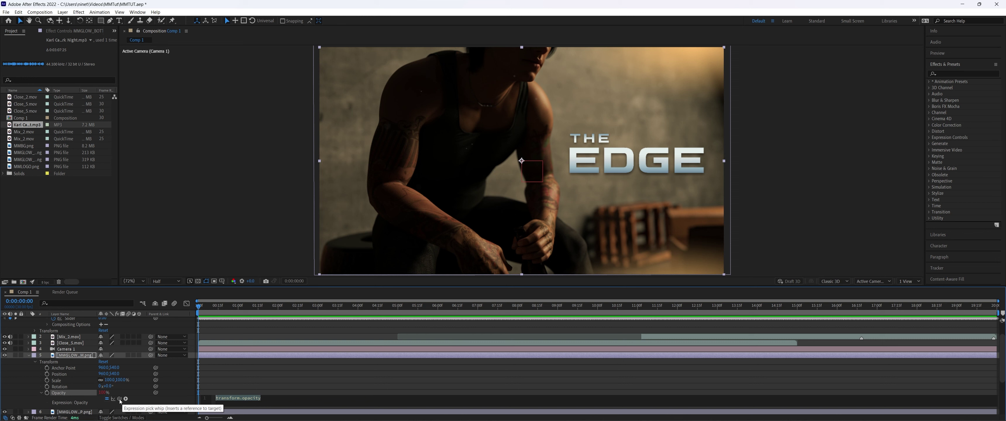
drag(119, 399, 79, 334)
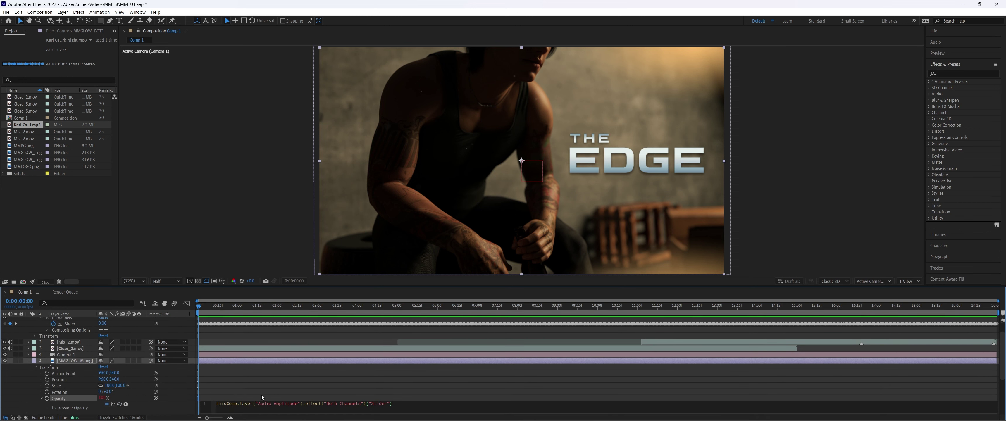
key(KP_Enter)
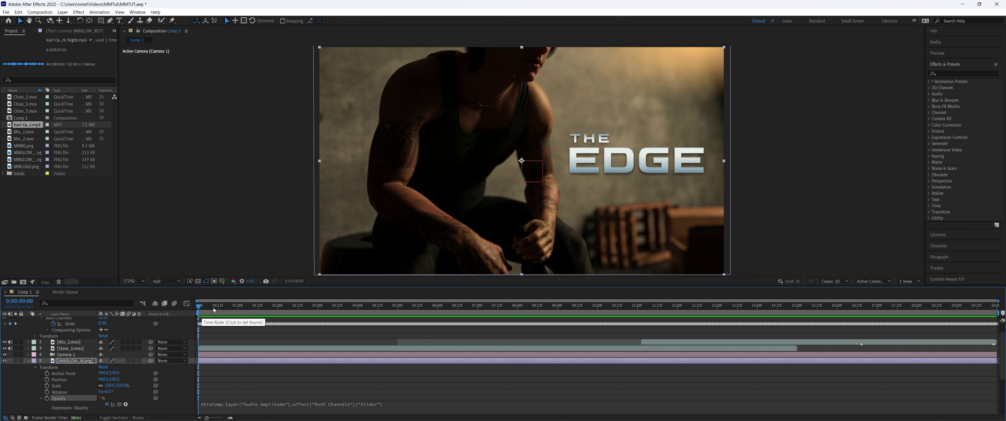
key(space)
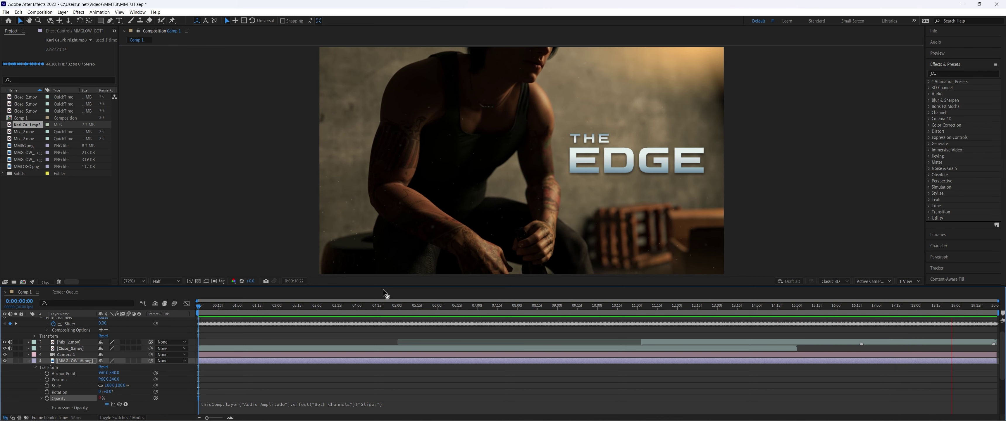
key(space)
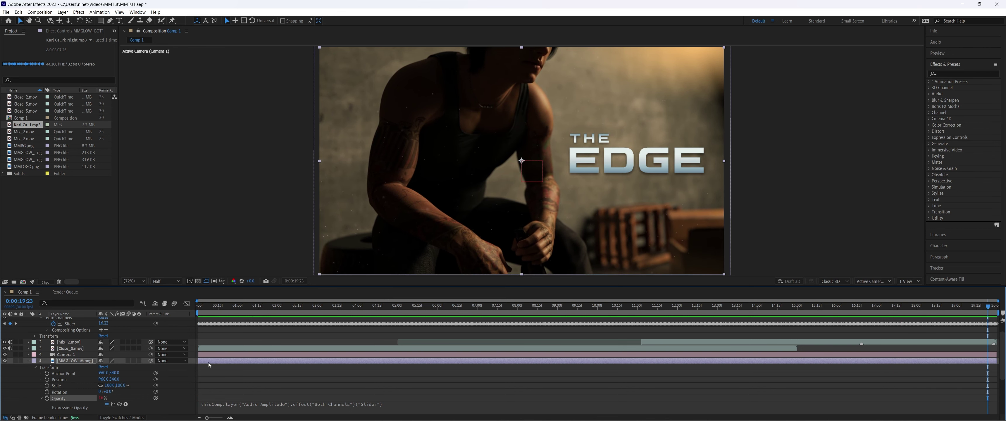
Link the top glow layer's Opacity by expression to the same Both Channels Slider and preview the composition from the start.
click(31, 363)
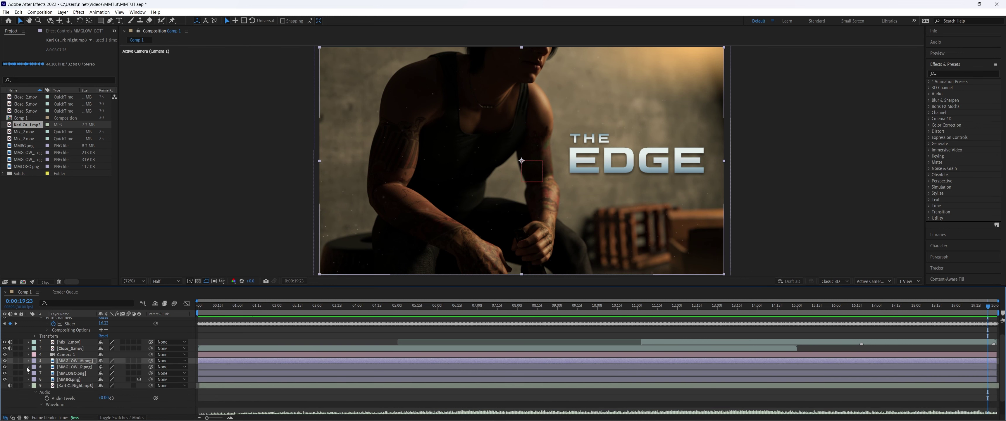
click(28, 367)
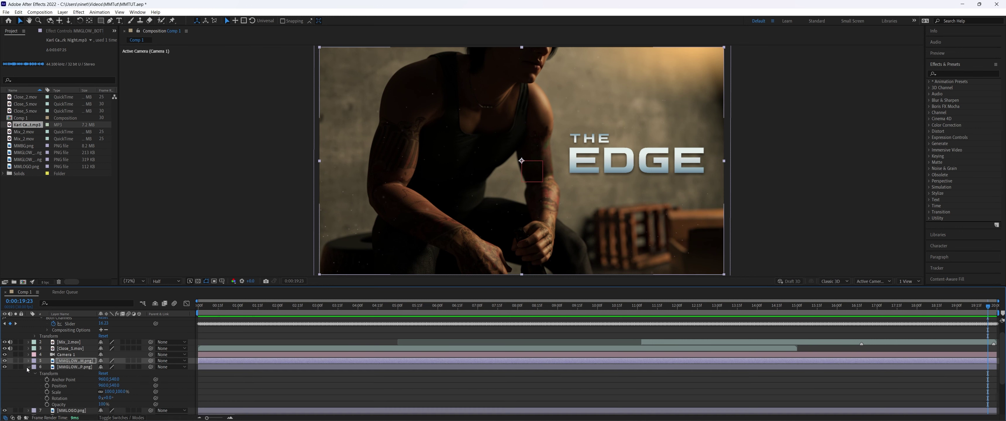
alt+click(48, 404)
drag(119, 412, 81, 331)
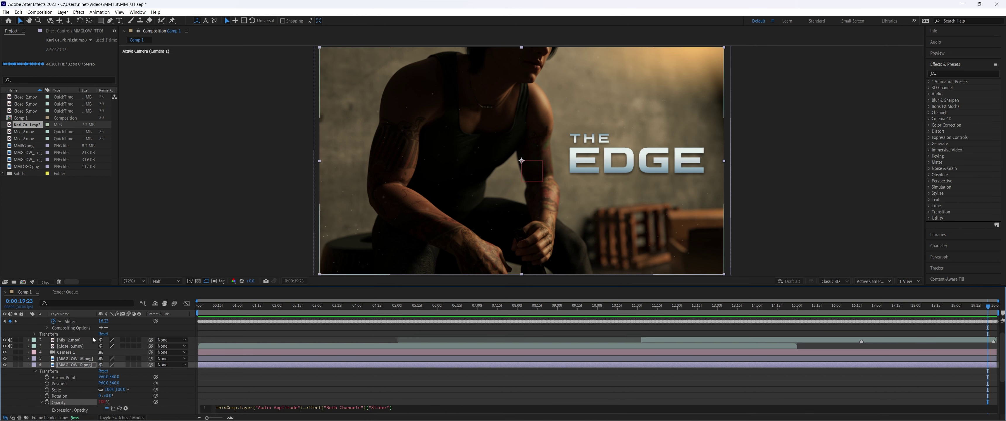
key(KP_Enter)
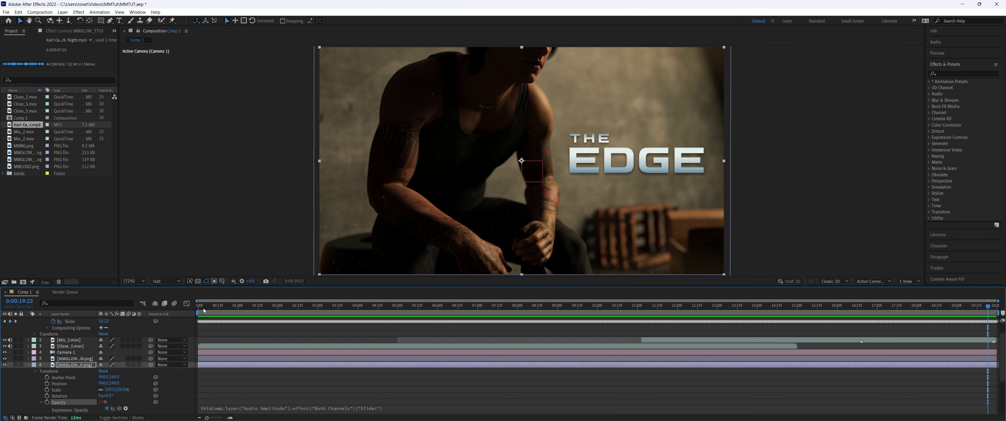
drag(205, 307, 183, 307)
key(space)
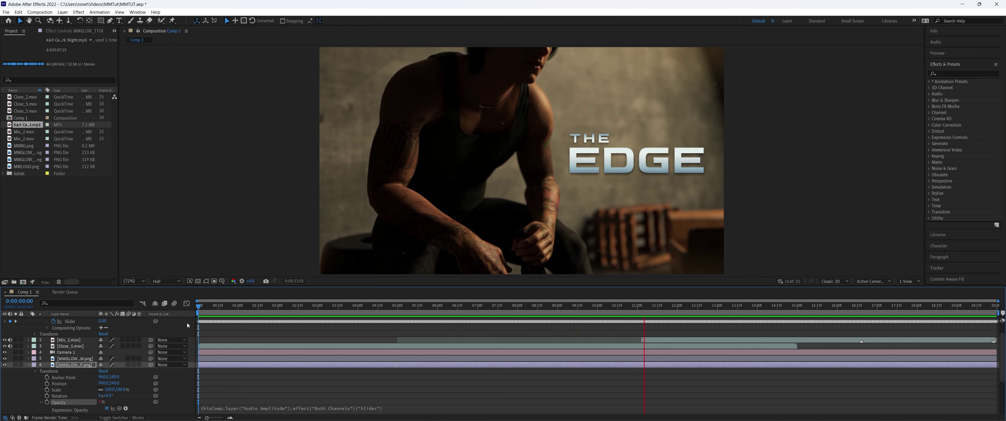
key(space)
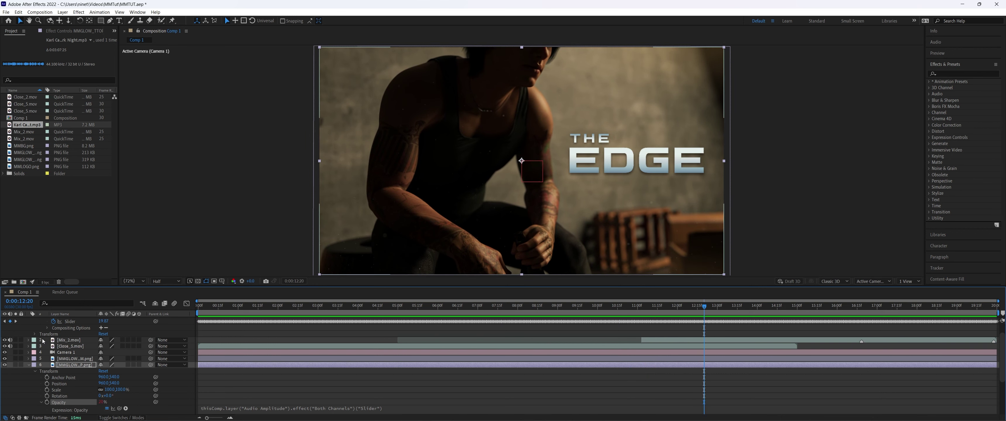
Collapse the properties of the Audio Amplitude, top glow and music layers.
scroll(43, 341, up, 3)
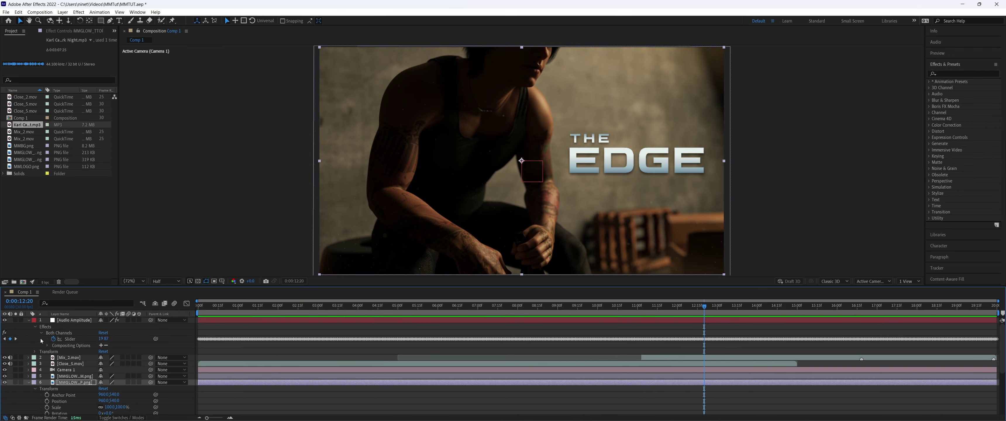
click(29, 321)
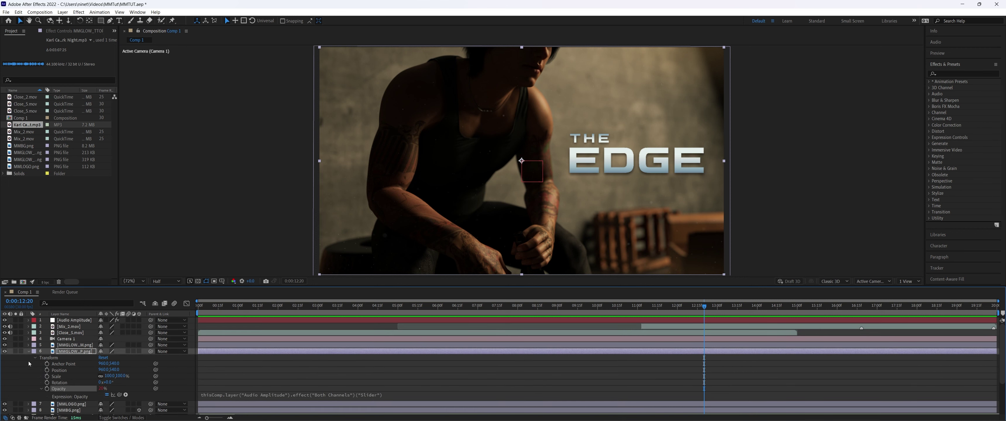
click(29, 353)
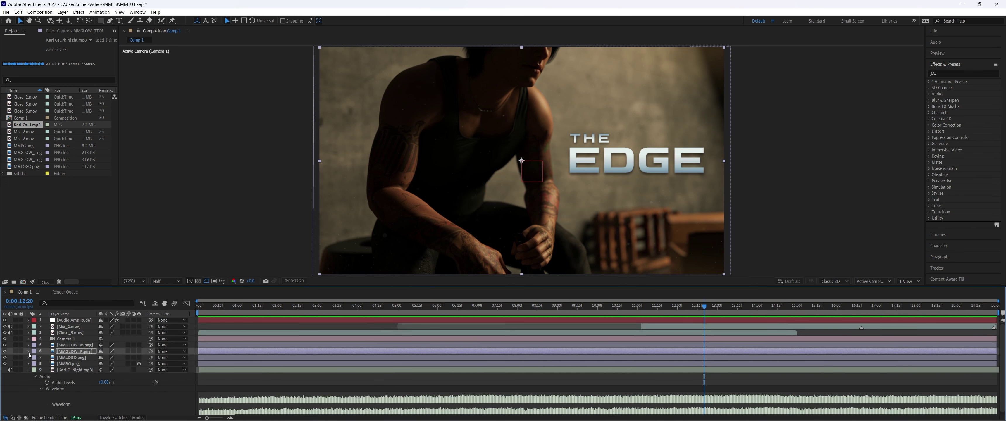
click(28, 370)
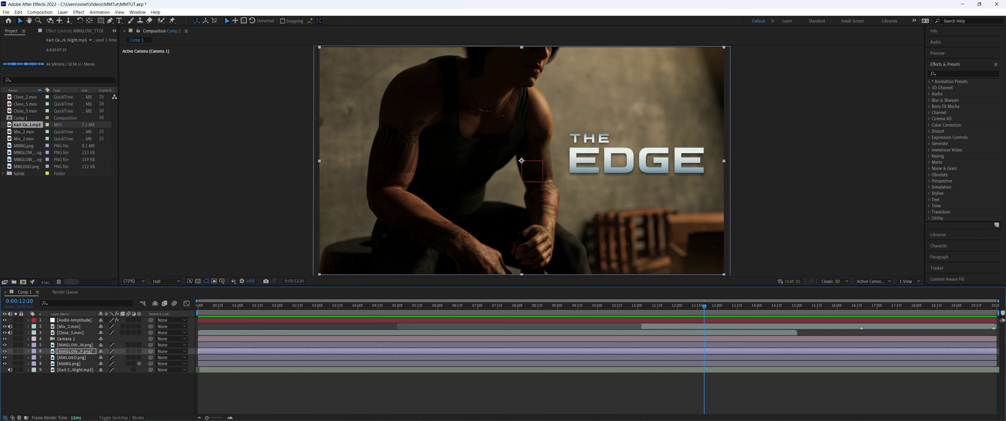
Switch to the browser to view the fnord WebM plug-in page for Premiere, and return to After Effects.
key(alt+Tab)
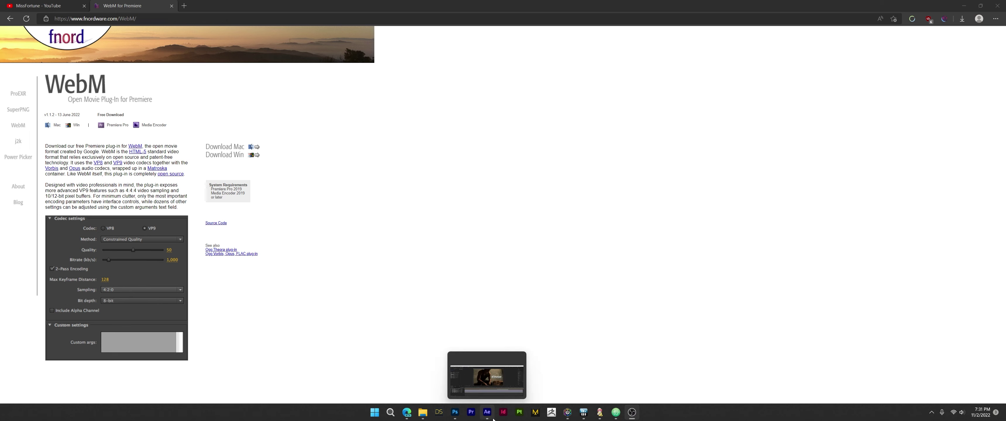
click(484, 413)
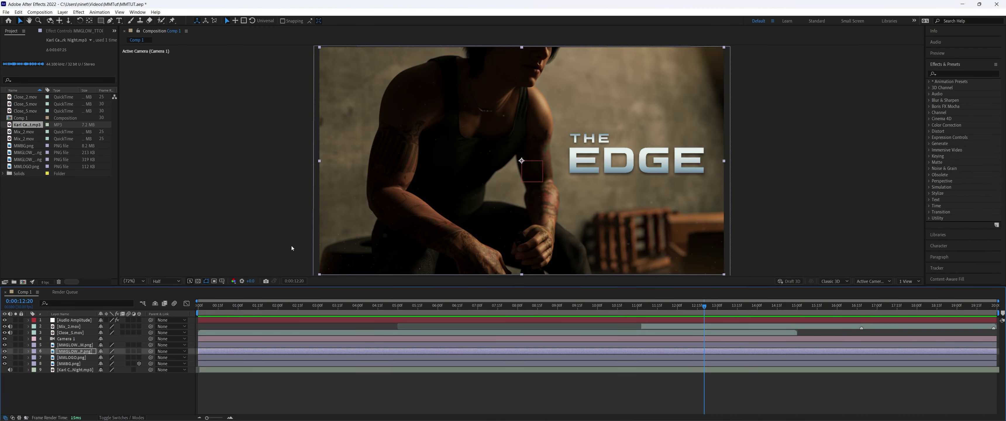
Save the project and preview the composition from near its start.
key(ctrl+s)
click(204, 306)
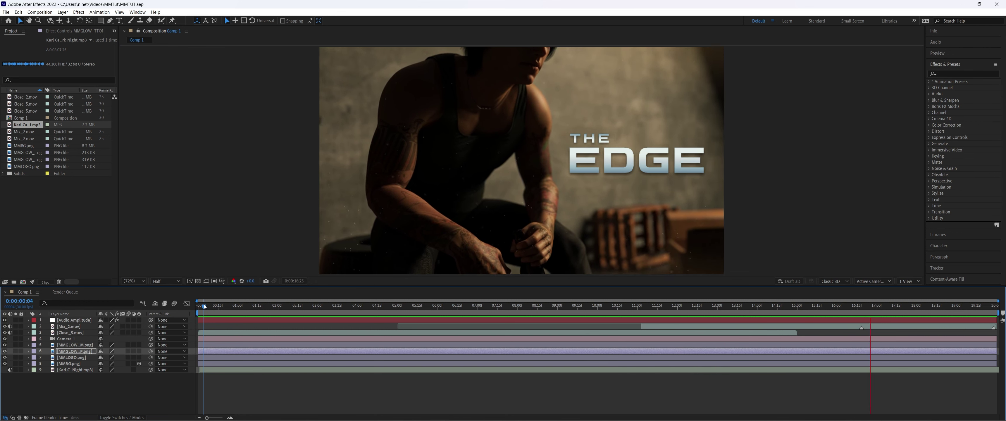
key(space)
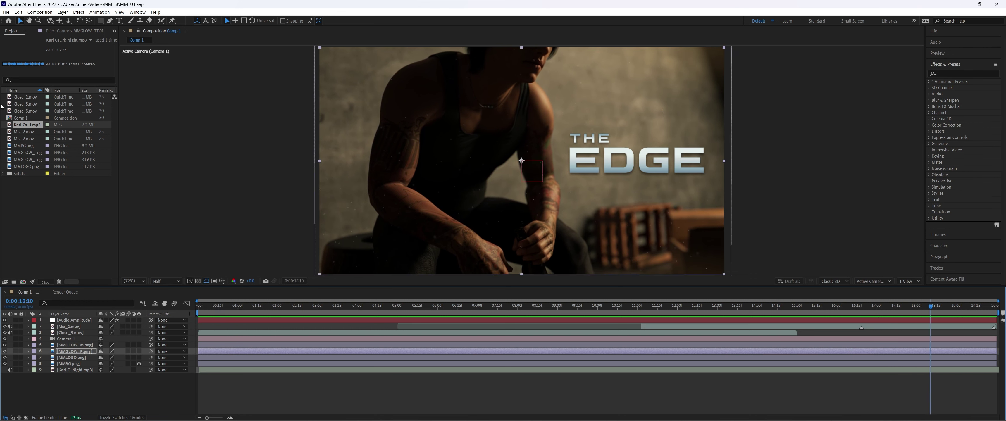
Add Comp 1 to the Adobe Media Encoder queue and review the job's H.264 export settings.
click(6, 12)
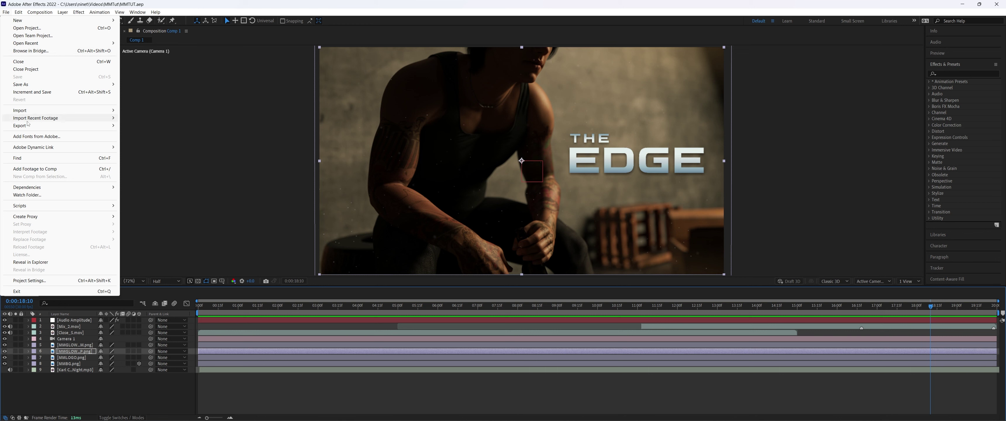
mouse_move(32, 128)
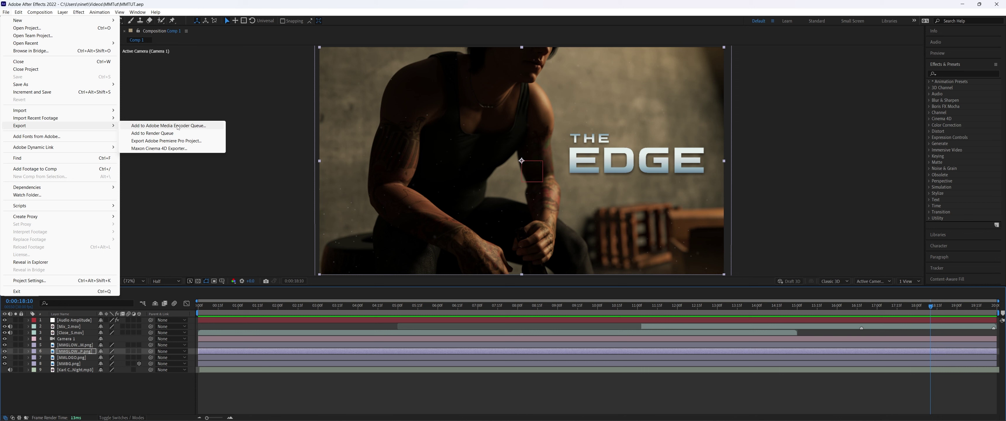
click(175, 127)
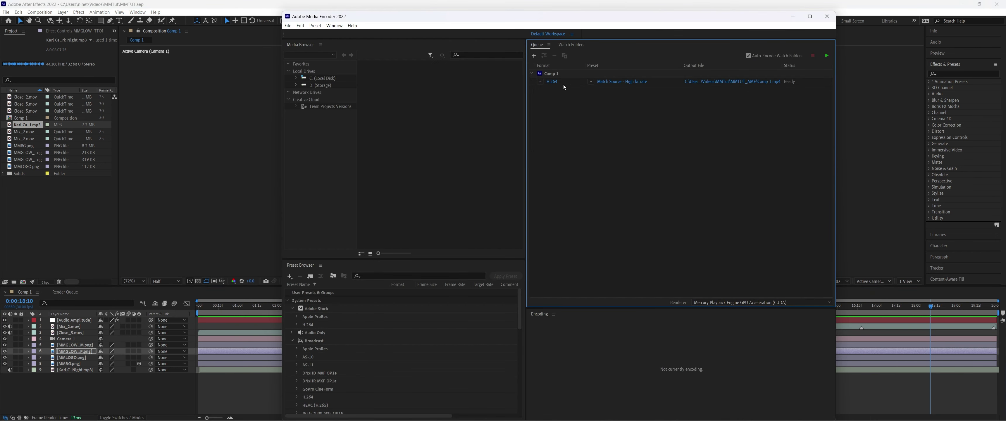
right_click(570, 84)
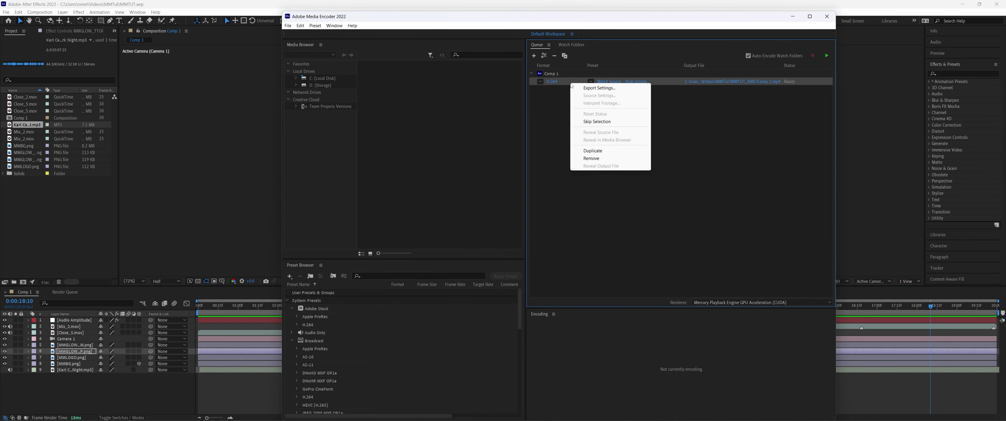
click(581, 88)
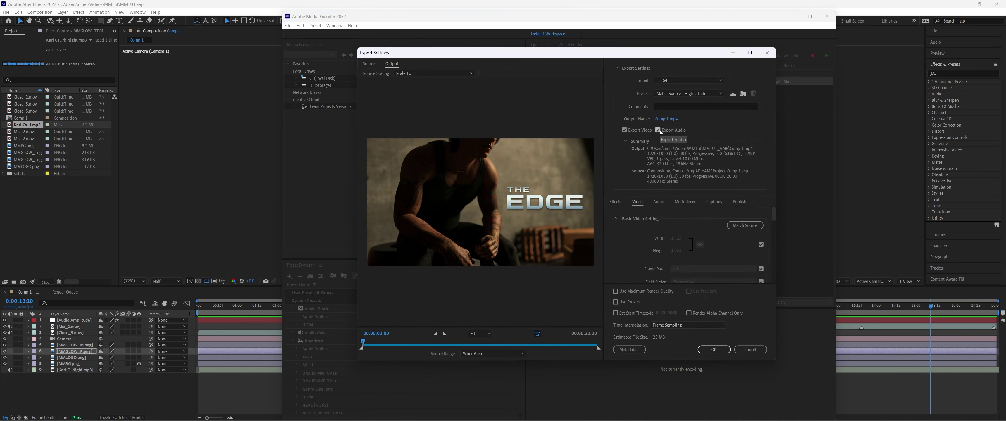
click(713, 349)
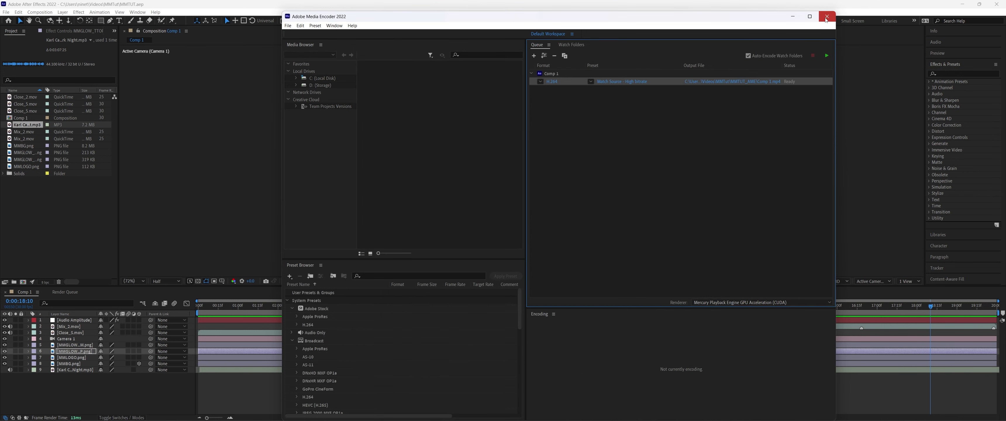
Mute the music layer in After Effects, return to Media Encoder and remove the older Comp 1 job from the queue.
click(10, 371)
click(9, 371)
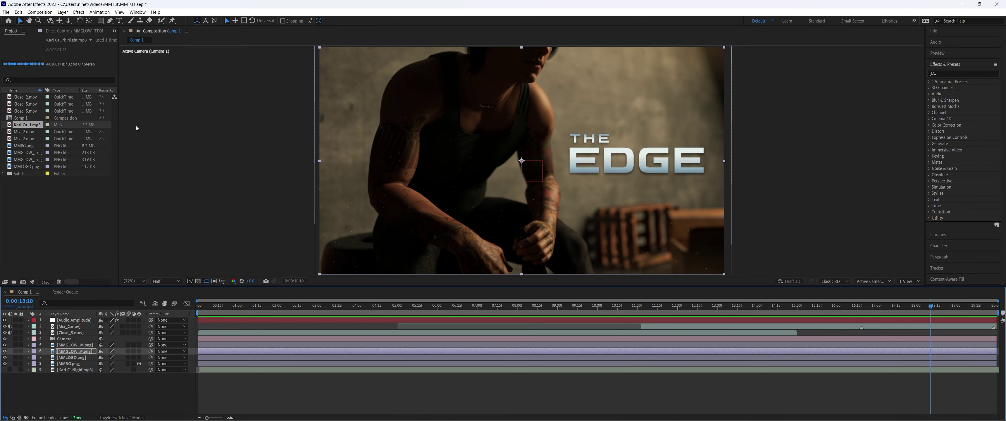
click(642, 415)
right_click(576, 80)
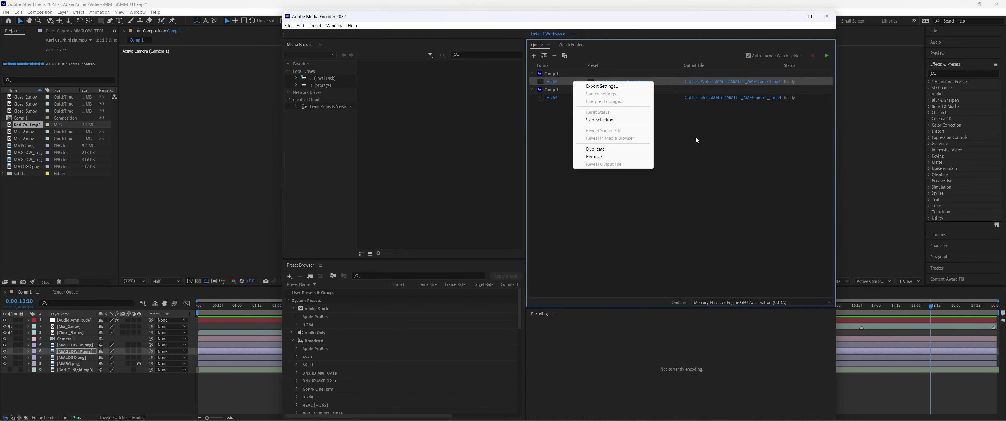
click(661, 110)
right_click(663, 82)
click(678, 150)
click(597, 243)
Set the queued Comp 1 job's export format to WebM with audio export disabled.
right_click(644, 82)
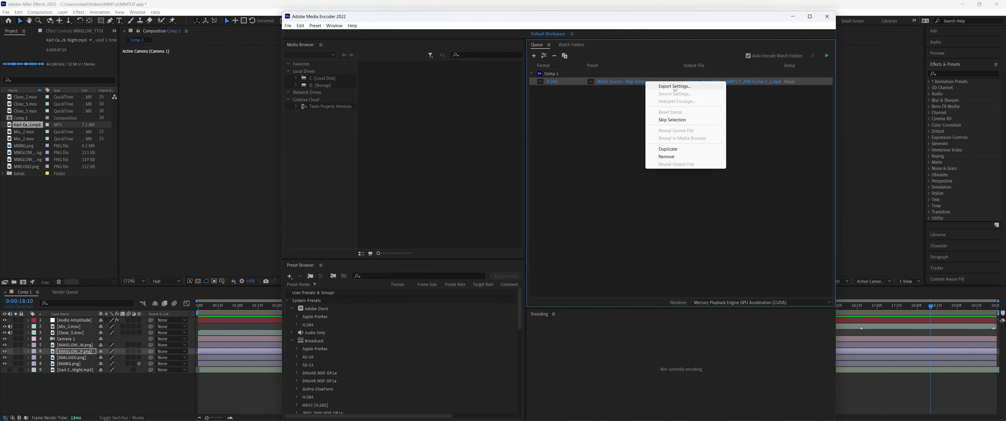
click(659, 86)
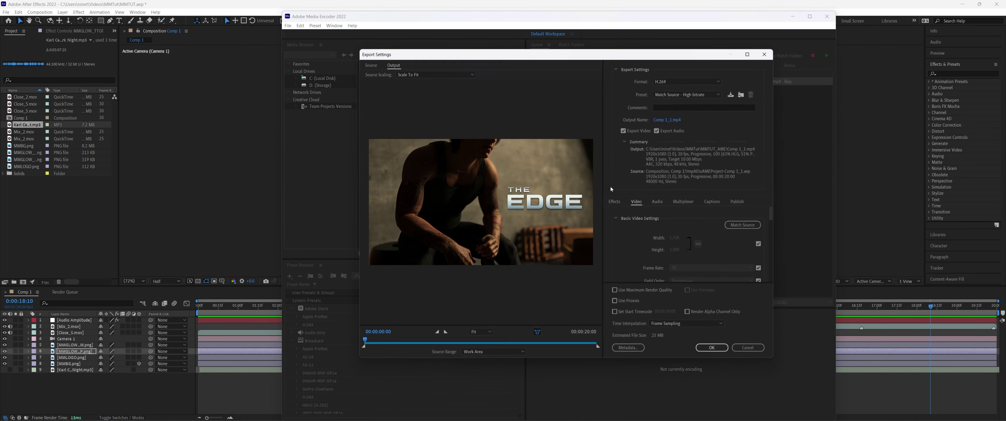
click(658, 131)
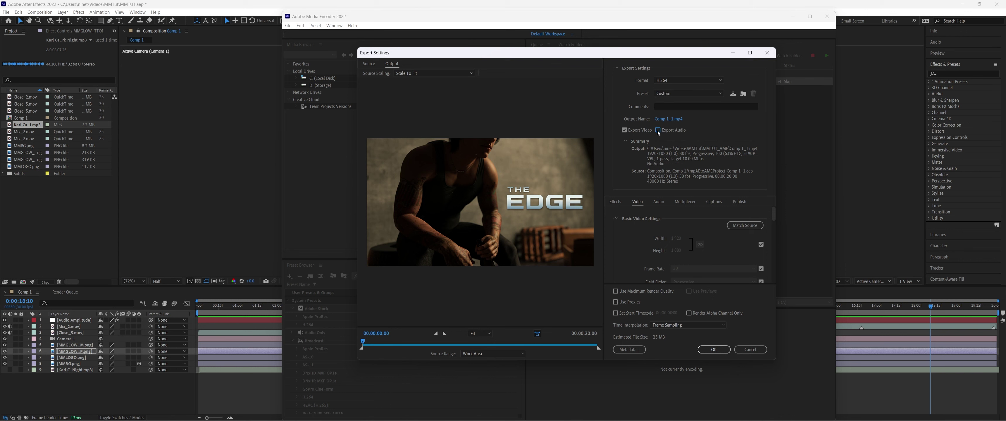
click(657, 131)
click(657, 131)
click(698, 80)
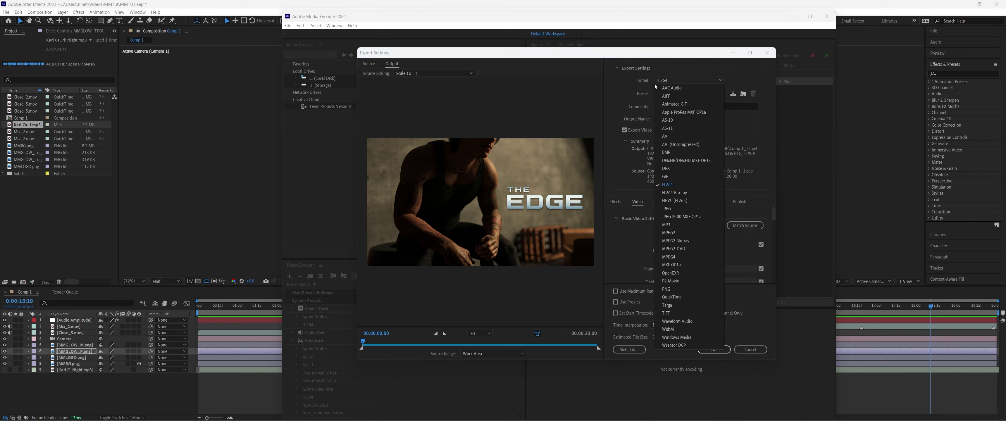
click(683, 330)
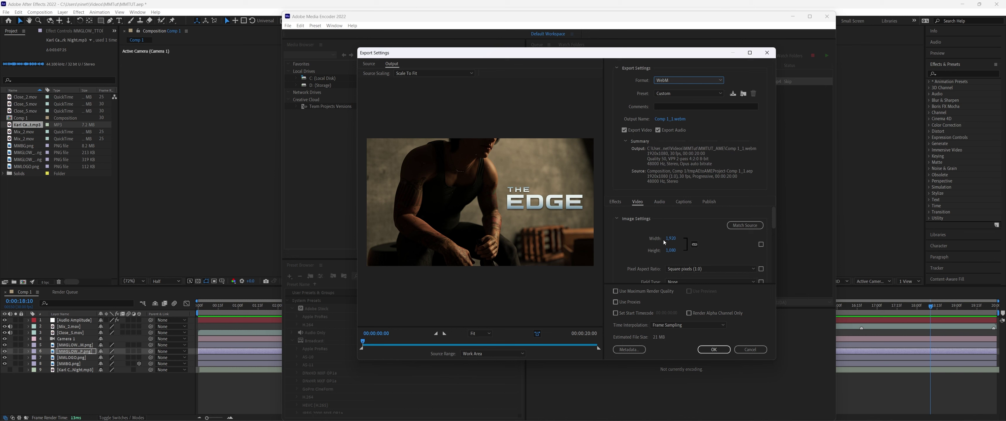
click(658, 130)
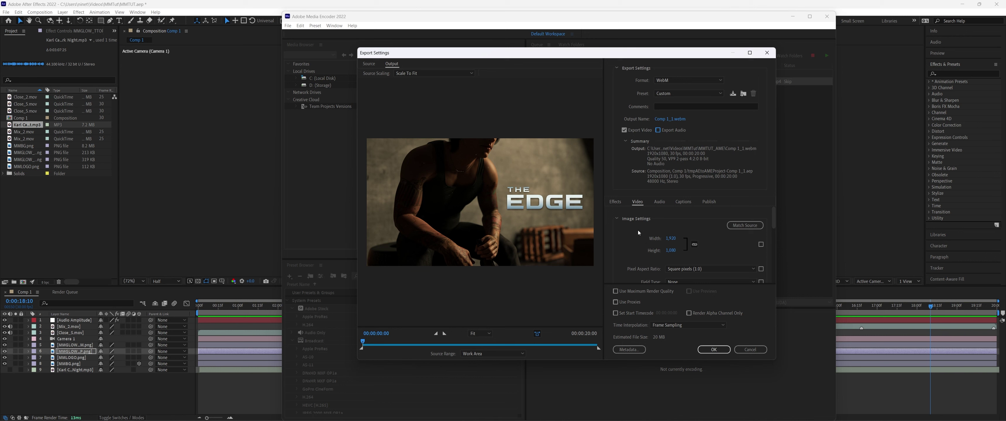
Raise the WebM codec quality, enable Use Maximum Render Quality and accept the export settings.
scroll(638, 230, down, 1)
scroll(638, 233, down, 1)
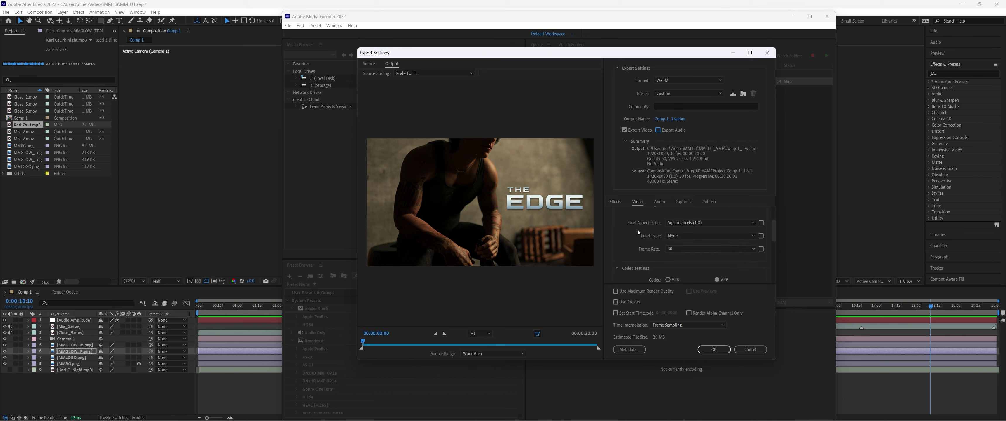
scroll(630, 227, down, 2)
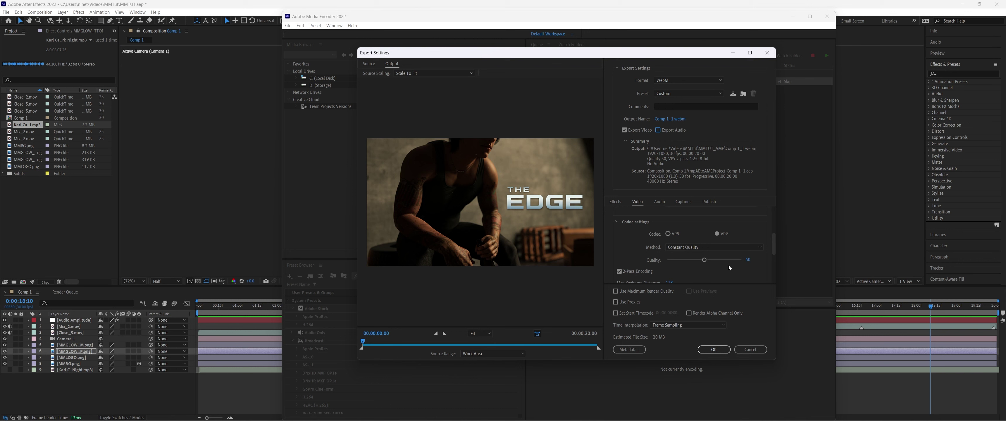
drag(704, 260, 725, 266)
click(639, 291)
click(713, 351)
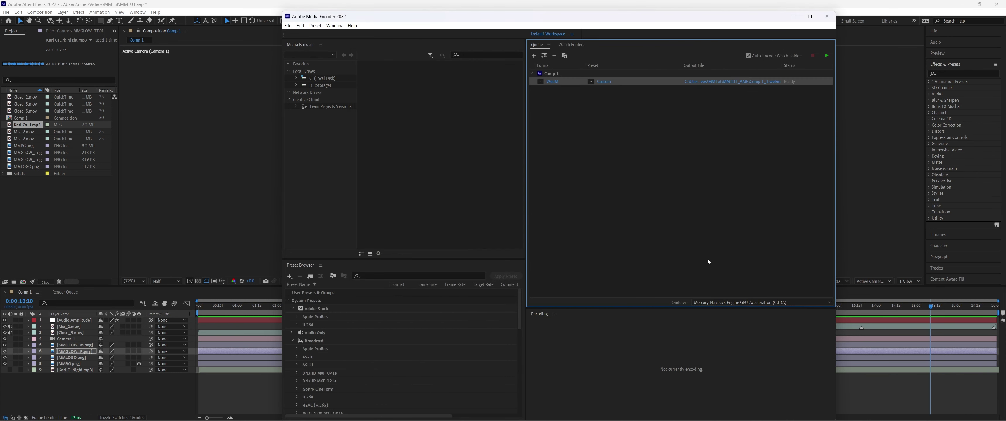
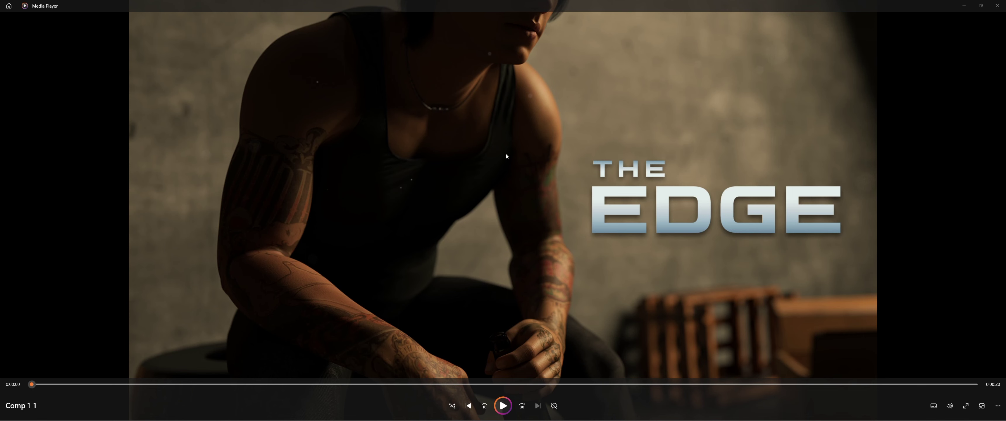
Play the exported Comp 1_1 video in Media Player to check the animated menu.
click(506, 401)
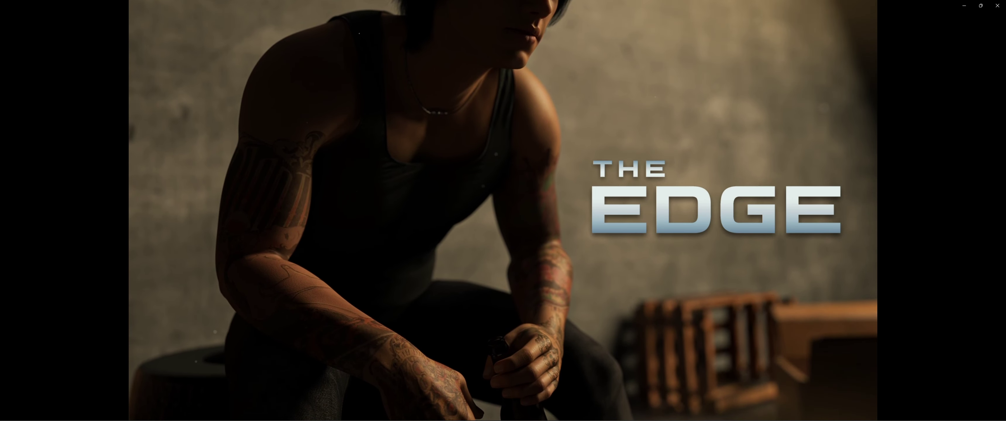
mouse_move(497, 218)
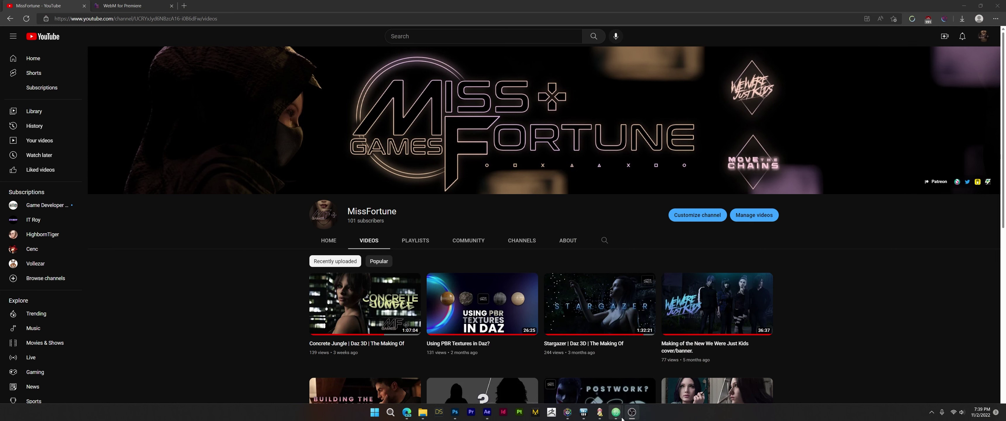
Switch to The Edge project in Atom and open the game's images folder in File Explorer.
mouse_move(622, 419)
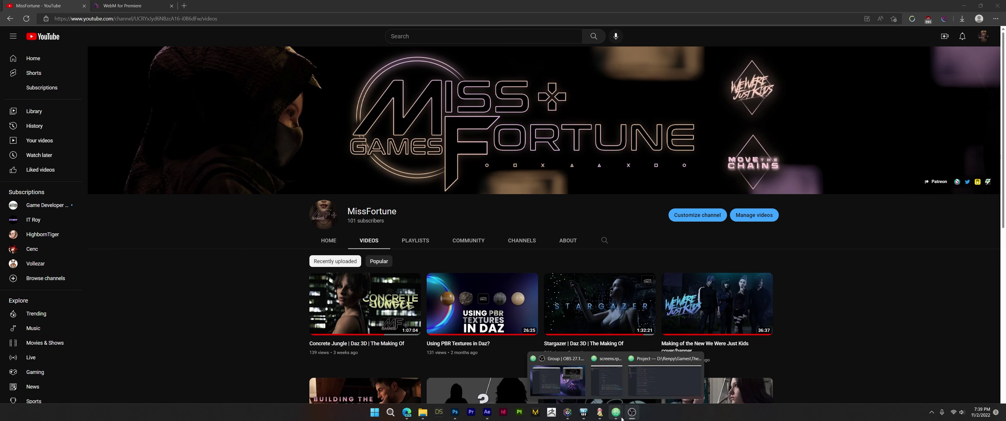
mouse_move(654, 385)
click(654, 386)
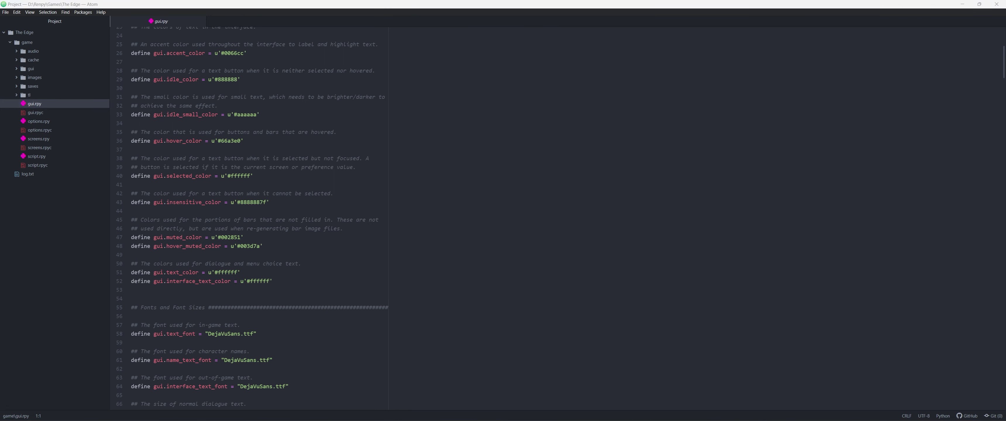
mouse_move(423, 411)
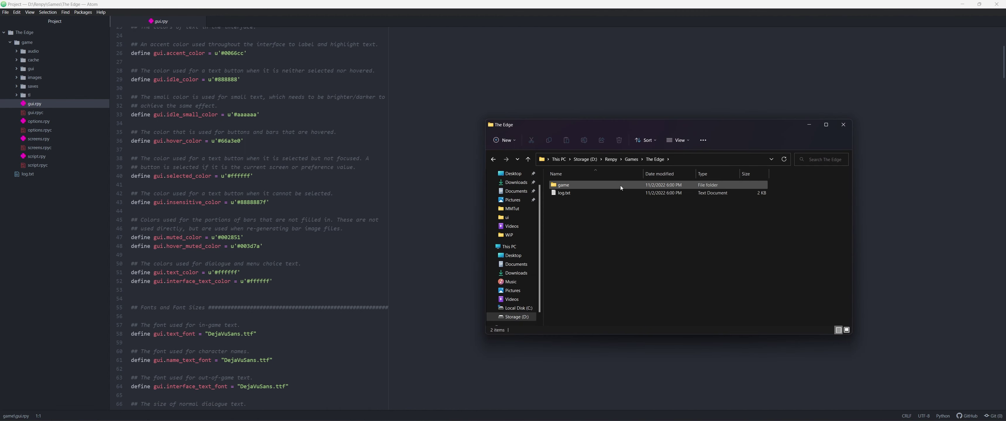
double_click(621, 188)
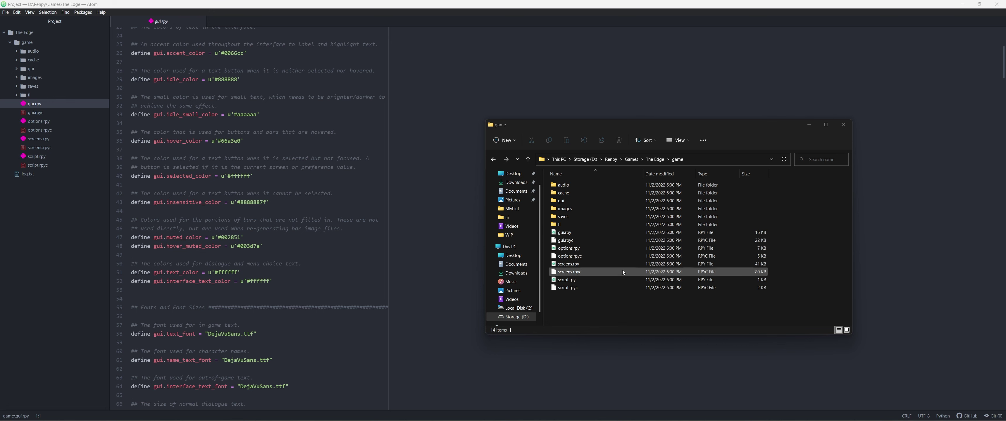
double_click(592, 212)
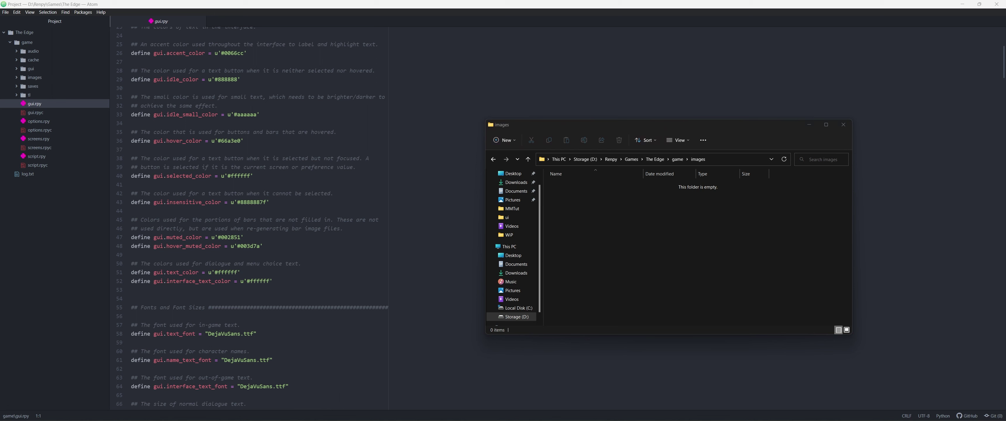
Copy the exported Comp 1_1.webm file into the game's images folder.
drag(610, 147, 646, 242)
key(ctrl+c)
click(678, 230)
key(ctrl+v)
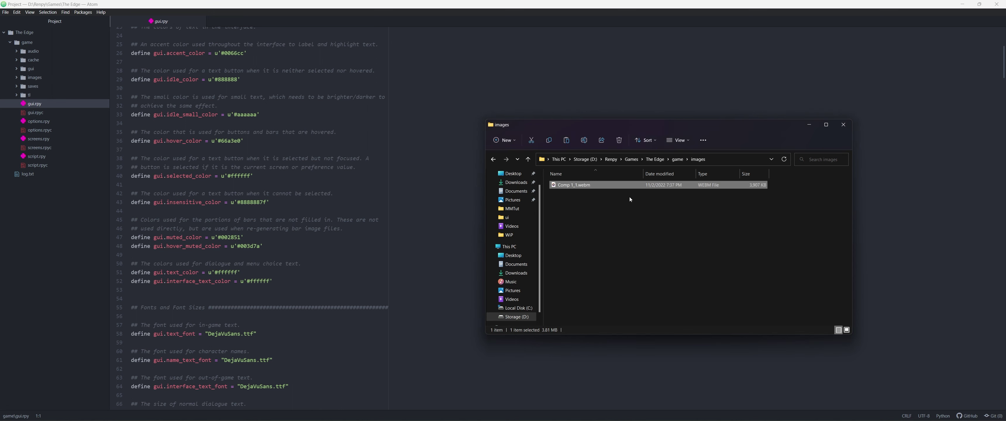
Show the images folder as large icons and rename the copied video main_menu.
right_click(631, 213)
mouse_move(655, 235)
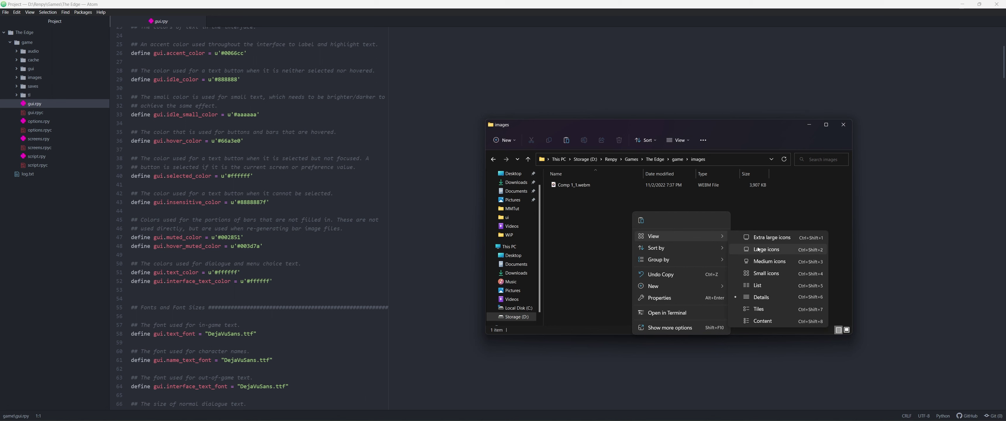
click(757, 249)
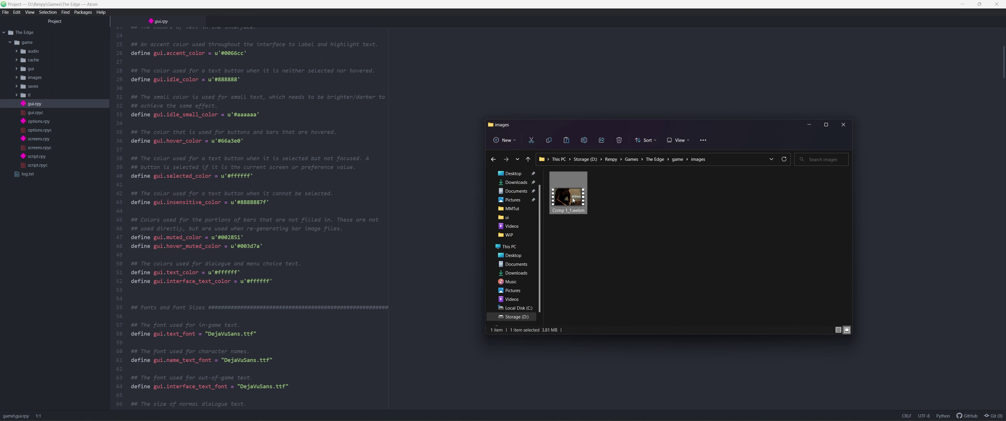
right_click(572, 198)
click(614, 207)
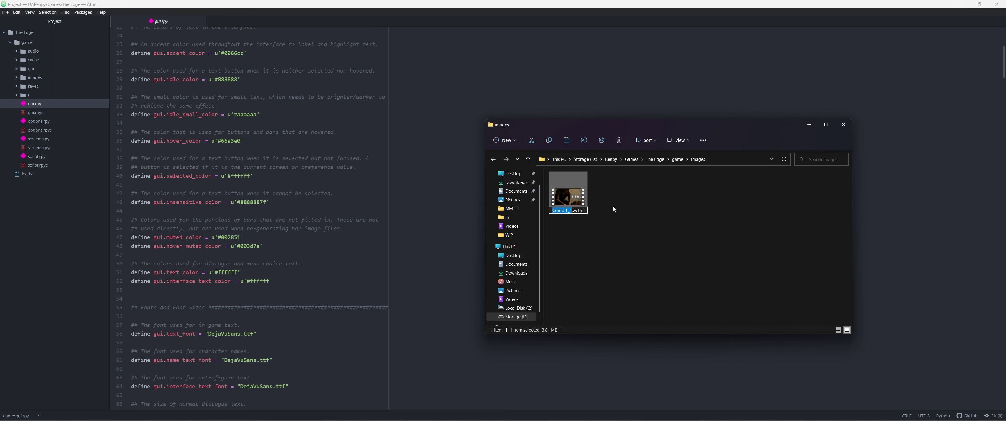
text(main_menu)
key(Return)
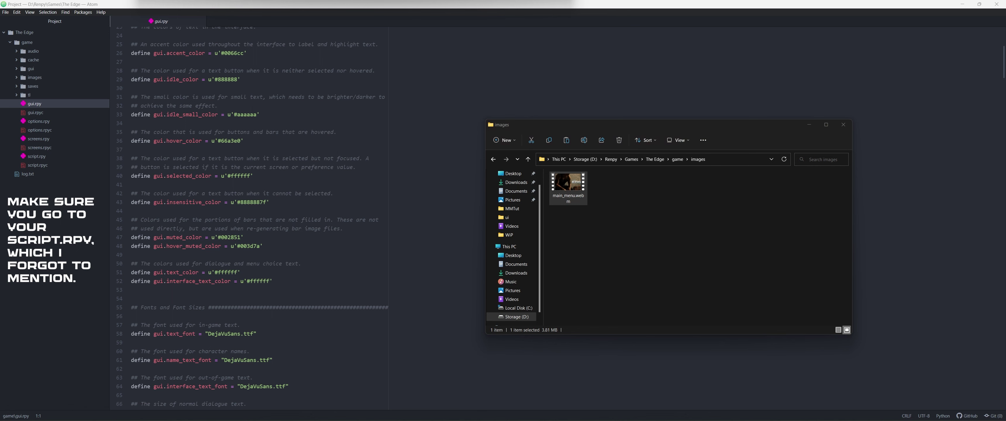
Open script.rpy in Atom and delete the Eileen character definition.
click(37, 157)
drag(128, 74, 232, 75)
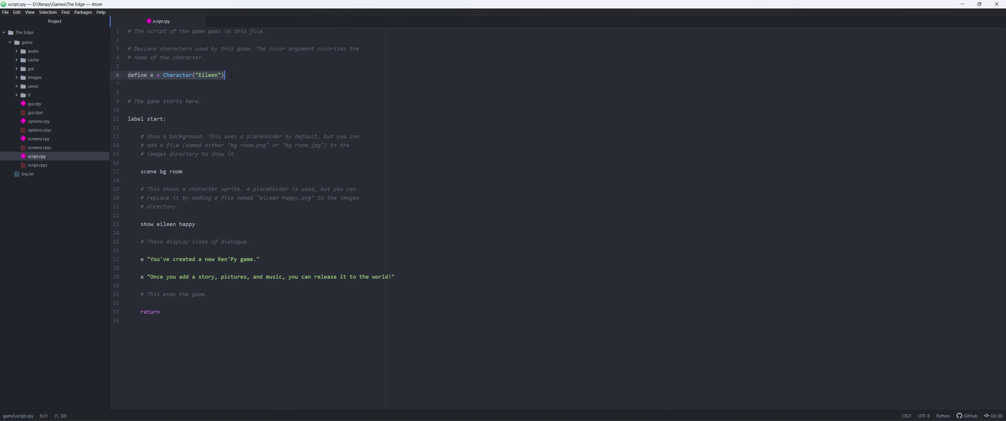
key(BackSpace)
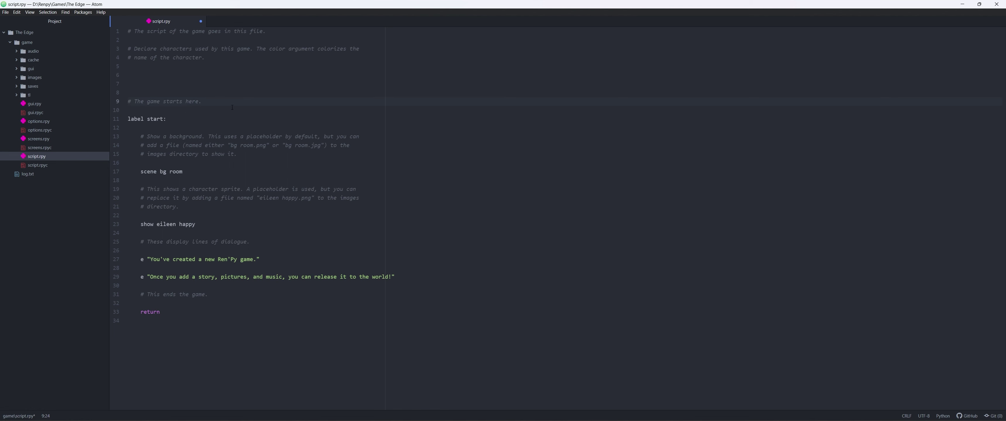
Begin an image declaration named main_menu on its own line above the start label in script.rpy.
key(Return)
key(Return)
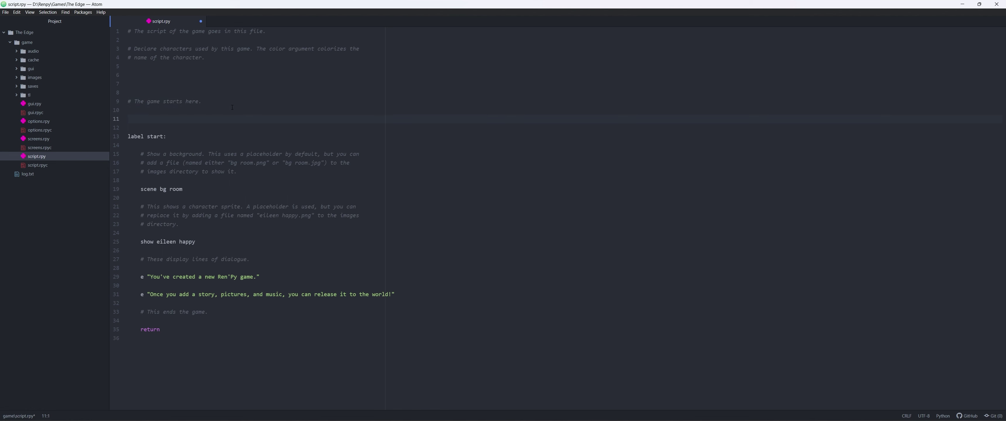
text(o,age)
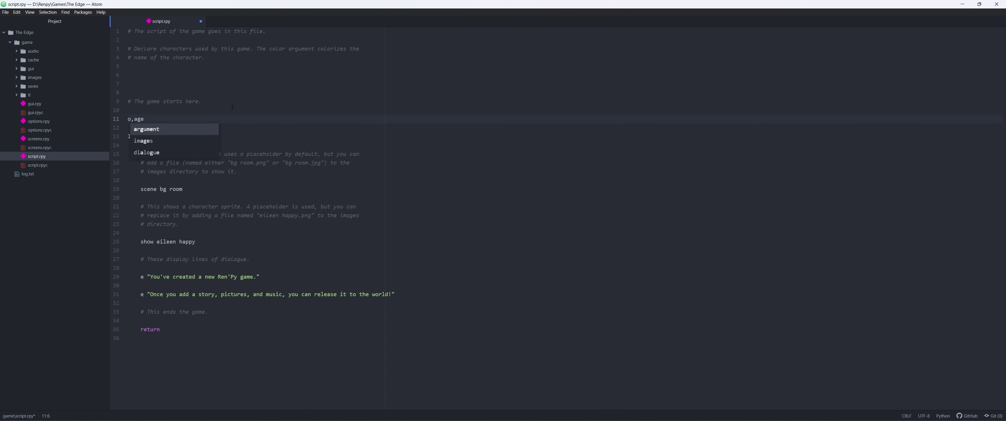
key(BackSpace)
key(BackSpace)
key(BackSpace)
key(BackSpace)
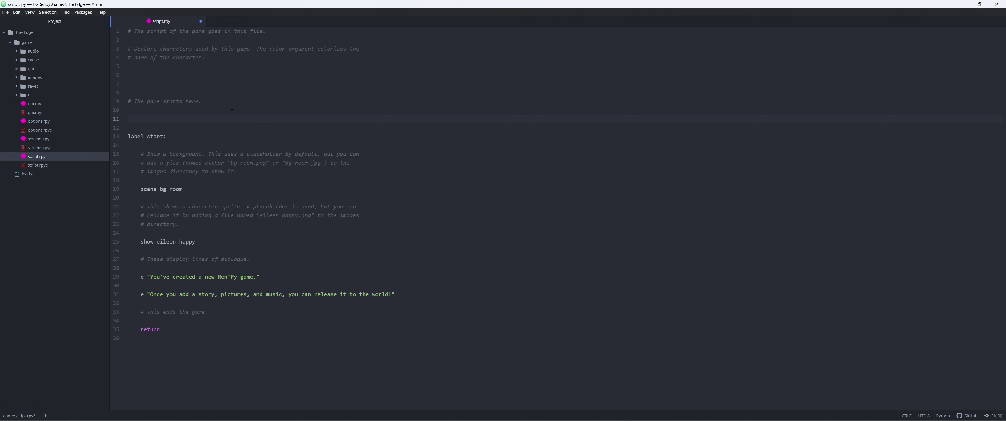
text(image )
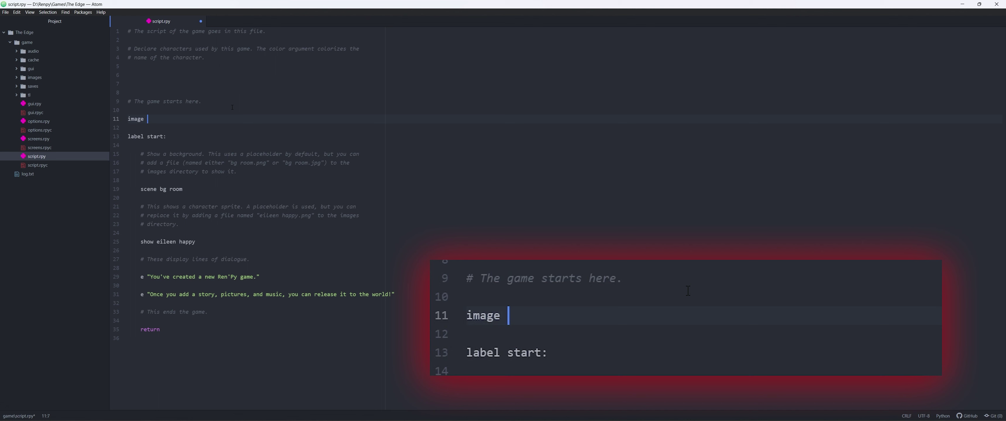
text(main_menu)
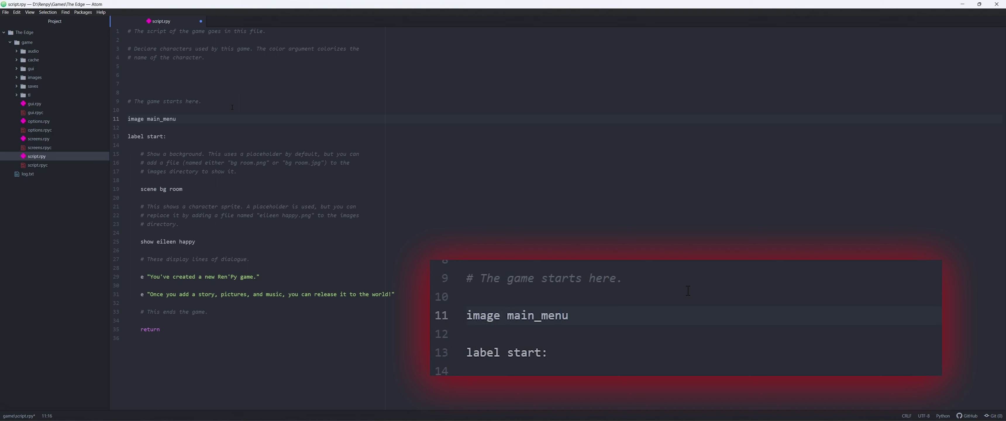
Assign the main_menu image a Movie call with channel="main_menu".
text( = Movie(chanell)
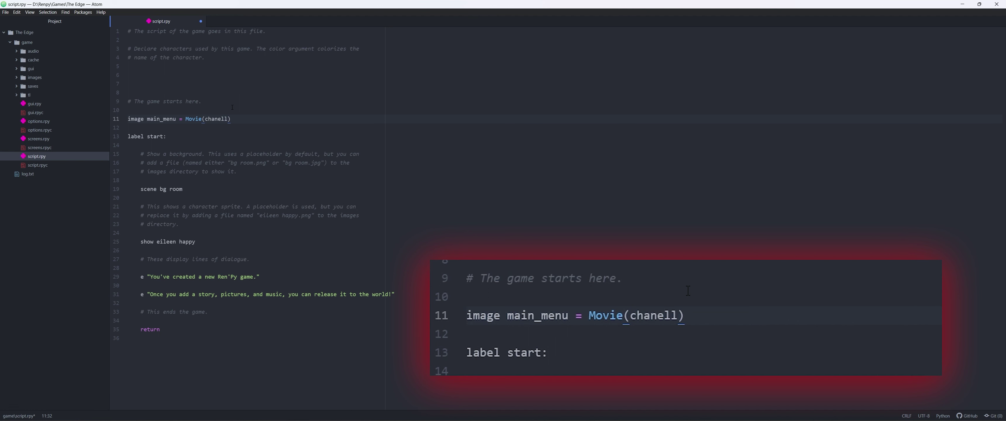
key(BackSpace)
key(BackSpace)
key(BackSpace)
text(nel)
text(=)
text(")
text(main_))
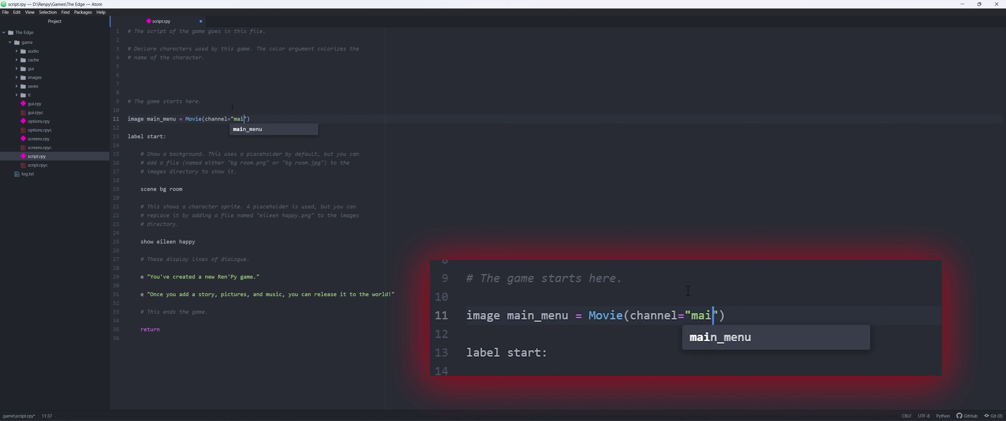
key(BackSpace)
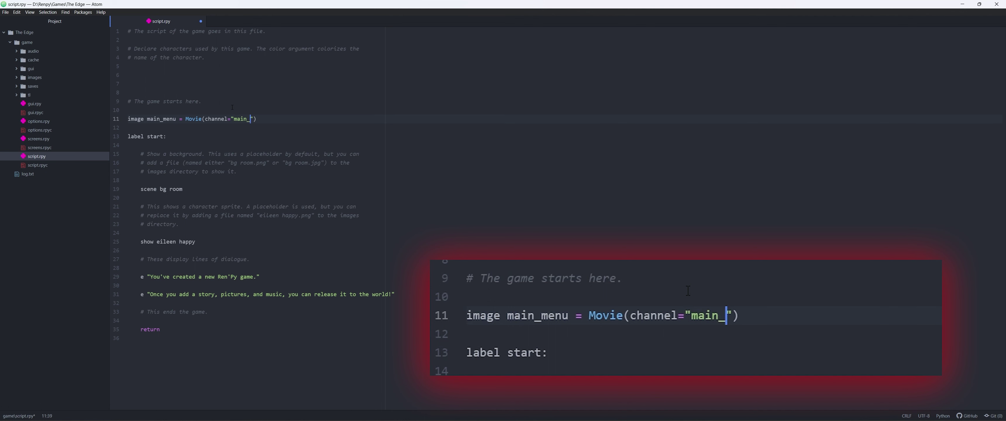
text(m)
key(Tab)
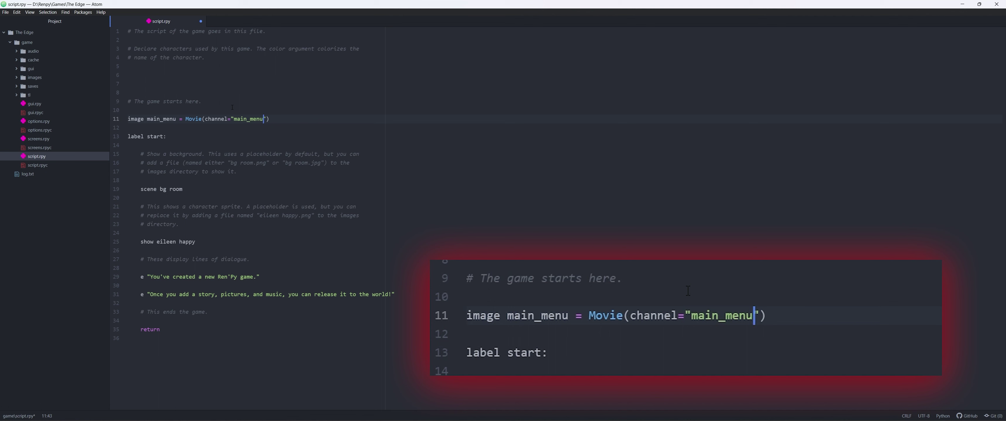
Add the argument play="main_menu.webm" to the main_menu Movie call.
key(Right)
text(, play)
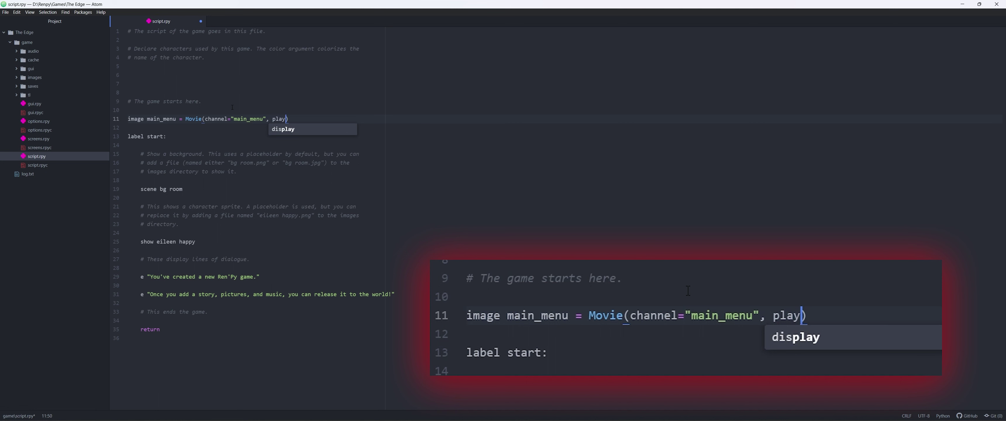
text(=)
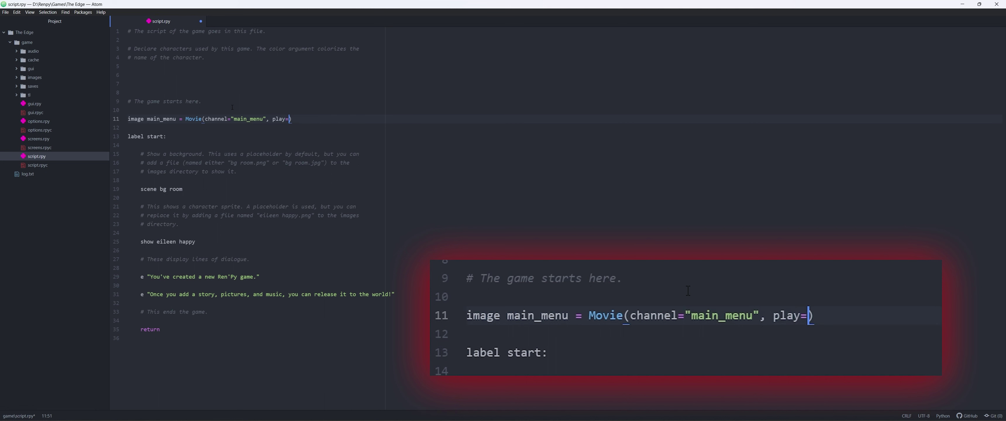
text("main_menu)
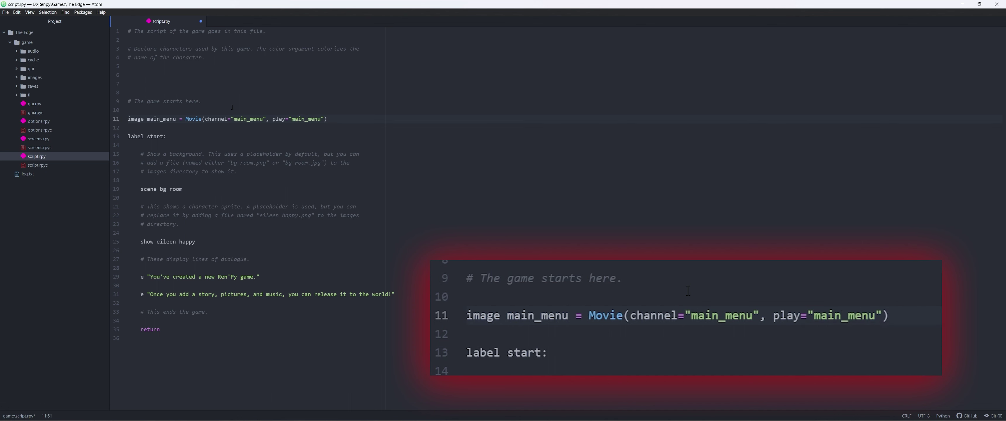
text(.webm)
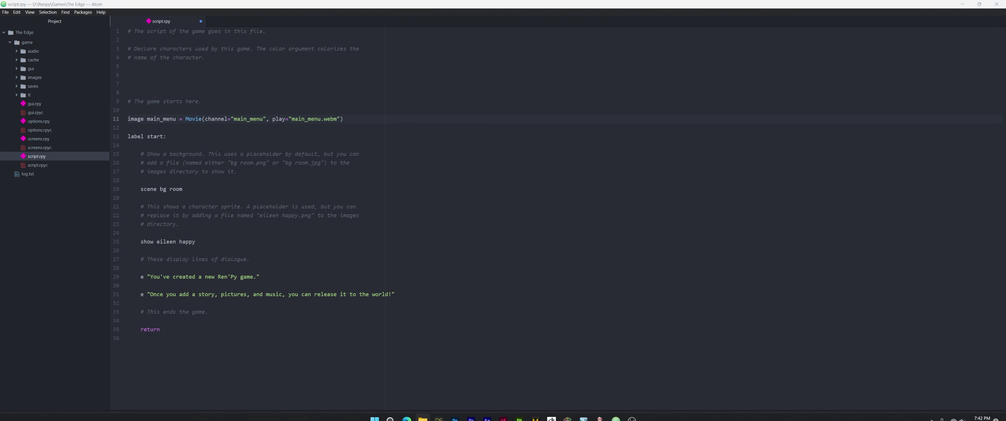
Check the video's file name in the images folder, then return to Atom and save script.rpy.
mouse_move(429, 415)
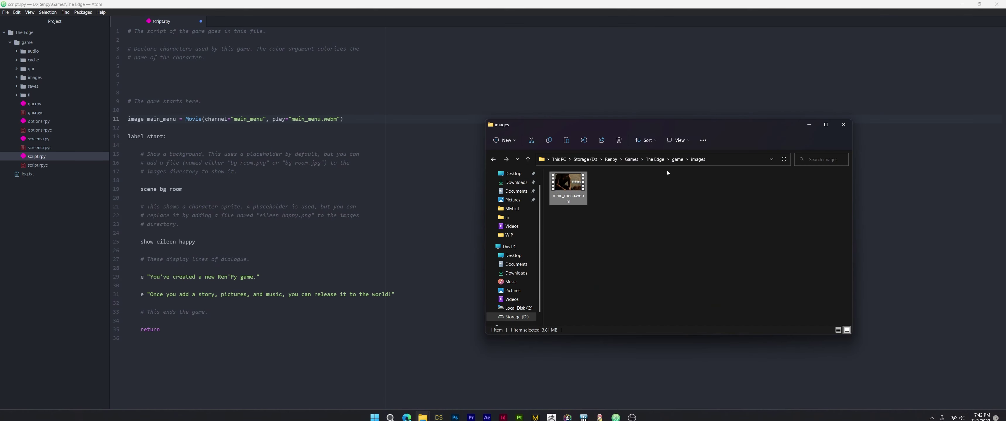
mouse_move(658, 128)
mouse_down()
mouse_move(616, 66)
mouse_move(660, 131)
mouse_up()
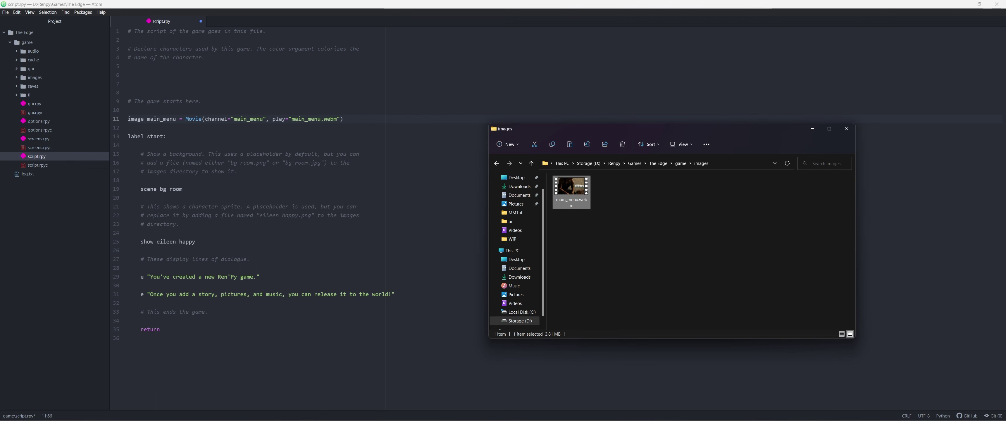
key(alt+Tab)
key(ctrl+s)
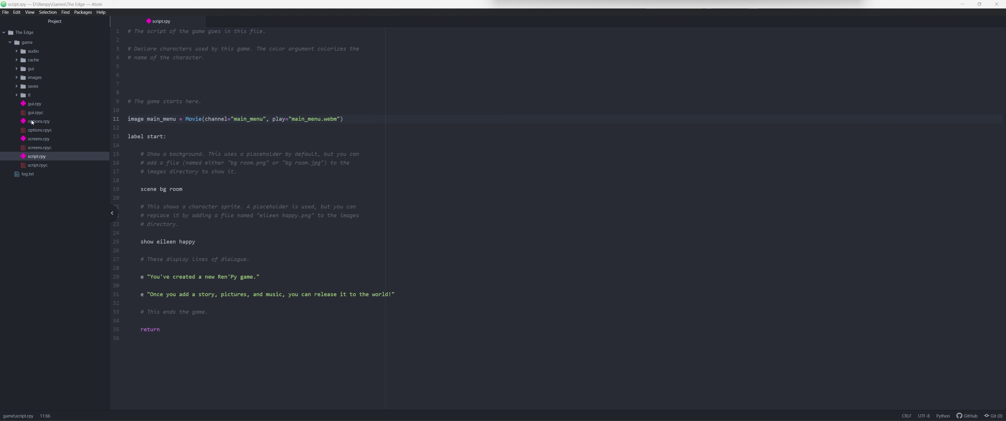
Open gui.rpy and begin an image declaration named menu_background below the gui.main_menu_background definition.
click(37, 107)
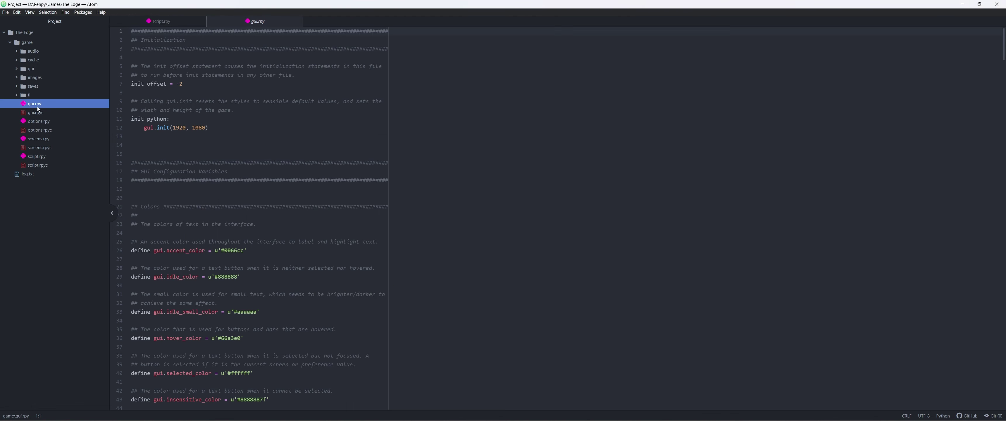
scroll(244, 136, down, 15)
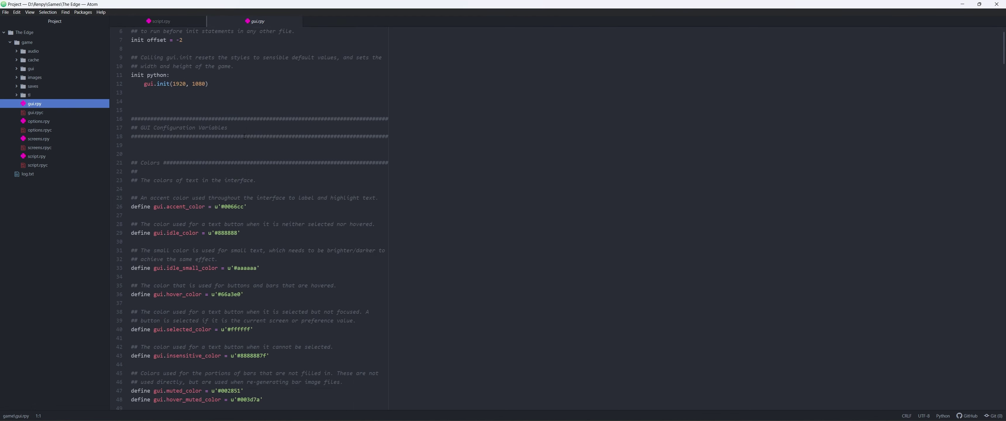
scroll(246, 136, down, 2)
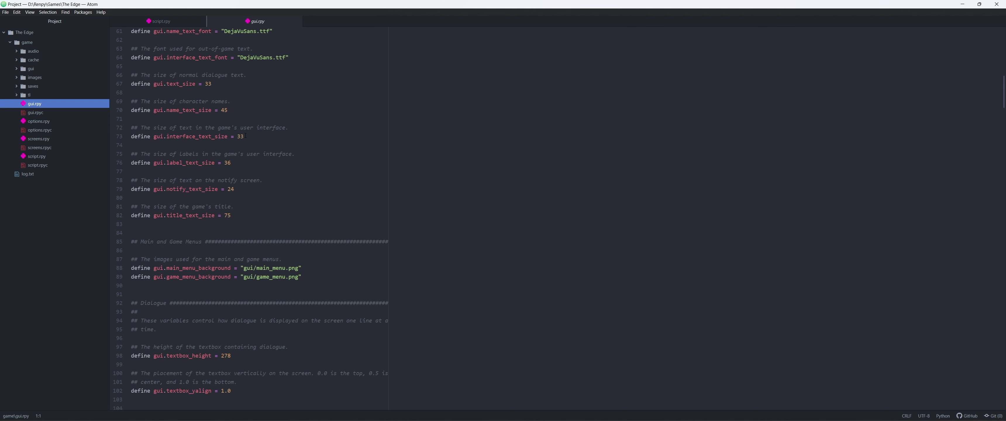
click(318, 269)
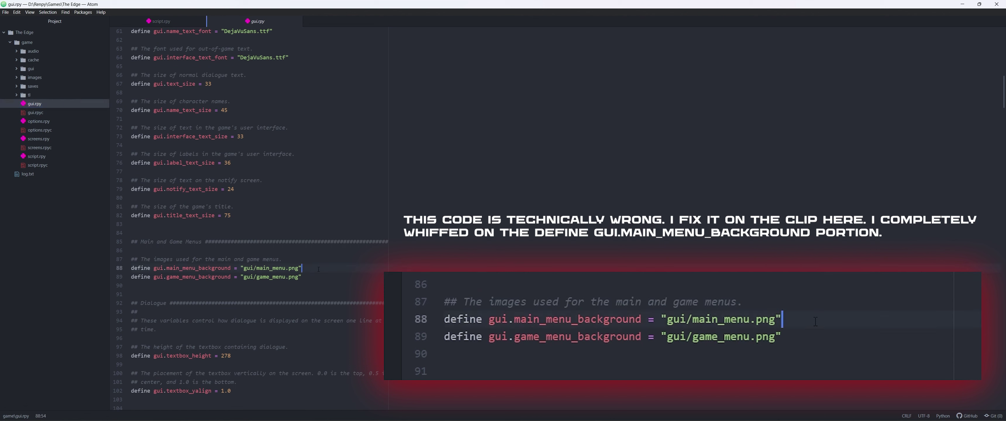
key(Return)
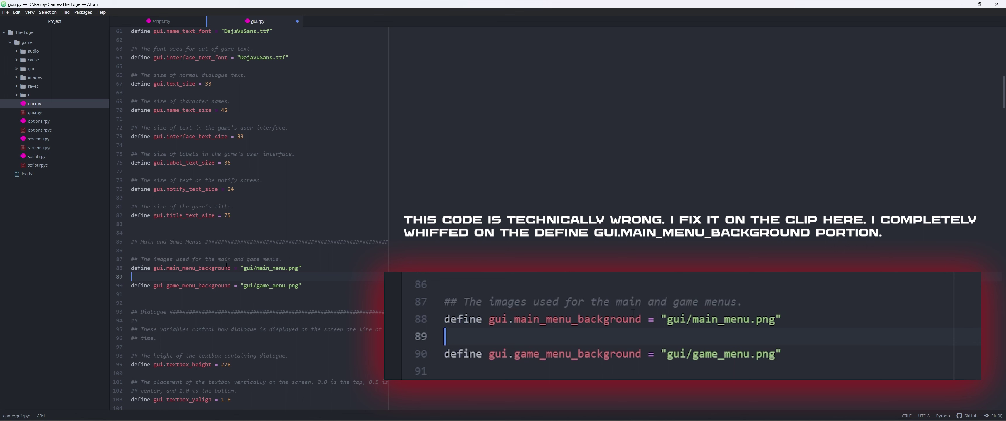
text(image)
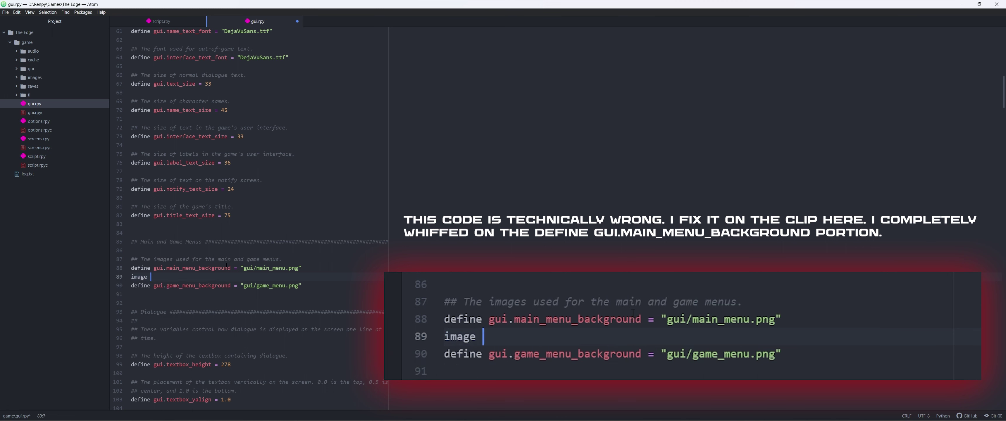
text( men_)
key(BackSpace)
key(BackSpace)
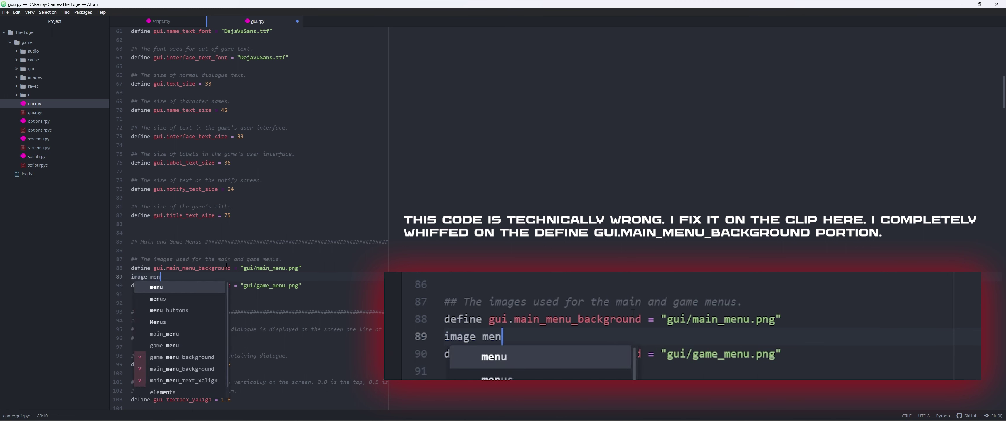
text(nu_)
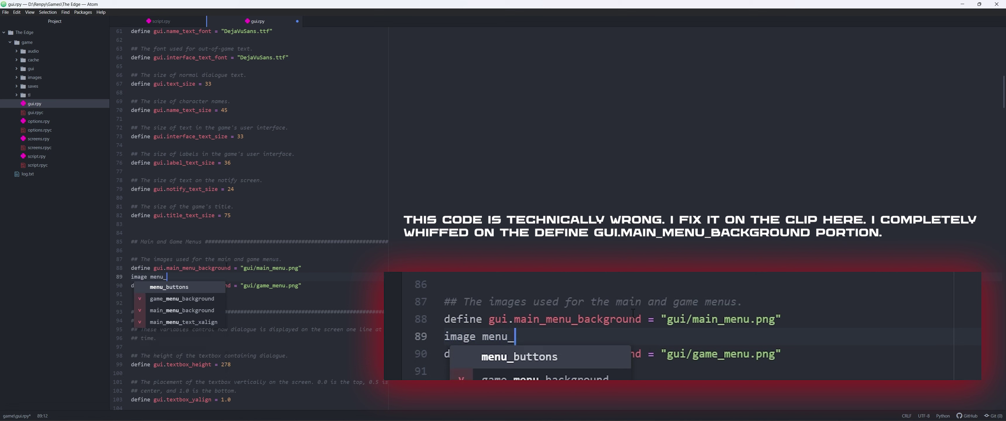
text(background)
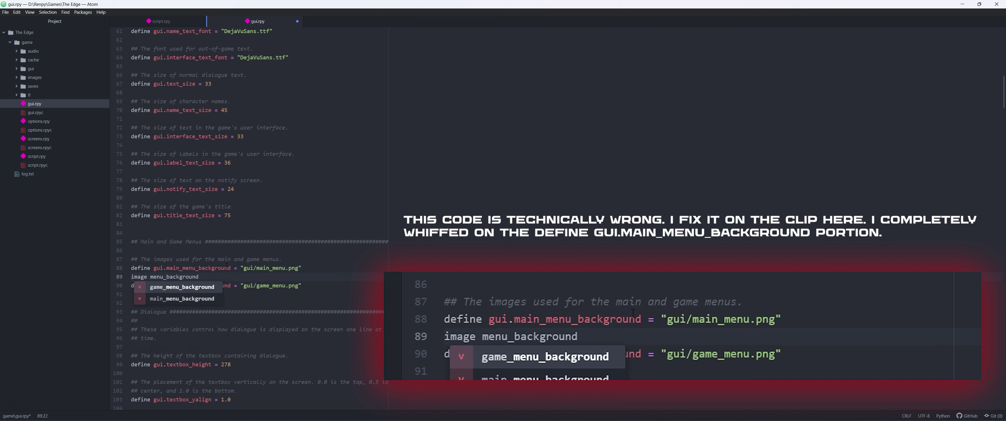
Assign the menu_background image a Movie call with channel="main_menu".
text( -)
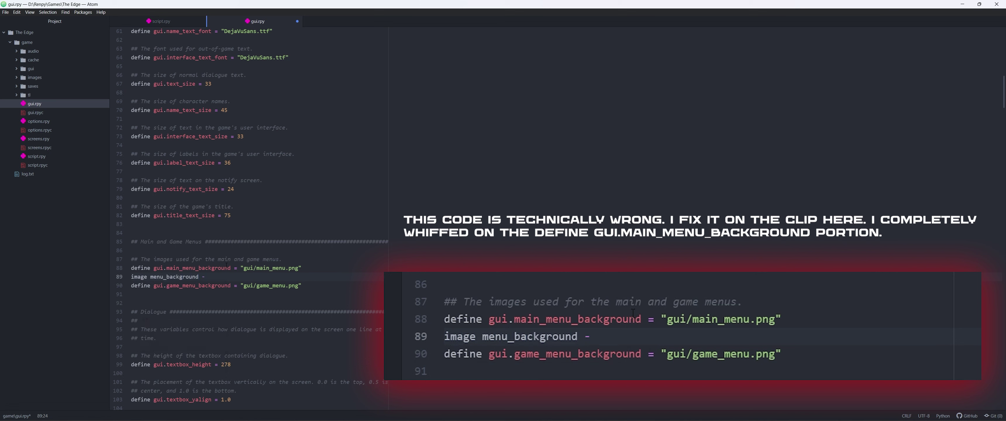
key(BackSpace)
text(= Move)
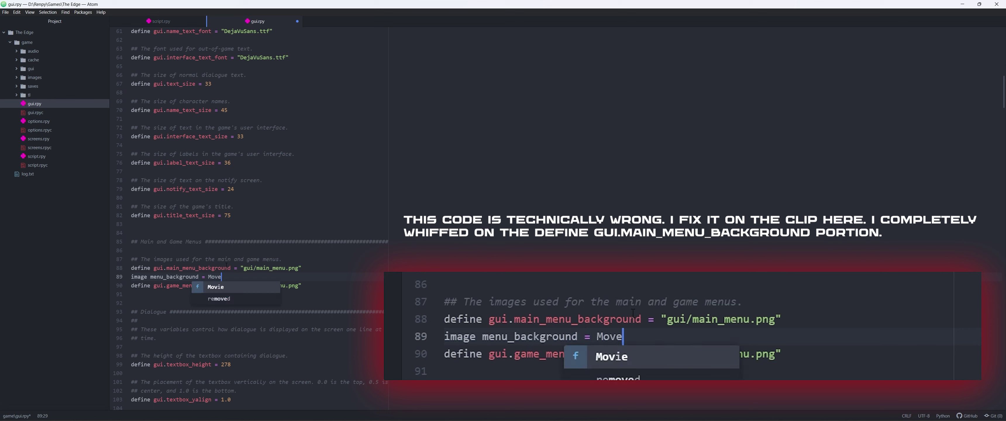
key(Tab)
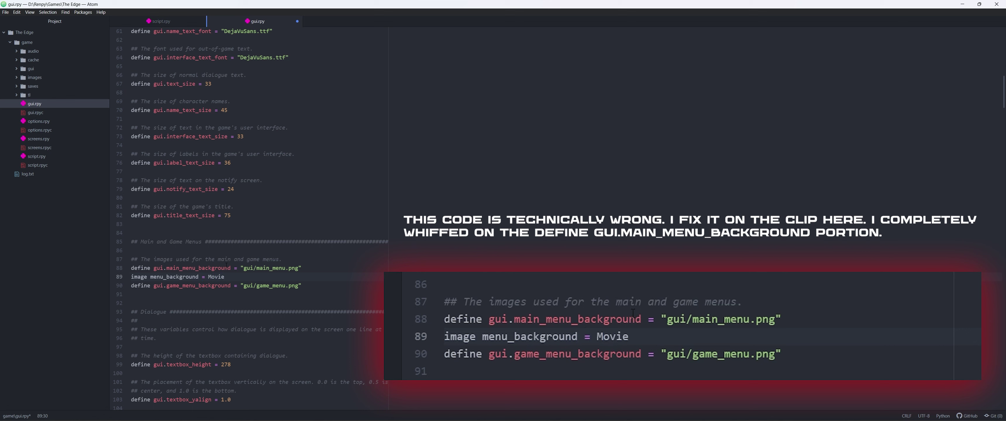
text((chann)
key(Tab)
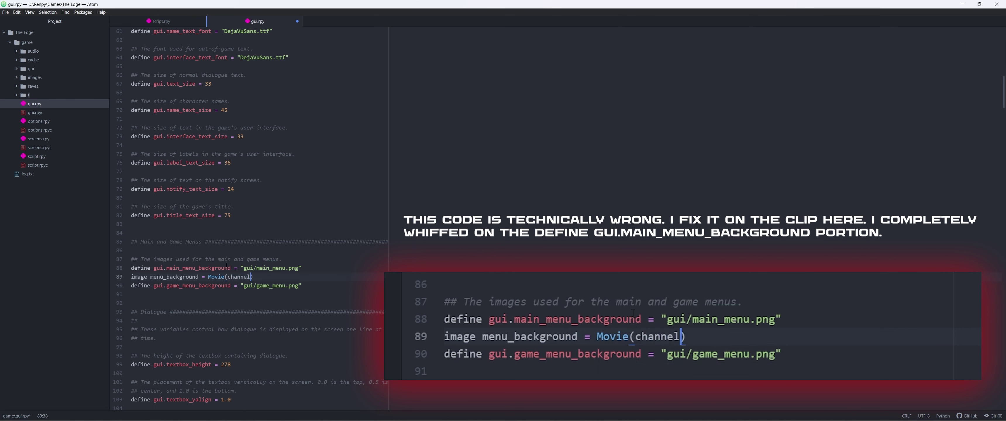
text(=")
text(ain_menu)
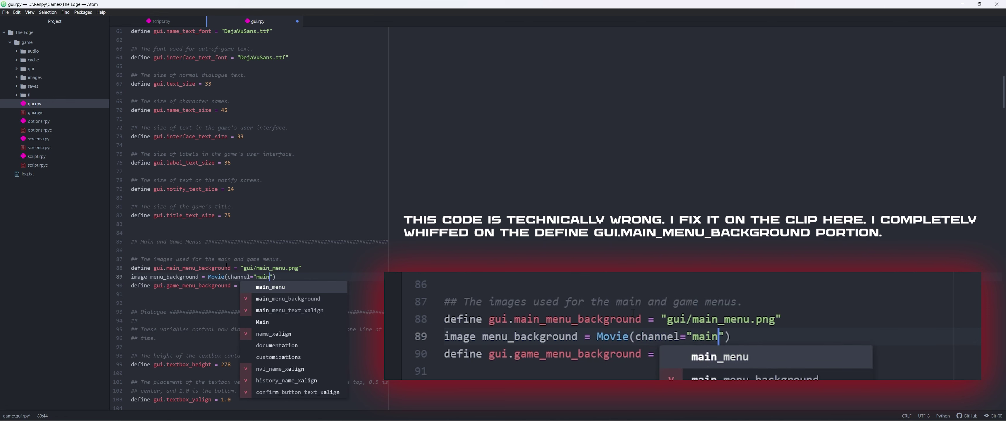
text(", )
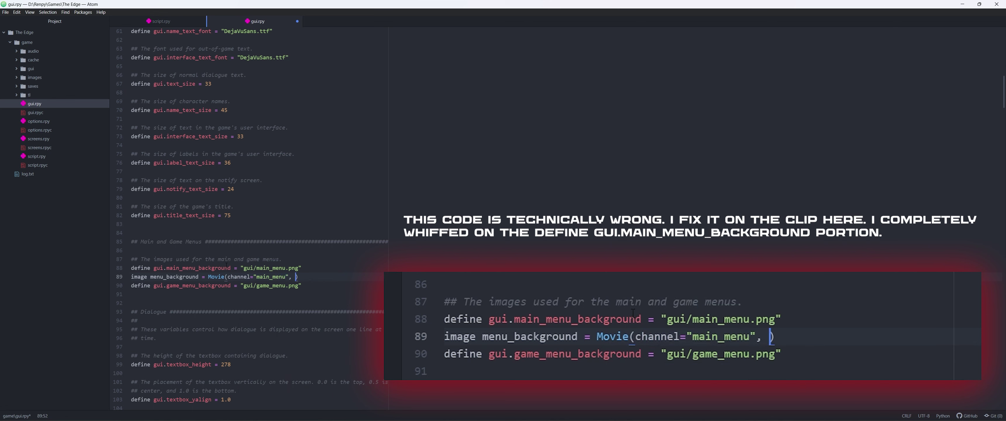
Add the argument play="images/main_menu.webm" to the Movie call on line 89 and save gui.rpy.
text(play)
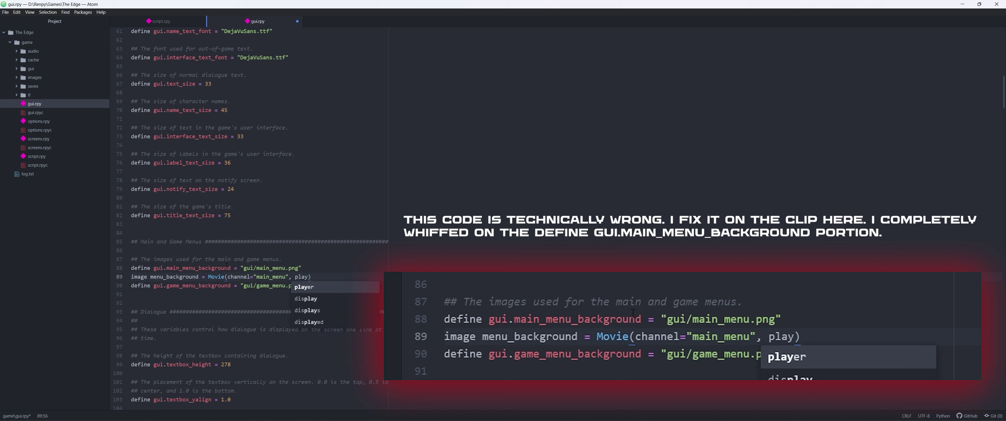
text(=)
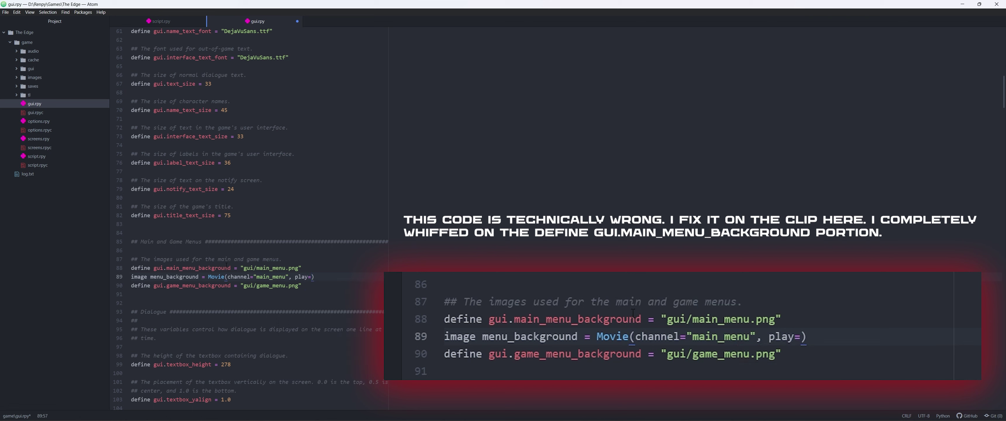
text(")
text(images/main)
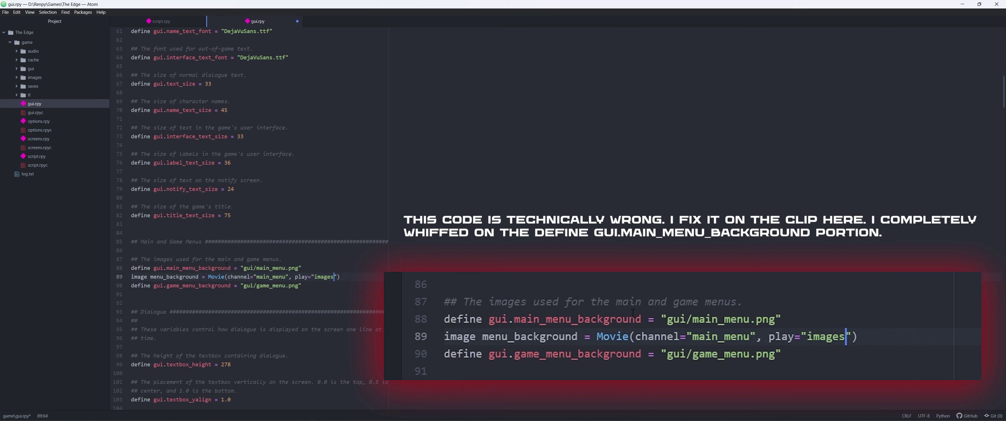
text(_)
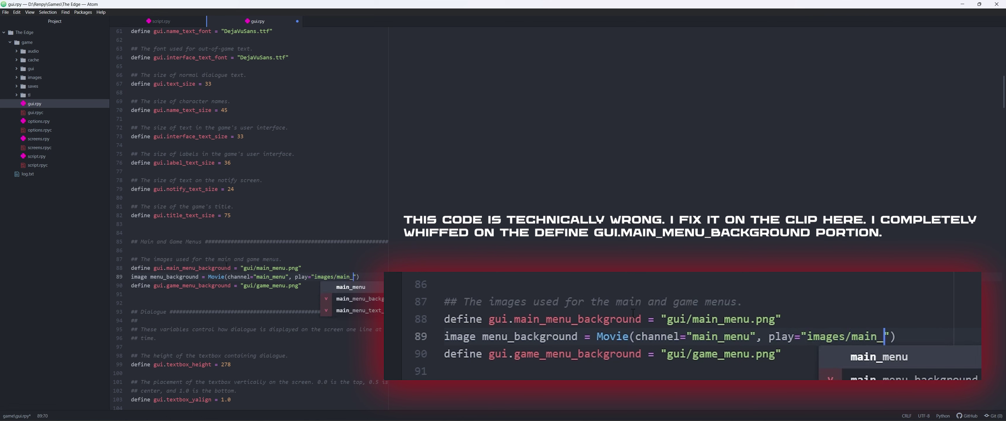
key(Tab)
text(.webm)
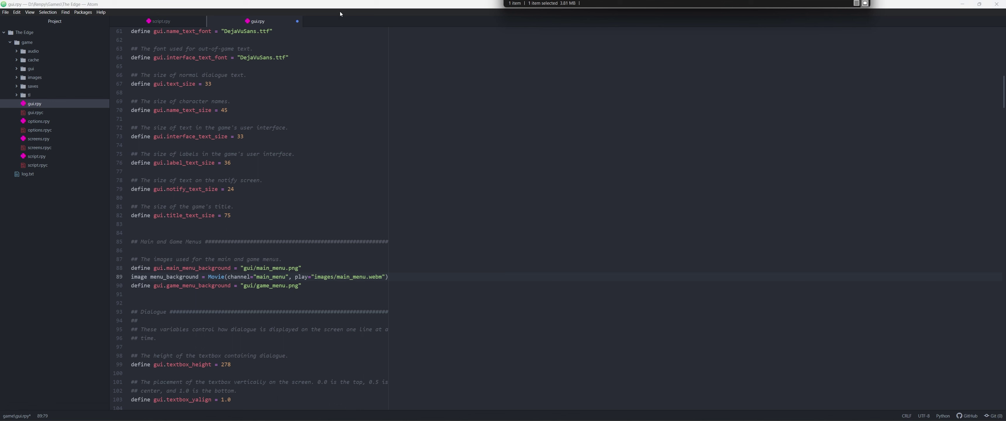
click(372, 8)
key(ctrl+s)
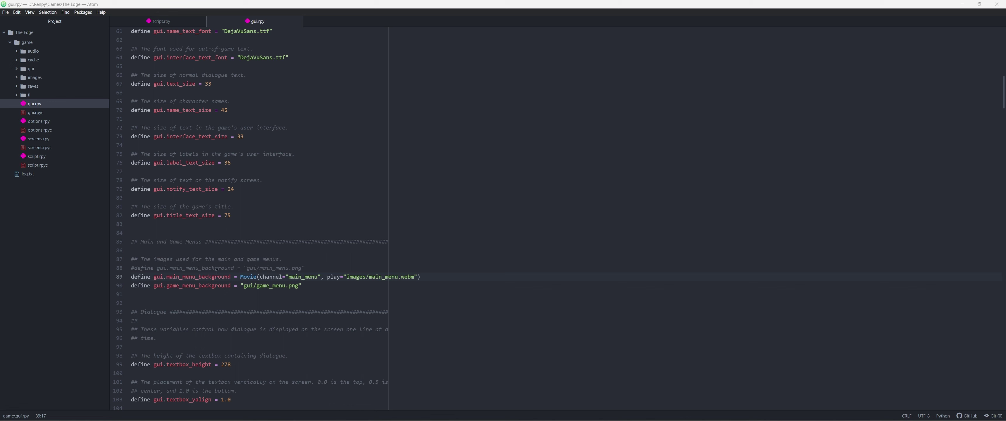
Comment out the gui.main_menu_background definition that points to "gui/main_menu.png", with a space after the # mark.
click(135, 268)
key(BackSpace)
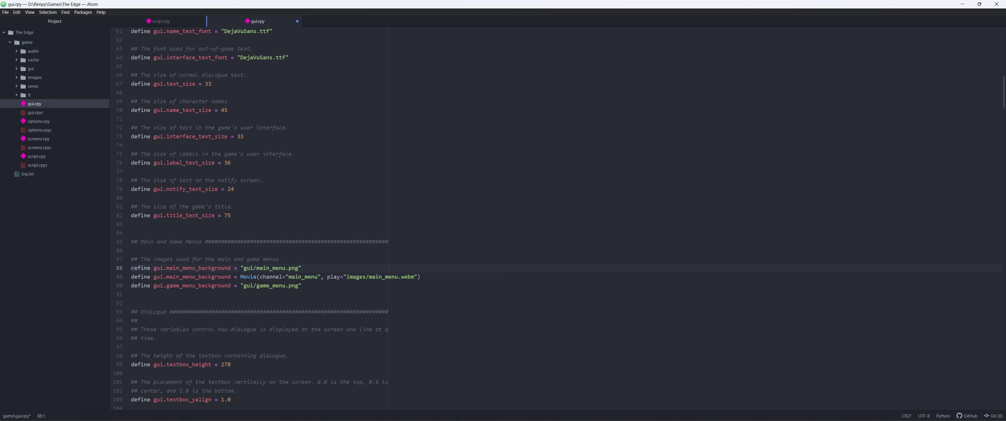
key(ctrl+slash)
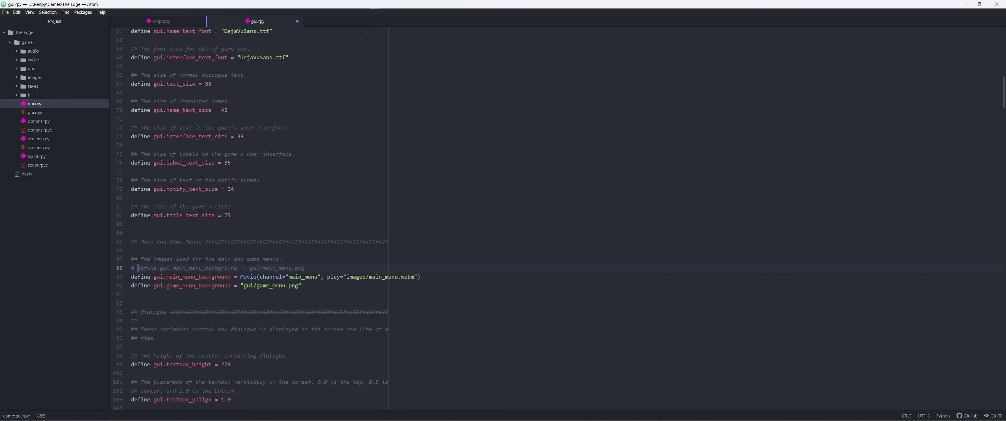
Switch to the Ren'Py Launcher, launch The Edge to check the main menu background, and close the game.
mouse_move(600, 416)
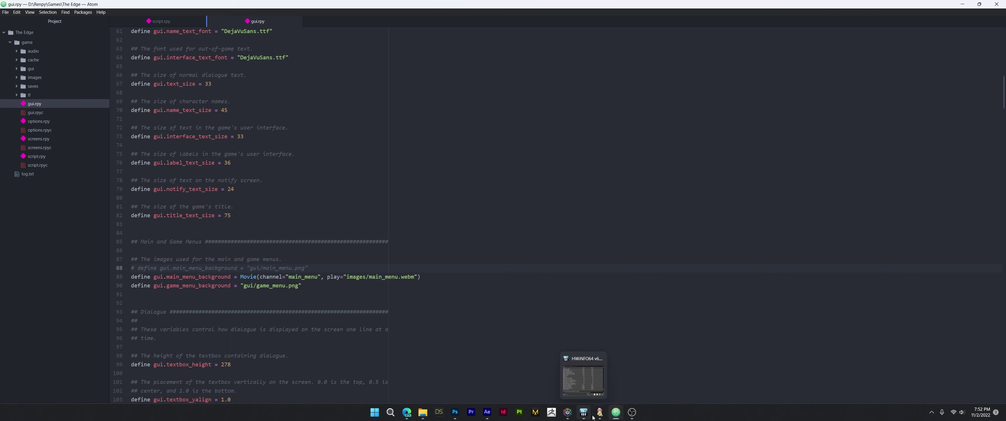
click(600, 375)
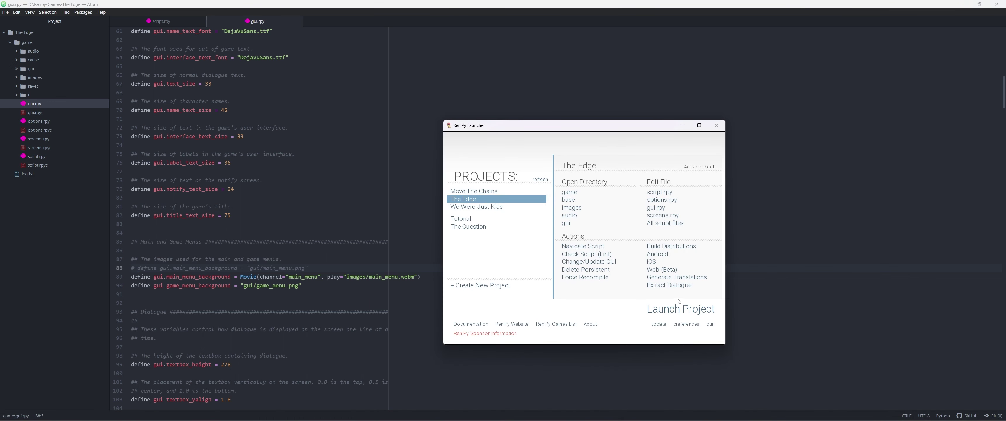
click(679, 309)
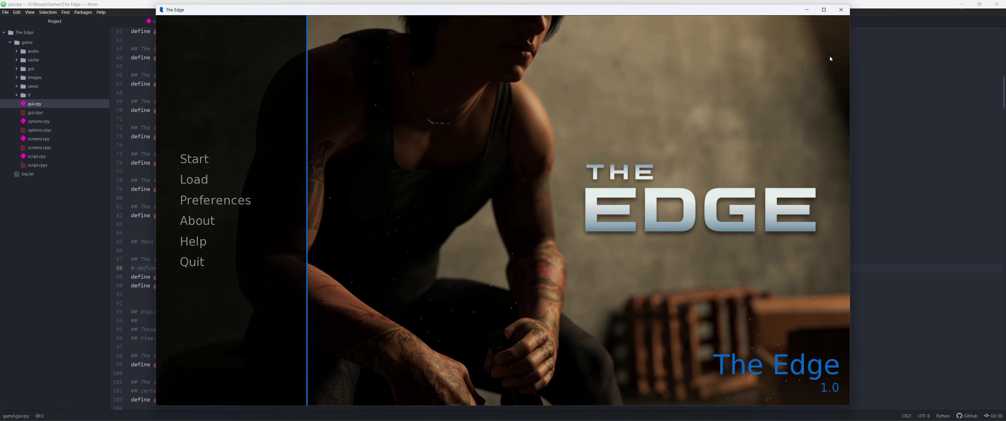
click(842, 13)
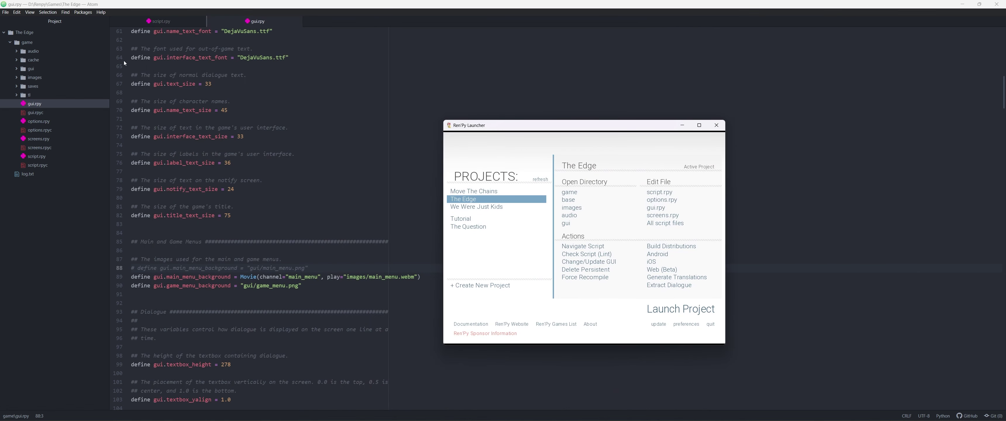
Open options.rpy in Atom and set gui.show_name to False to hide the title on the main menu.
click(38, 121)
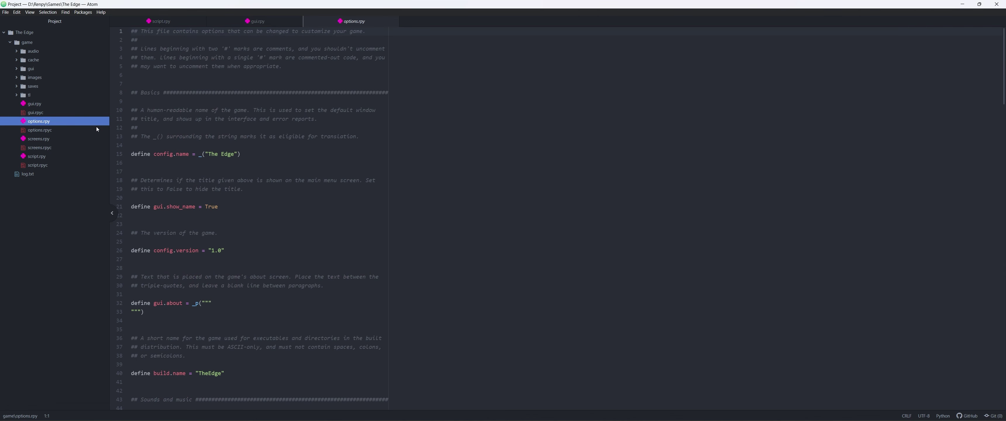
double_click(212, 206)
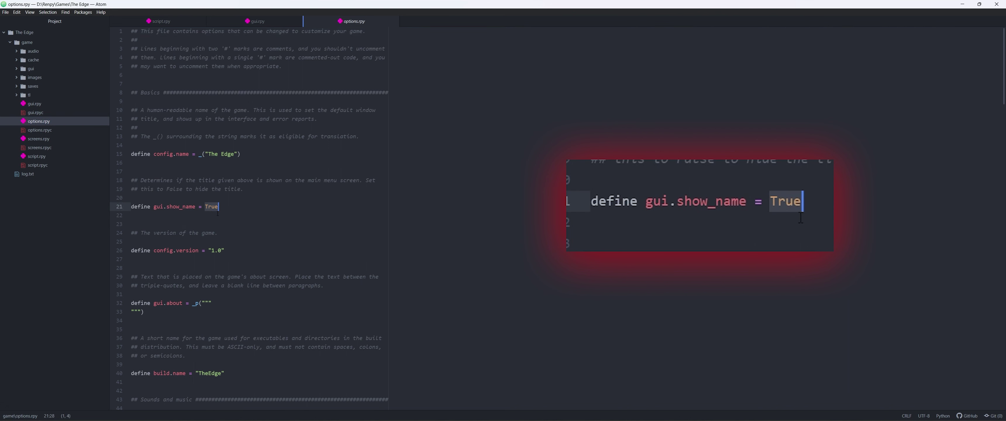
text(False)
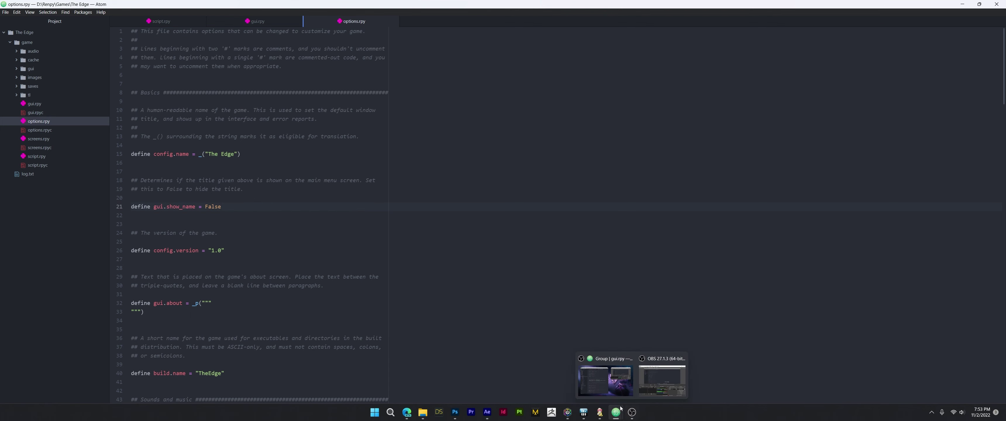
Relaunch The Edge from the Ren'Py Launcher to check the main menu's title text, and close the game.
click(599, 377)
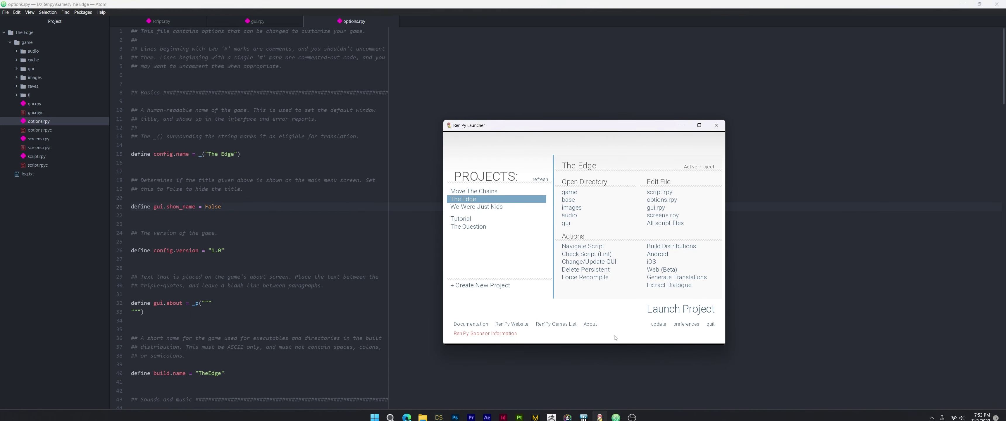
click(664, 310)
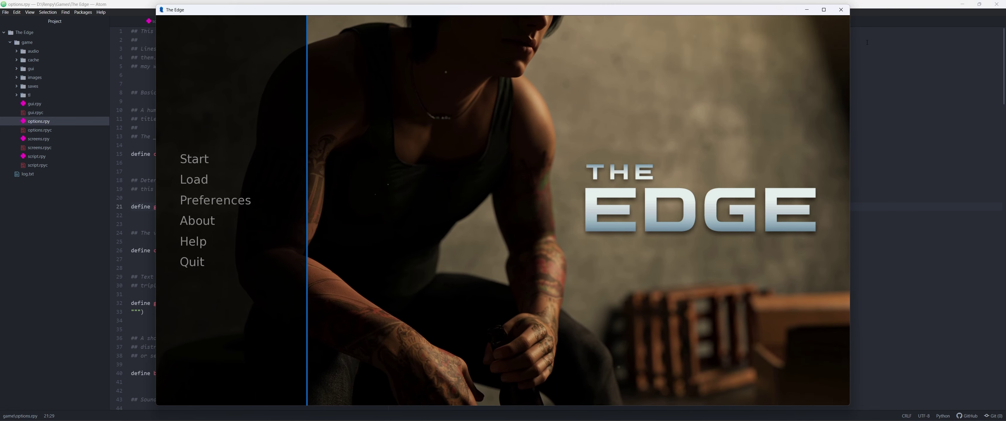
click(843, 12)
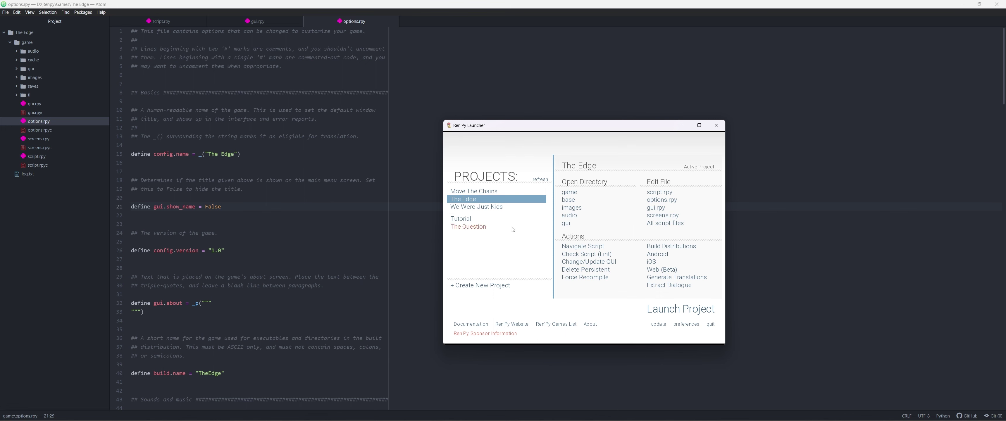
scroll(343, 274, down, 10)
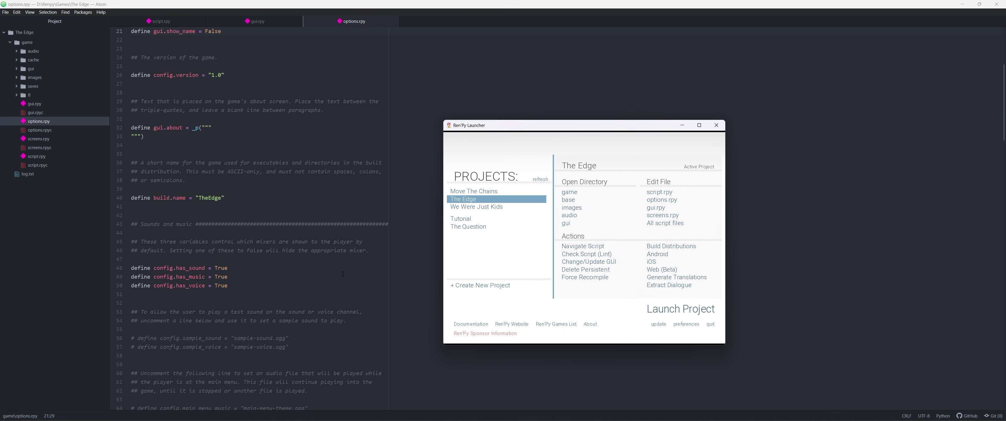
scroll(342, 274, down, 10)
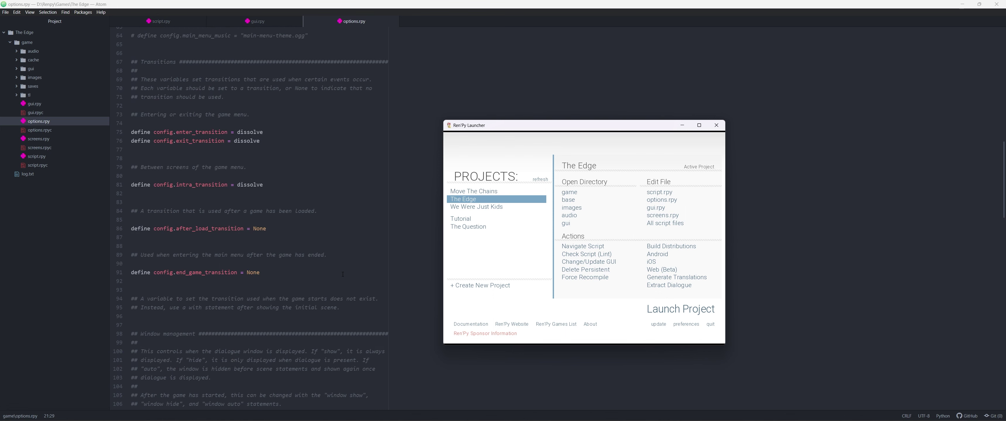
scroll(343, 274, down, 4)
scroll(343, 273, up, 8)
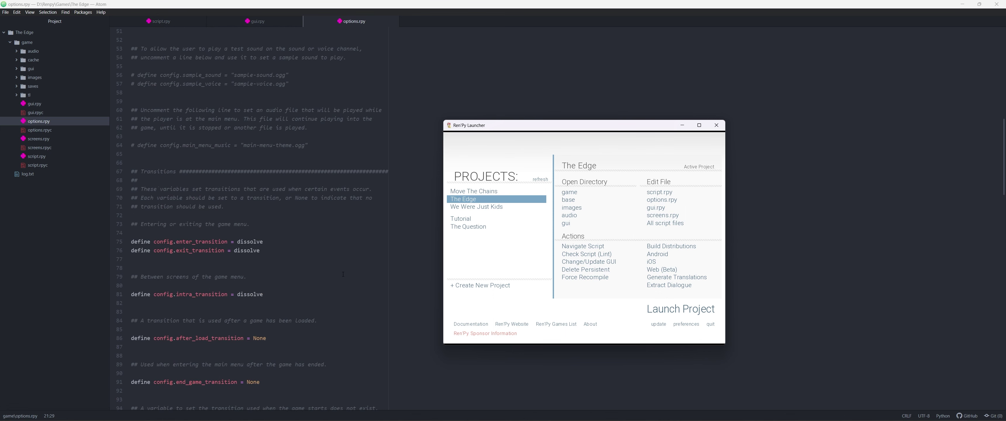
scroll(343, 275, up, 7)
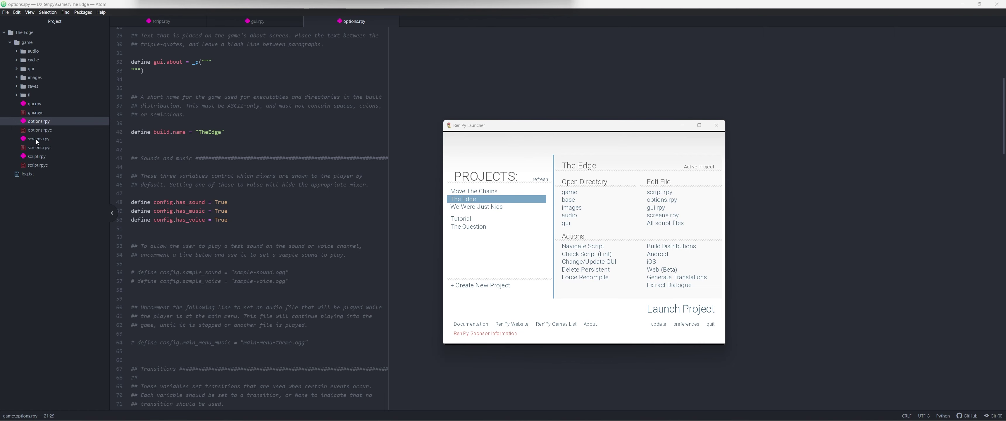
Open screens.rpy in Atom and go to the main_menu screen definition in the Main Menu screen section.
click(37, 139)
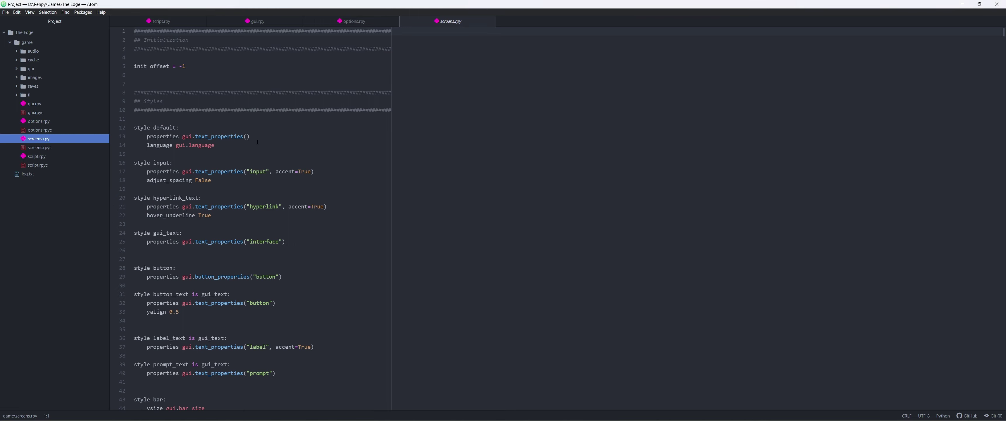
scroll(257, 141, down, 20)
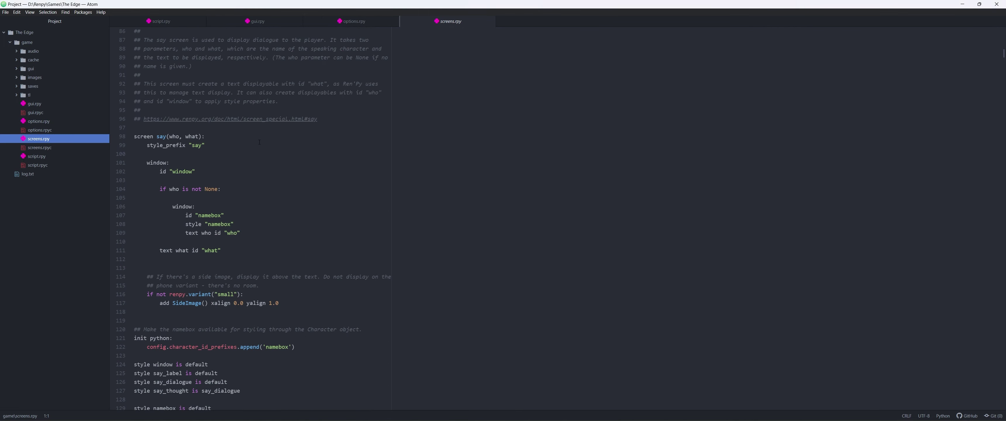
scroll(259, 142, down, 20)
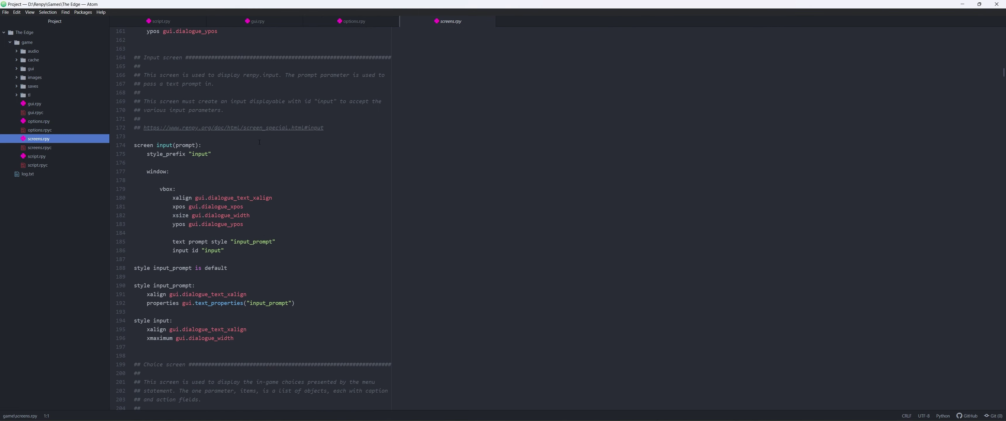
scroll(260, 142, down, 20)
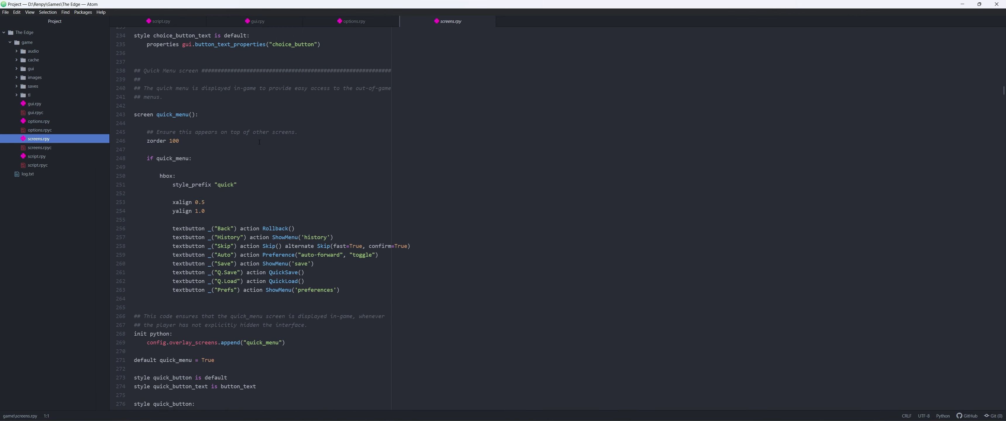
scroll(260, 142, down, 20)
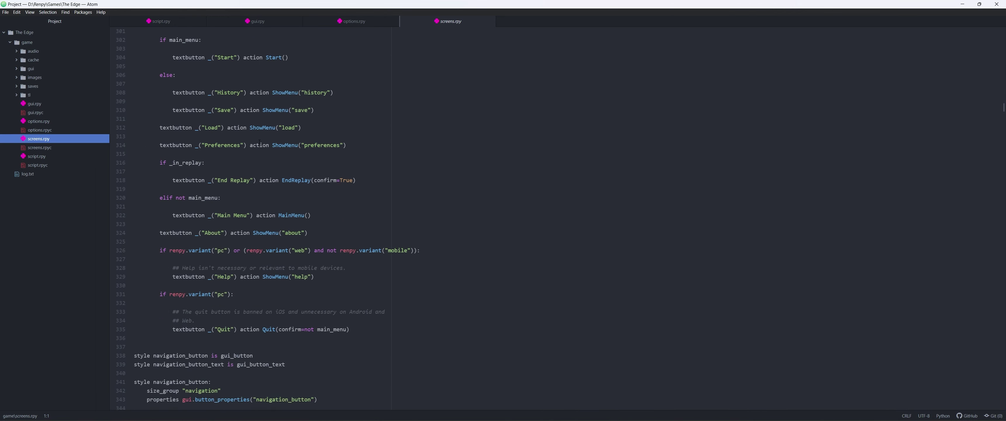
scroll(260, 142, down, 17)
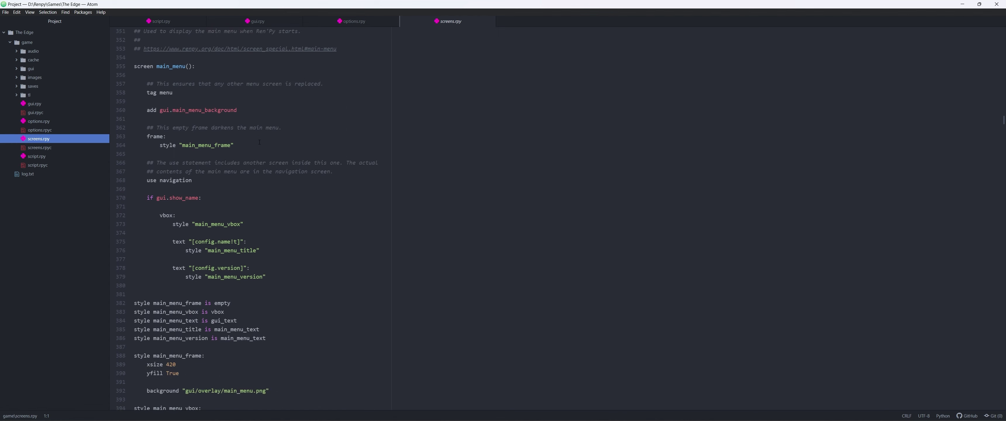
scroll(259, 142, down, 7)
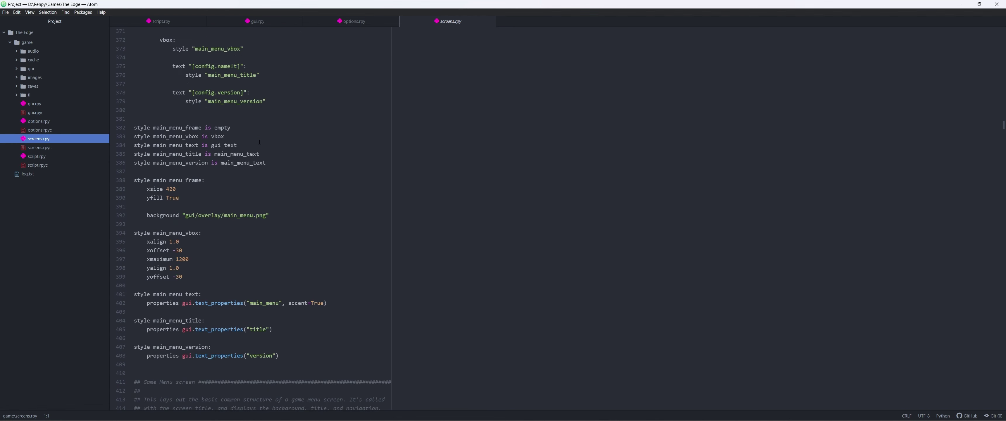
scroll(260, 141, up, 6)
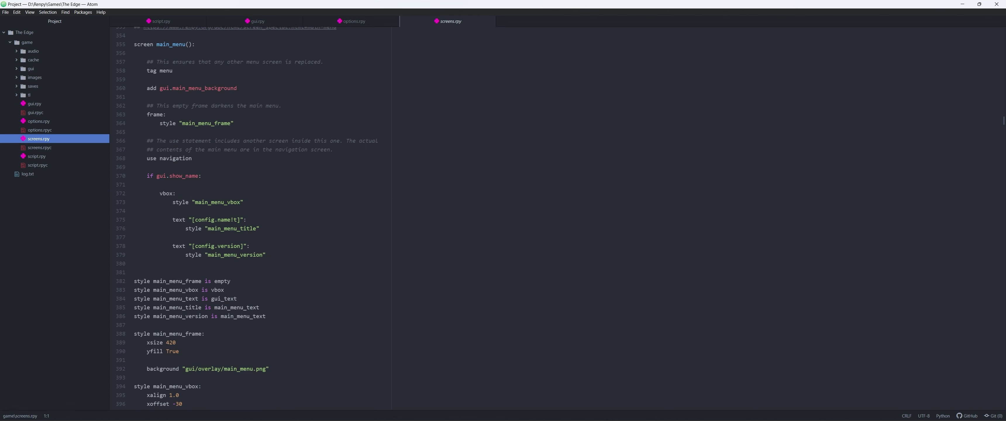
Comment out the main_menu screen's body and all main_menu styles, from line 357 to the main_menu_version style on line 408.
key(alt+Tab)
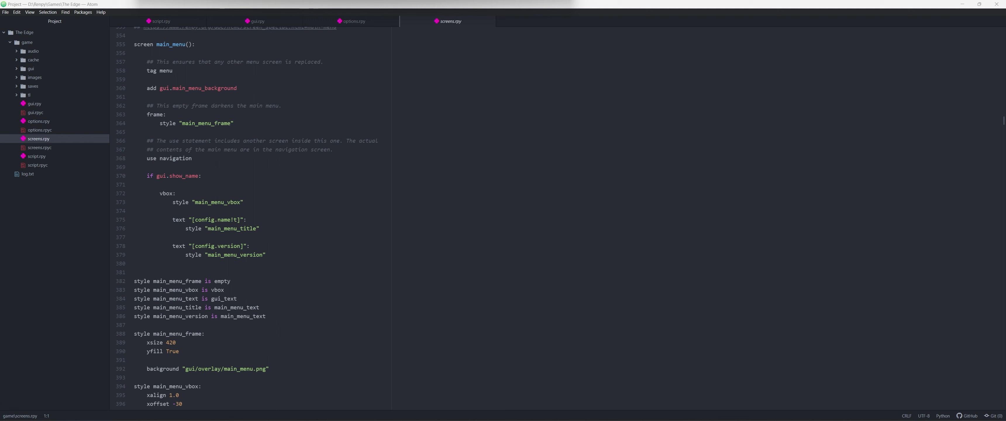
scroll(217, 162, up, 3)
scroll(201, 166, down, 3)
scroll(195, 160, up, 2)
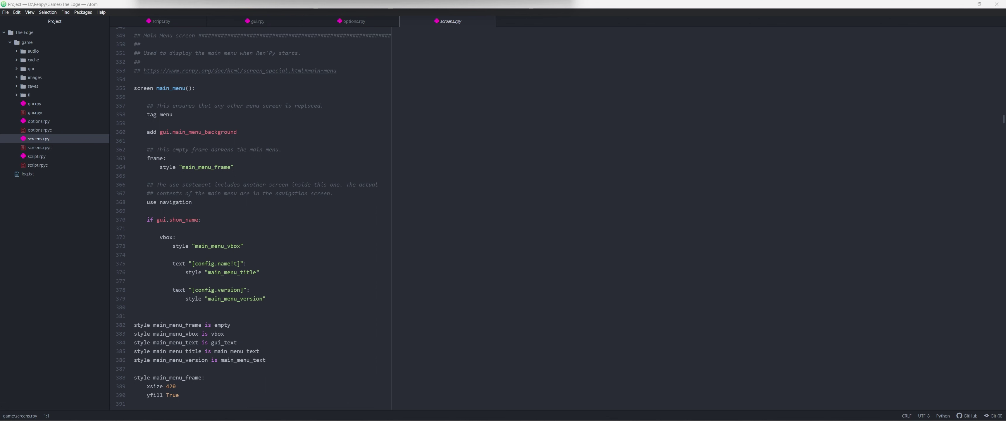
drag(145, 106, 291, 366)
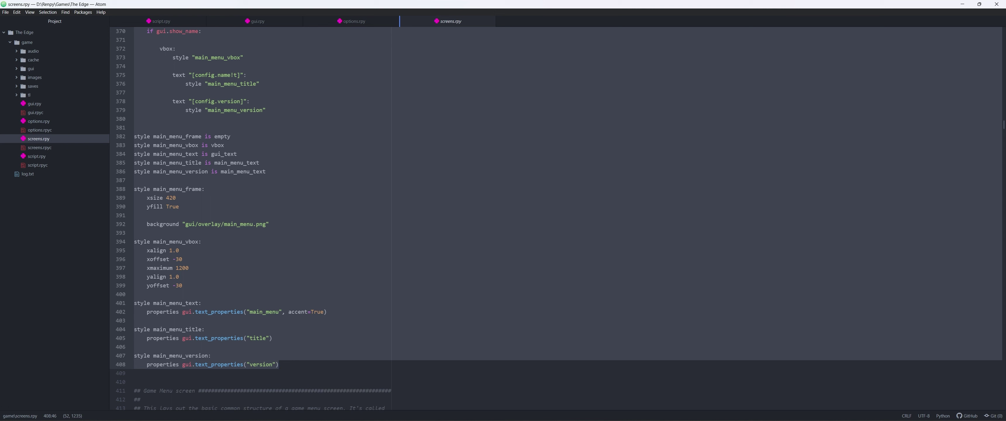
key(ctrl+slash)
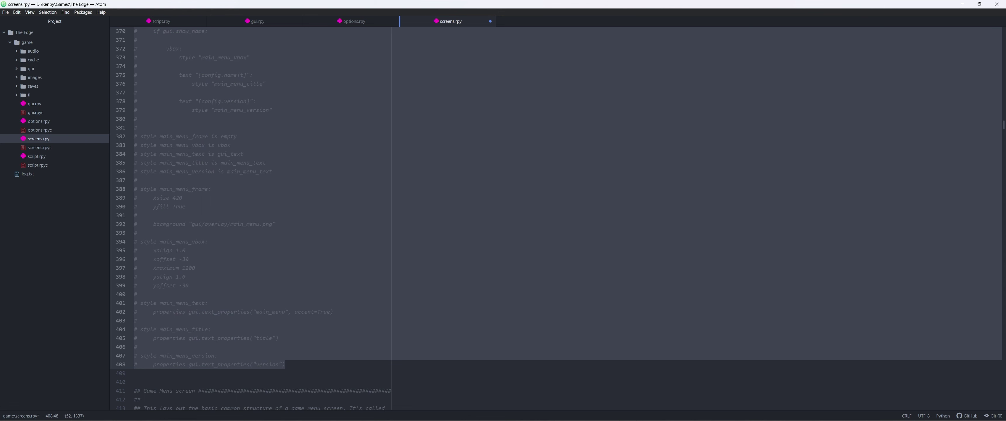
scroll(364, 159, up, 5)
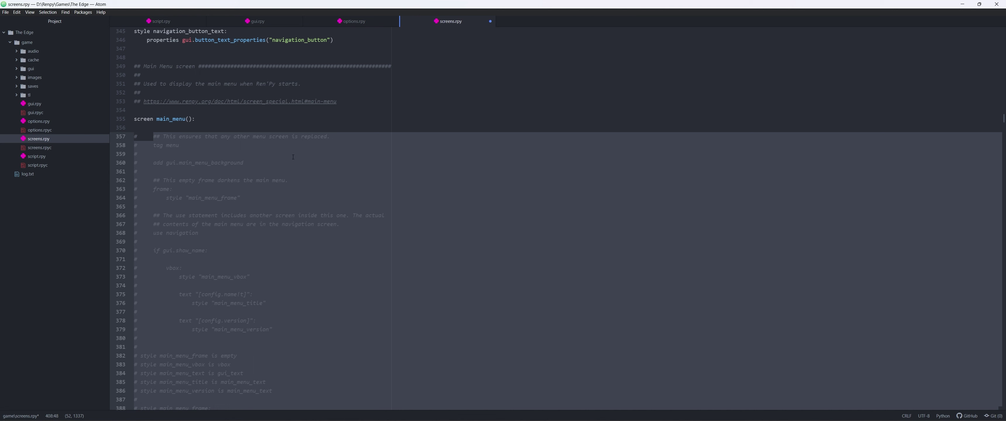
Add the statement tag menu as a new indented line under screen main_menu(), above the commented-out code.
click(234, 116)
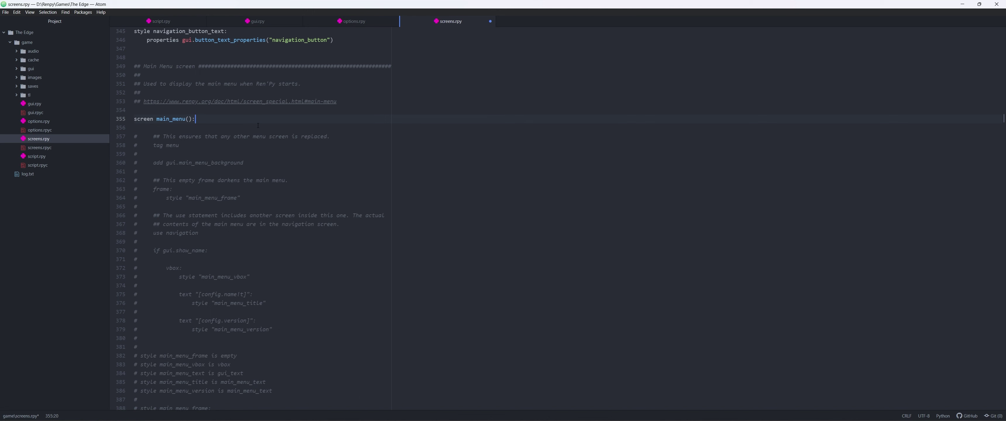
key(Return)
key(Return)
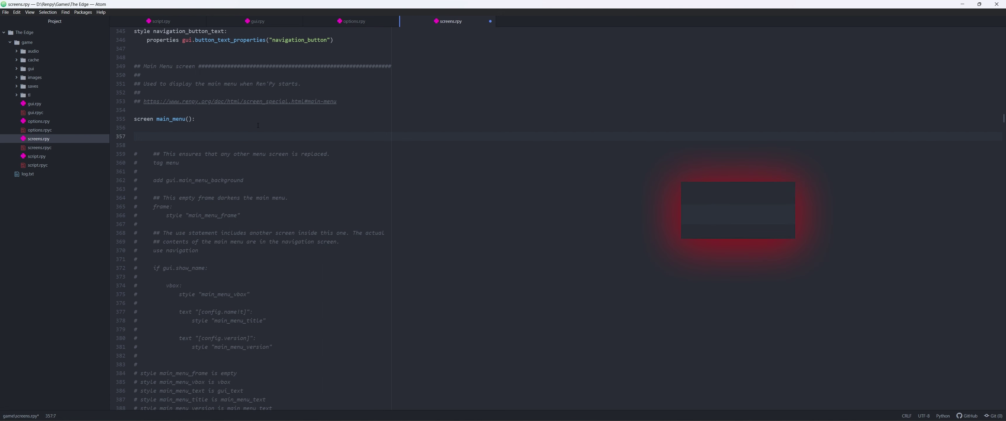
text(tag menu)
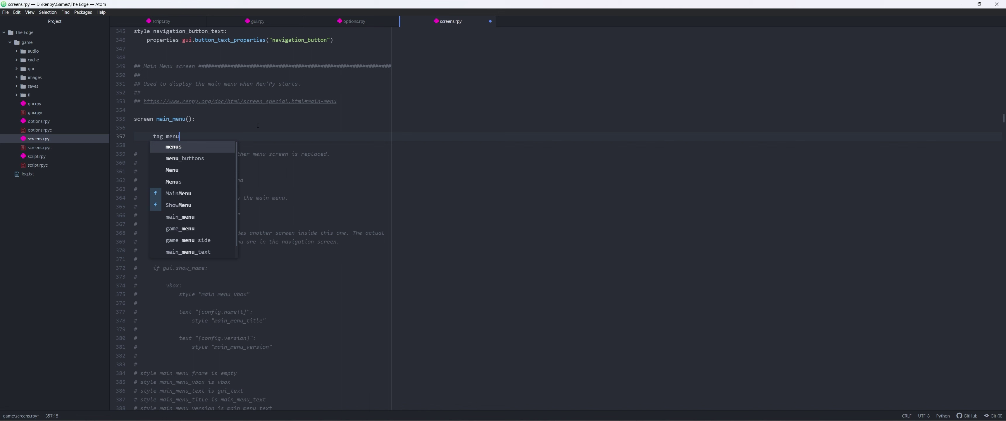
key(Tab)
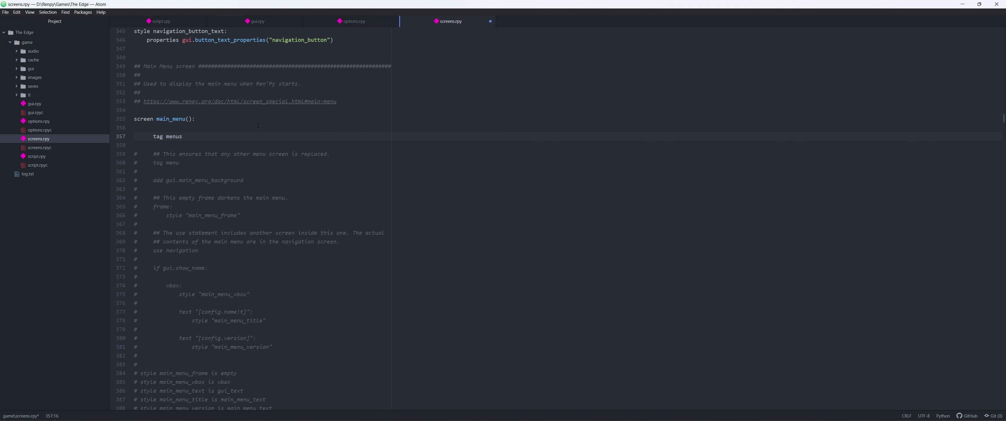
key(BackSpace)
key(Return)
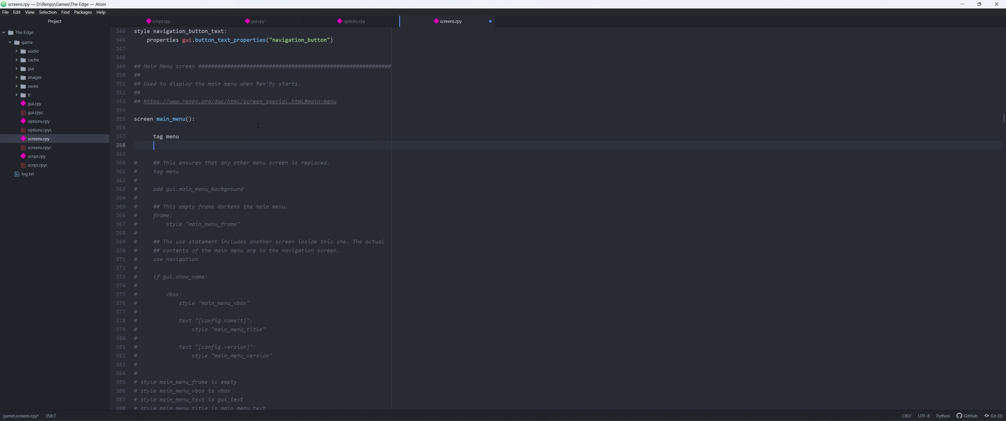
Add style_prefix "main_menu" below the tag statement, separated by a blank line.
key(Return)
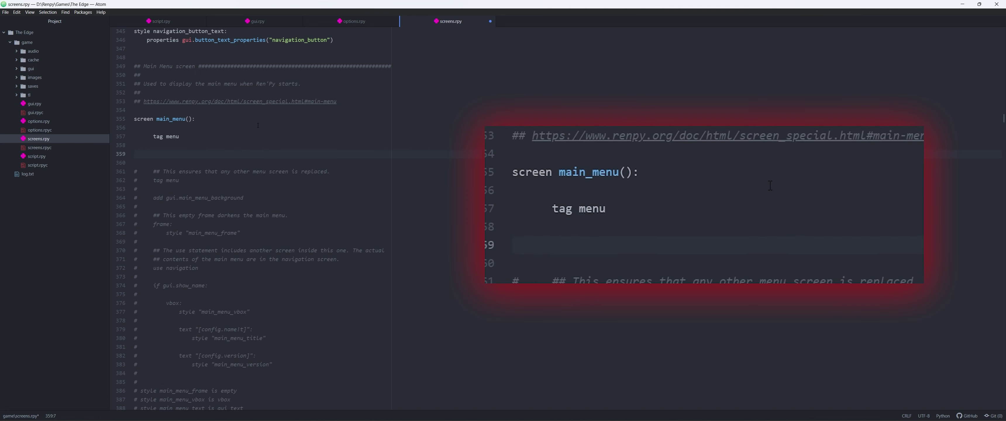
text(style_pref)
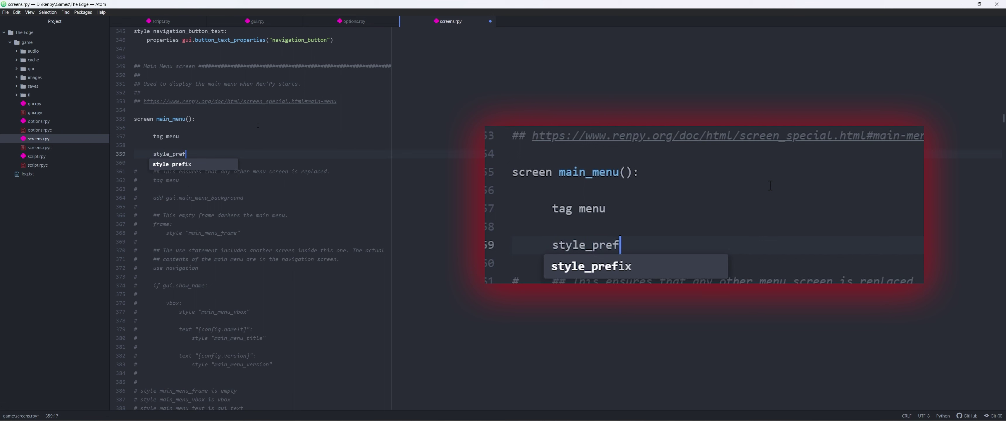
key(Tab)
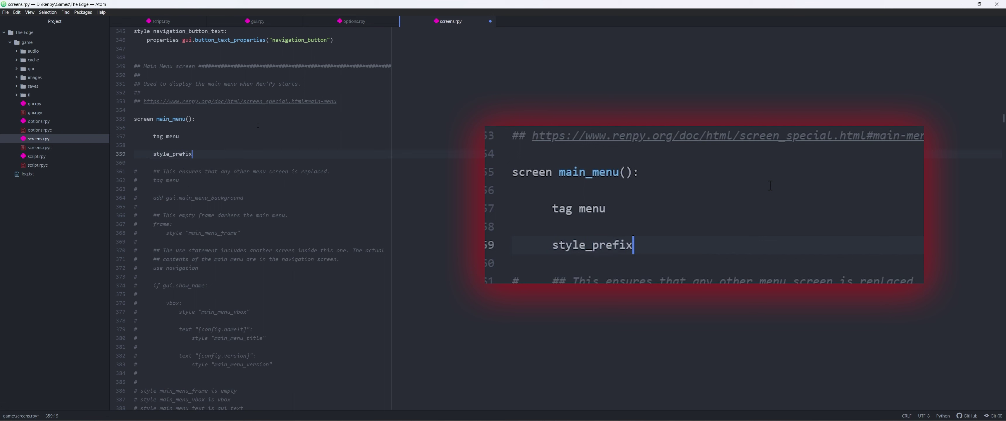
text("main_m)
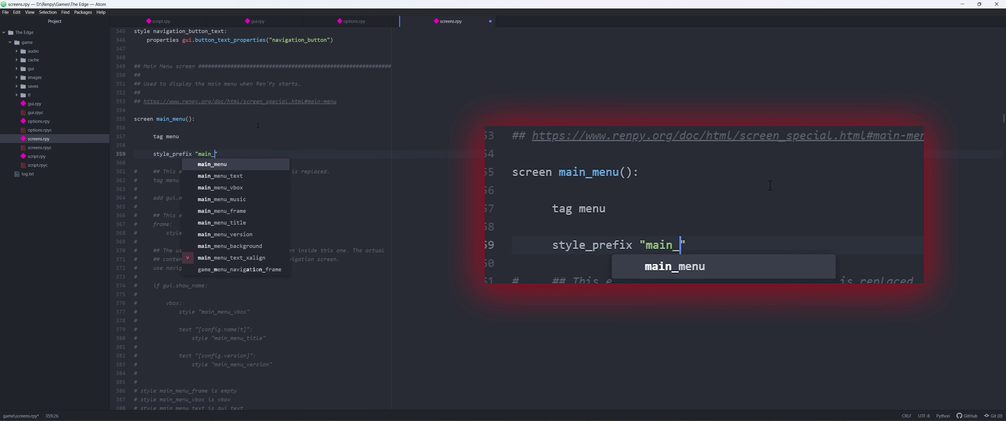
text(enu)
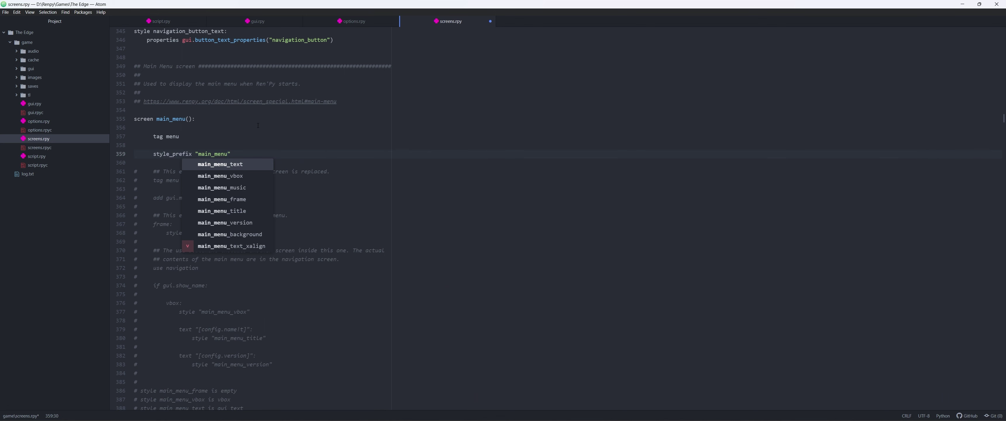
key(Right)
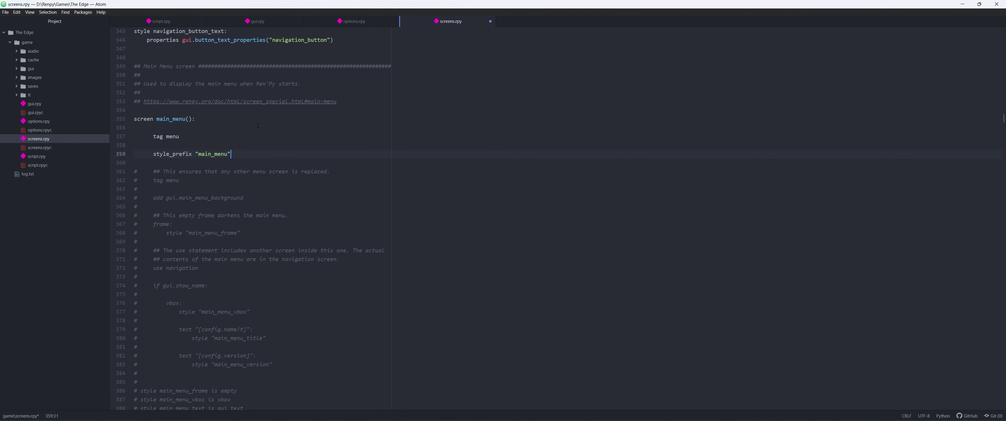
Below the style prefix, add the comment #Add Bbackground and the statement add "main_menu", followed by a blank line.
key(Return)
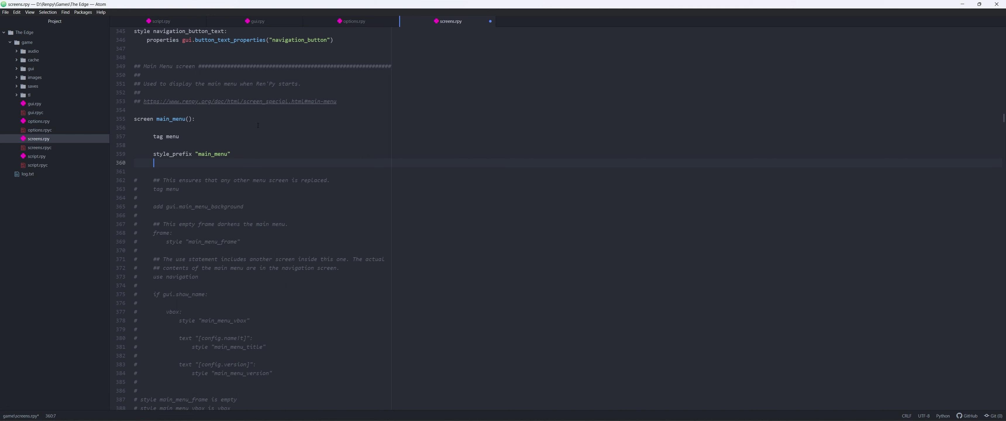
key(Return)
text(#)
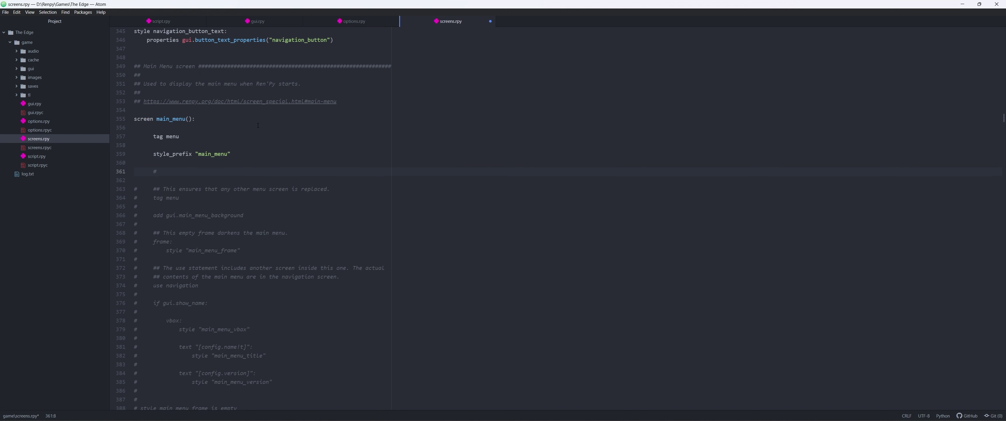
text(Add Bbackground)
key(Return)
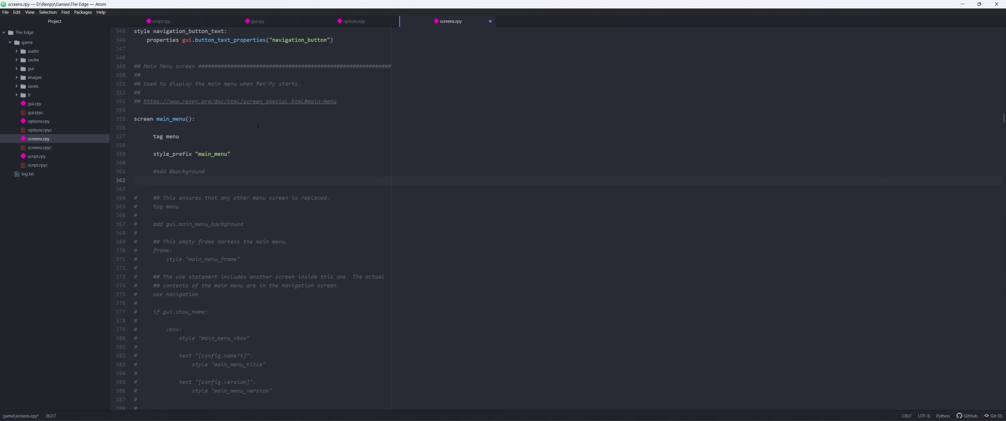
text(add)
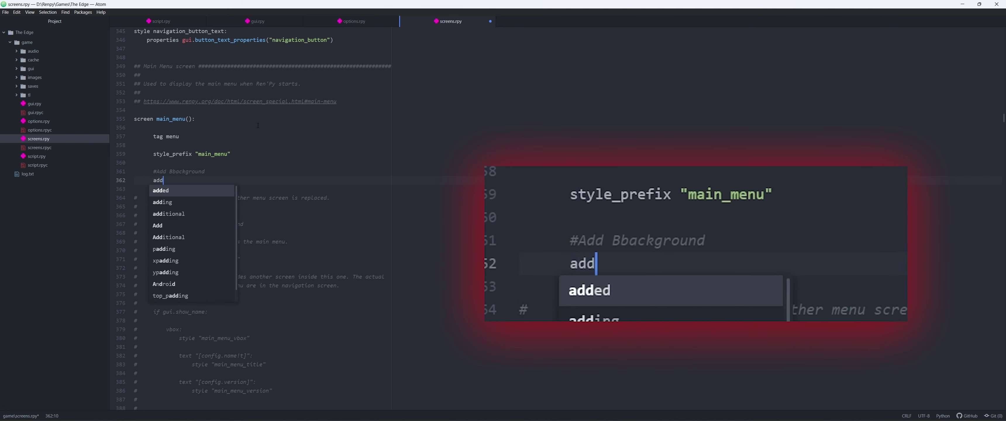
text( "Main)
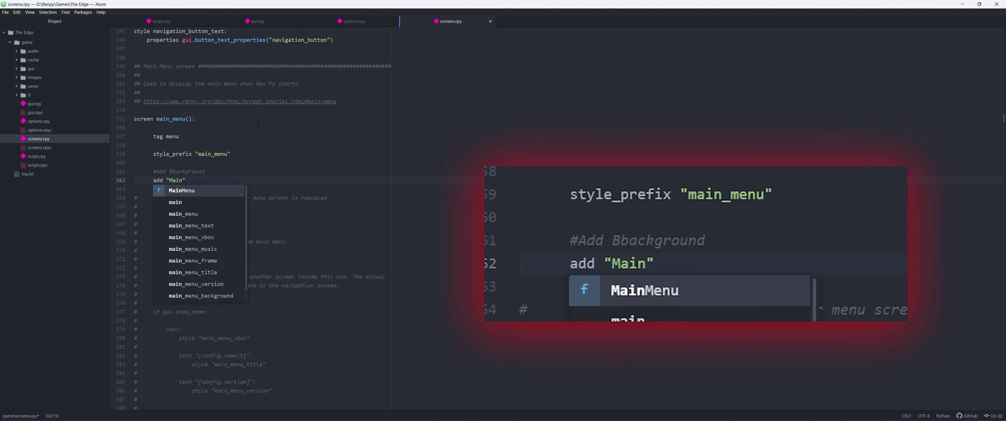
key(BackSpace)
key(BackSpace)
key(BackSpace)
key(BackSpace)
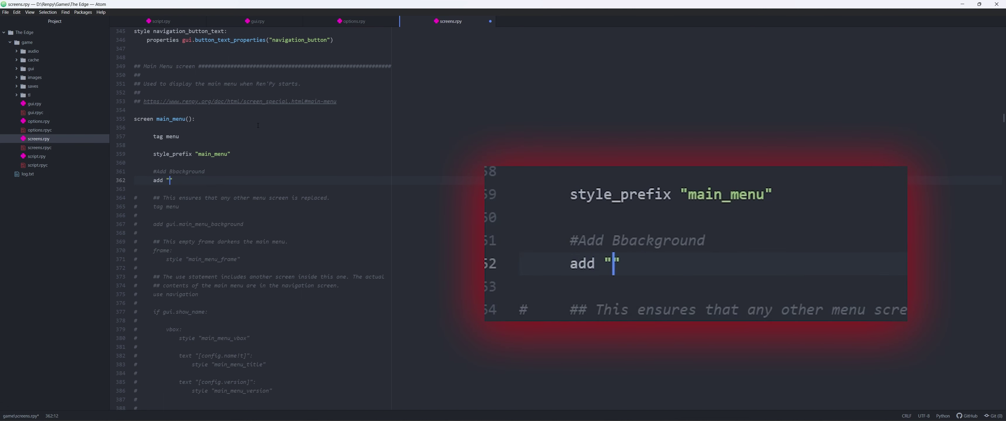
text(main_menu)
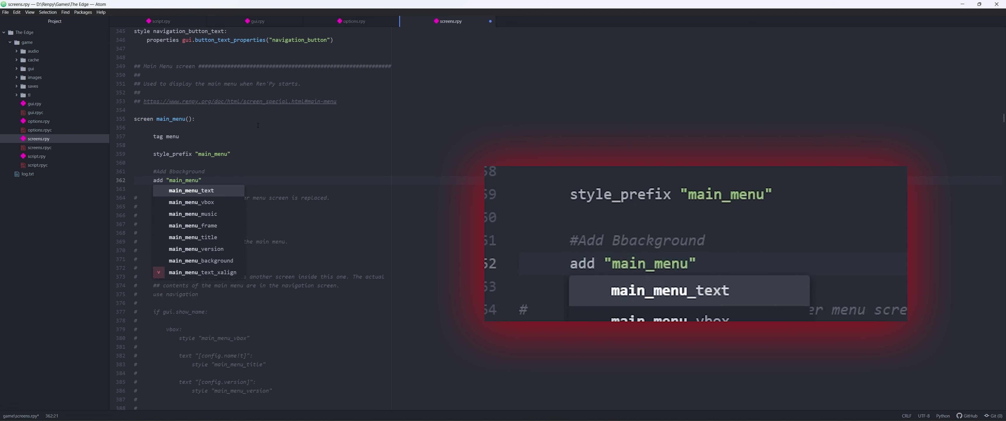
key(Right)
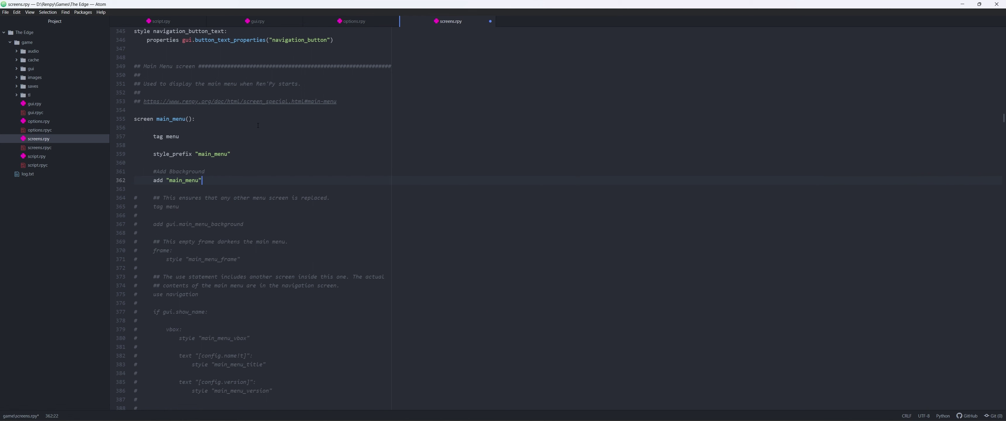
key(Return)
key(Return)
text(vb)
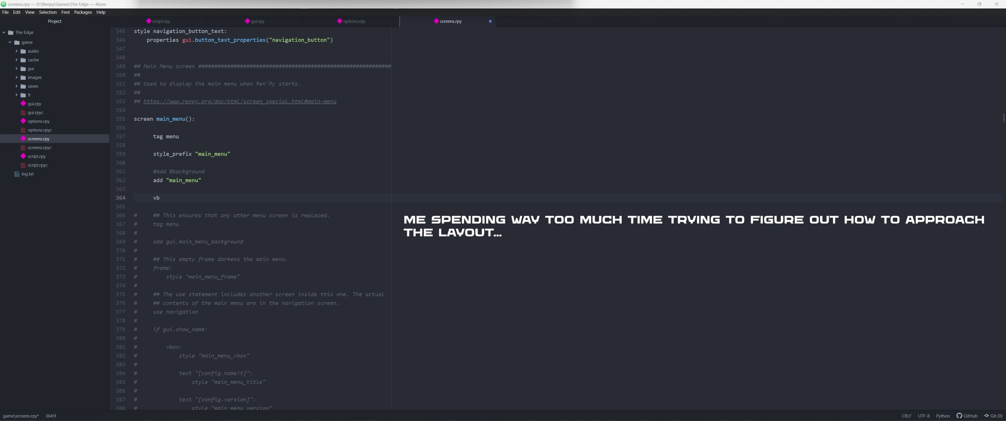
key(BackSpace)
key(BackSpace)
Add an imagebutton on line 364 that uses the auto image pattern "start_%s.png".
text(image)
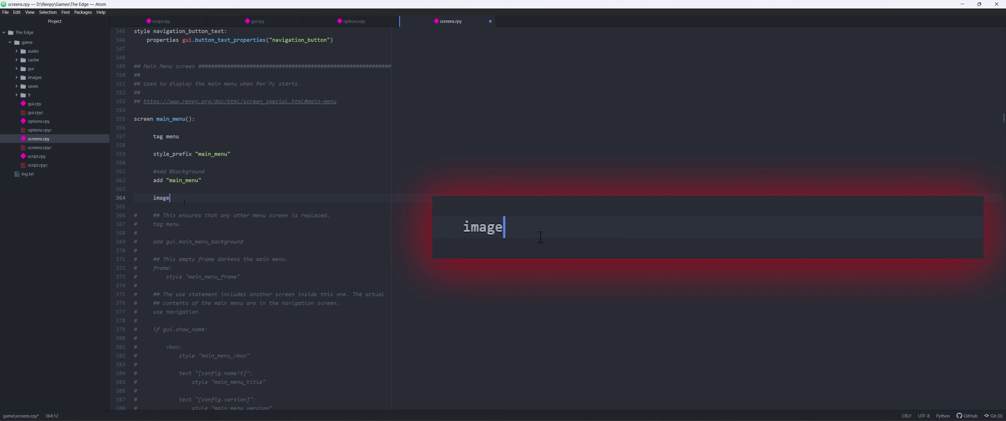
text(button)
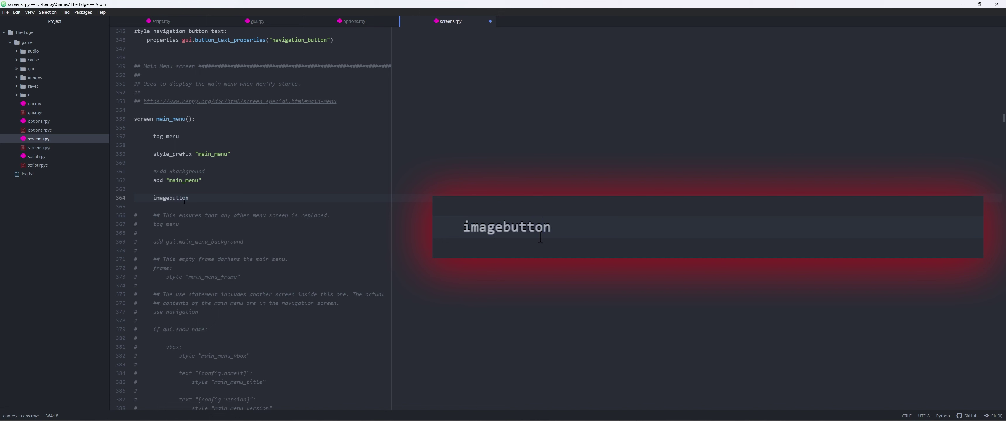
text( auto "start)
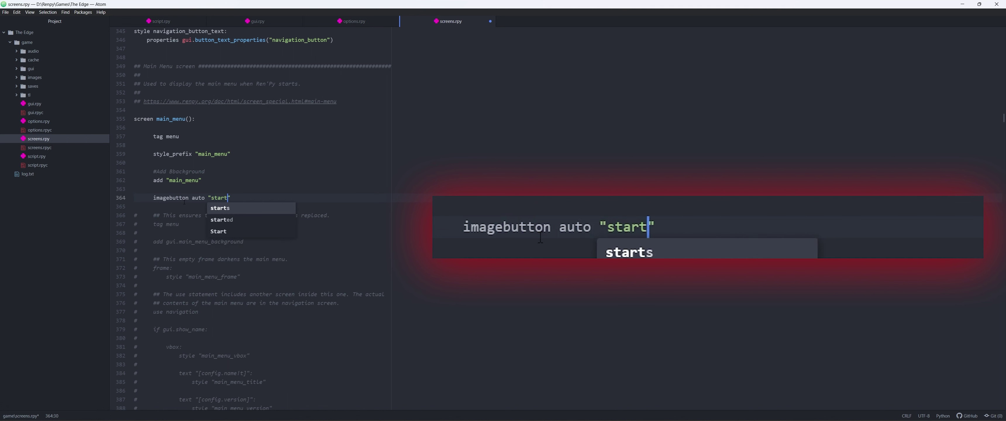
text(_)
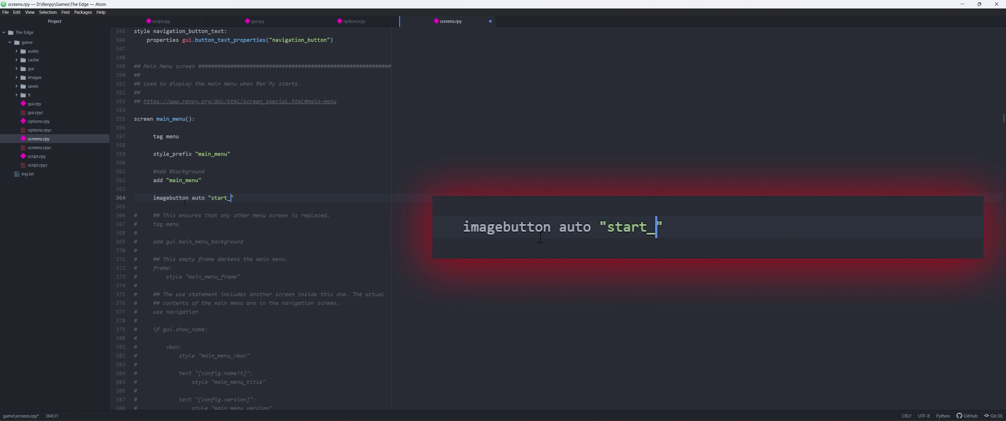
text(%s)
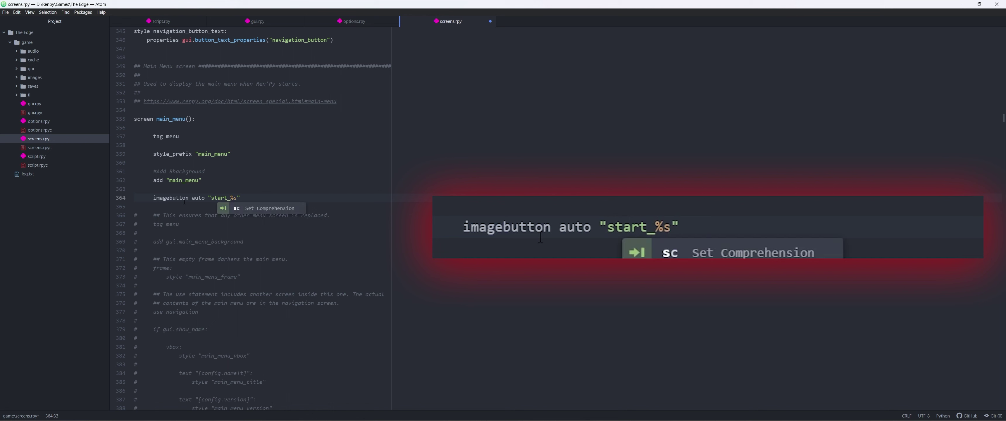
key(shift+Left)
key(shift+Left)
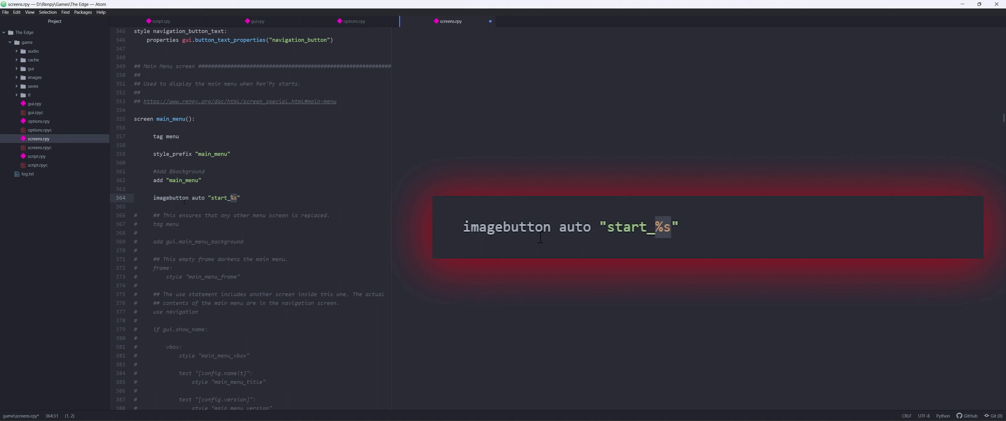
key(Right)
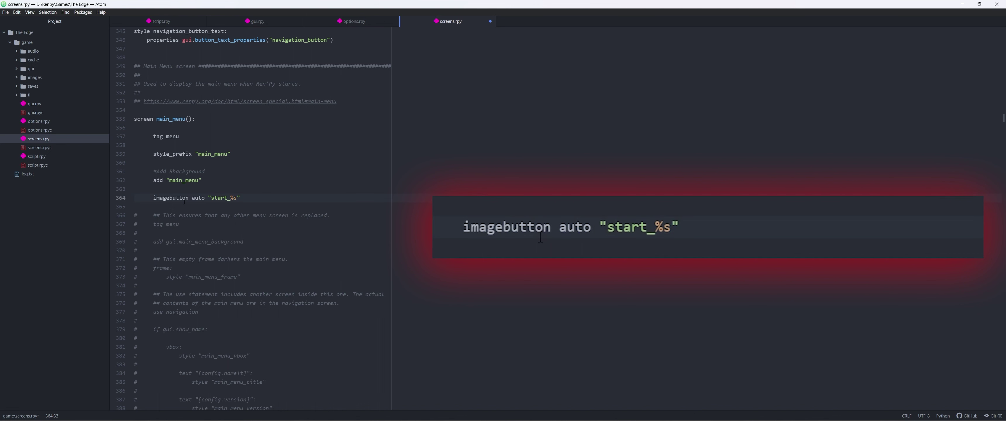
text(.)
text(p)
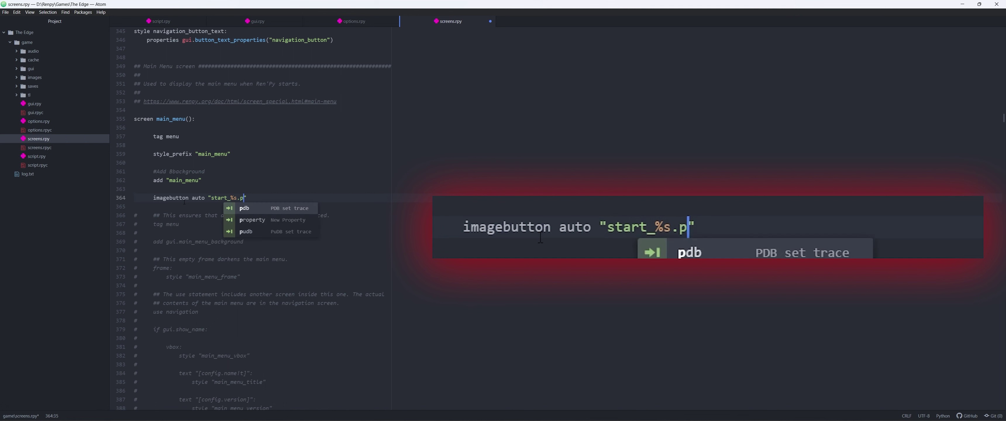
text(ng)
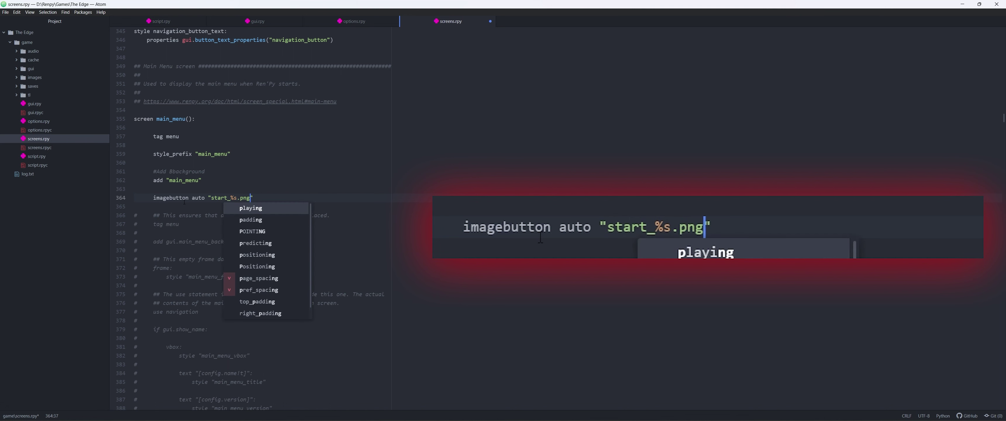
text(")
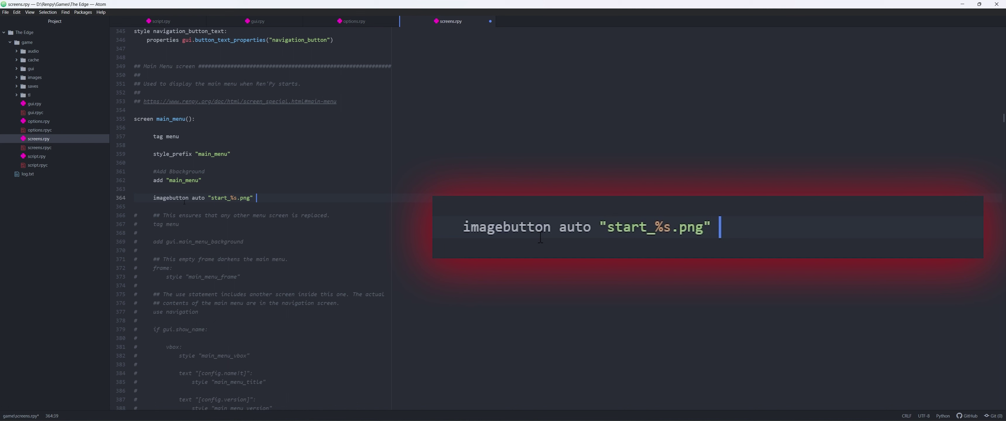
Position the start imagebutton at xpos 23 and ypos 920, and give it the action Start().
text(xpos)
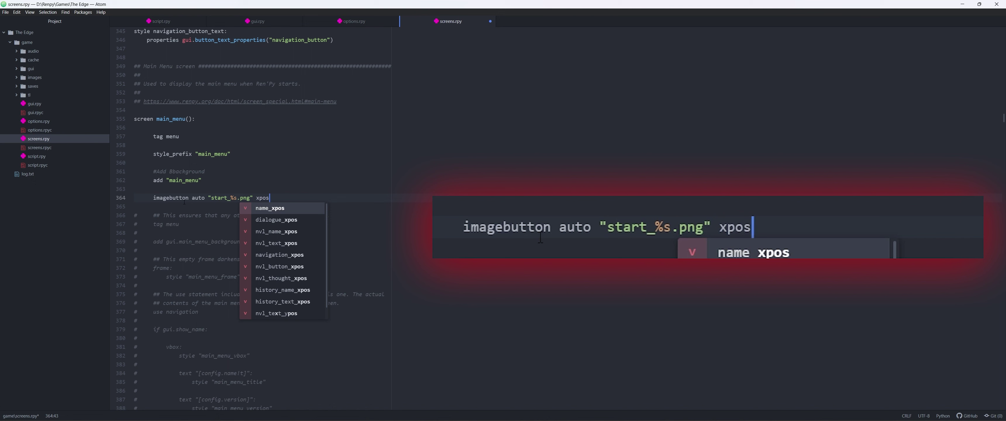
text(23)
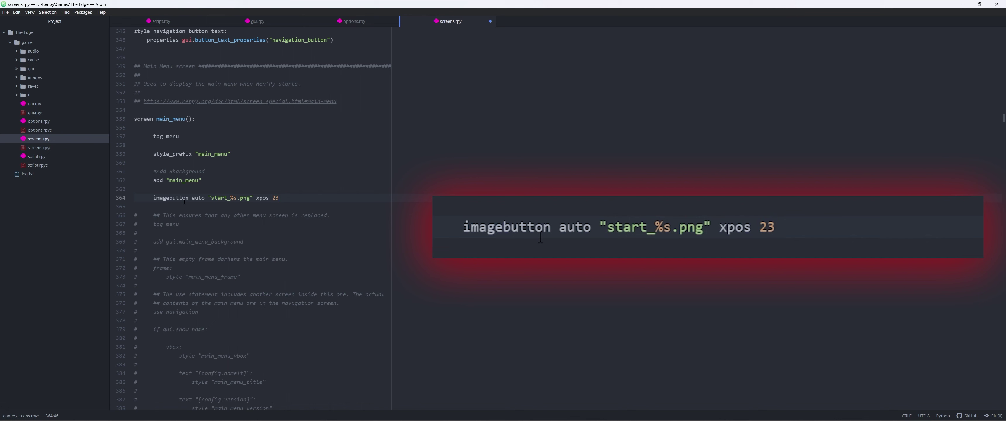
text(ypos 920)
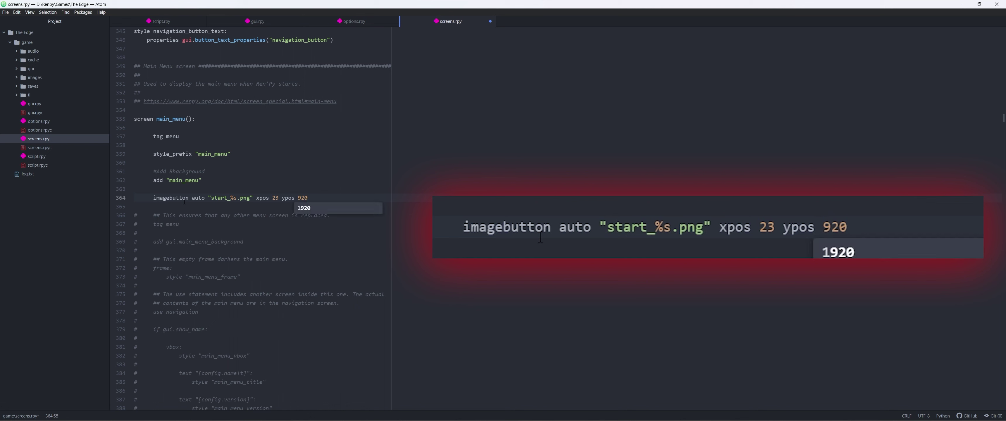
text( actioon)
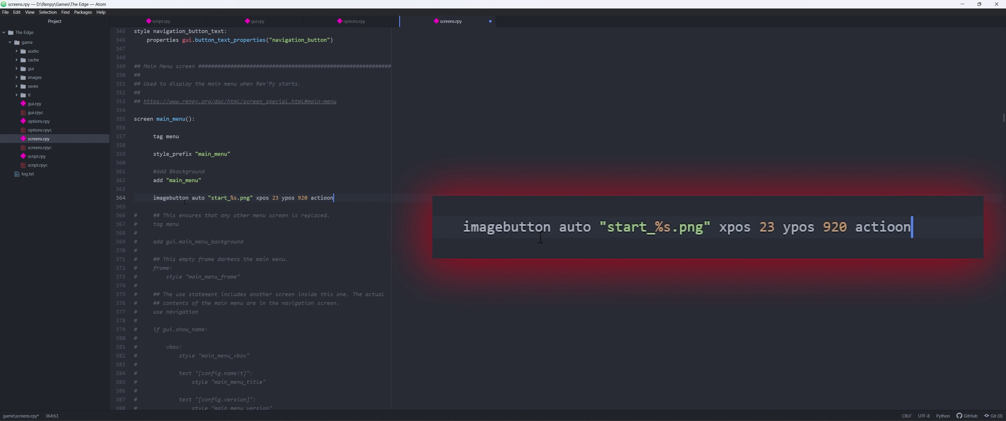
key(BackSpace)
key(BackSpace)
text(n Start()
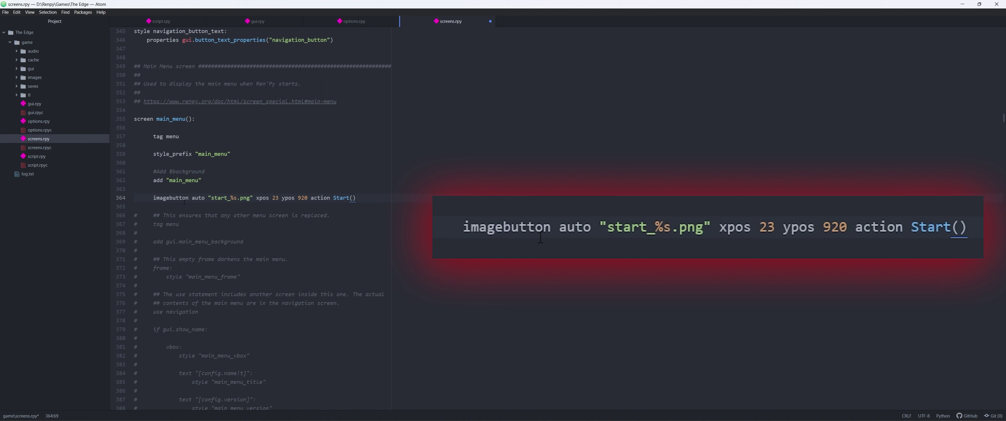
Save screens.rpy and switch to Photoshop.
key(ctrl+s)
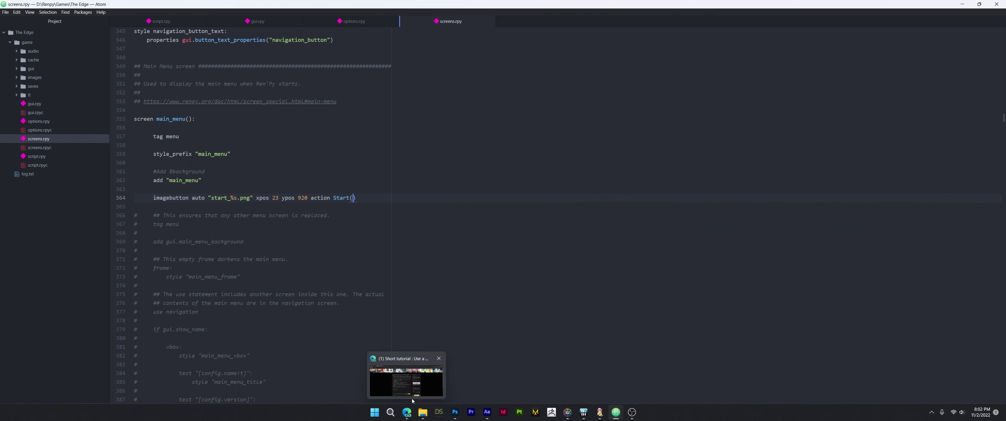
mouse_move(421, 416)
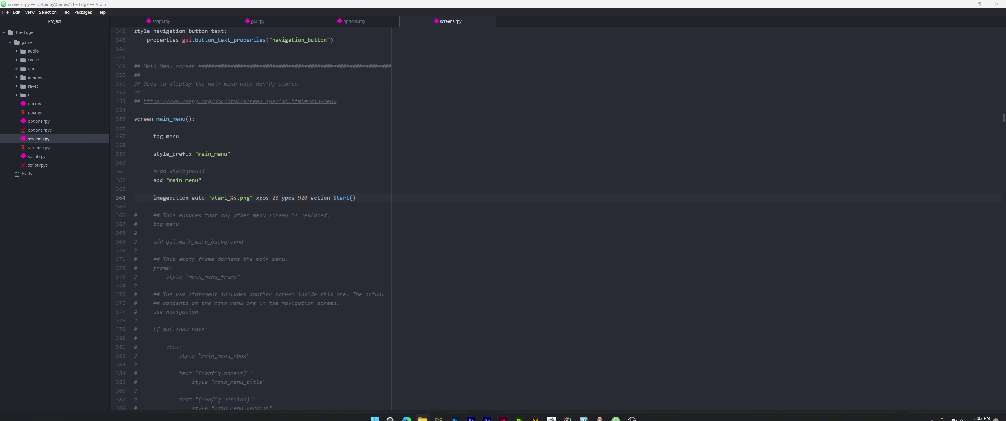
click(459, 409)
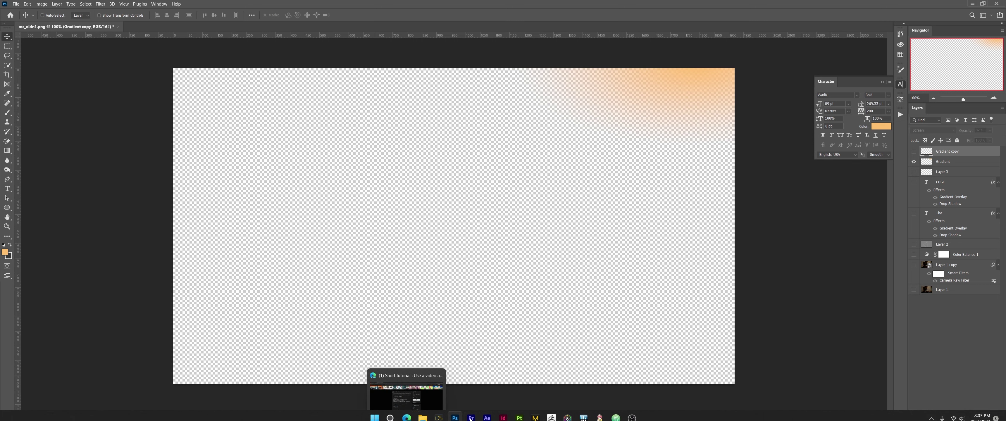
click(484, 414)
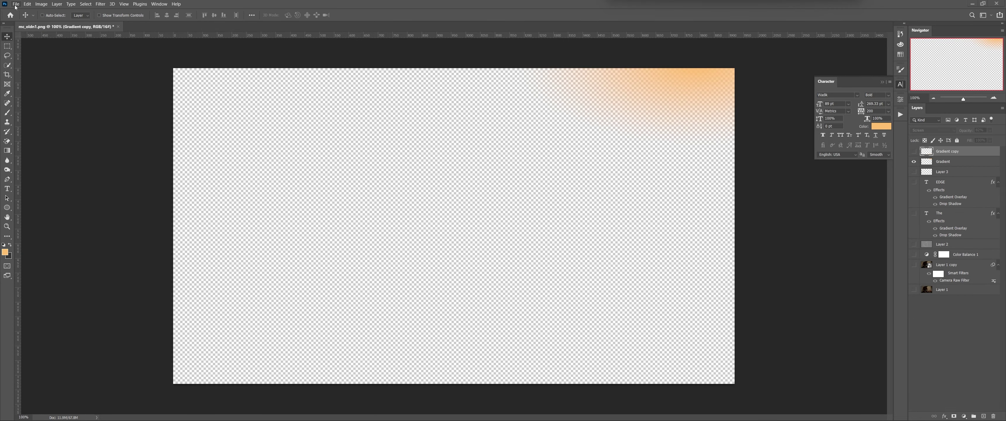
Create a new 200 x 200 px RGB document at 300 pixels per inch with a white background.
click(15, 4)
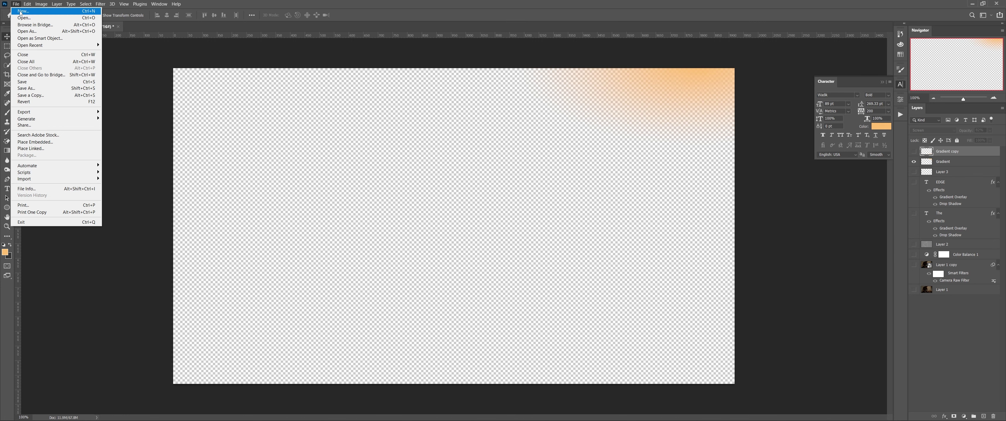
click(22, 11)
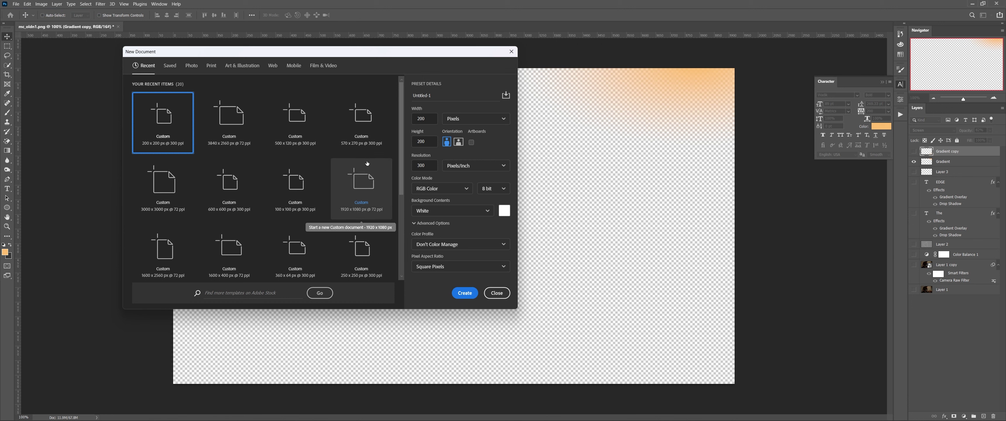
click(464, 293)
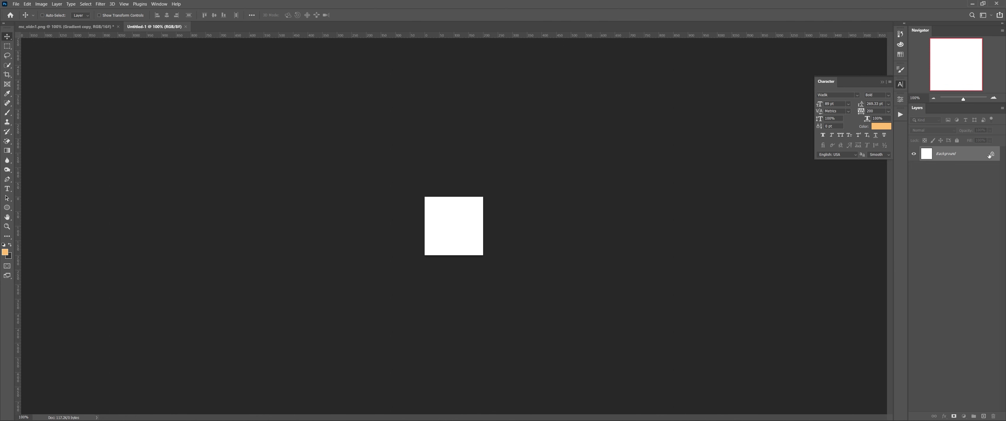
Duplicate the Background layer, hide the original, and fill the copy with the dark grey swatch color using the Paint Bucket.
key(ctrl+j)
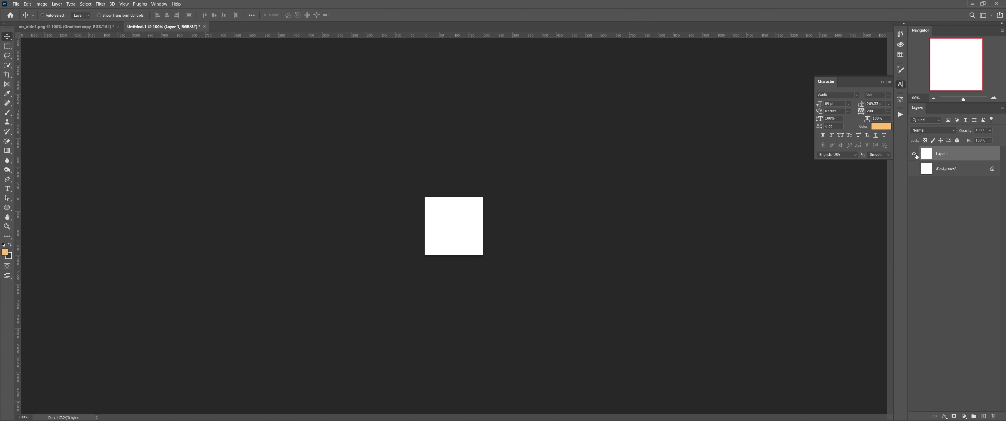
click(10, 244)
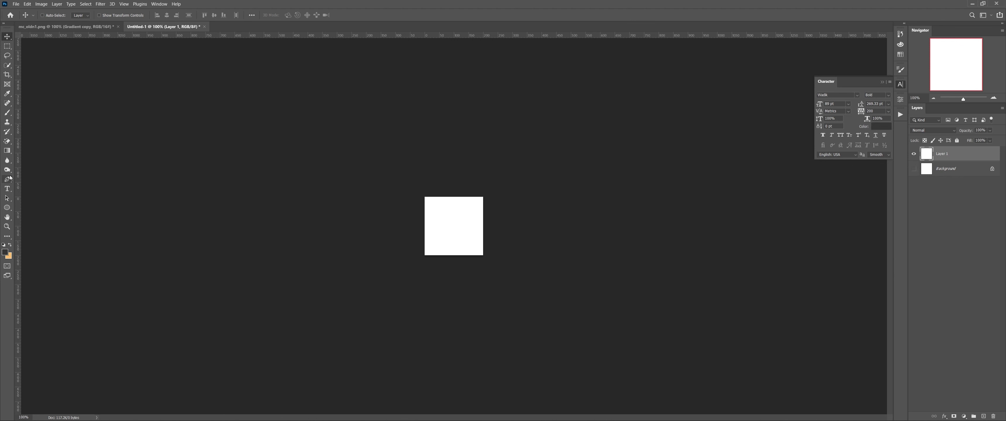
click(7, 150)
click(29, 157)
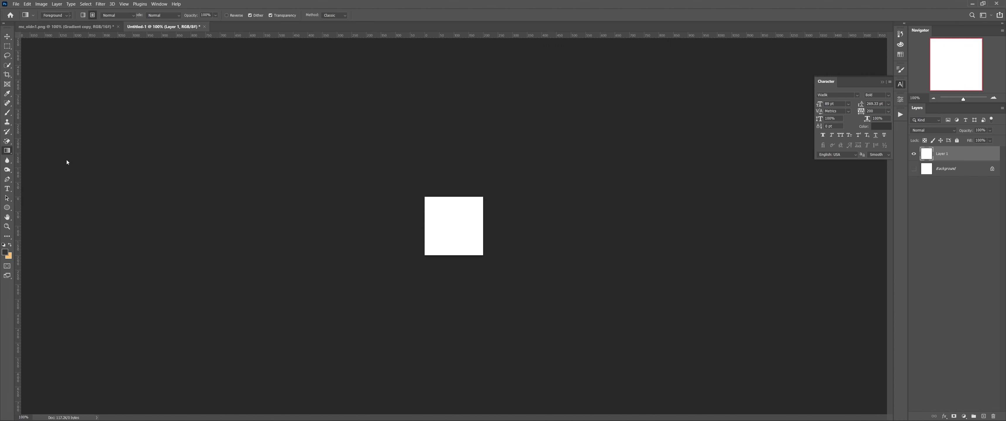
click(463, 214)
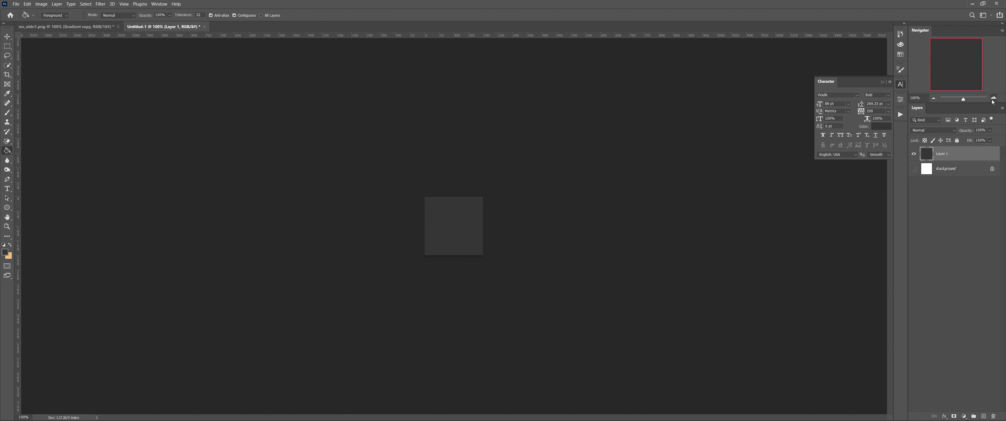
click(992, 100)
click(992, 100)
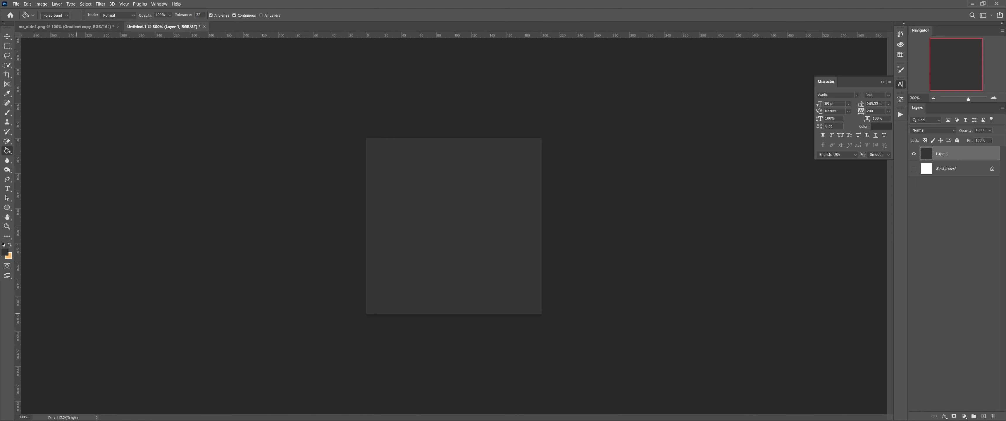
In mc_oldn1.png, show the hidden layers from Layer 1 copy up through the title text, Layer 3 and Gradient copy.
mouse_move(67, 420)
click(67, 26)
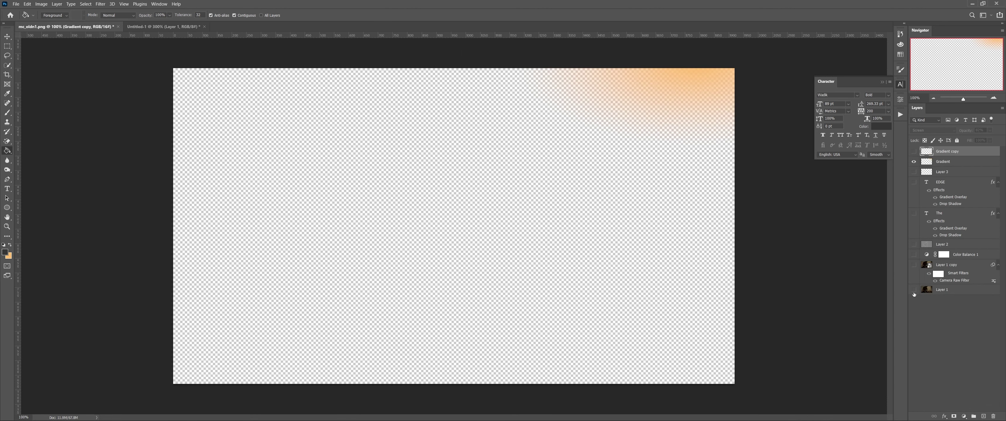
click(914, 265)
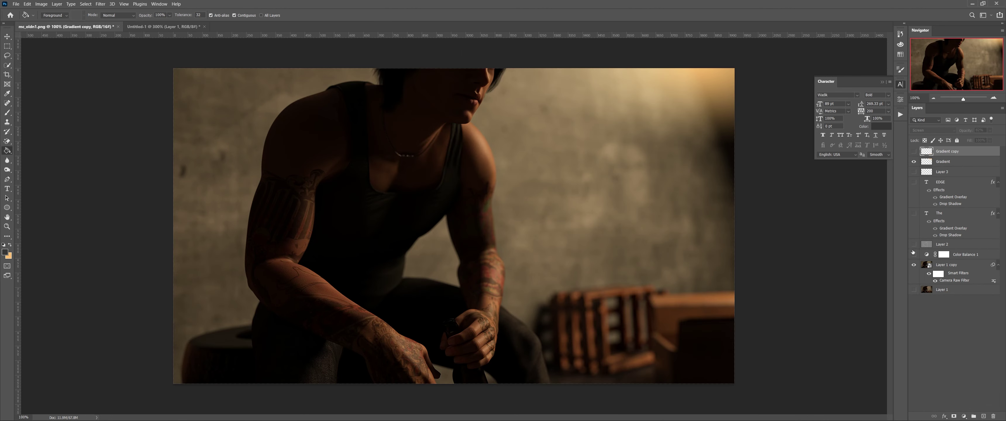
click(913, 253)
click(914, 213)
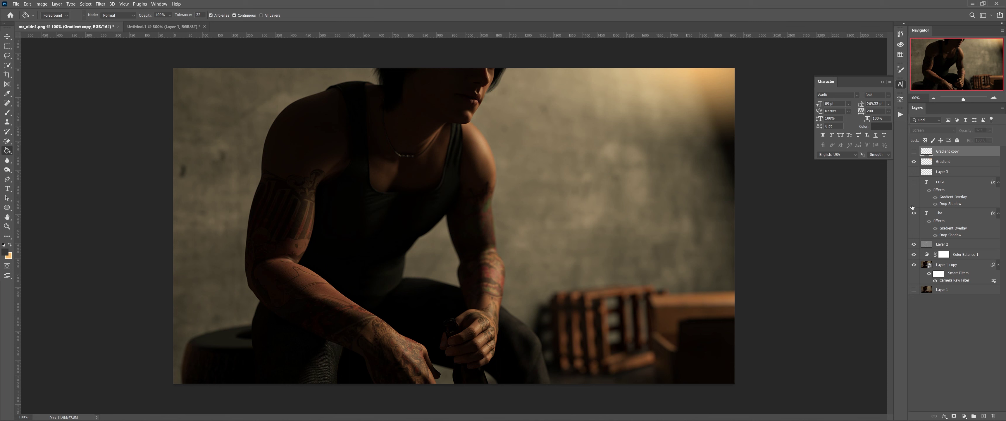
click(914, 182)
click(914, 172)
click(914, 151)
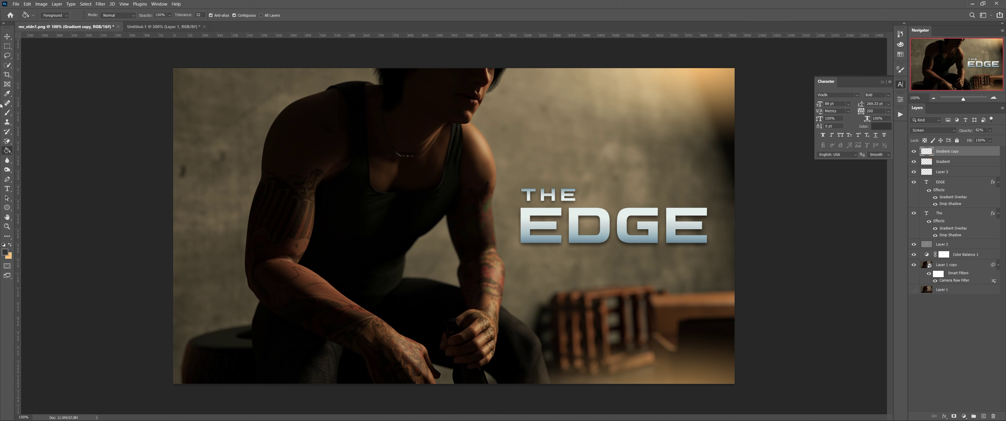
Sample the pale blue of the EDGE title lettering as the foreground color and return to the untitled document.
click(7, 113)
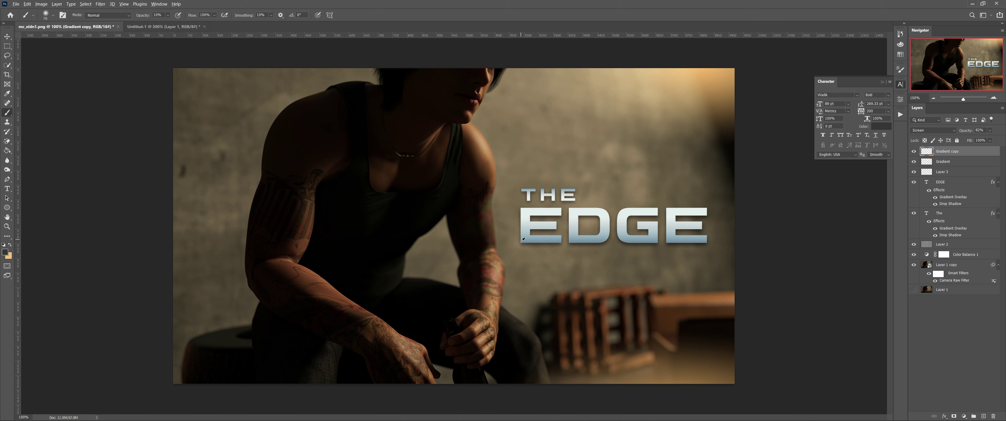
alt+click(528, 227)
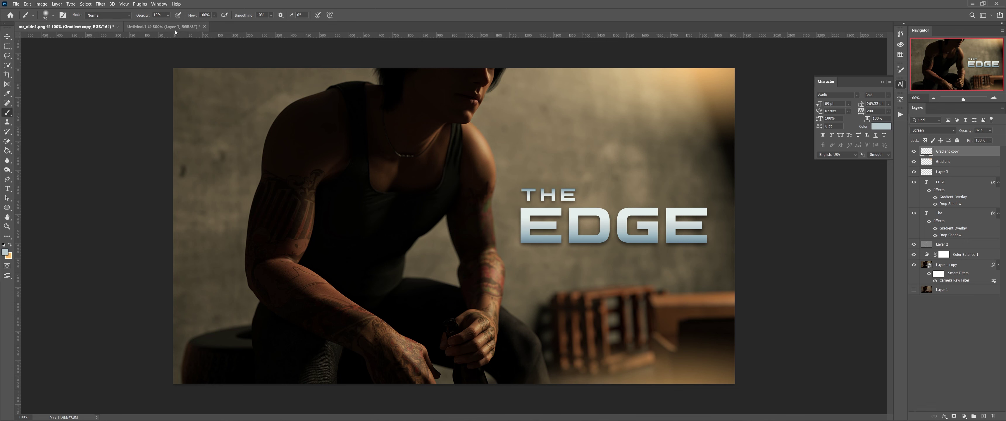
click(162, 26)
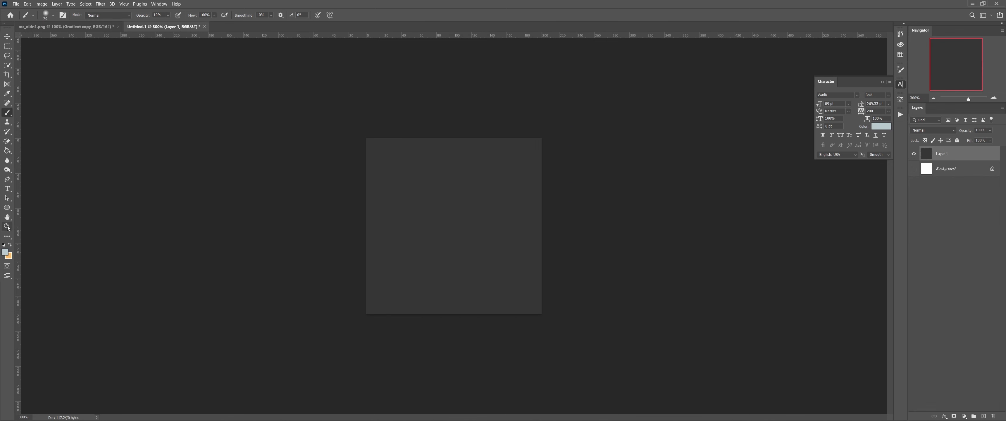
Draw a rounded rectangle shape about 176 x 182 px with 10 px corners inside the dark grey square.
right_click(7, 207)
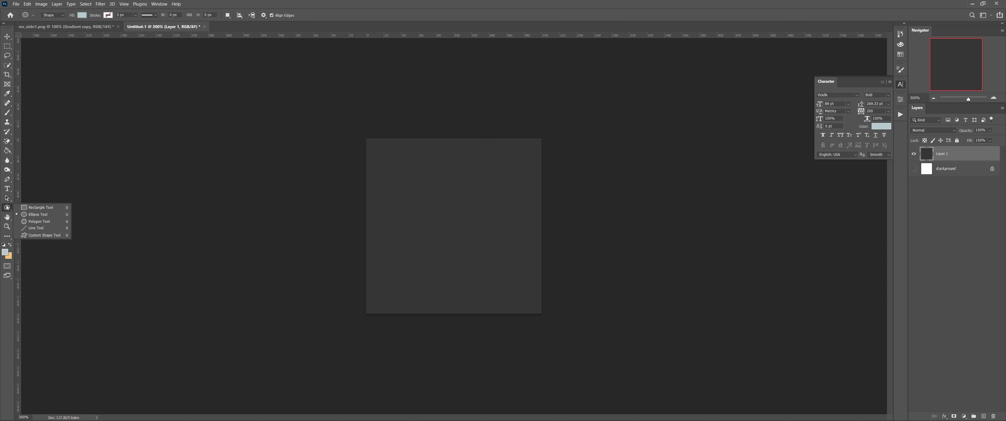
click(34, 211)
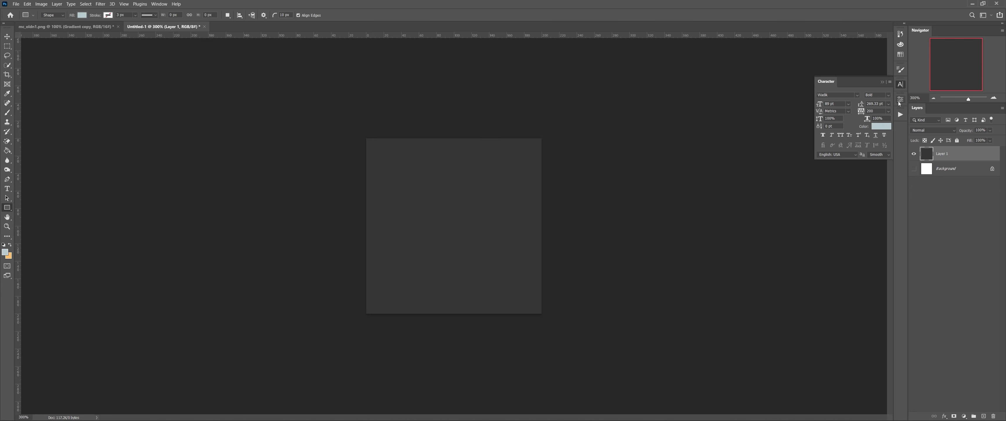
click(899, 100)
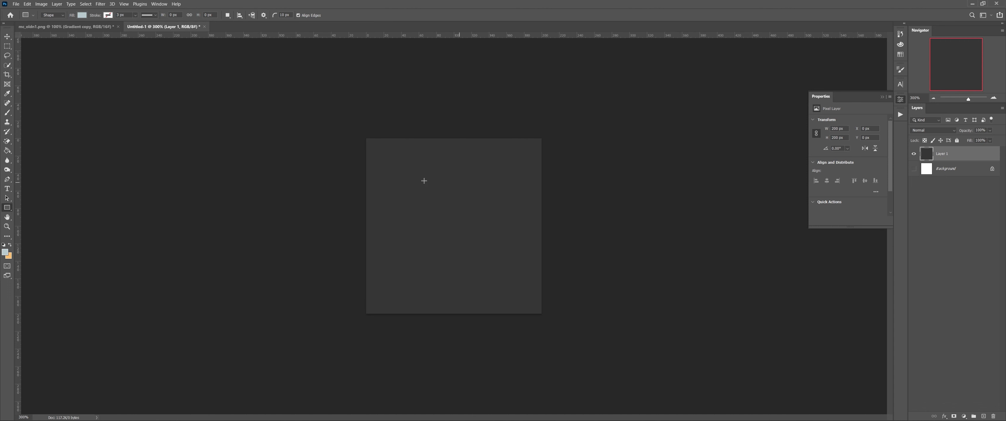
click(159, 4)
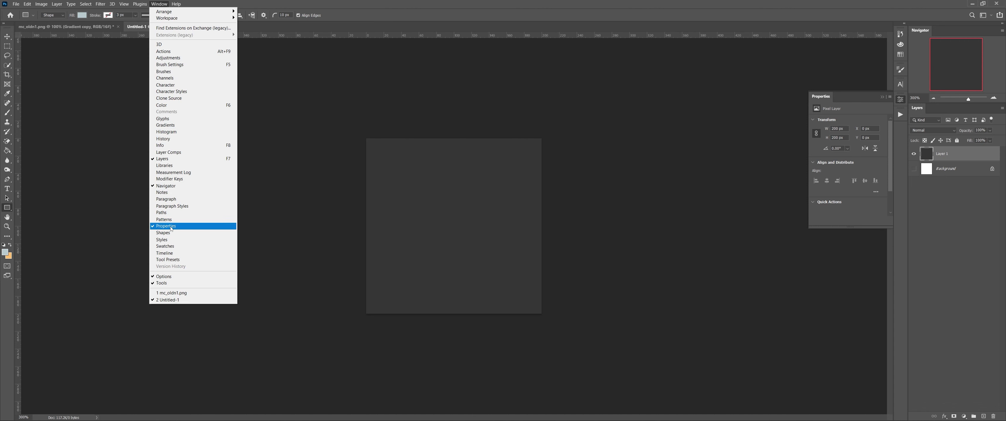
click(192, 226)
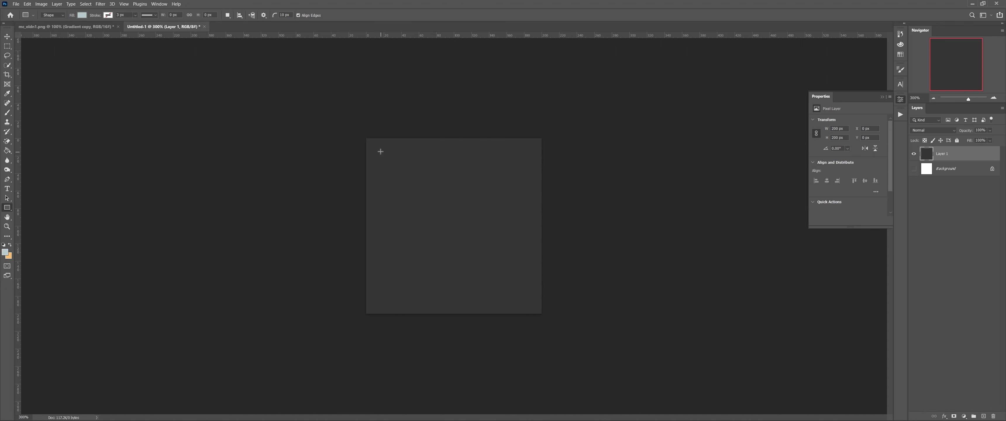
drag(376, 147, 529, 307)
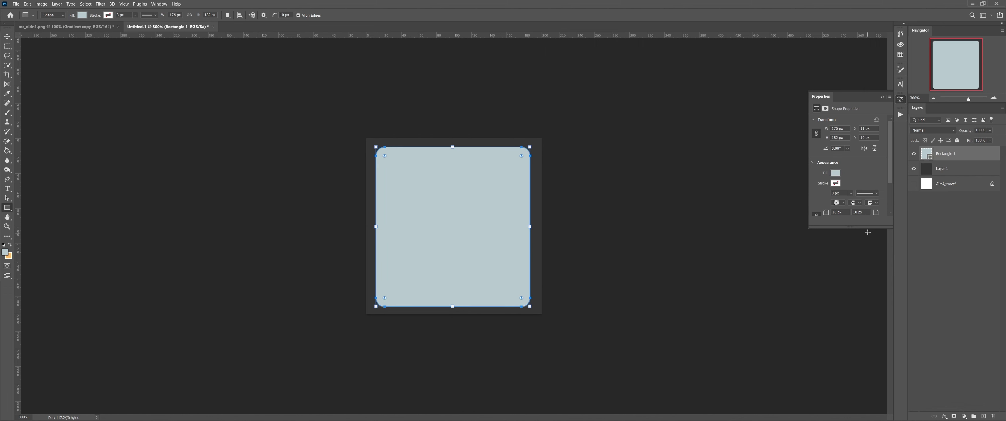
Set the rounded rectangle's fill to no color.
click(834, 173)
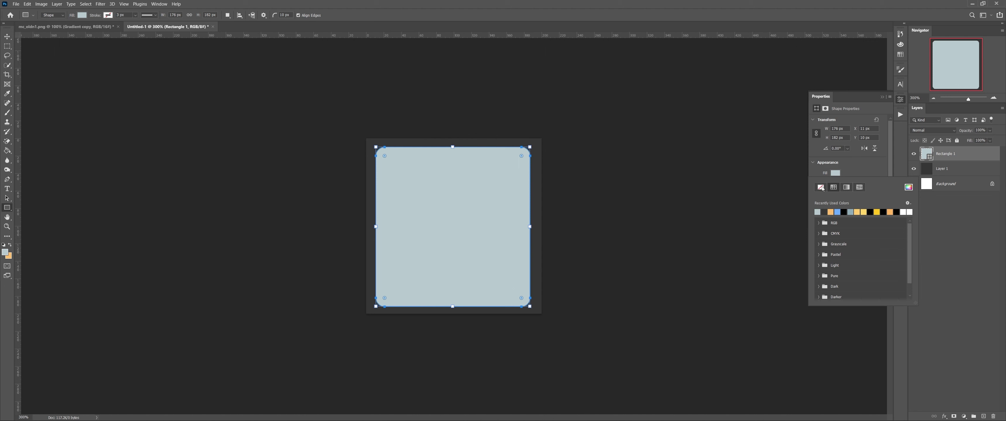
click(821, 187)
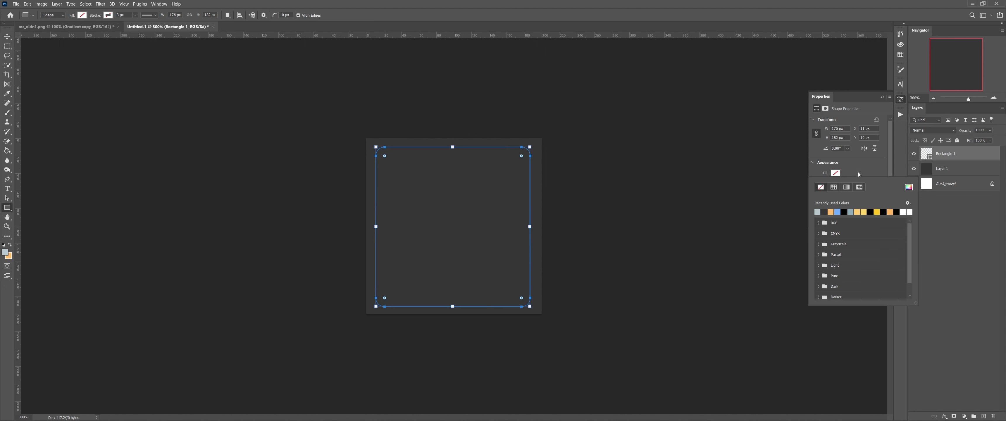
click(858, 174)
Give the rectangle's stroke the first blue gradient preset, set its style to Reflected, and reverse the gradient colors.
click(835, 184)
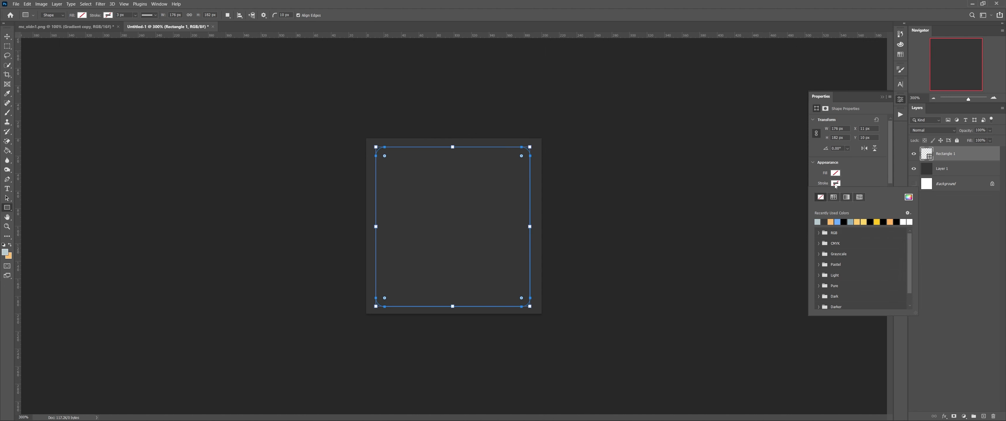
click(846, 198)
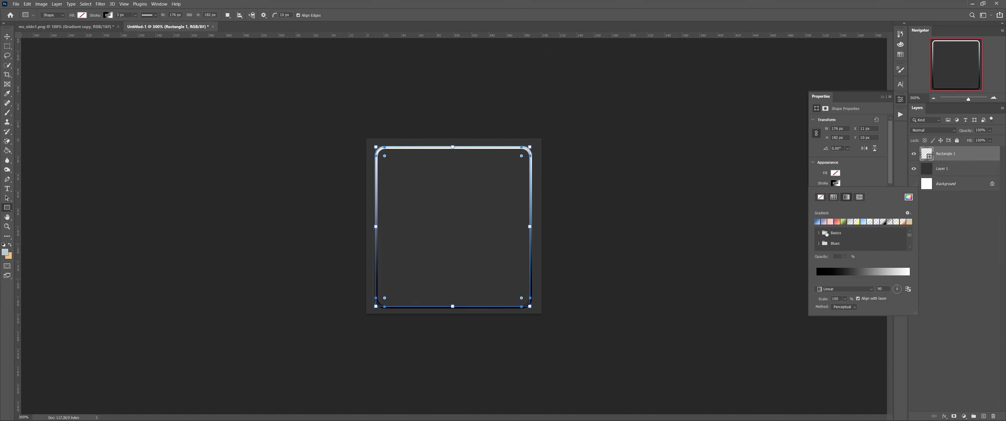
click(817, 222)
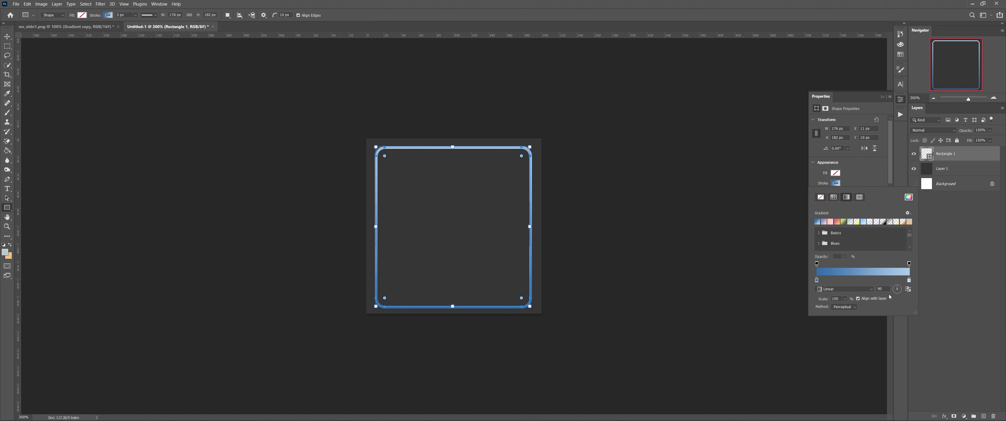
click(865, 290)
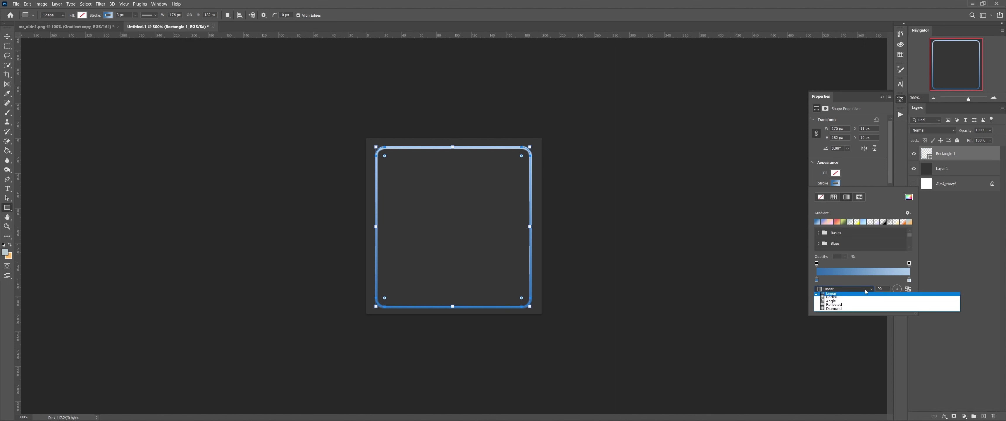
click(851, 306)
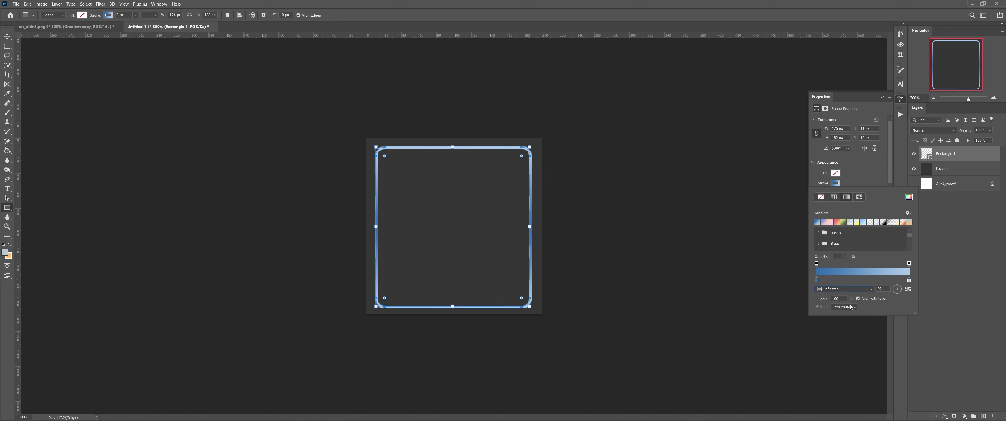
click(905, 289)
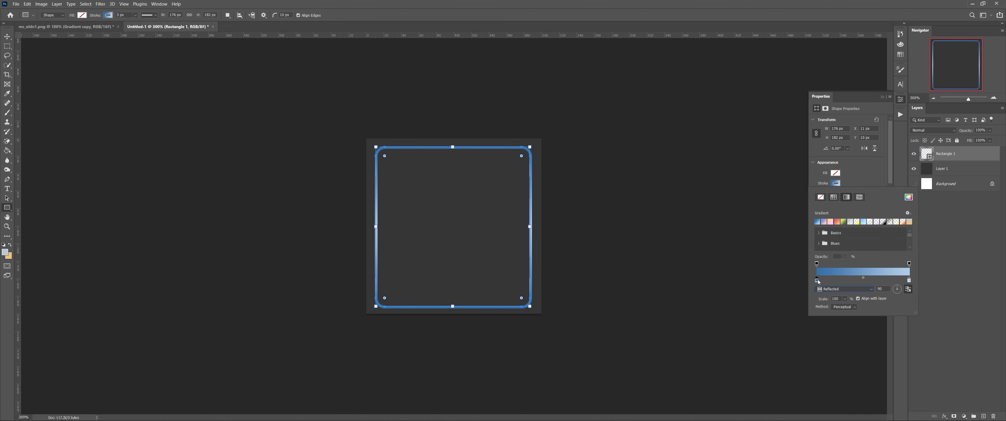
double_click(817, 280)
mouse_move(714, 222)
mouse_down()
mouse_move(704, 189)
mouse_move(722, 190)
mouse_move(728, 218)
mouse_move(710, 187)
mouse_up()
click(772, 219)
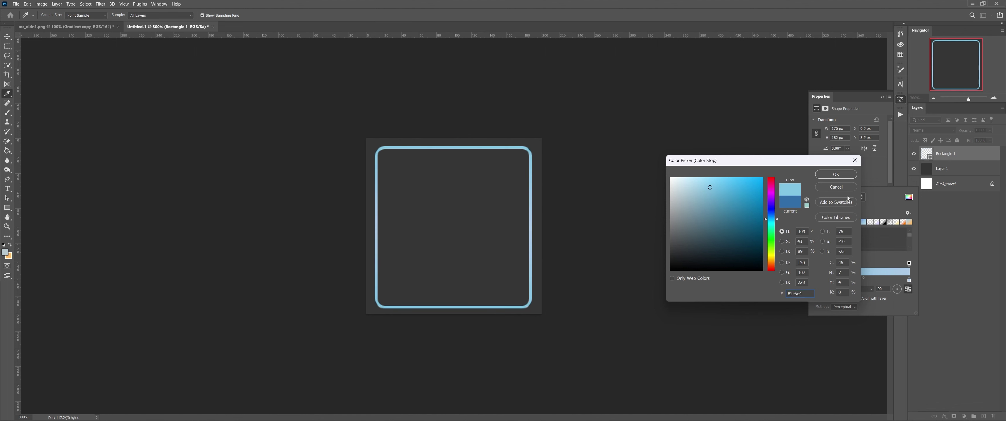
click(836, 187)
Enlarge the gradient picker and try several green, teal, blue and metallic presets on the rectangle's stroke.
drag(913, 314, 956, 382)
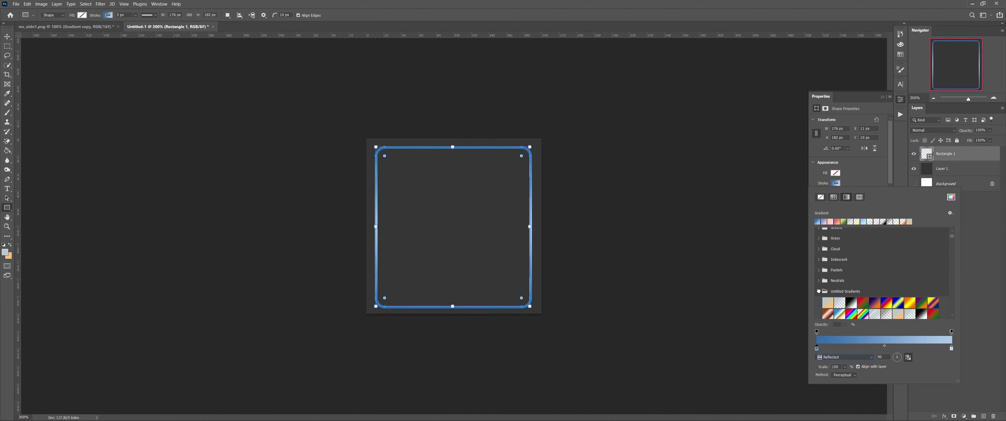
scroll(849, 260, down, 5)
click(849, 260)
scroll(848, 261, down, 10)
scroll(848, 260, down, 5)
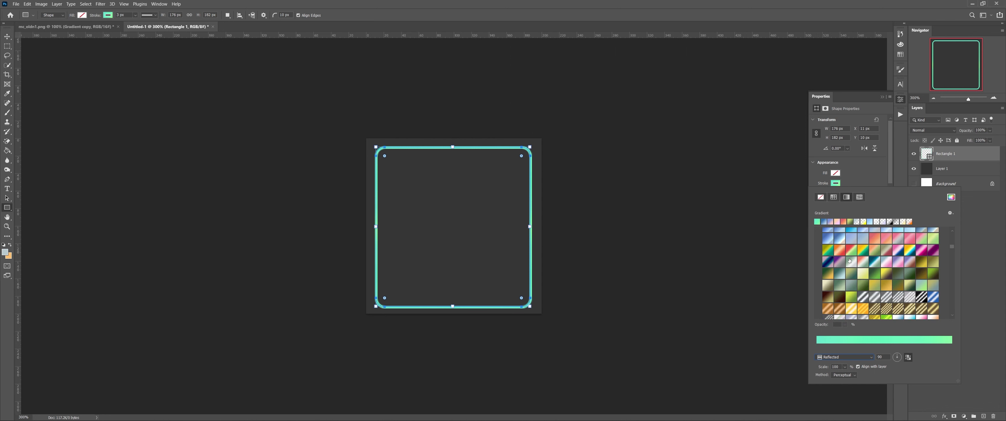
click(851, 250)
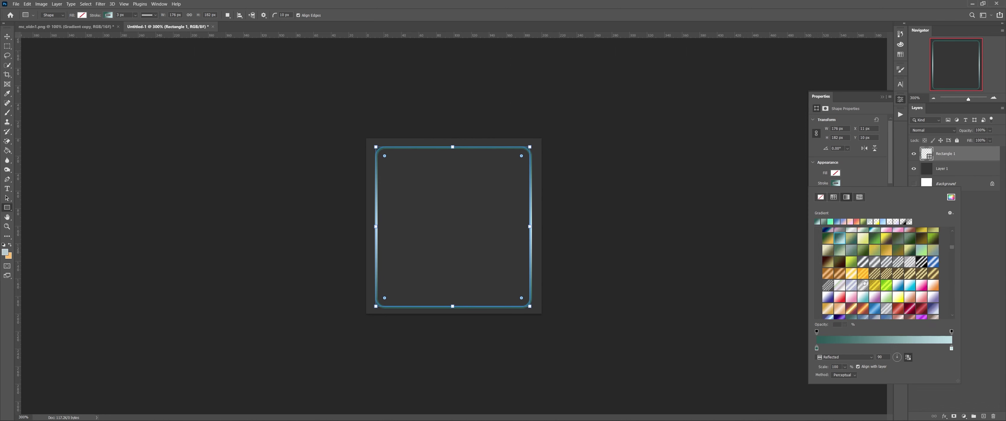
scroll(889, 287, down, 3)
click(887, 286)
scroll(886, 287, down, 2)
click(828, 285)
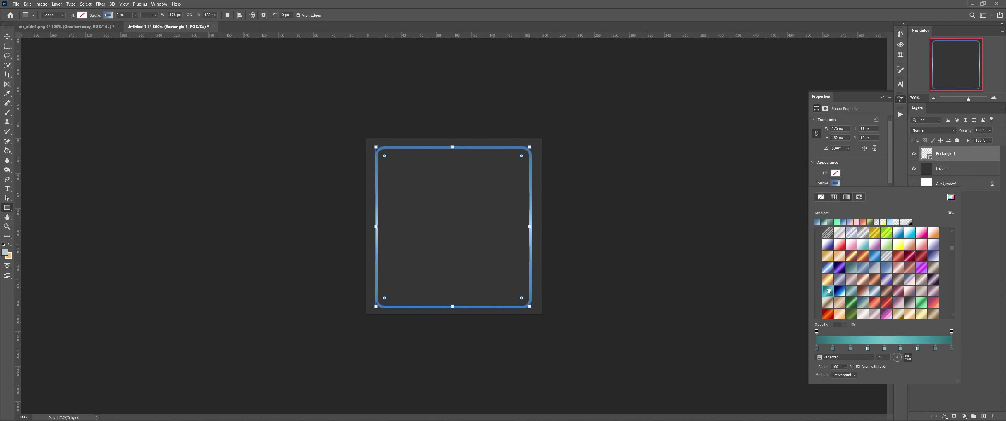
scroll(830, 285, down, 1)
click(851, 251)
click(851, 274)
click(872, 277)
scroll(843, 279, down, 4)
click(839, 279)
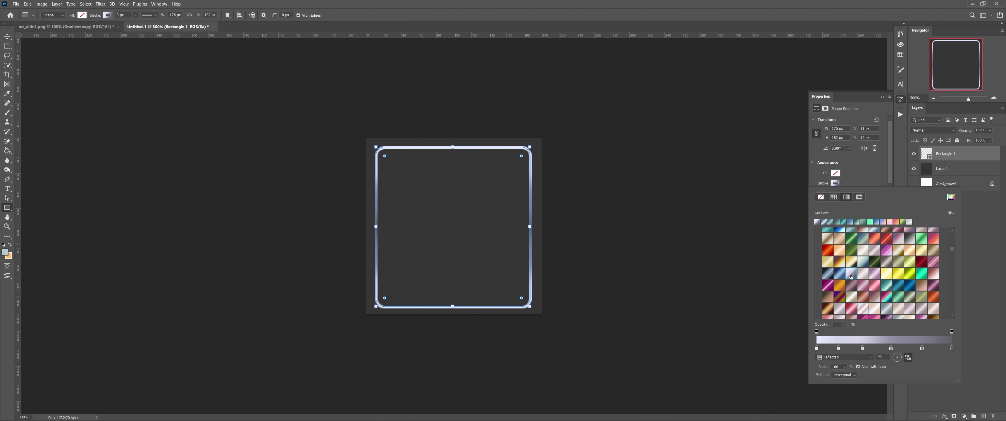
scroll(843, 280, down, 6)
click(853, 278)
scroll(853, 278, up, 5)
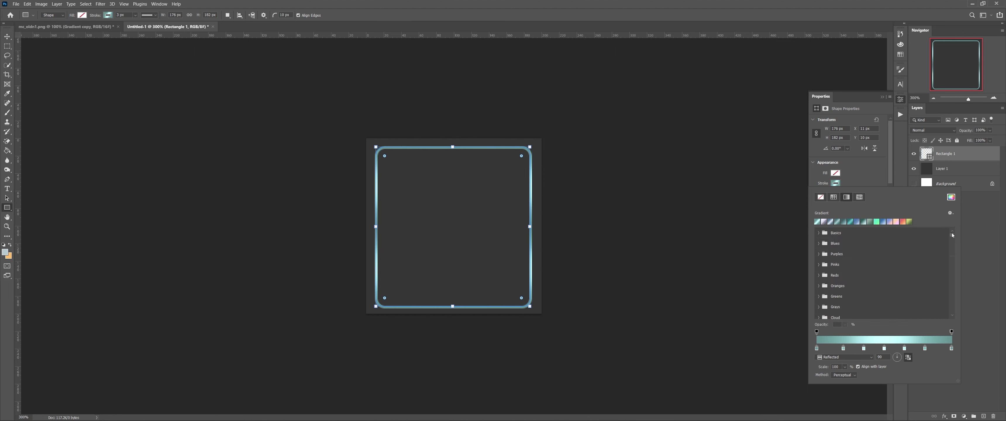
Apply the recent dark-teal-to-pale gradient to the stroke, recolor its dark stop to medium blue #4c8ab1, and close the shape properties.
click(864, 221)
double_click(816, 347)
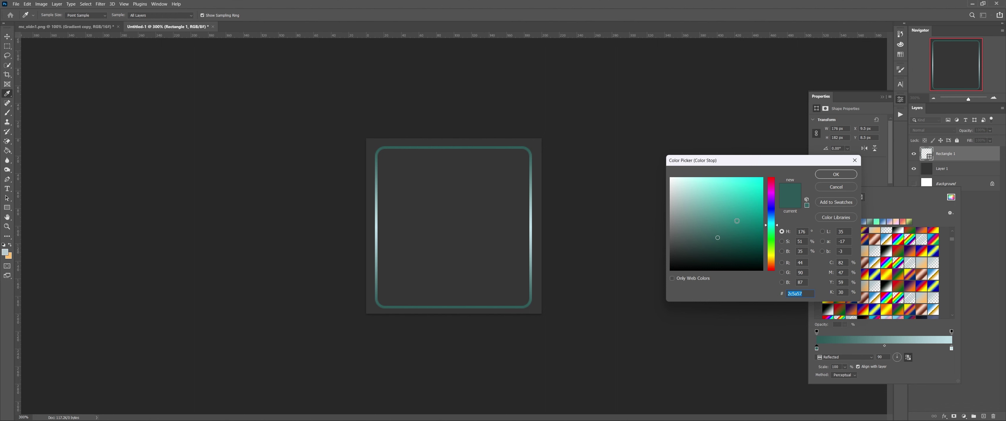
click(771, 218)
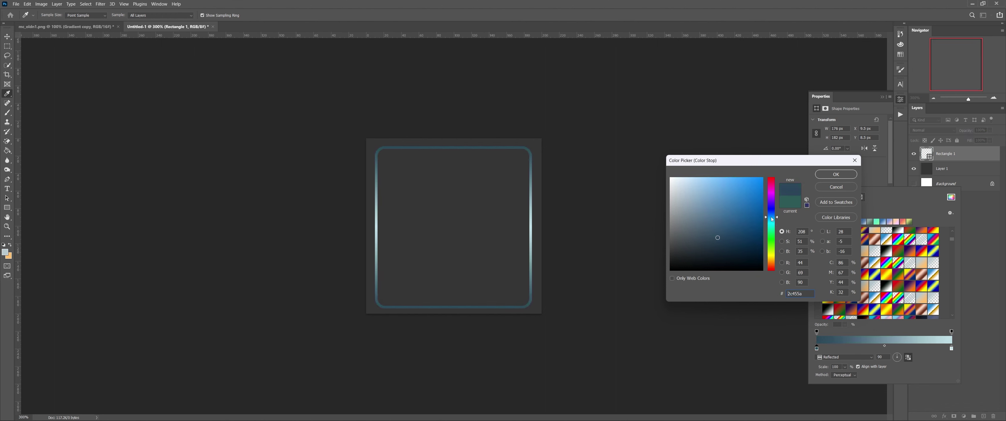
click(718, 193)
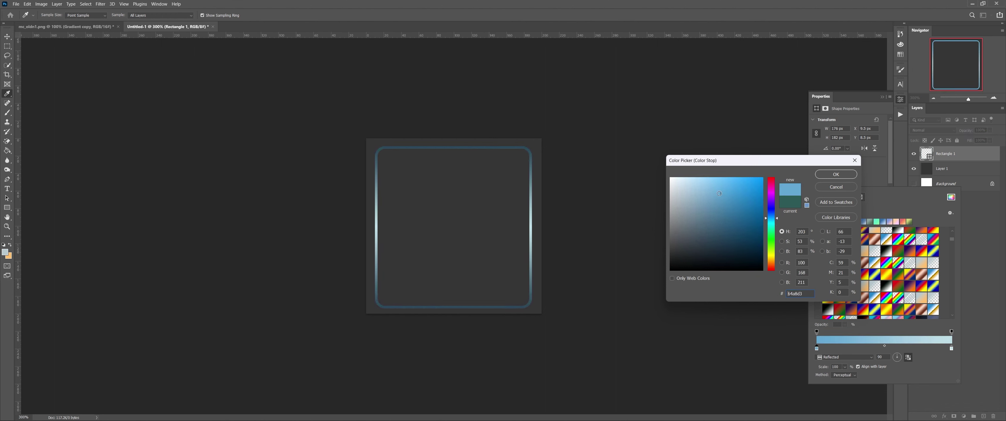
drag(722, 198, 719, 211)
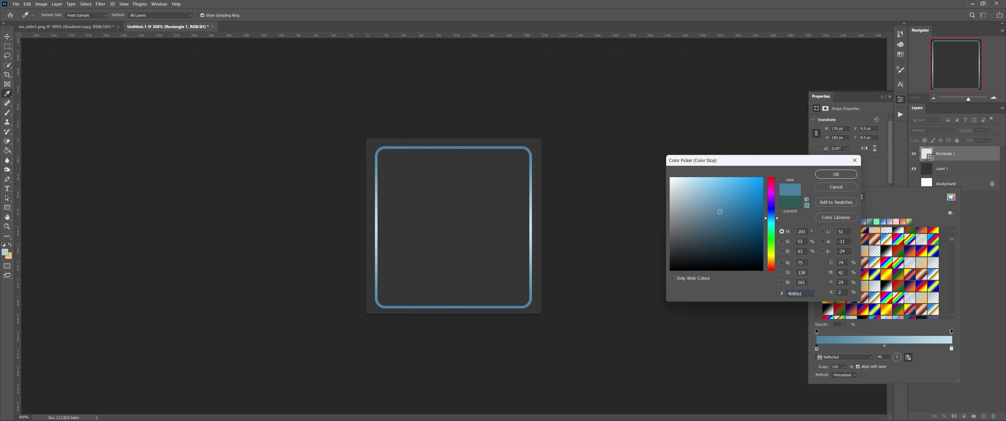
click(721, 217)
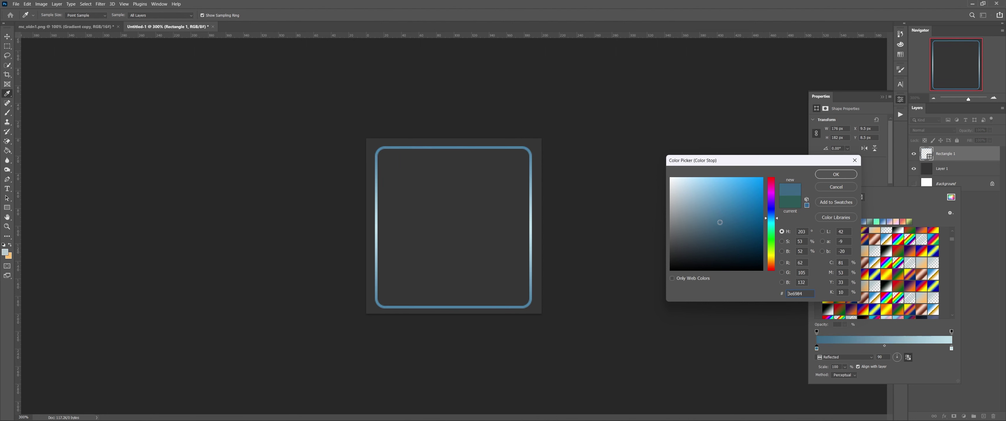
drag(721, 218, 723, 206)
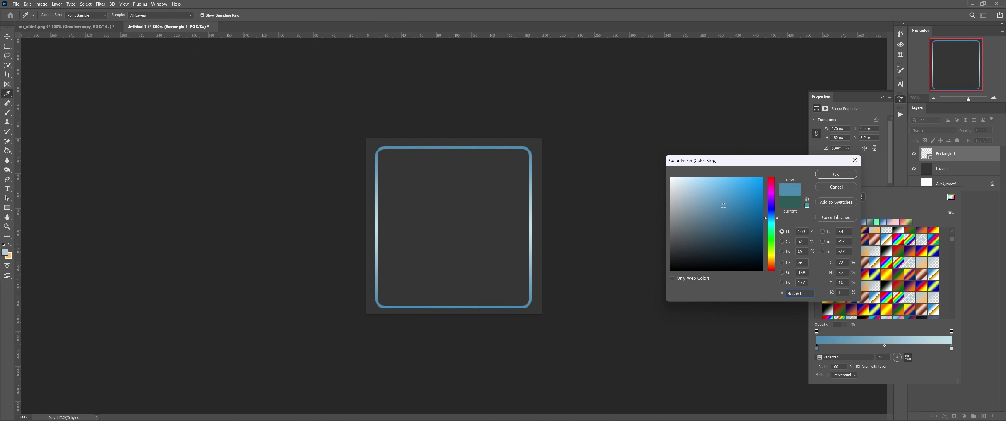
click(836, 174)
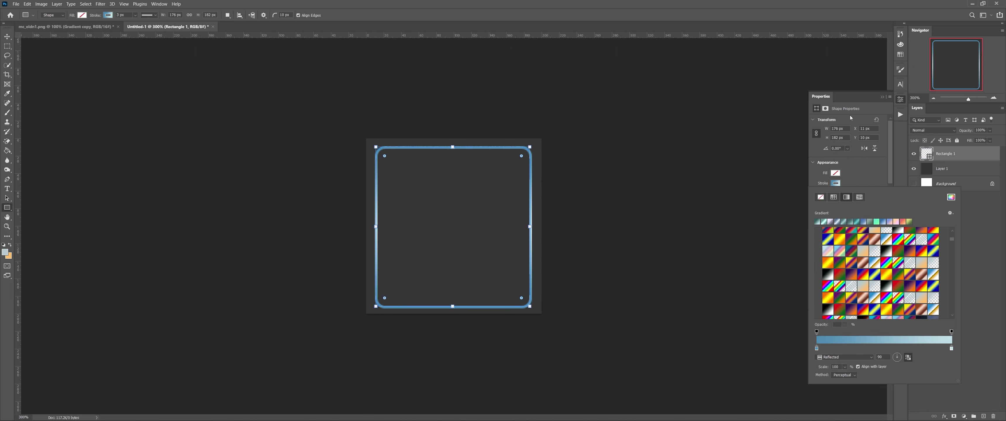
click(853, 102)
click(881, 97)
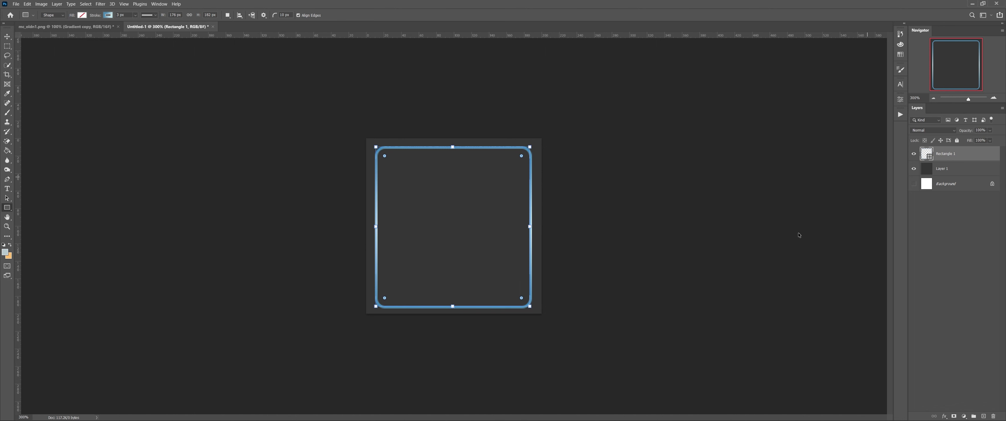
Scale the rounded rectangle down proportionally to about 92% so more dark grey margin surrounds it.
key(ctrl+t)
drag(450, 309, 450, 294)
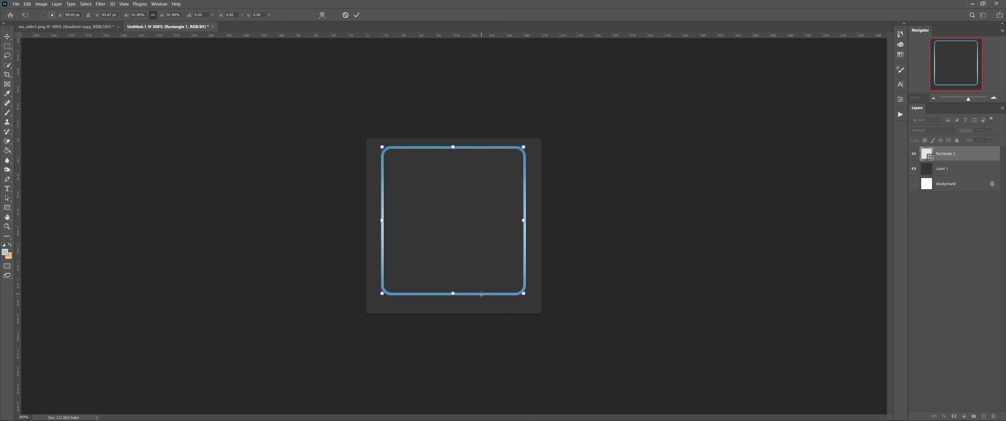
click(7, 36)
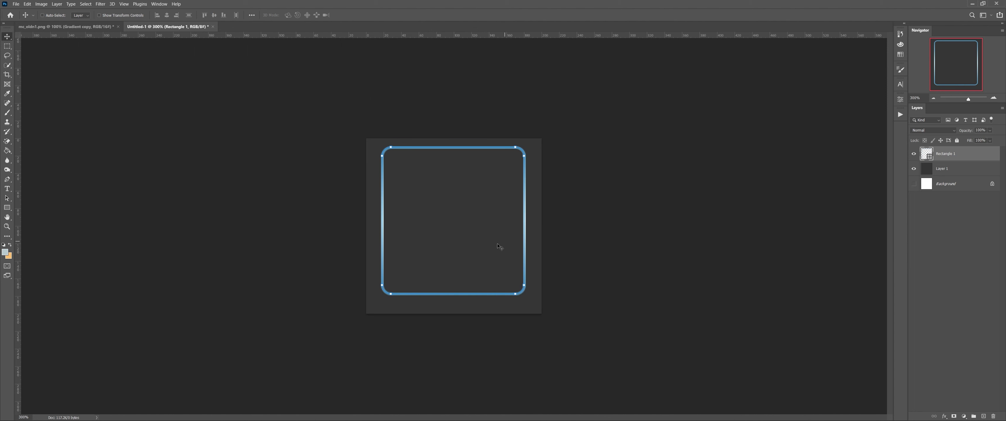
Move and nudge the rounded rectangle until it is centered within the dark grey square.
drag(429, 223, 426, 228)
key(Right)
key(Right)
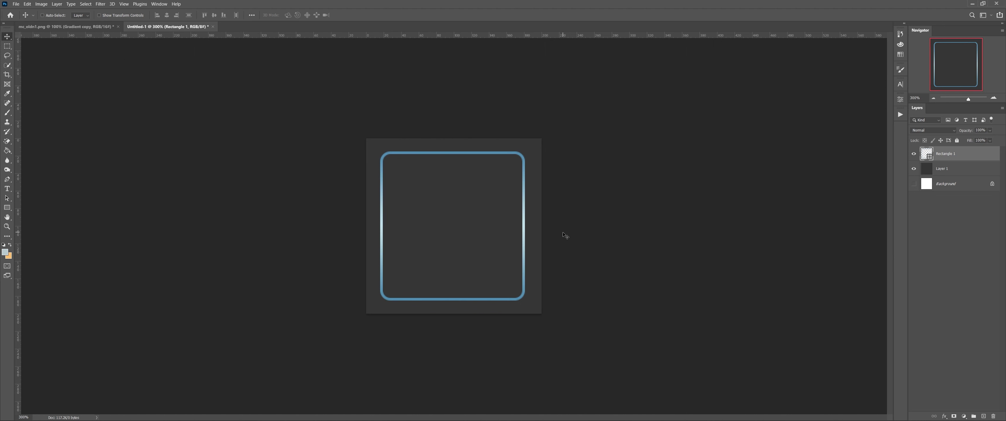
key(Right)
key(Left)
key(Right)
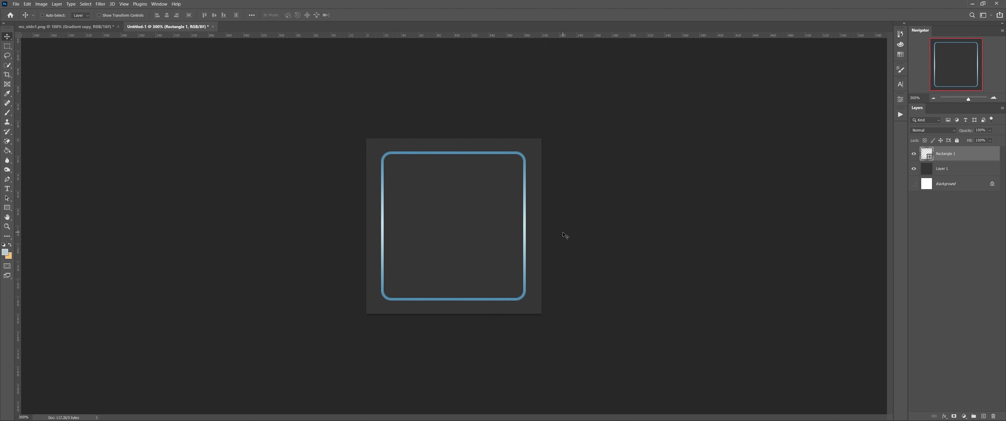
key(Left)
key(Right)
key(Left)
key(Right)
drag(504, 152, 504, 156)
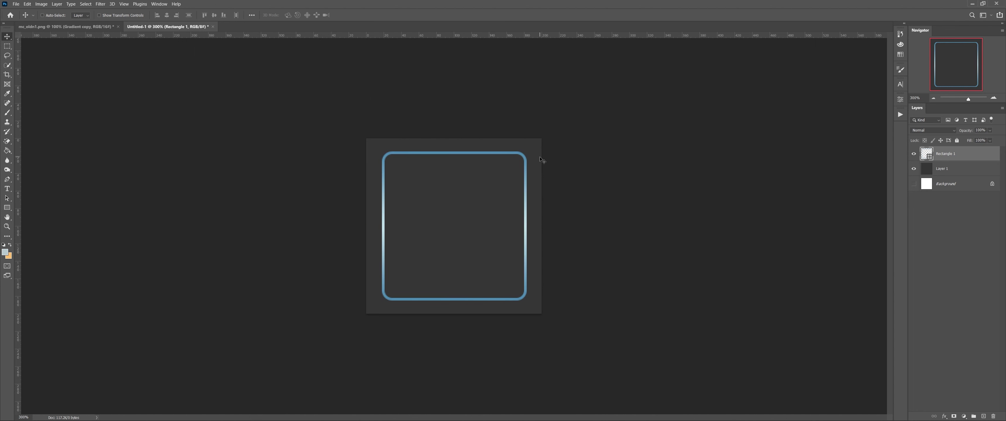
key(Left)
key(Left)
key(Left)
key(Right)
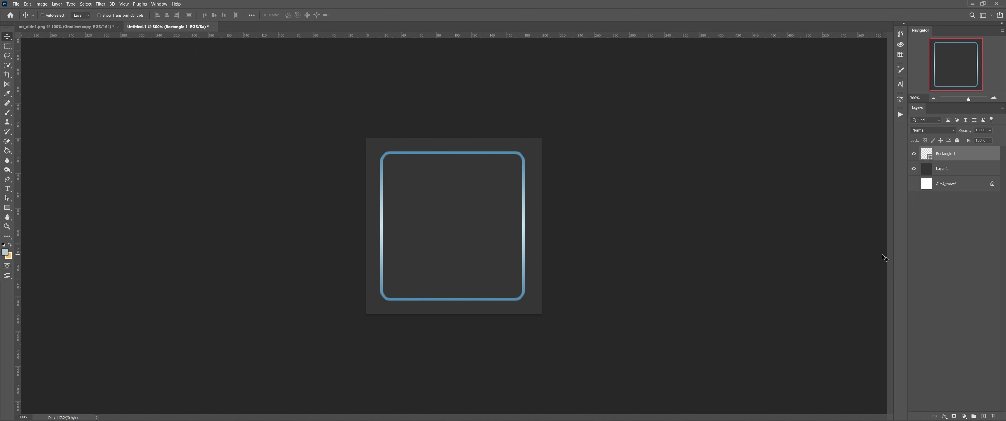
Switch to iconmonstr in the browser, search for "power" and look through the icons for a suitable start symbol.
mouse_move(421, 418)
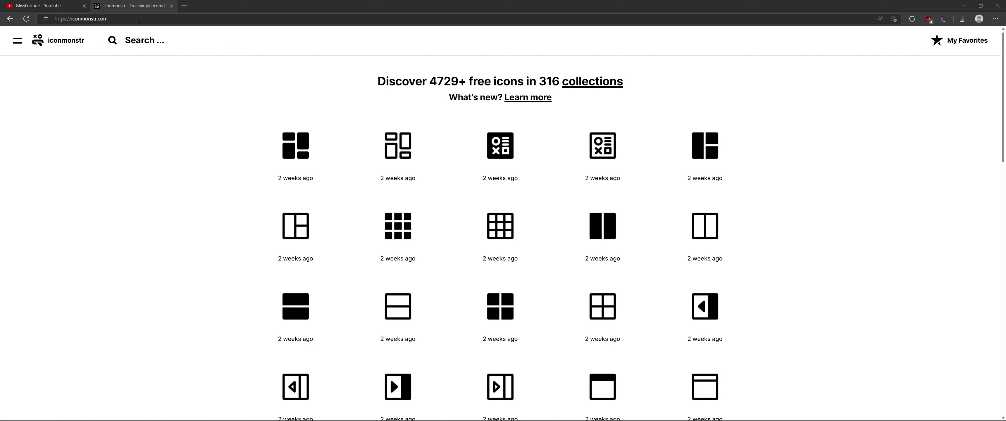
click(193, 51)
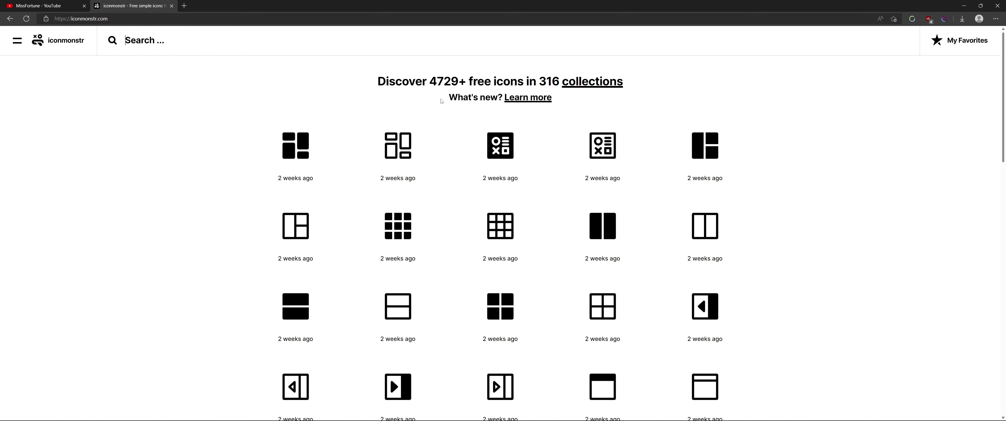
text(power)
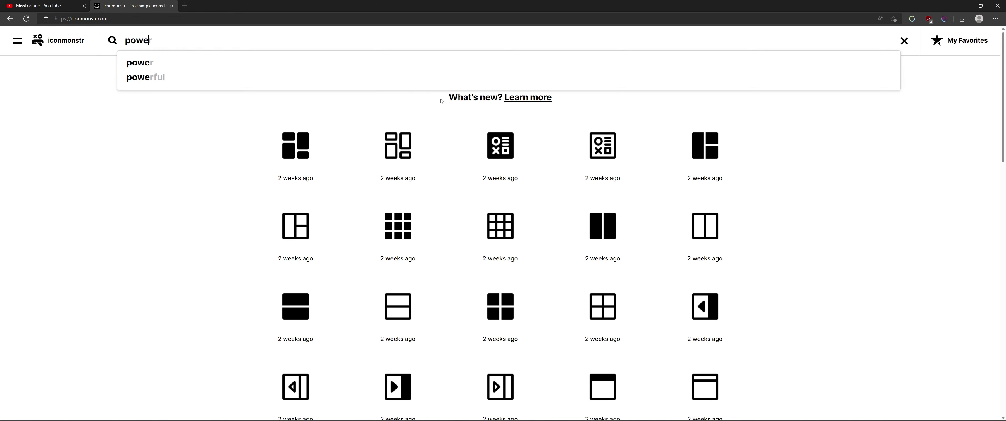
key(Return)
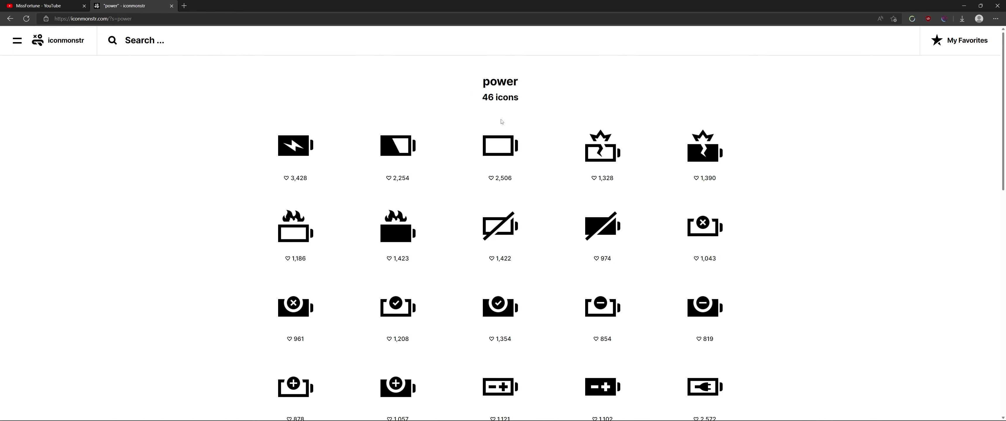
scroll(615, 258, down, 9)
scroll(616, 259, down, 5)
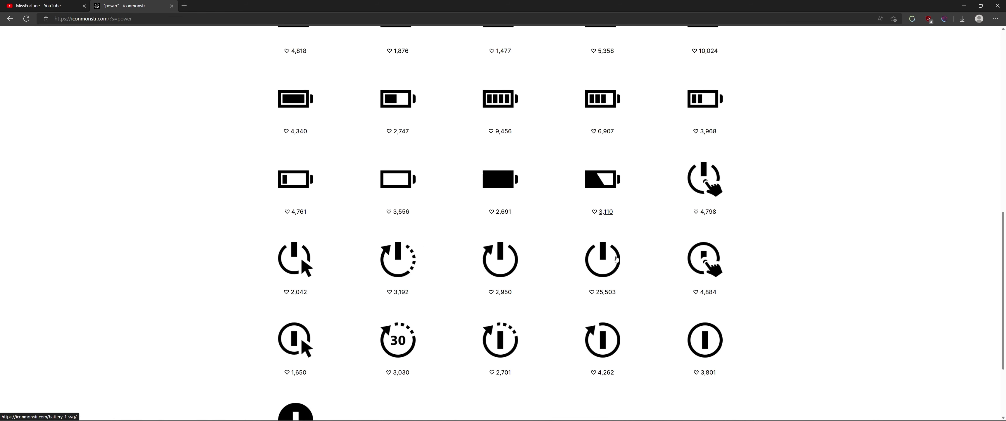
scroll(616, 260, up, 2)
scroll(616, 260, up, 1)
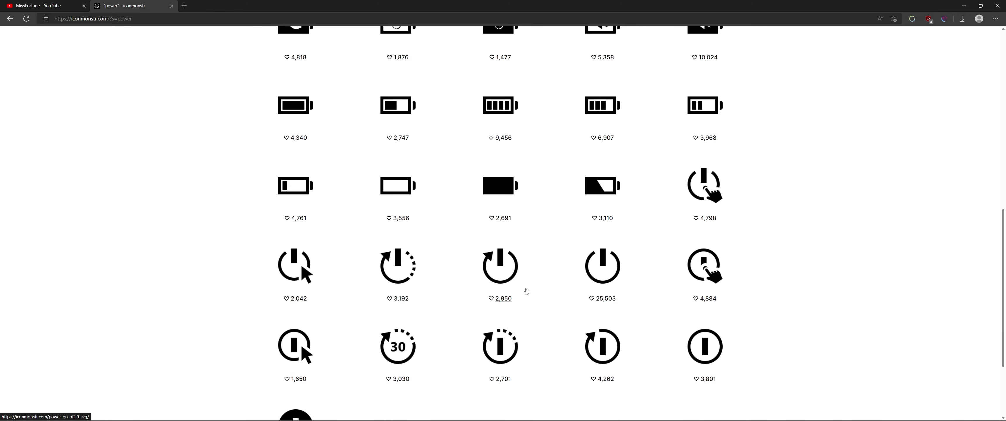
scroll(594, 267, up, 9)
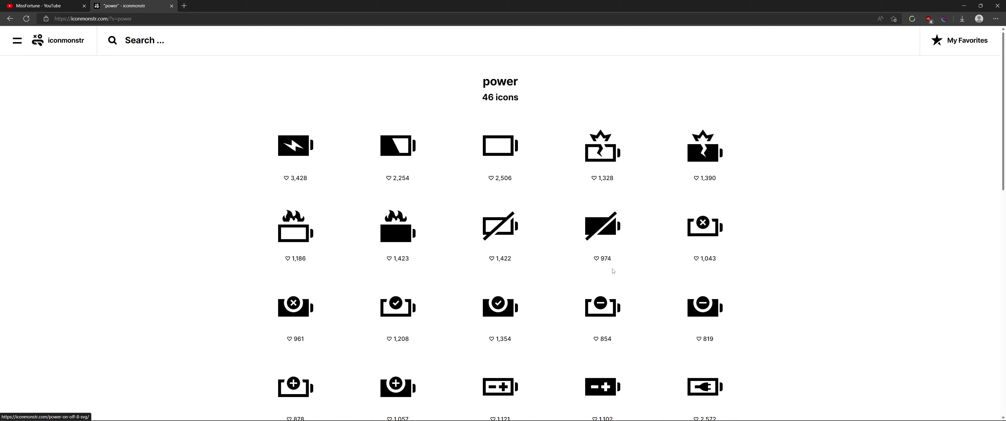
scroll(613, 271, down, 5)
scroll(613, 271, up, 5)
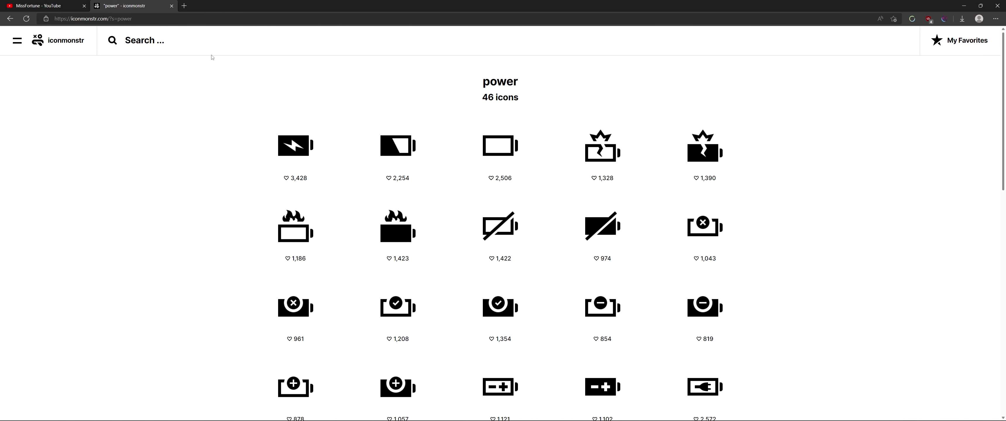
Search iconmonstr for "start" and open the plain Power On/Off 8 icon.
click(218, 41)
text(start)
key(Return)
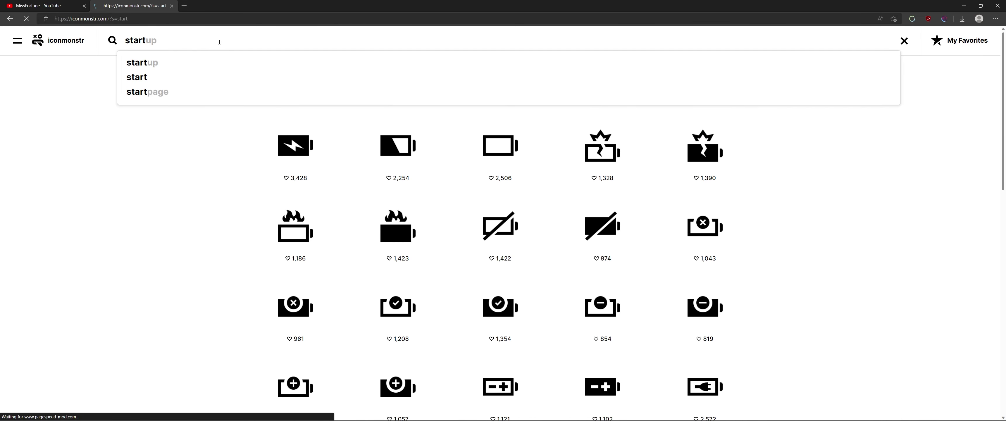
scroll(279, 167, down, 6)
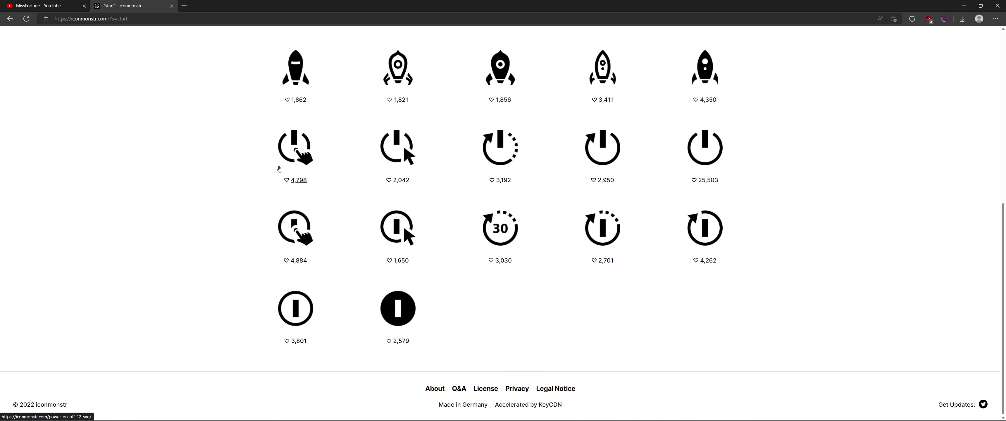
scroll(279, 169, up, 2)
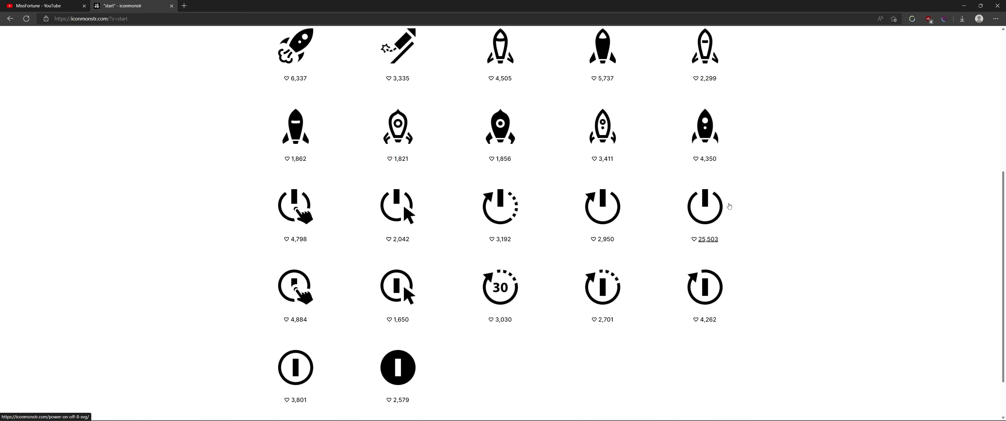
click(705, 213)
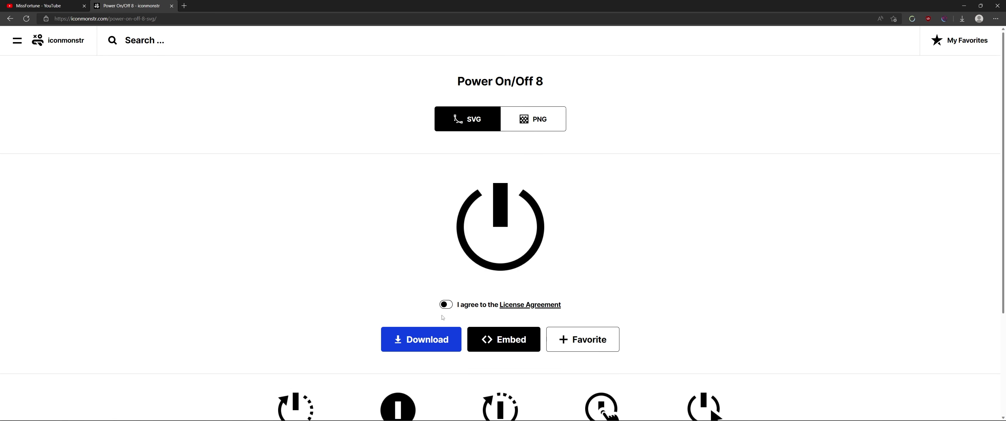
Agree to the license, download the power icon as SVG, and place it inside the blue rounded frame in the Photoshop document.
click(446, 306)
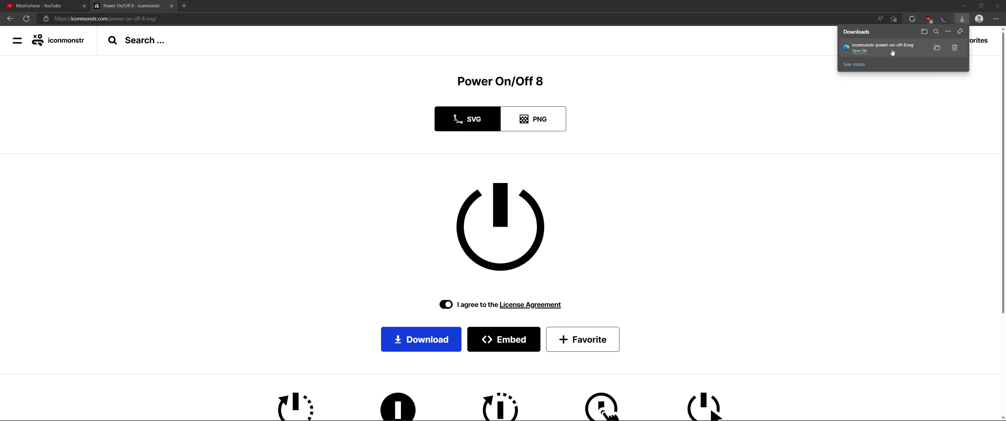
drag(892, 53, 461, 241)
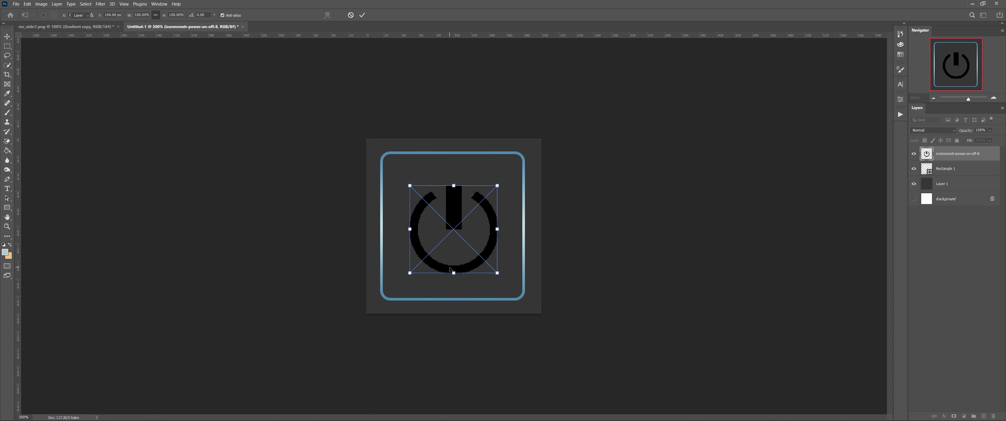
key(Return)
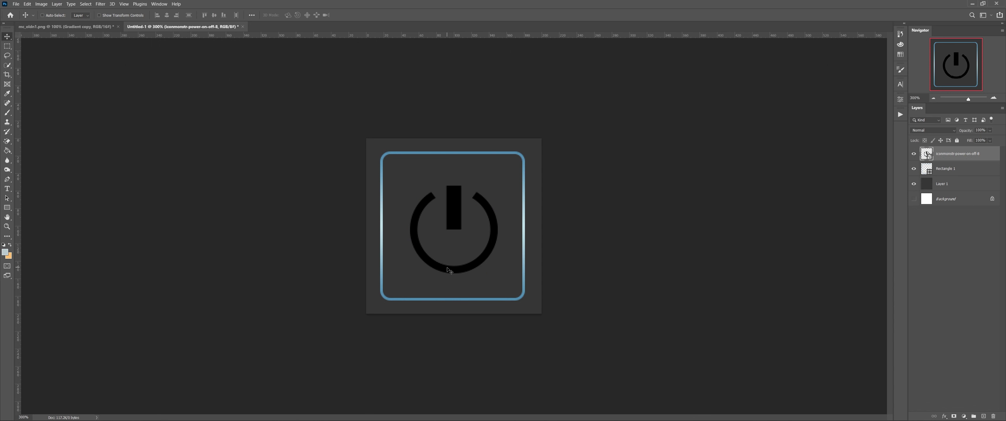
Shift the power icon slightly down and left within the blue frame and convert the document to 16 Bits/Channel.
drag(445, 268, 446, 270)
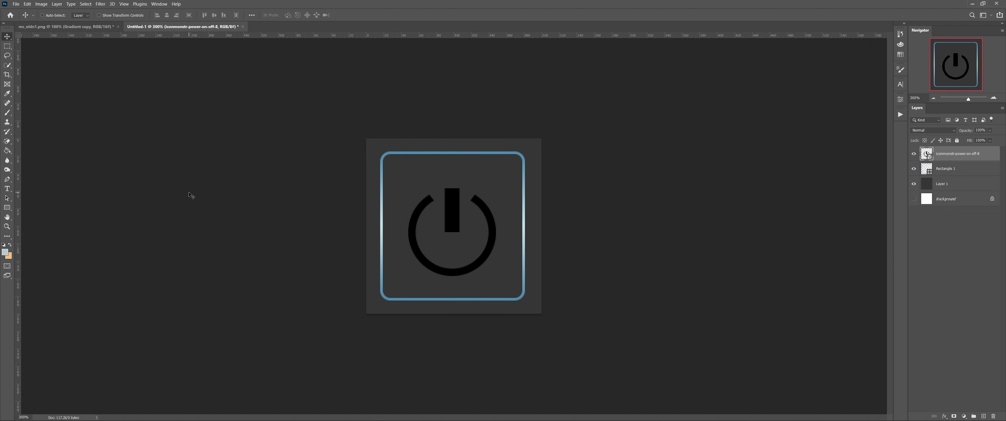
click(40, 4)
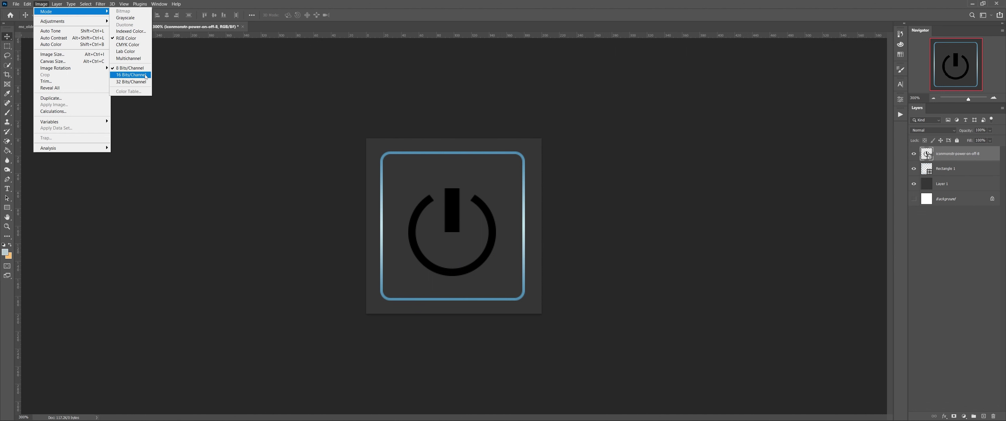
click(147, 78)
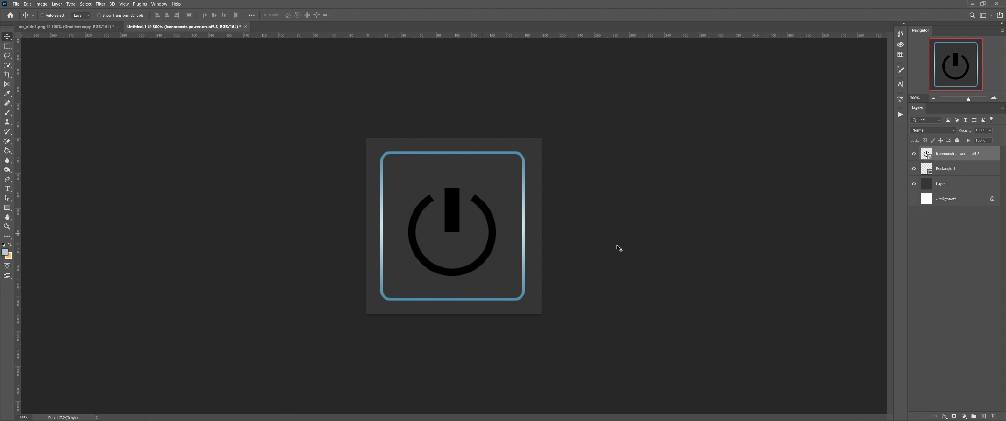
Nudge the power icon upward to center it vertically inside the blue rounded frame.
click(934, 98)
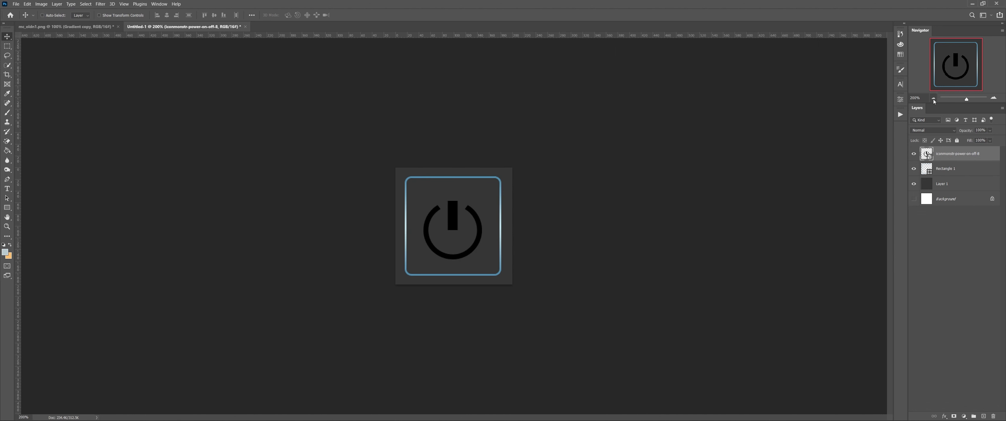
click(933, 98)
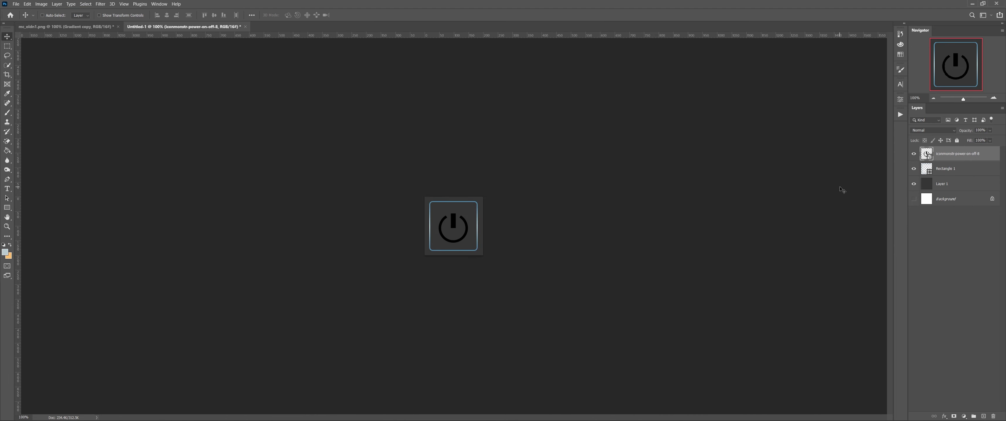
key(Up)
key(Up)
Add a white-to-blue Gradient Overlay to the power icon layer, shift the gradient downward on the icon, and set its style to Reflected.
double_click(970, 161)
click(743, 218)
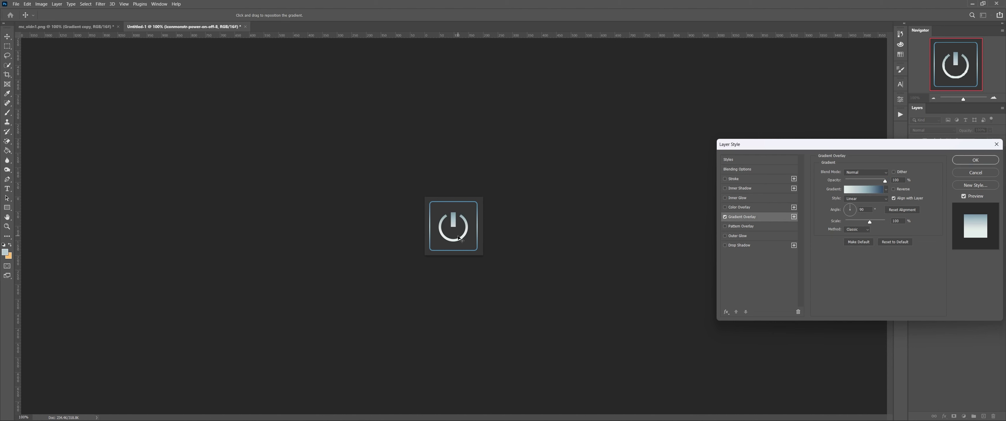
drag(459, 237, 460, 249)
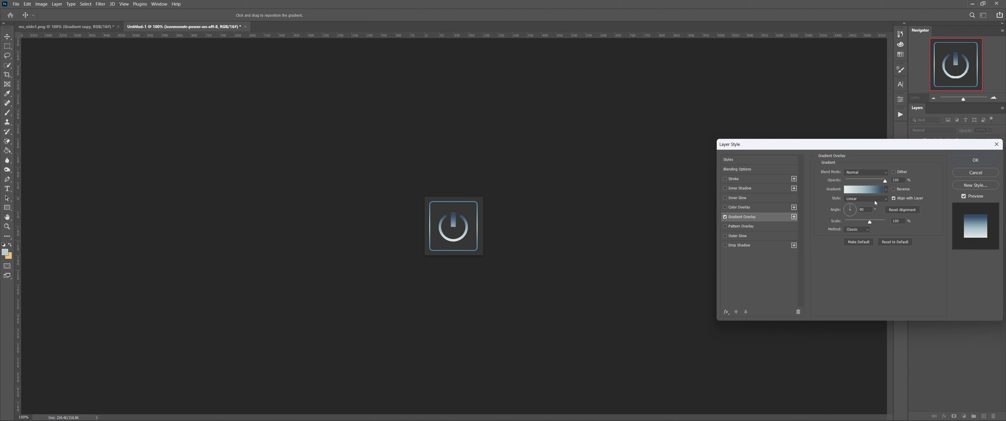
click(864, 199)
click(858, 221)
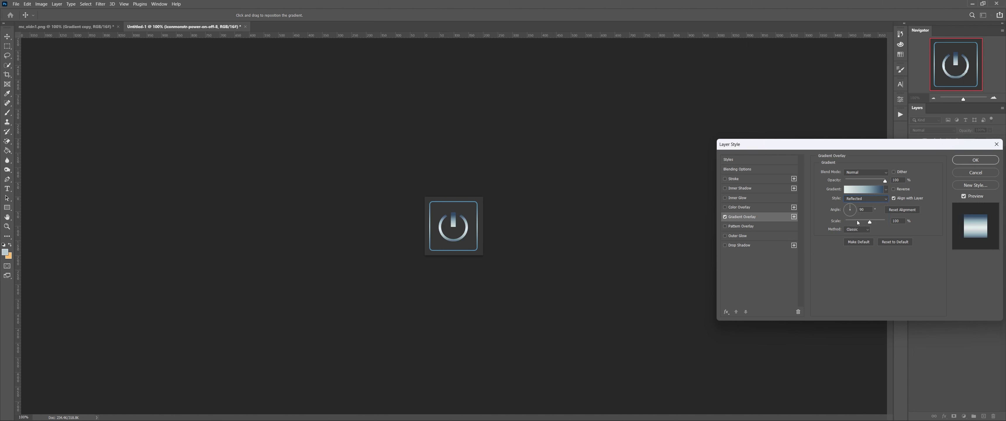
Increase the power icon's gradient scale to about 127% and apply the layer style.
click(893, 191)
click(892, 191)
drag(872, 222, 878, 221)
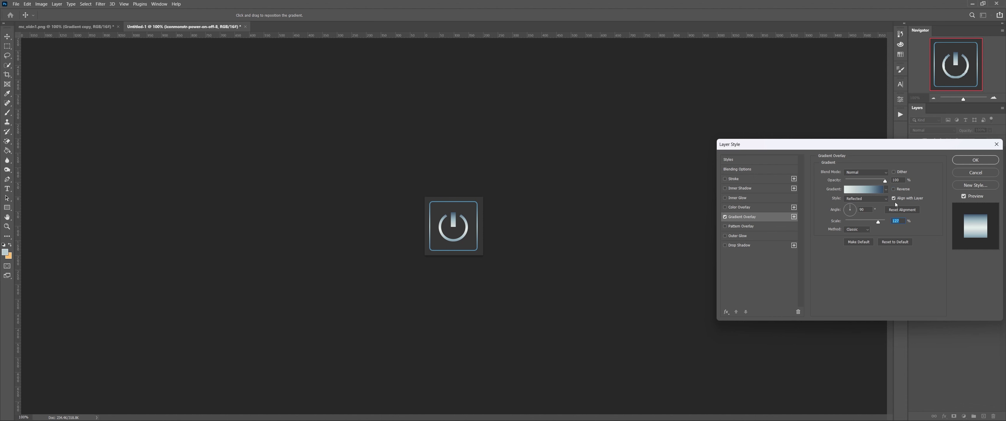
click(975, 160)
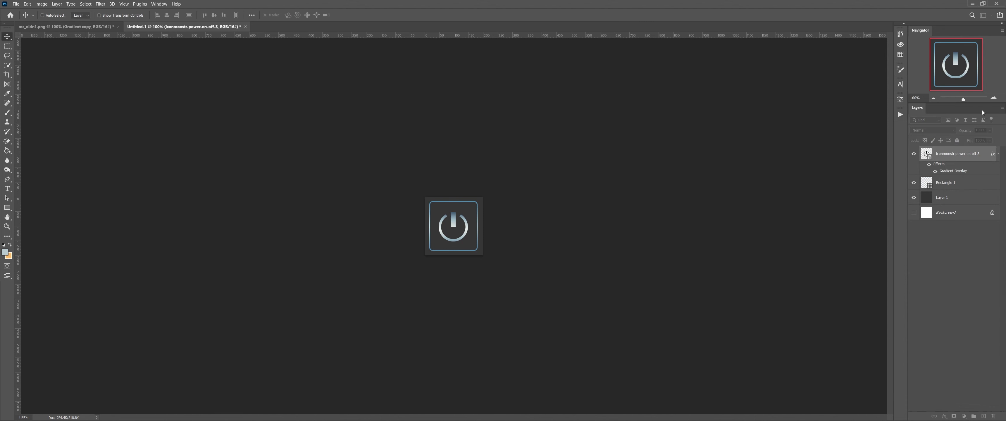
click(992, 98)
click(993, 98)
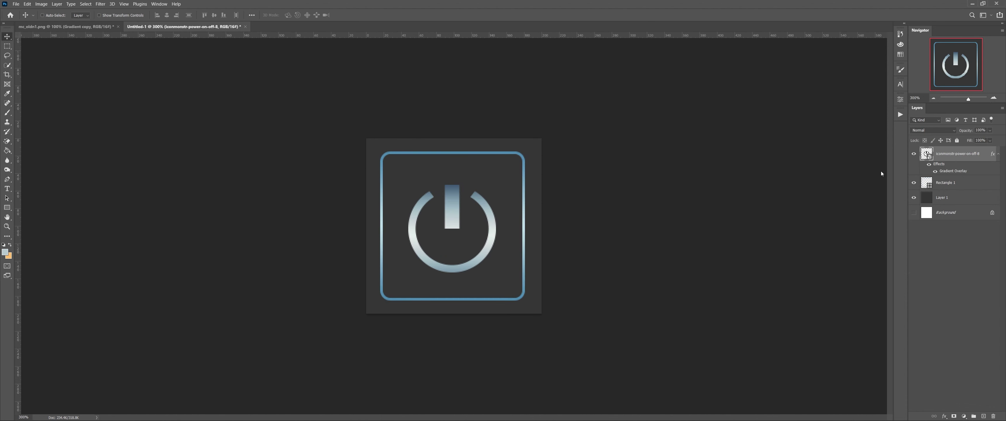